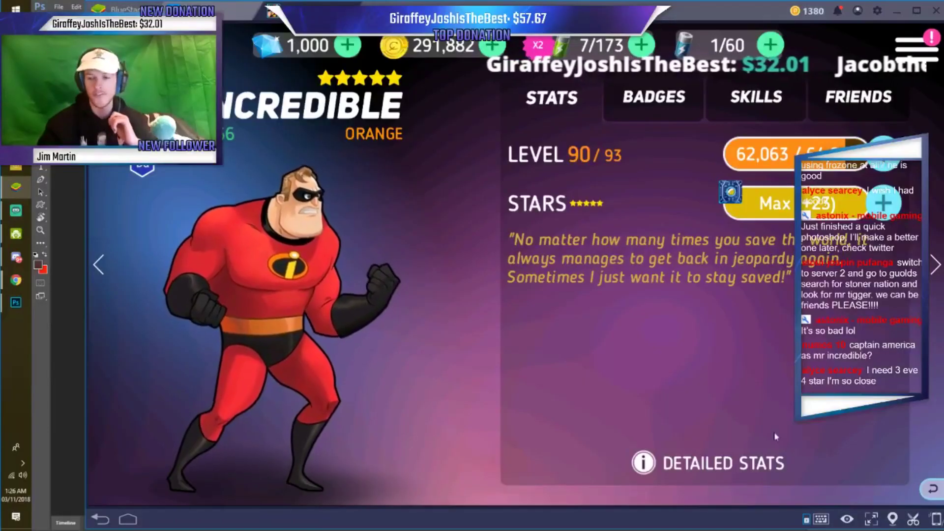
# Save the Mr. Incredible screenshot as 'captain america' and bring Twitter notifications forward.
pyautogui.write('captain america')
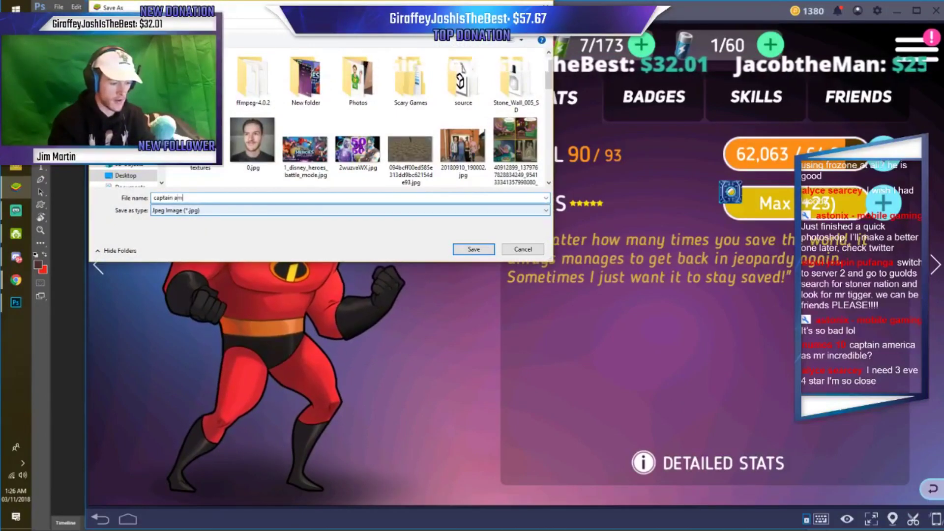
pyautogui.press('Return')
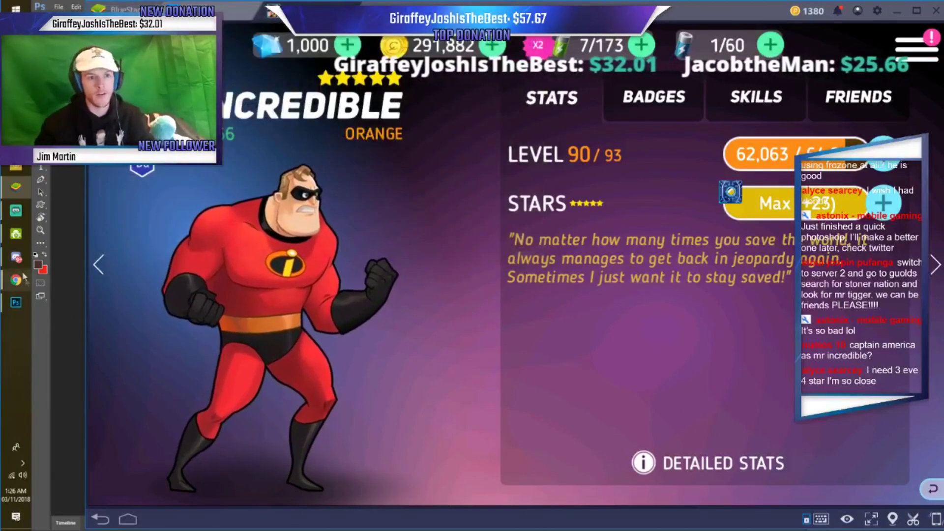
pyautogui.moveTo(16, 279)
pyautogui.click(95, 337)
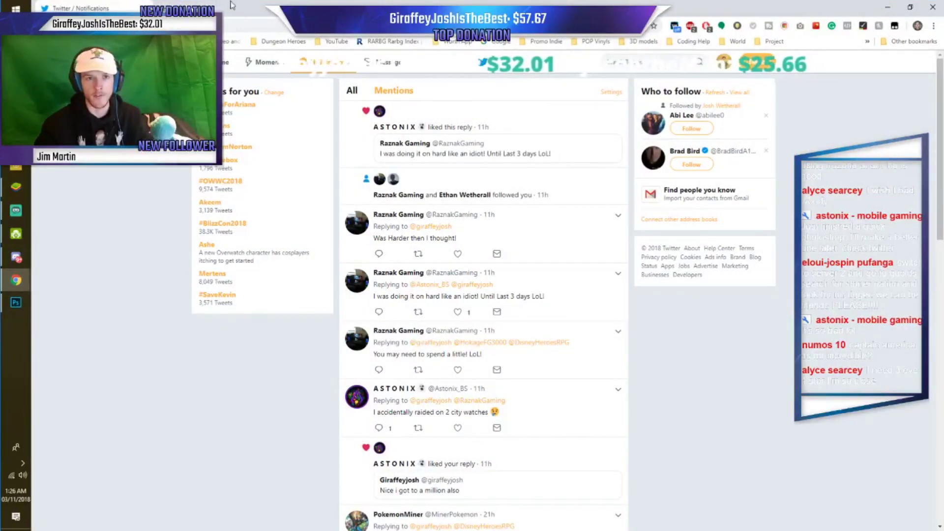
# Un-maximize the Chrome window so BlueStacks shows behind it.
pyautogui.hotkey('alt', 'Tab')
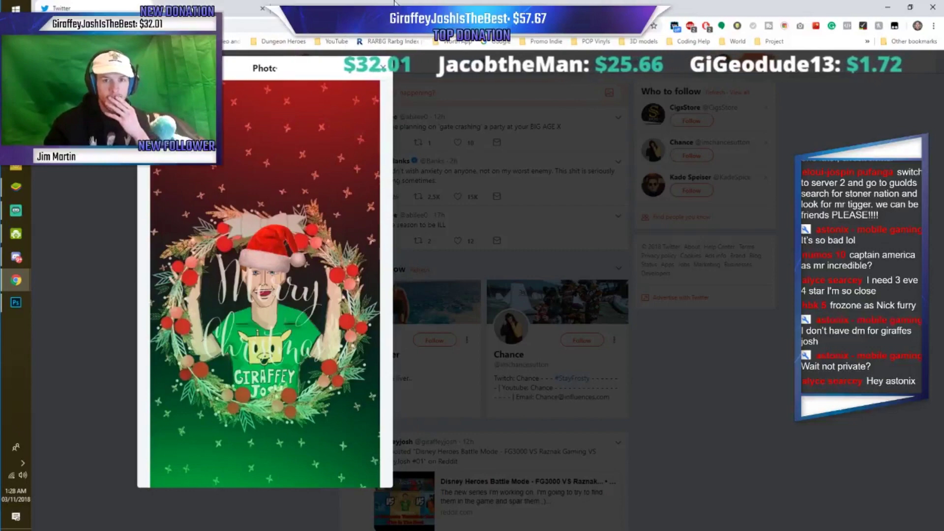
pyautogui.moveTo(471, 6); pyautogui.dragTo(500, 302)
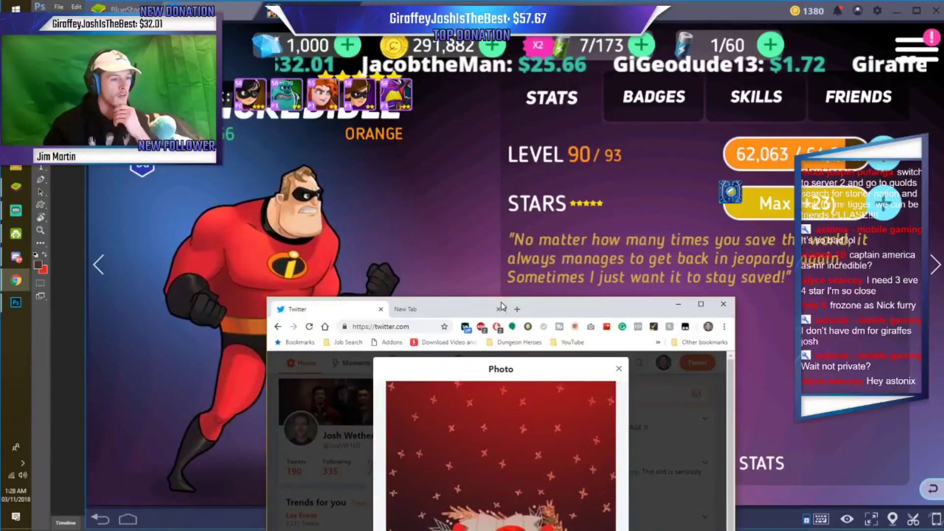
# Hide Chrome, maximize BlueStacks and page through the first few hero detail screens.
pyautogui.click(501, 293)
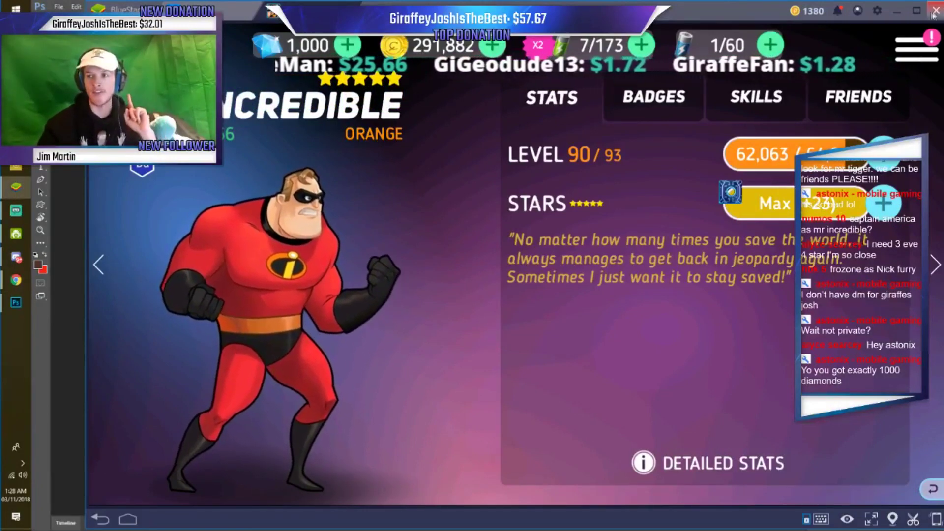
pyautogui.click(916, 11)
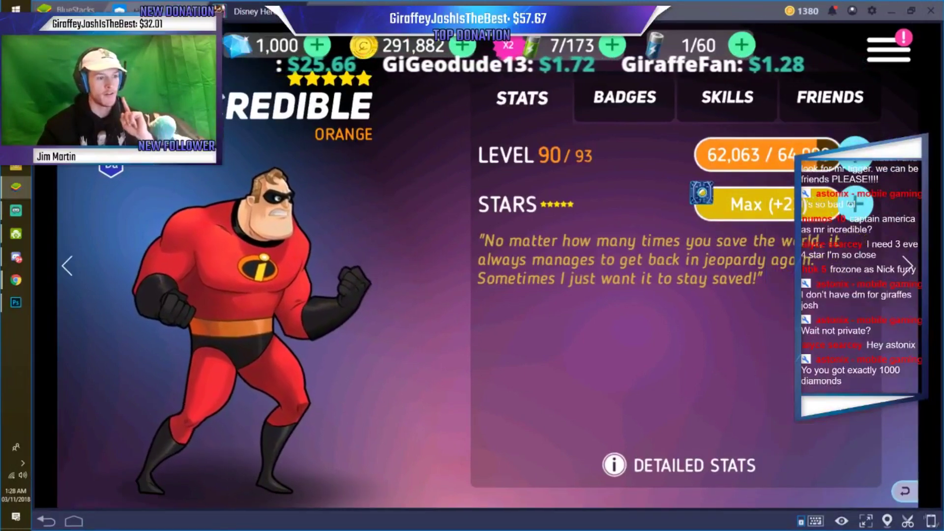
pyautogui.click(906, 268)
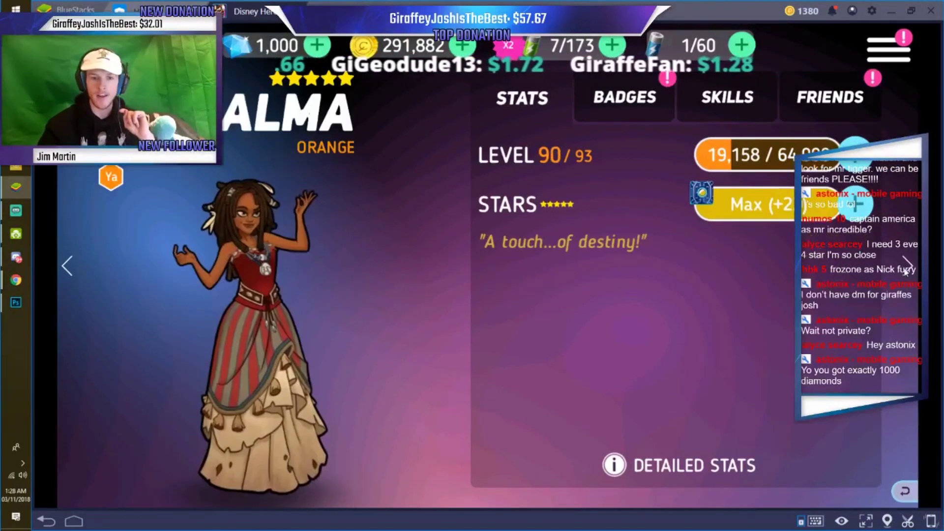
pyautogui.click(905, 268)
pyautogui.click(906, 271)
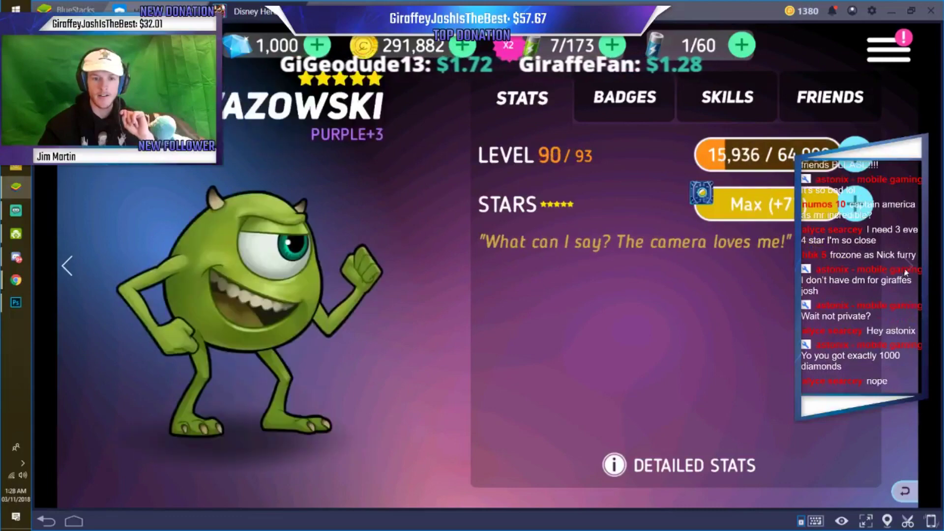
pyautogui.click(906, 270)
pyautogui.click(905, 270)
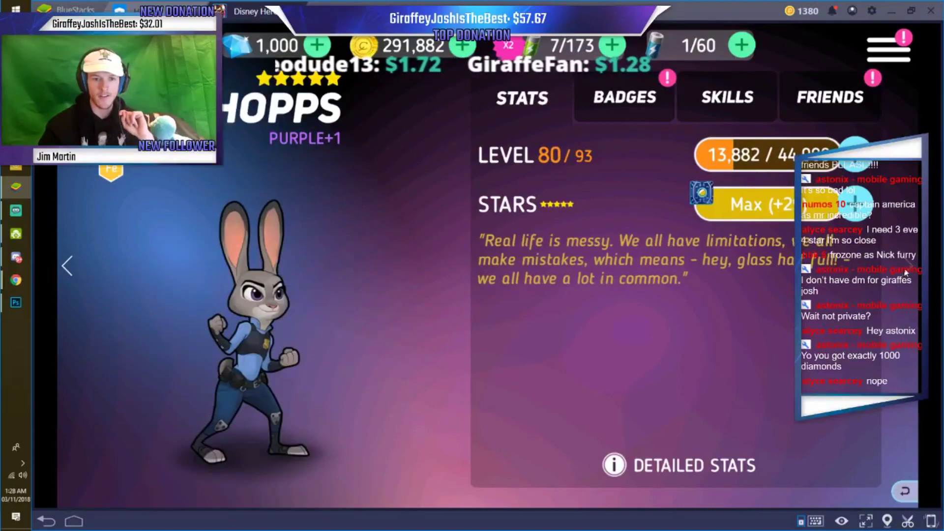
# Page on through Stitch, Elastigirl, WALL-E, Aladdin to Baymax, then return to the roster.
pyautogui.click(906, 271)
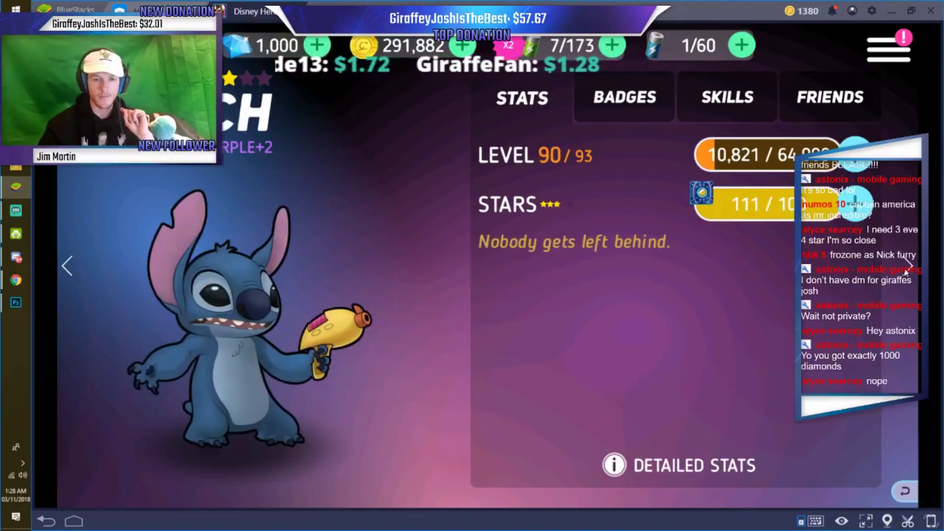
pyautogui.click(906, 270)
pyautogui.click(906, 270)
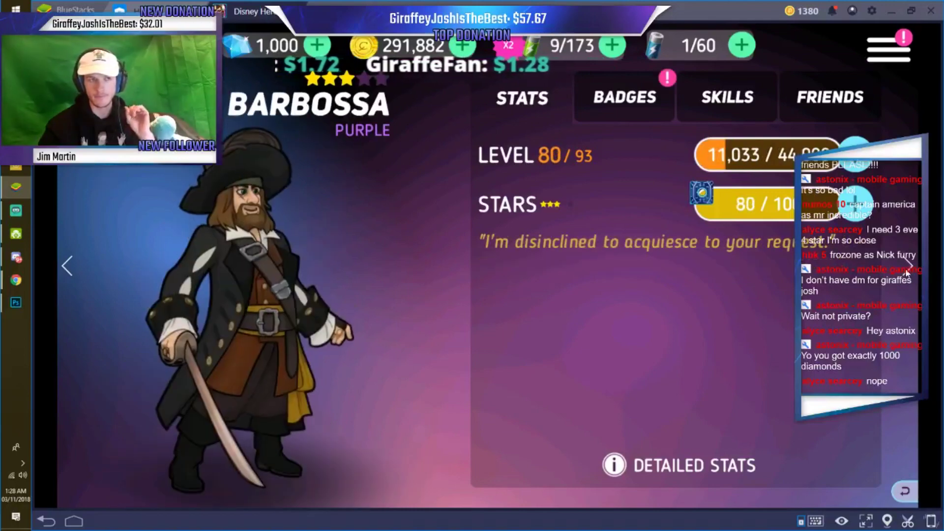
pyautogui.click(906, 270)
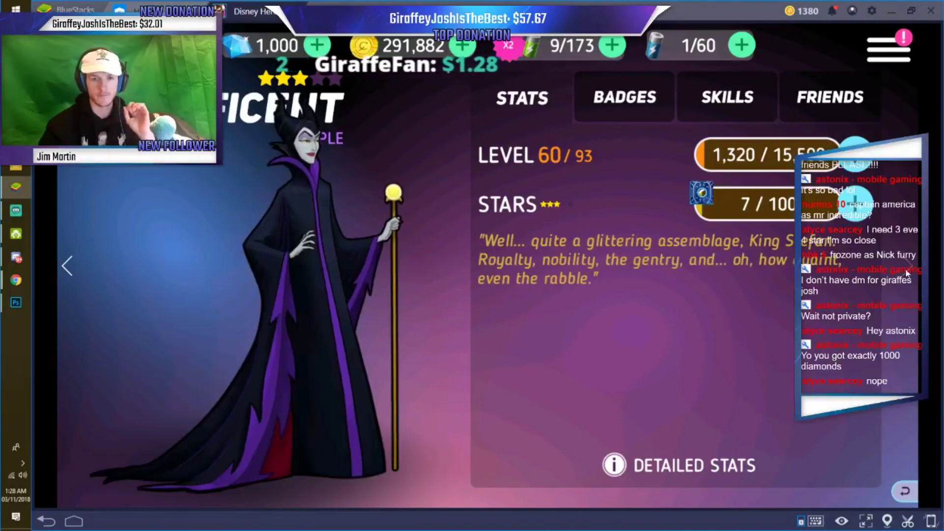
pyautogui.click(907, 270)
pyautogui.click(907, 271)
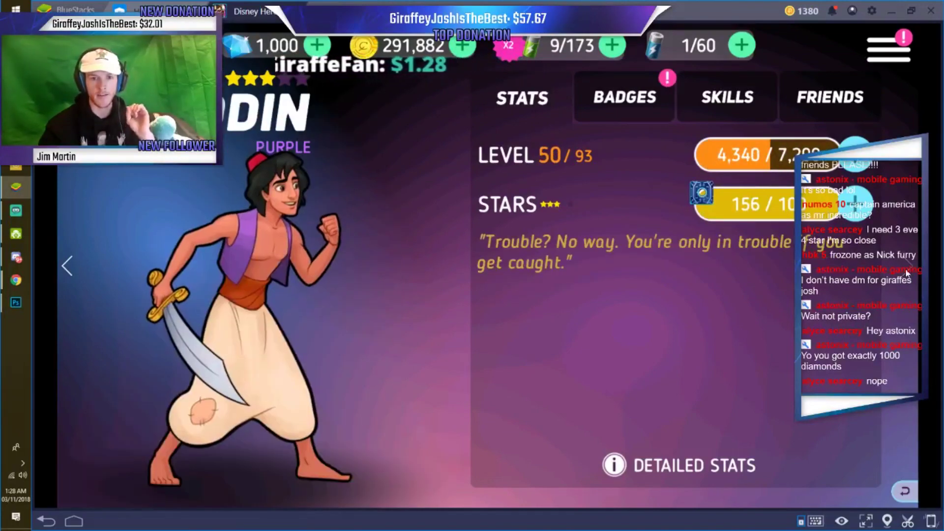
pyautogui.click(907, 270)
pyautogui.click(907, 272)
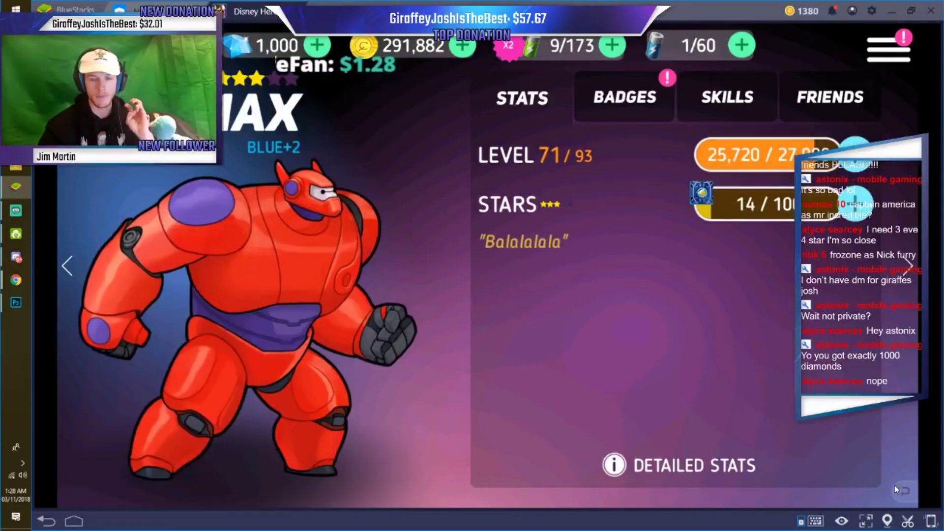
pyautogui.press('Escape')
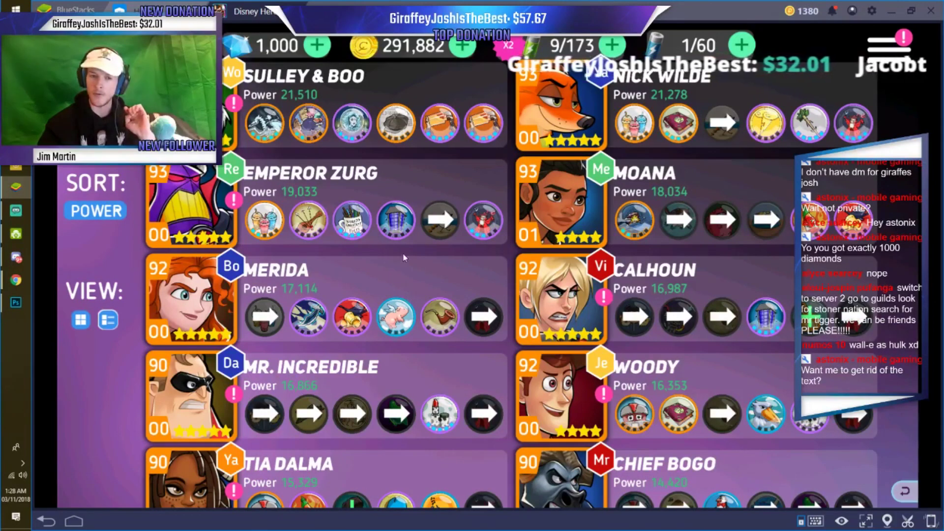
# Save a screenshot of WALL-E's page as 'walle' and return to the hero list.
pyautogui.scroll(-10, 404, 297)
pyautogui.scroll(-2, 404, 257)
pyautogui.scroll(3, 418, 275)
pyautogui.scroll(-3, 428, 285)
pyautogui.scroll(-3, 439, 298)
pyautogui.scroll(-3, 439, 299)
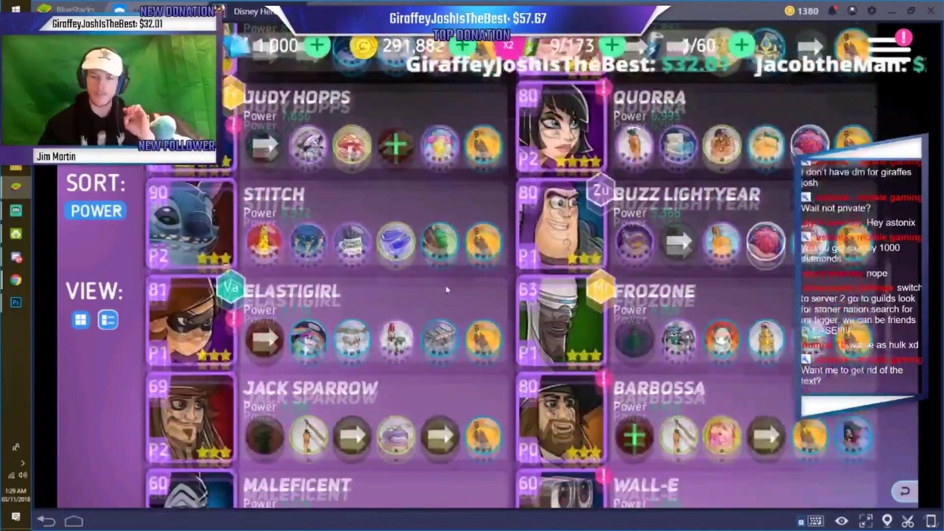
pyautogui.scroll(-3, 491, 256)
pyautogui.scroll(-1, 552, 207)
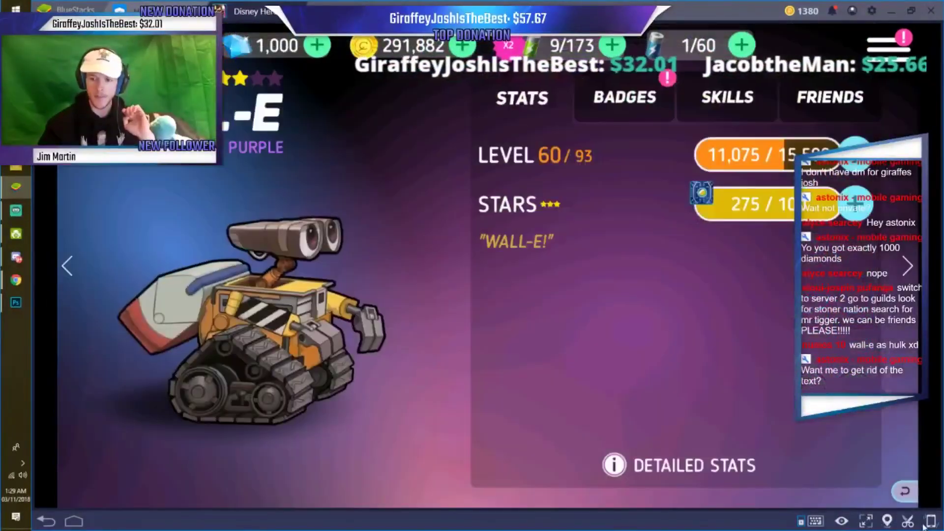
pyautogui.click(909, 522)
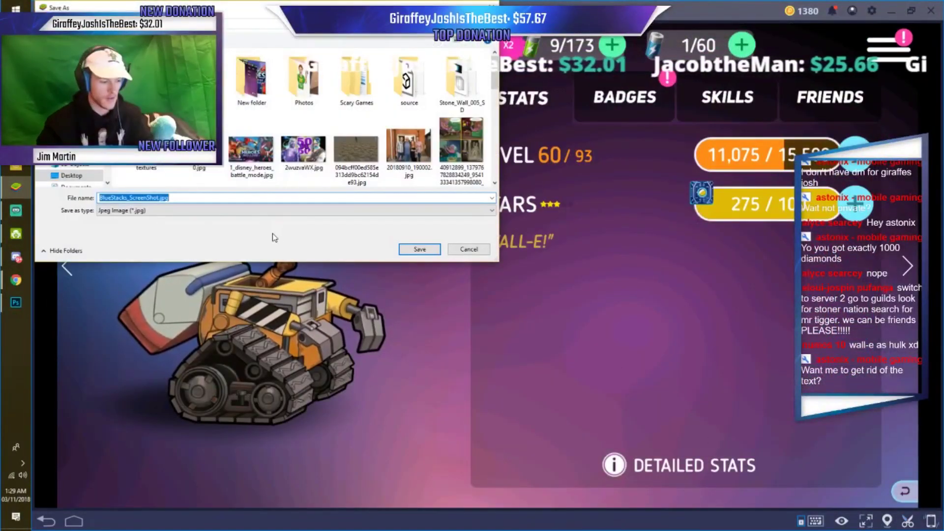
pyautogui.write('walle')
pyautogui.press('Return')
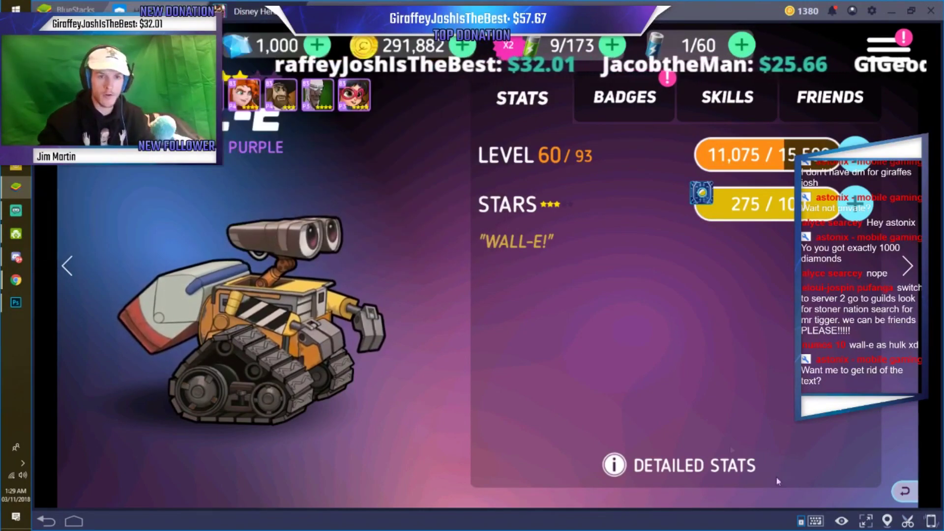
pyautogui.click(914, 487)
# Open Frozone's page, save its screenshot as 'New Frozone', and go back to the list.
pyautogui.scroll(5, 407, 398)
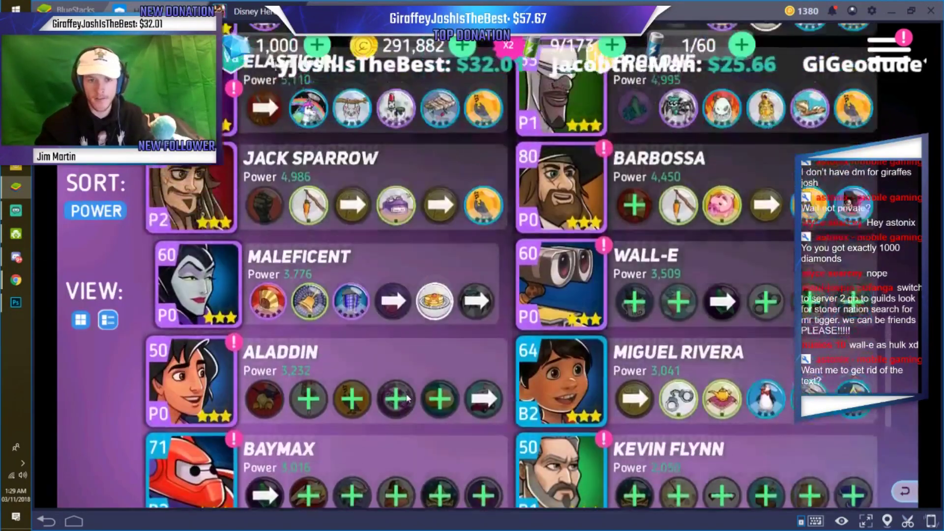
pyautogui.scroll(2, 408, 399)
pyautogui.scroll(3, 410, 398)
pyautogui.scroll(3, 411, 399)
pyautogui.scroll(-2, 414, 399)
pyautogui.scroll(-3, 414, 399)
pyautogui.scroll(-2, 467, 354)
pyautogui.scroll(-4, 531, 305)
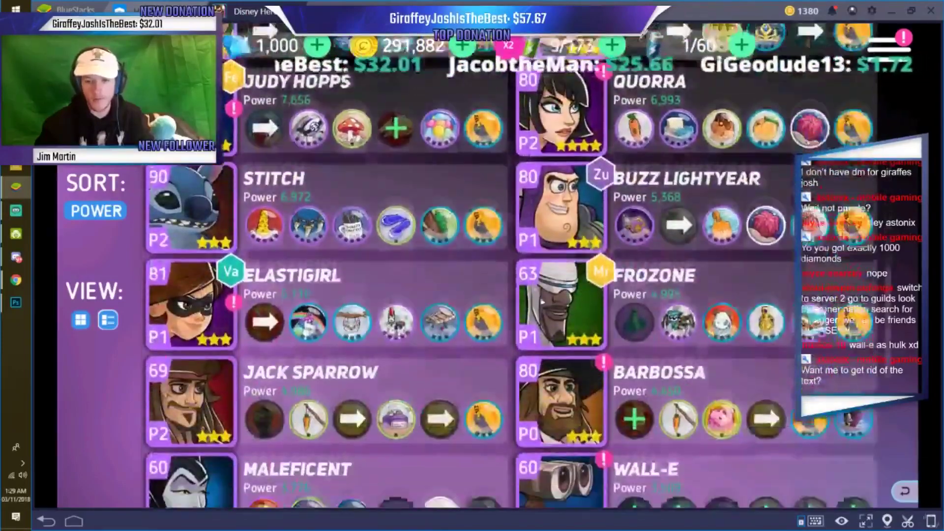
pyautogui.click(581, 267)
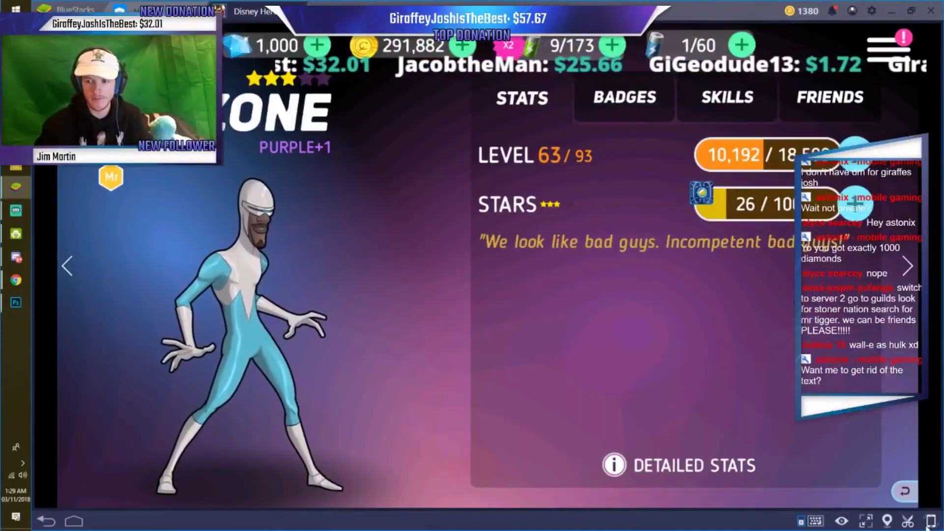
pyautogui.click(907, 522)
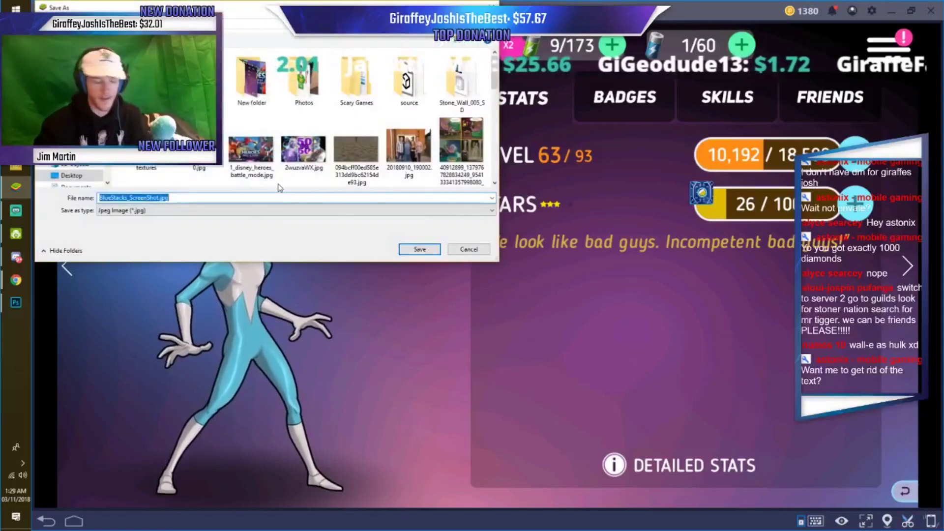
pyautogui.write('New Frozone')
pyautogui.press('Return')
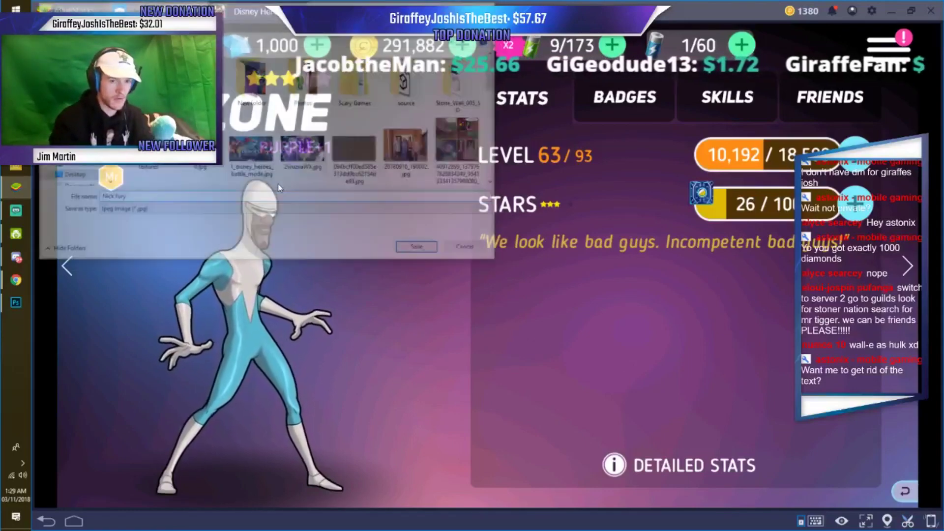
pyautogui.press('Escape')
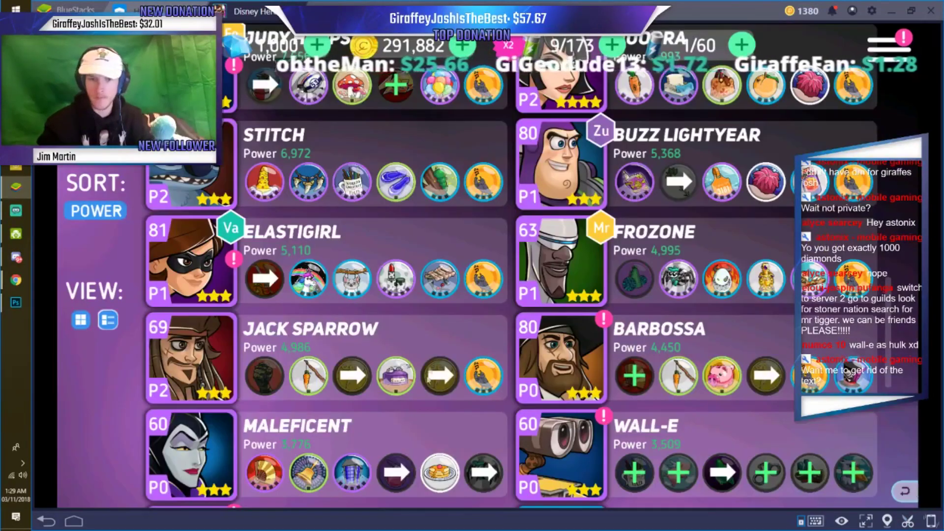
pyautogui.scroll(3, 397, 297)
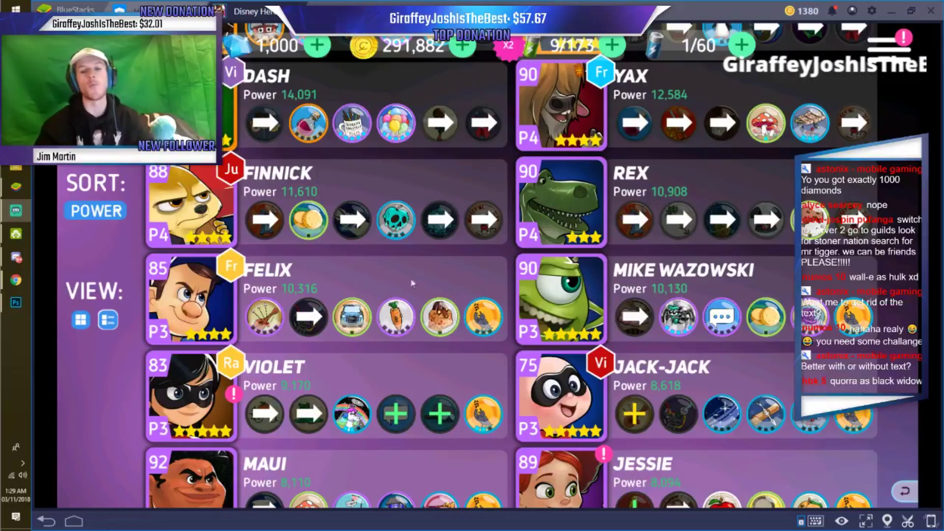
# Open Quorra's page, save its screenshot as 'black', and return to the hero list.
pyautogui.scroll(-5, 410, 278)
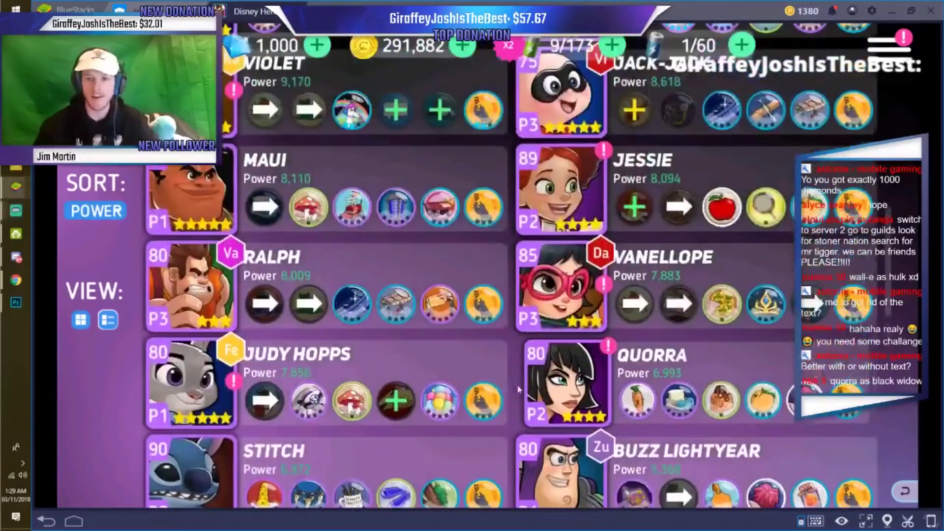
pyautogui.click(549, 397)
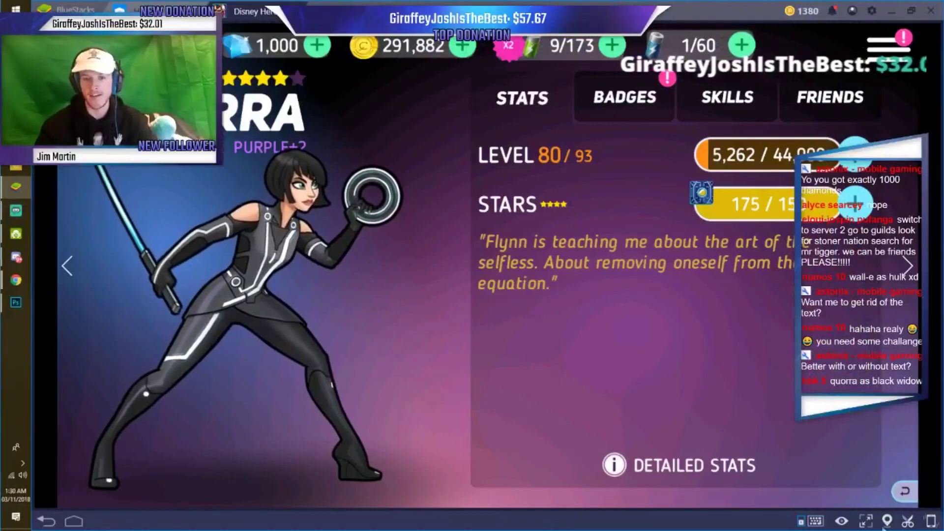
pyautogui.click(908, 521)
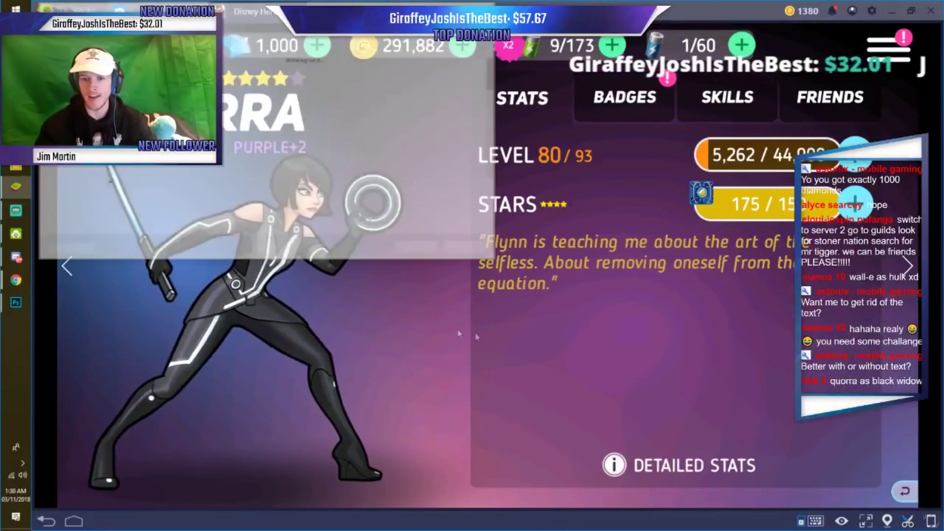
pyautogui.write('black wi')
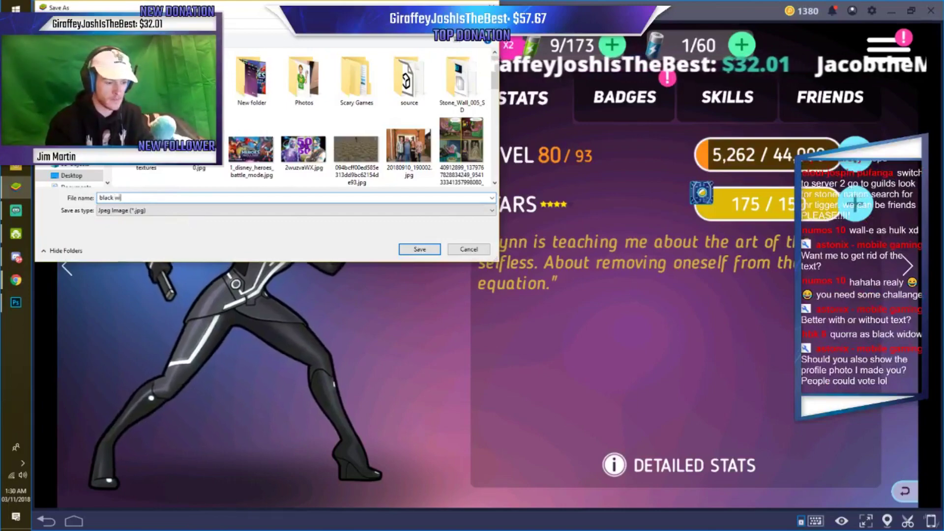
pyautogui.press('Return')
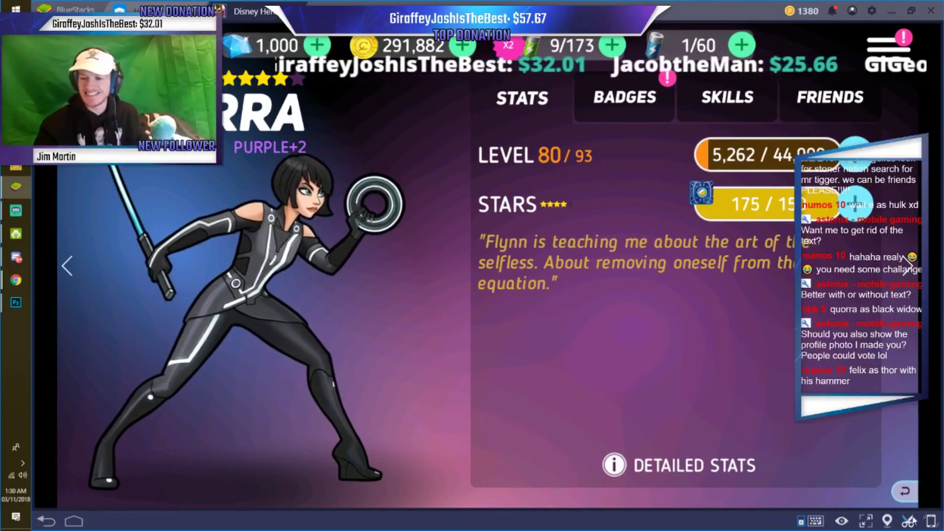
pyautogui.click(909, 484)
pyautogui.scroll(3, 347, 279)
# Scroll the hero roster to Felix and open his detail page.
pyautogui.scroll(2, 393, 295)
pyautogui.scroll(4, 467, 315)
pyautogui.scroll(4, 537, 333)
pyautogui.scroll(2, 522, 320)
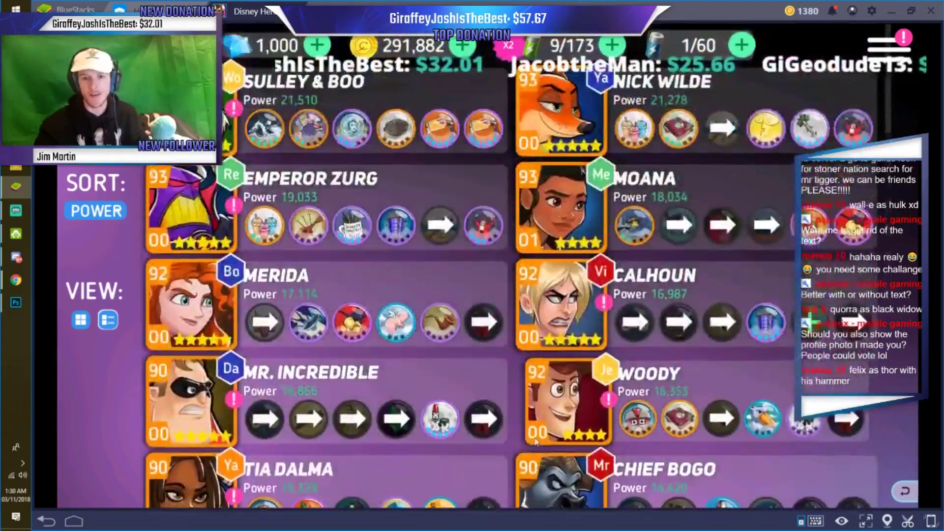
pyautogui.scroll(-1, 506, 305)
pyautogui.scroll(-3, 486, 285)
pyautogui.scroll(-4, 463, 260)
pyautogui.scroll(-3, 453, 266)
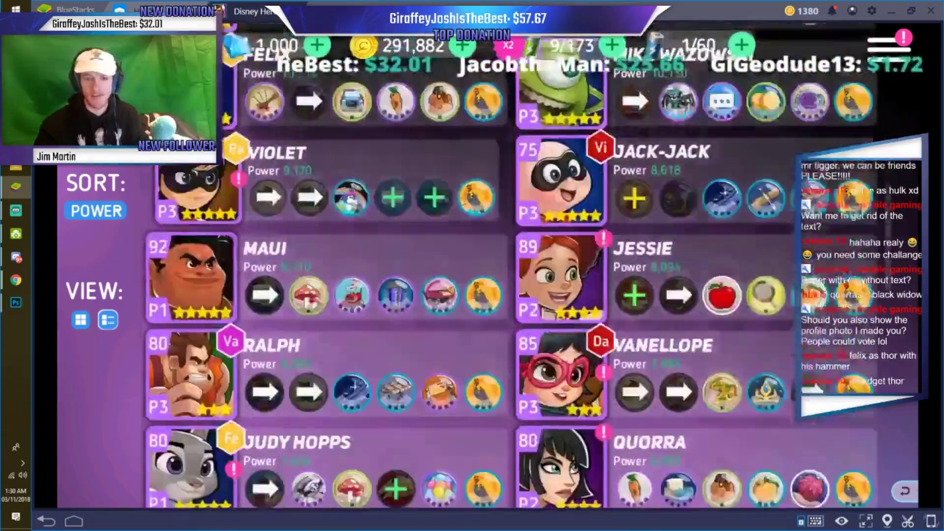
pyautogui.scroll(-3, 440, 270)
pyautogui.scroll(-3, 427, 276)
pyautogui.scroll(-3, 415, 283)
pyautogui.scroll(-3, 415, 282)
pyautogui.scroll(-2, 415, 283)
pyautogui.scroll(3, 414, 282)
pyautogui.scroll(3, 415, 282)
pyautogui.scroll(5, 344, 305)
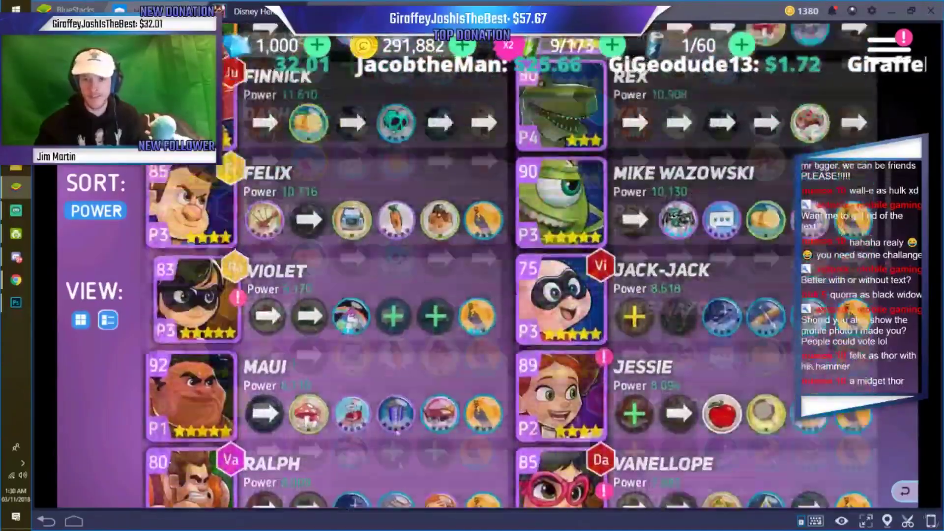
pyautogui.scroll(2, 319, 320)
pyautogui.scroll(-1, 294, 327)
pyautogui.scroll(-1, 286, 332)
pyautogui.click(287, 332)
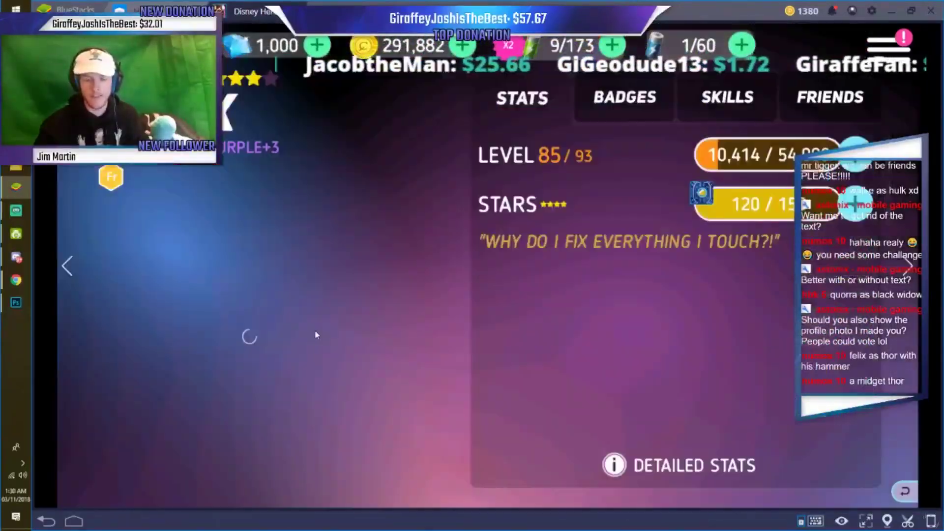
# Save a screenshot of Felix's page and switch to Photoshop.
pyautogui.click(908, 521)
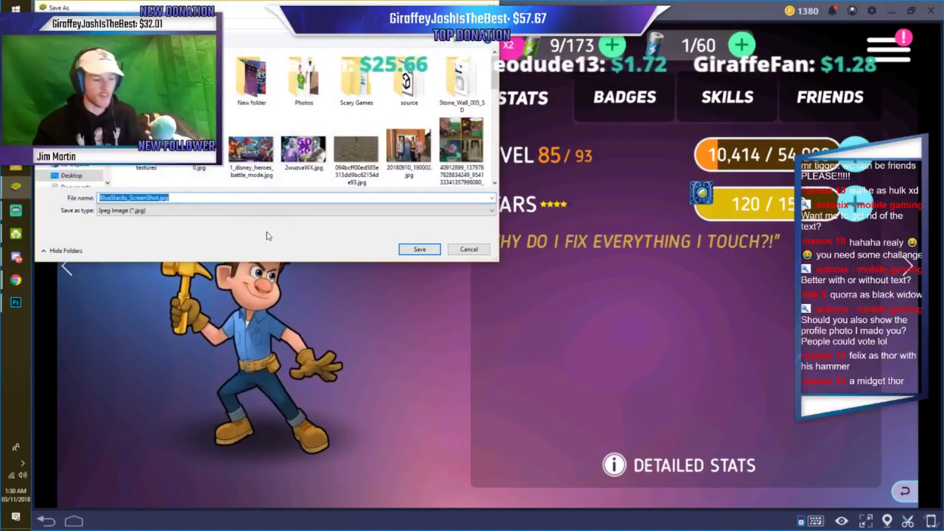
pyautogui.press('Return')
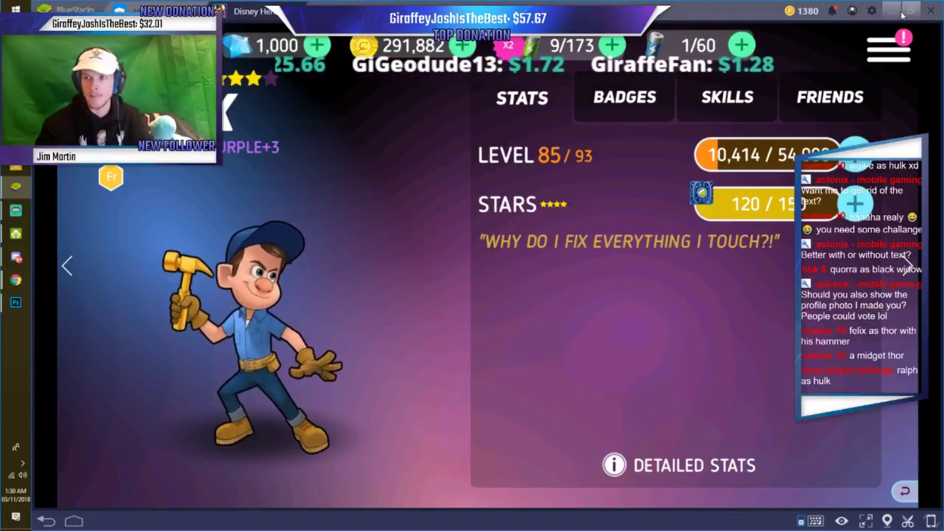
pyautogui.hotkey('alt', 'Tab')
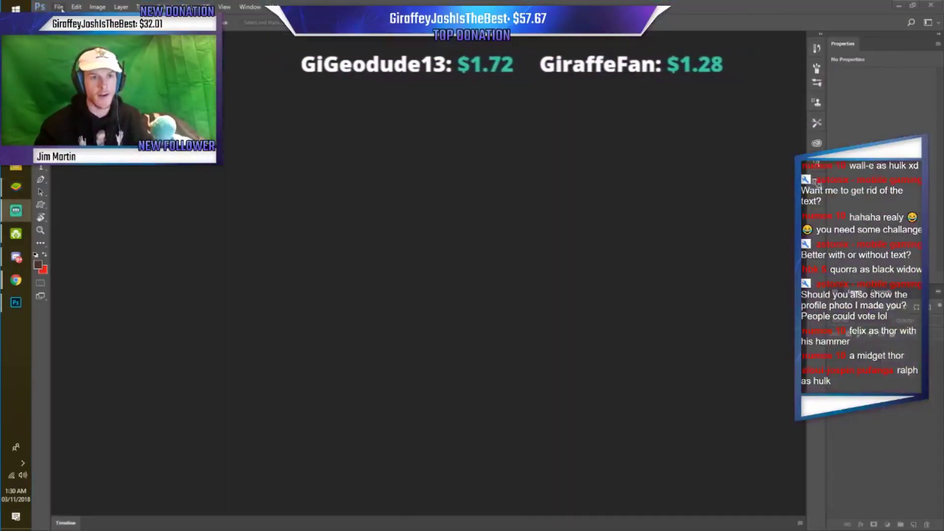
# Reopen the recent thumbnail template, dismiss the Libraries prompt and undo an accidental new layer.
pyautogui.click(58, 7)
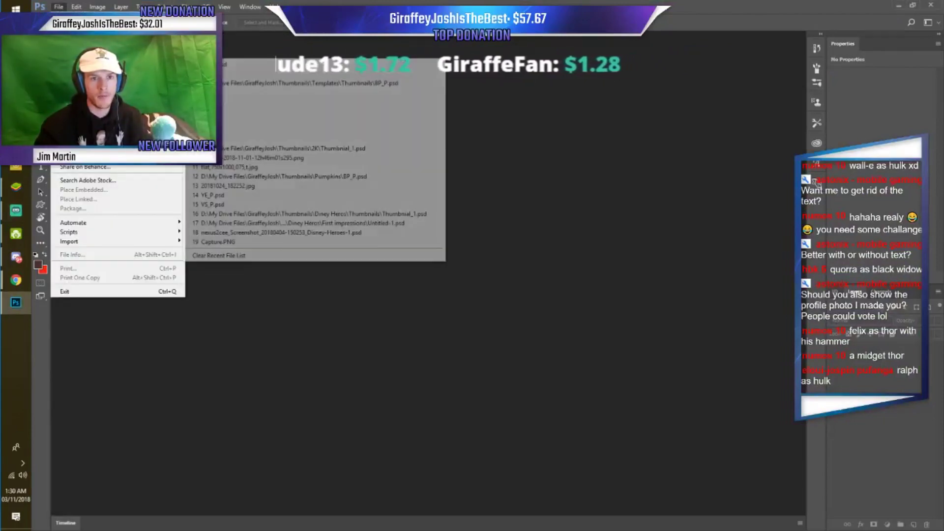
pyautogui.click(256, 120)
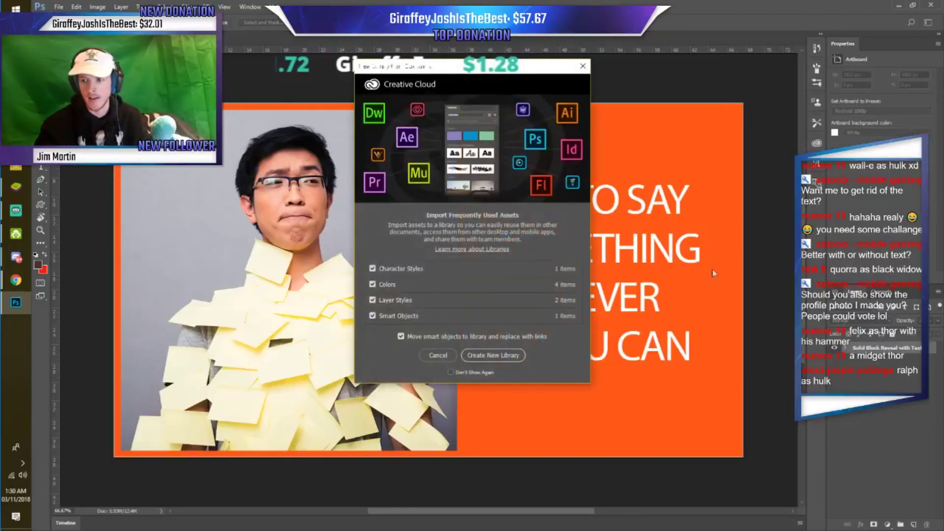
pyautogui.click(582, 66)
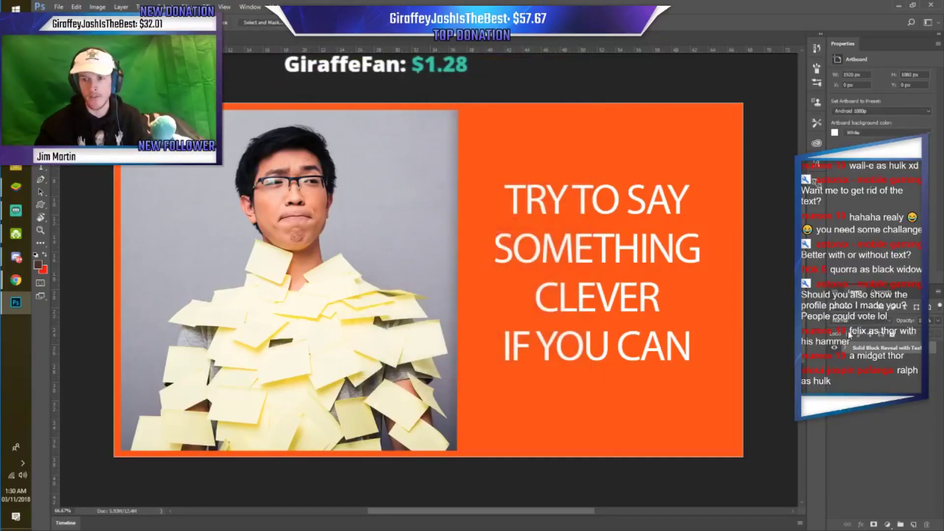
pyautogui.click(834, 348)
pyautogui.click(914, 525)
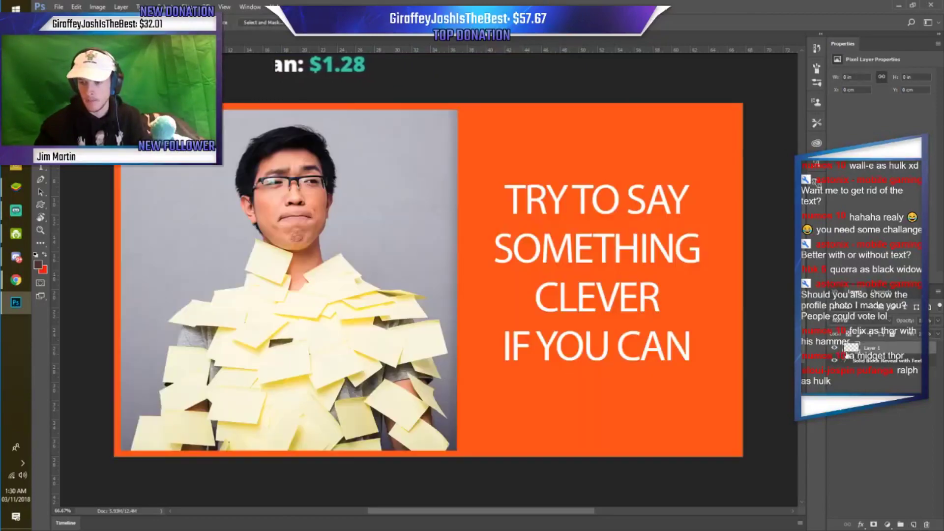
pyautogui.hotkey('ctrl', 'z')
# Hide the headline and orange block, then delete the template's text, rectangle and image layers.
pyautogui.click(844, 349)
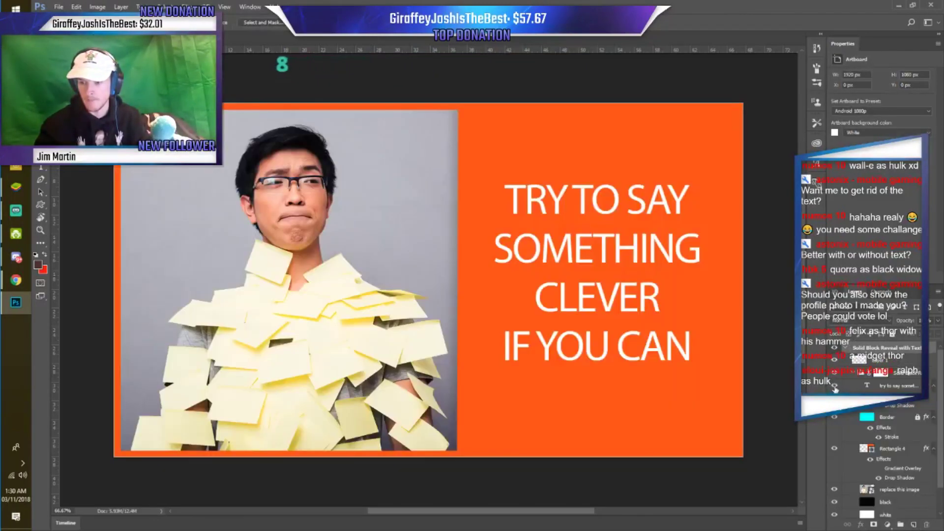
pyautogui.click(835, 385)
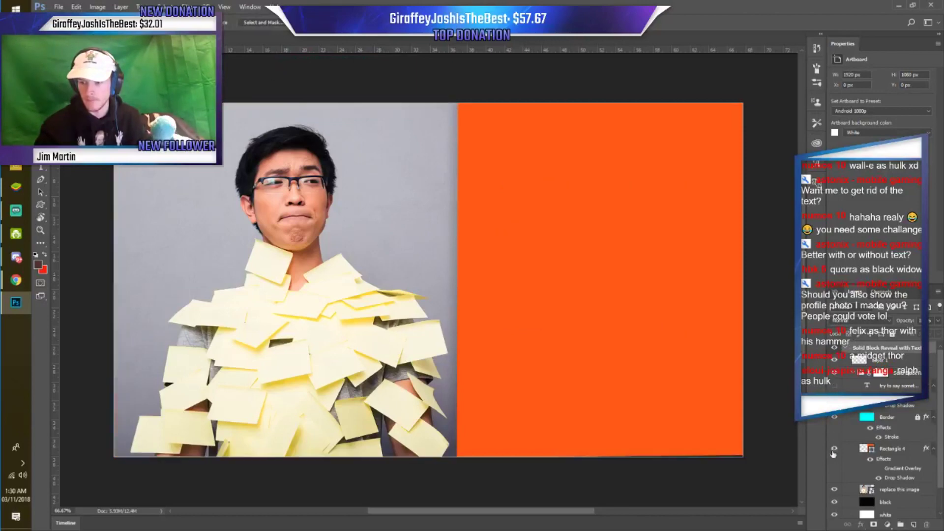
pyautogui.click(834, 449)
pyautogui.click(882, 512)
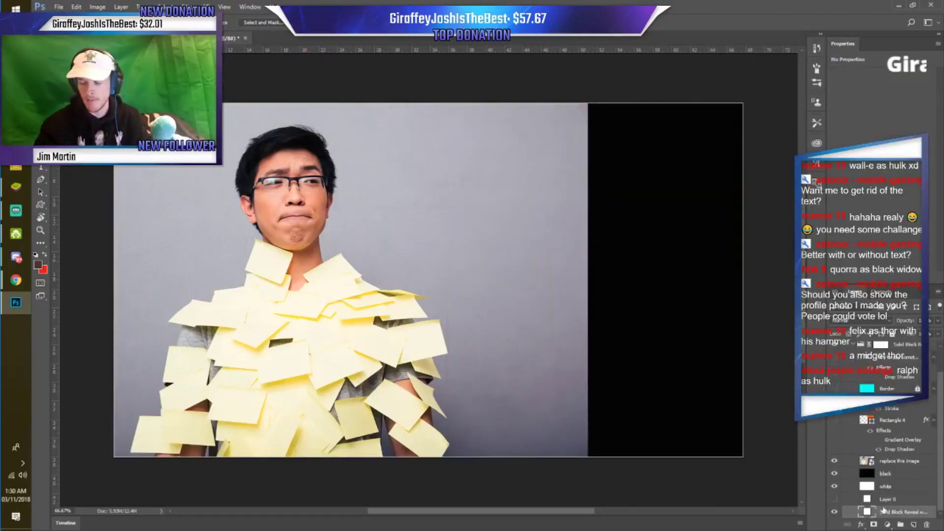
pyautogui.scroll(2, 898, 391)
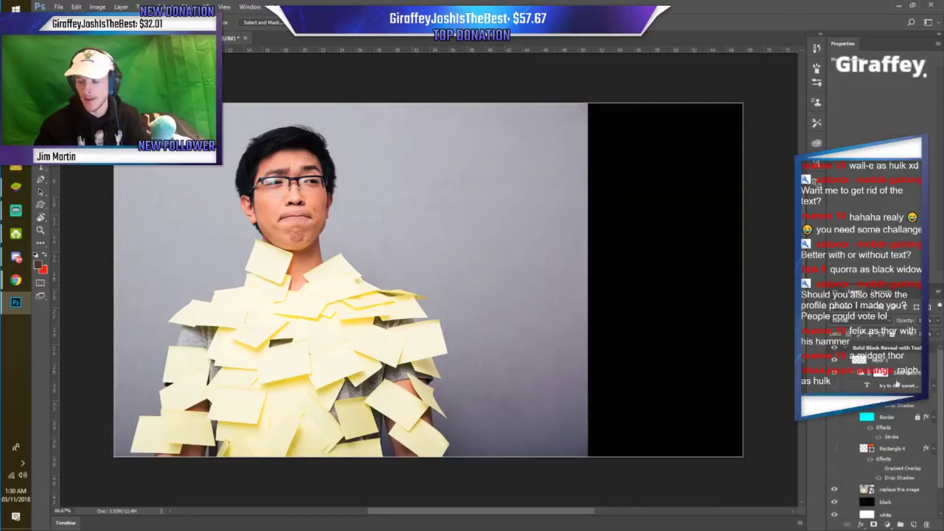
pyautogui.click(898, 382)
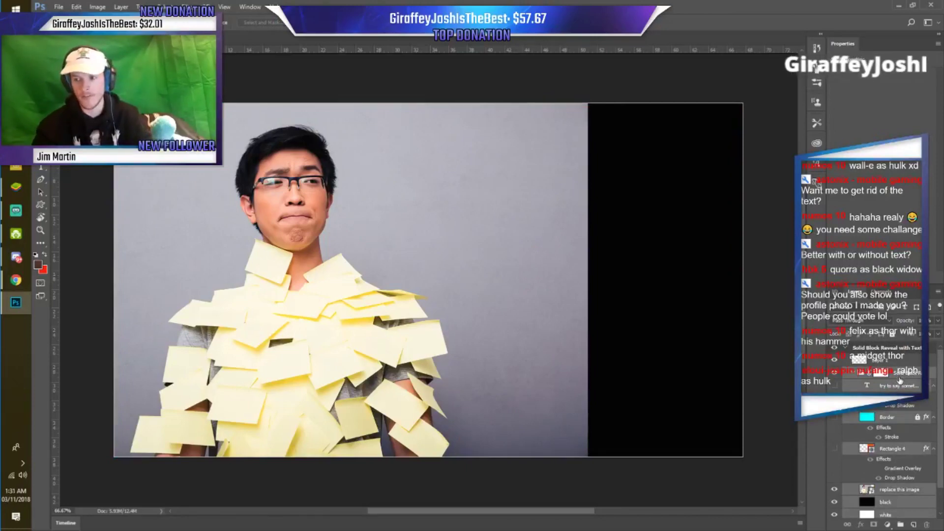
pyautogui.click(888, 386)
pyautogui.press('Delete')
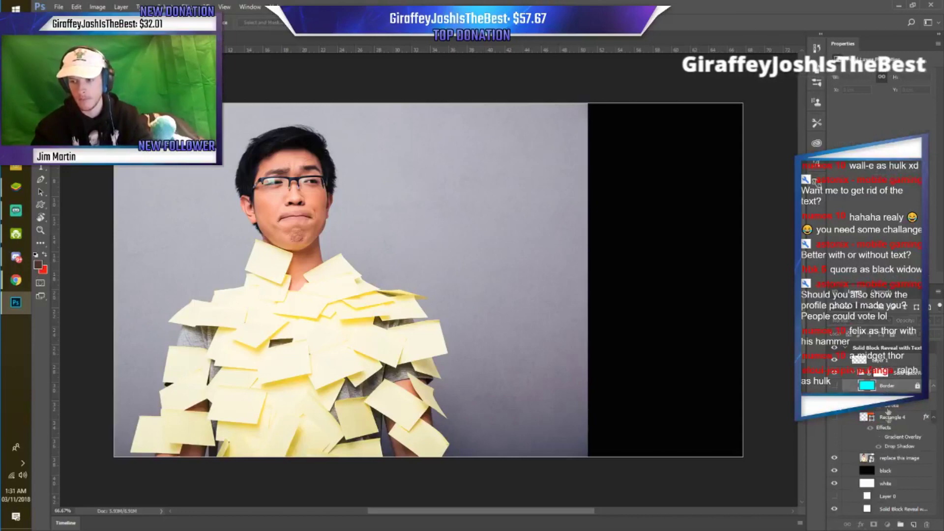
pyautogui.press('Delete')
pyautogui.press('Delete')
pyautogui.press('Delete')
pyautogui.click(894, 386)
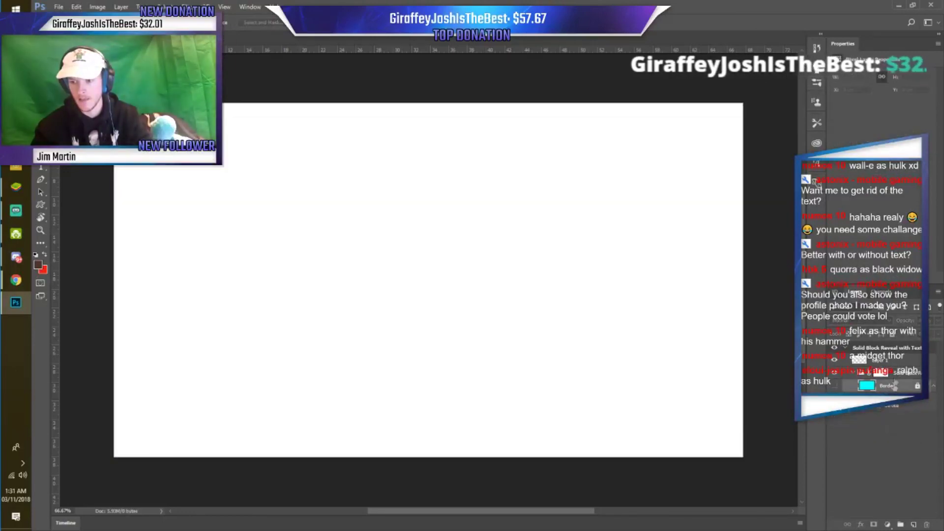
pyautogui.press('Delete')
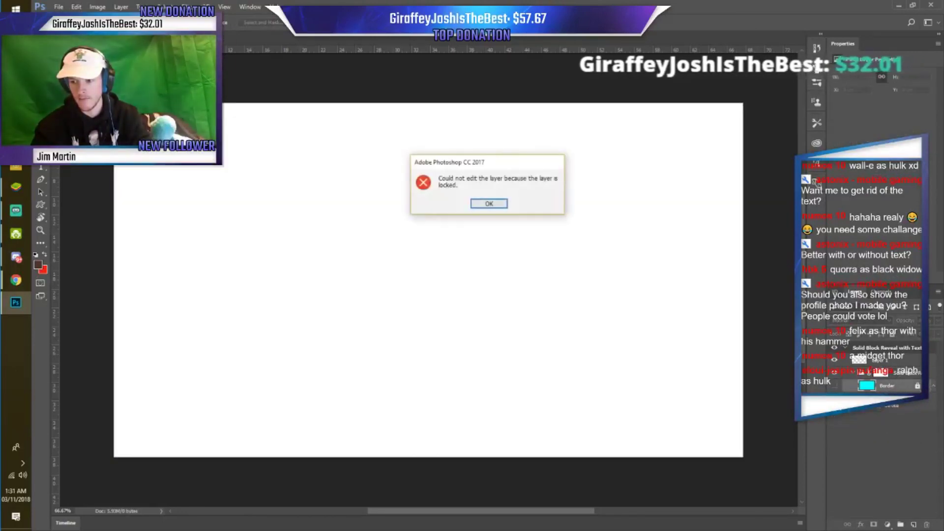
# Dismiss the locked-layer warning, delete the Border layer and add an empty layer.
pyautogui.click(489, 205)
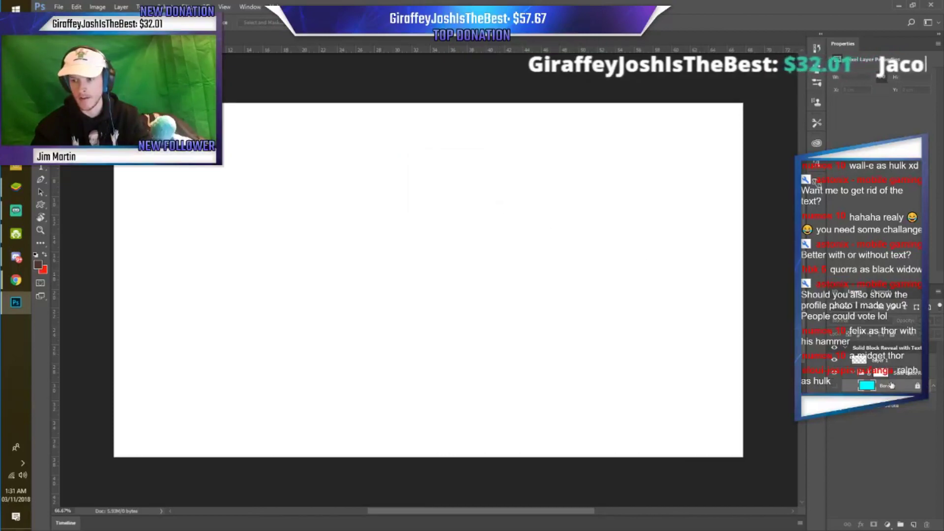
pyautogui.press('Delete')
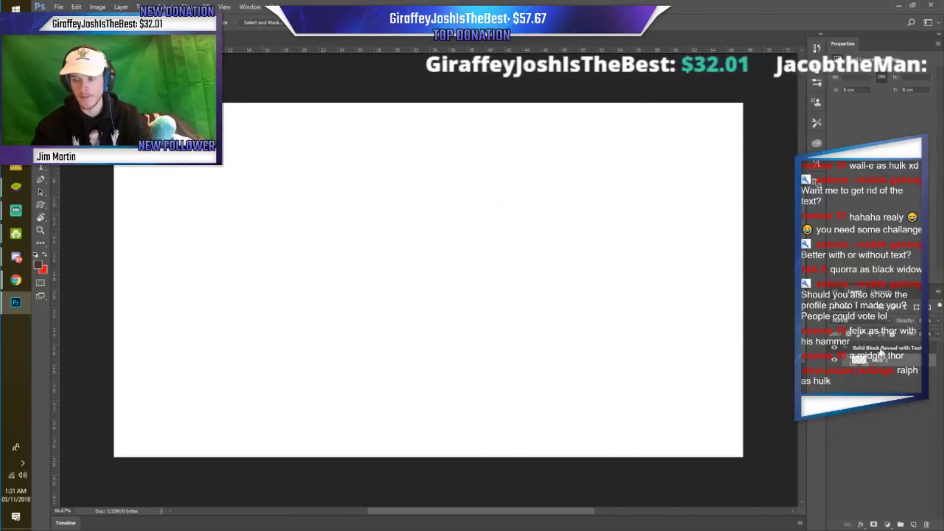
pyautogui.scroll(2, 316, 131)
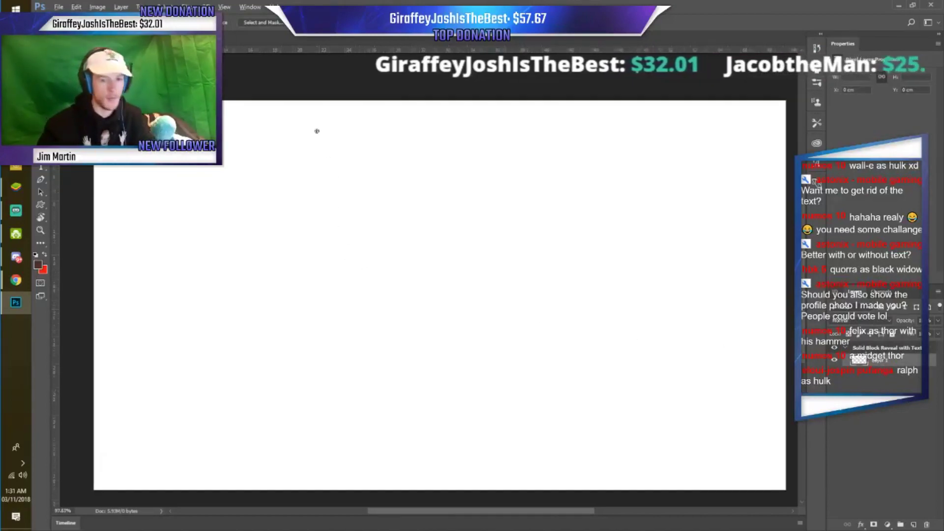
pyautogui.scroll(-2, 295, 164)
pyautogui.scroll(2, 297, 175)
pyautogui.click(908, 524)
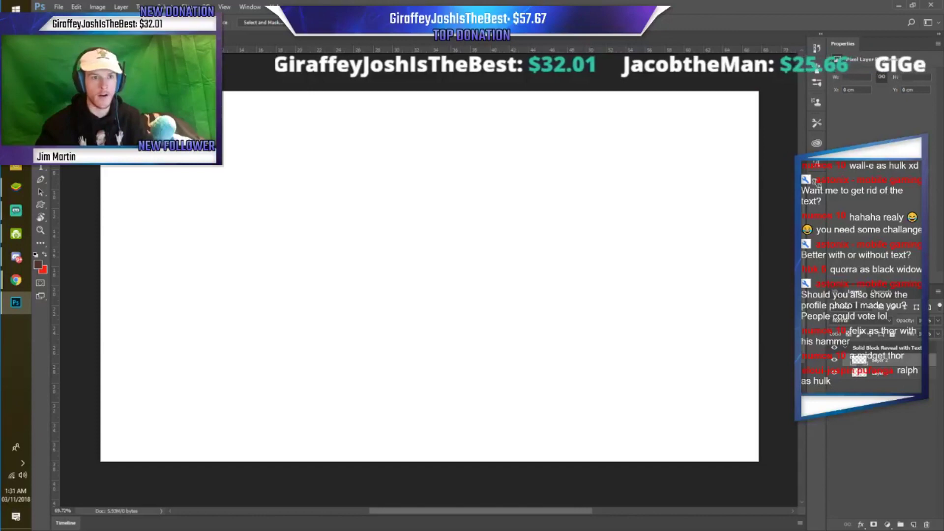
# Bring up the New Document dialog with Ctrl+N.
pyautogui.hotkey('alt', 'f')
pyautogui.press('Escape')
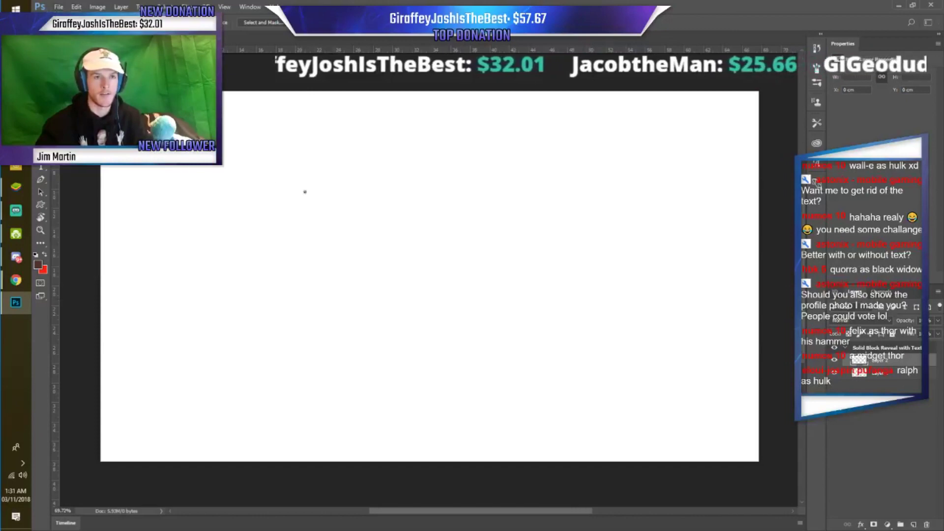
pyautogui.hotkey('ctrl', 'n')
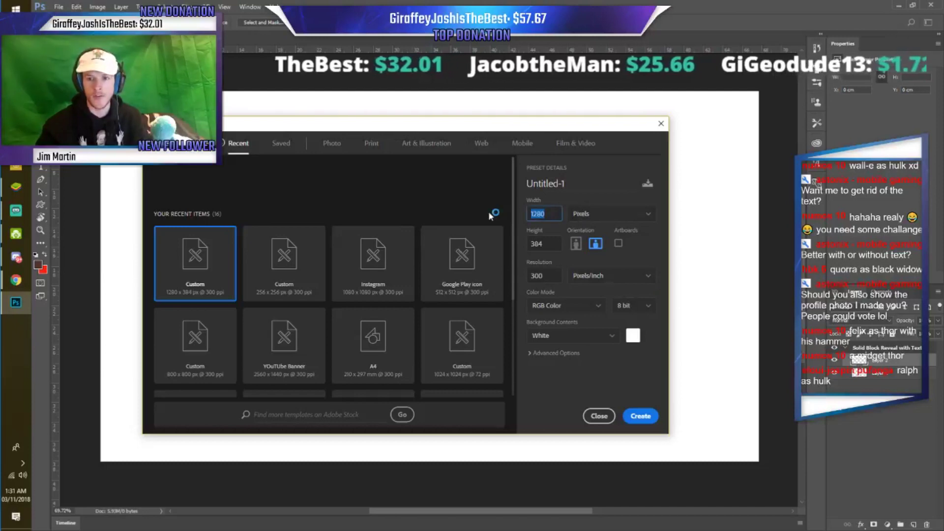
# Create a new document 1080 px wide and 720 px tall.
pyautogui.write('18')
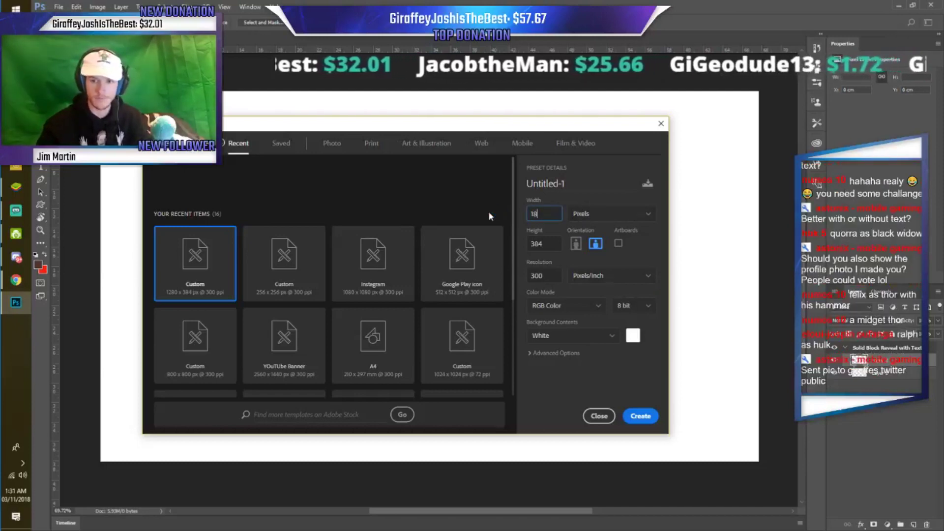
pyautogui.write('80')
pyautogui.click(607, 214)
pyautogui.doubleClick(550, 244)
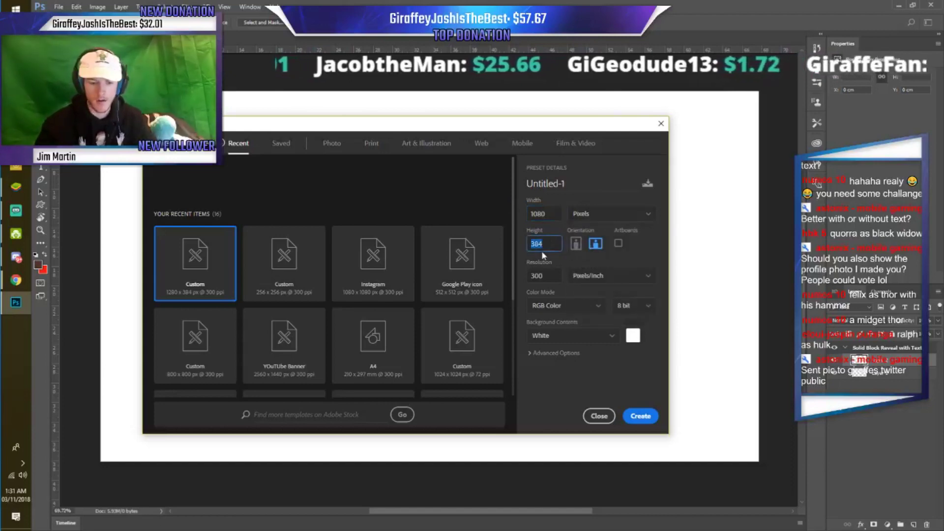
pyautogui.write('720')
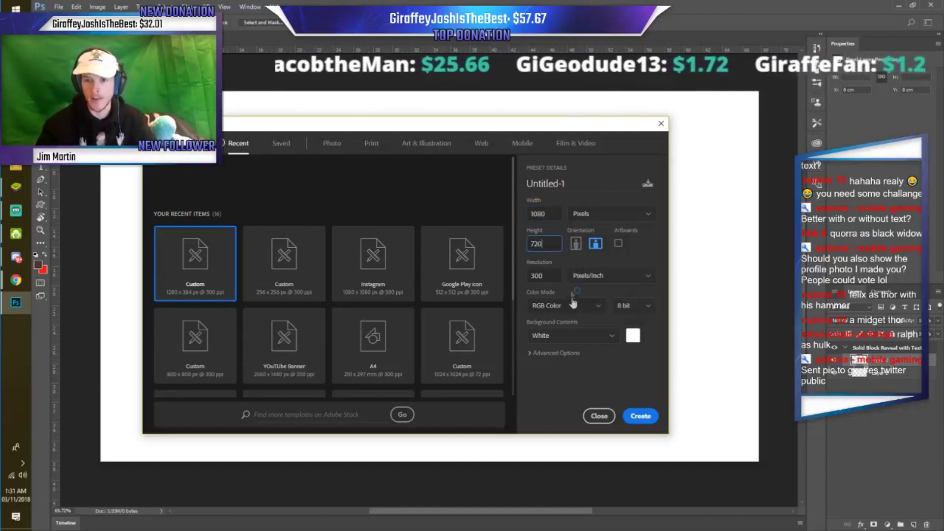
pyautogui.click(642, 419)
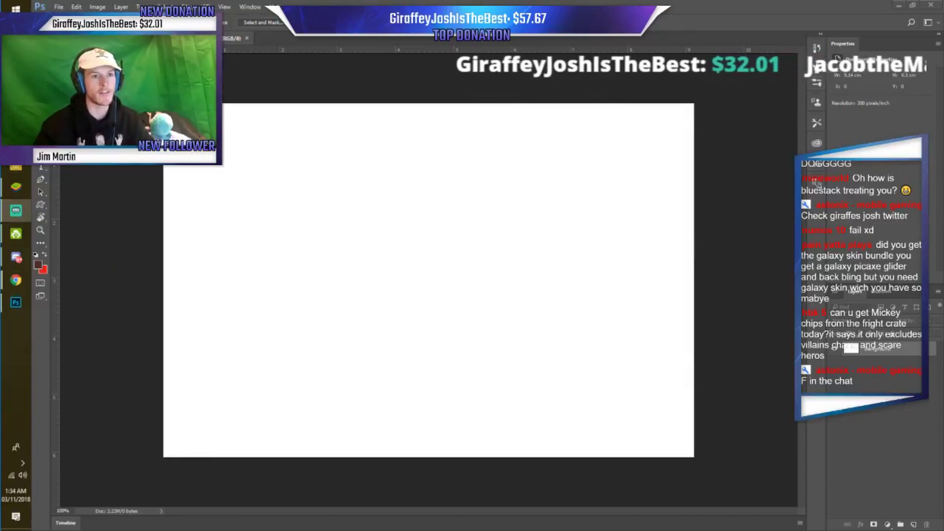
# Switch to File Explorer showing the YouTube folder.
pyautogui.click(16, 167)
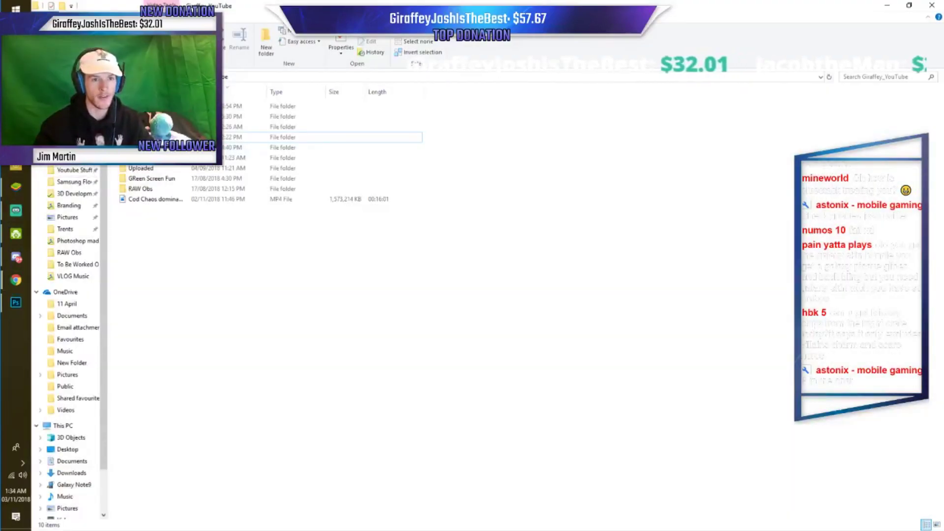
pyautogui.hotkey('alt', 'Tab')
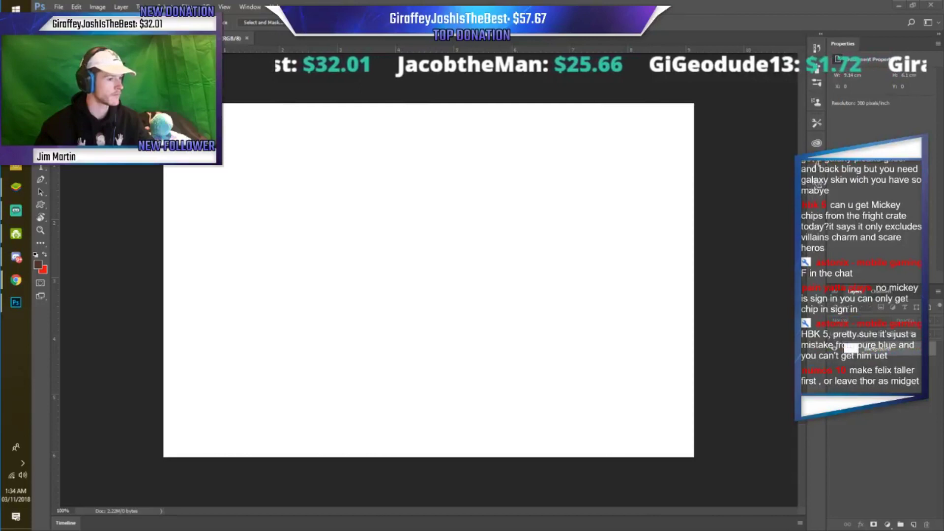
# Drop the Felix level-85 stats screenshot onto the white canvas as an embedded smart object.
pyautogui.moveTo(160, 294); pyautogui.dragTo(349, 285)
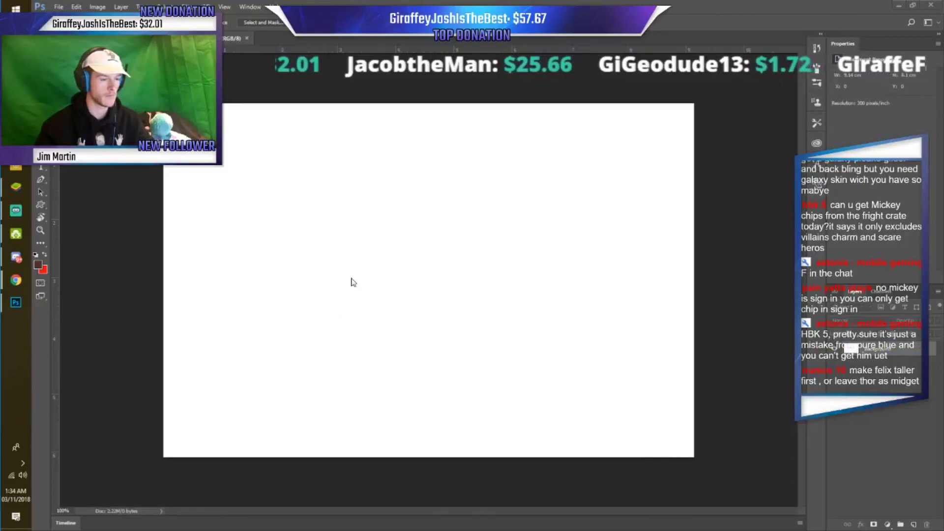
pyautogui.moveTo(351, 278); pyautogui.dragTo(350, 278)
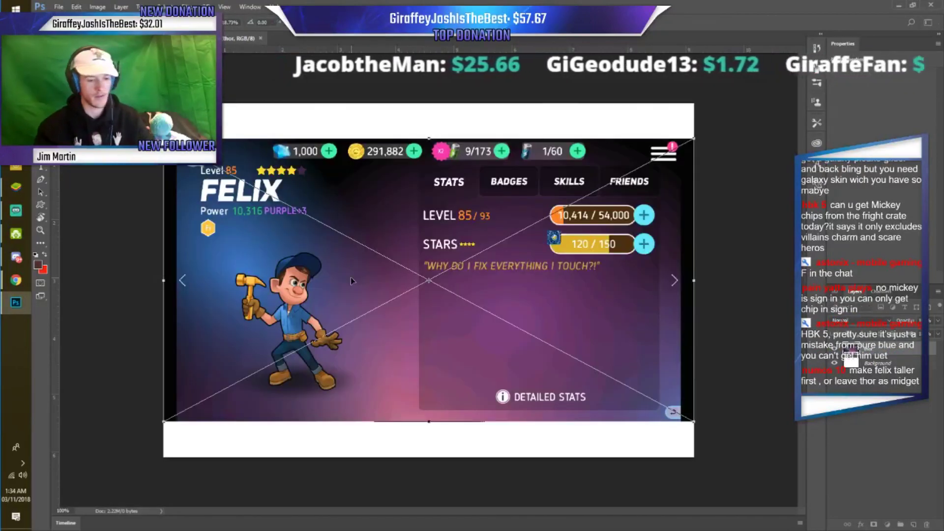
pyautogui.press('Return')
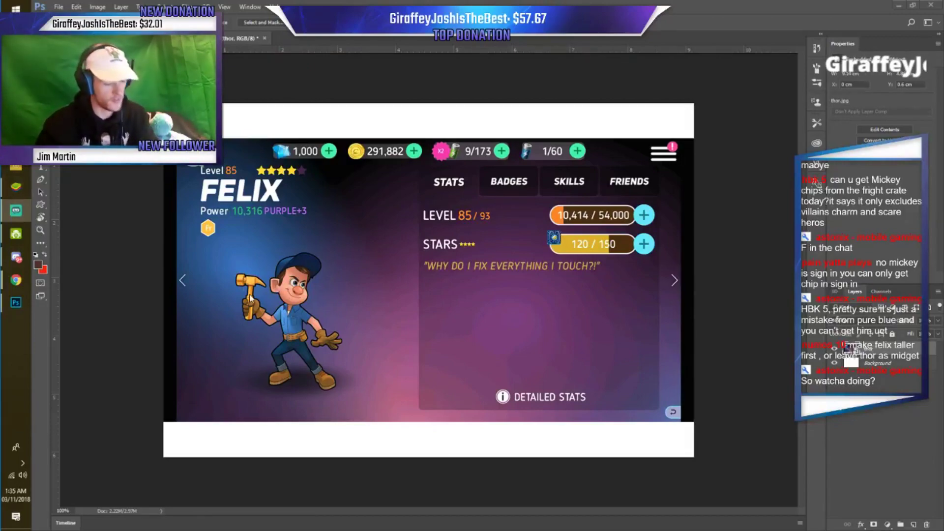
# Zoom in and Quick Select Felix from his hat down to his left and right boots.
pyautogui.scroll(3, 250, 298)
pyautogui.scroll(2, 244, 300)
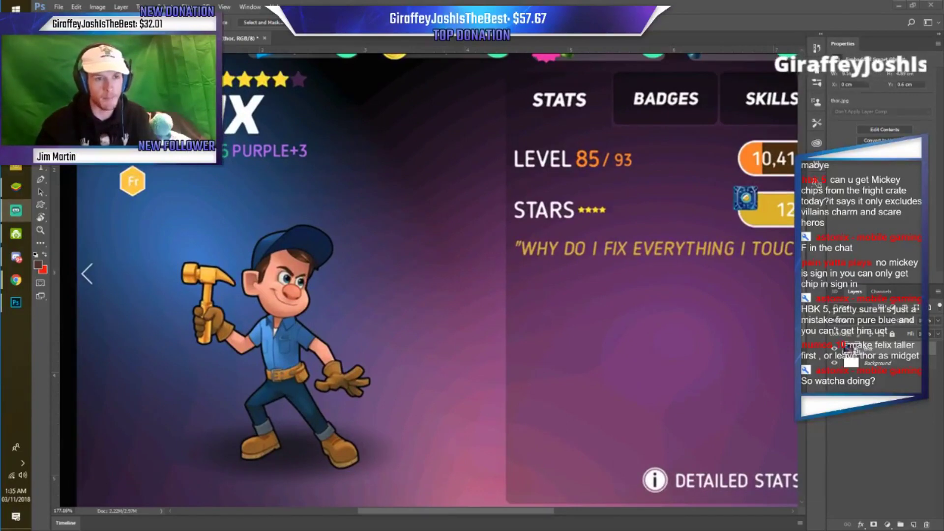
pyautogui.click(309, 289)
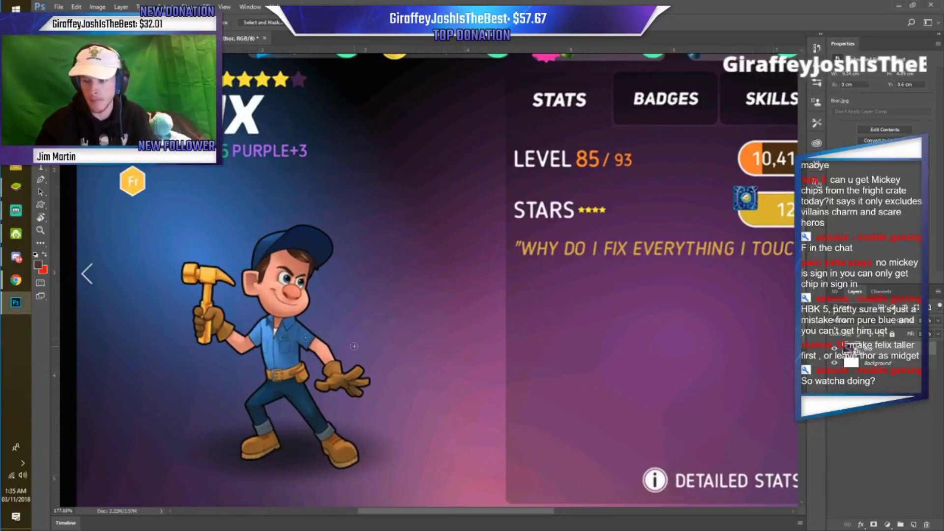
pyautogui.click(271, 239)
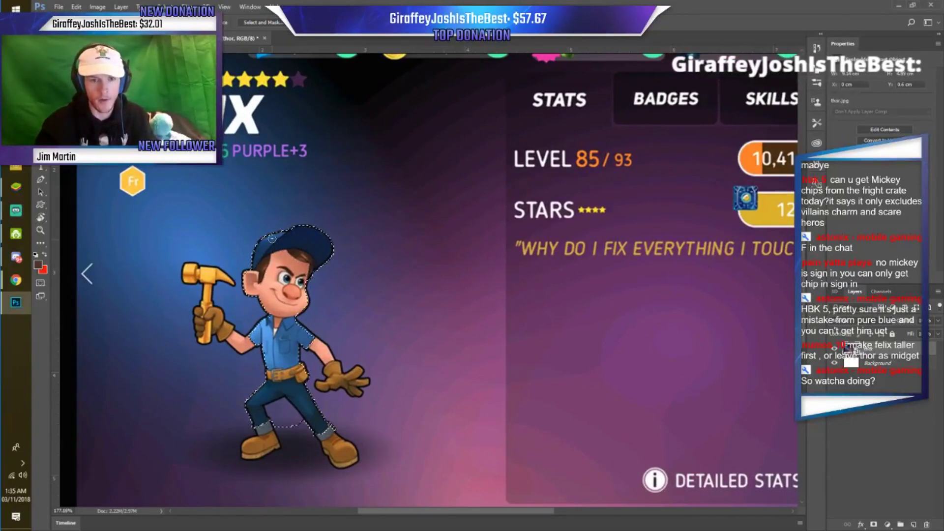
pyautogui.click(348, 450)
pyautogui.click(264, 442)
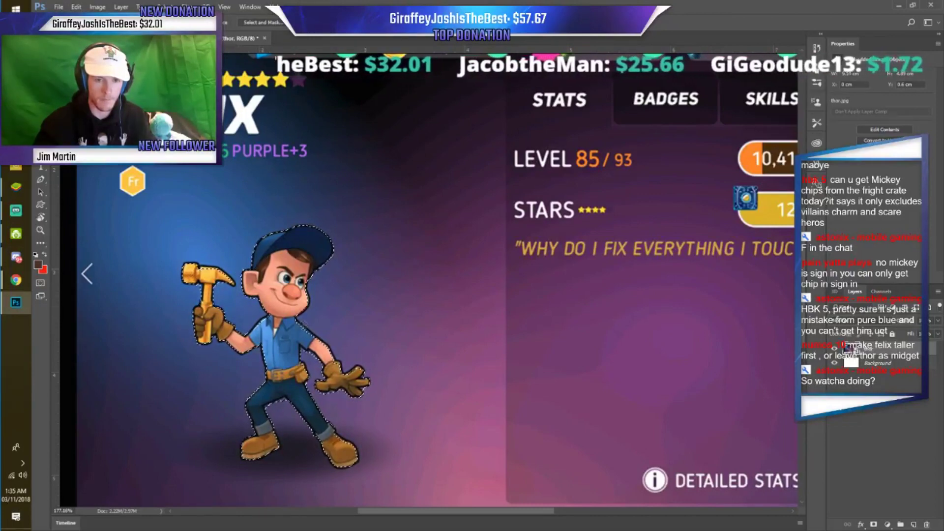
pyautogui.rightClick(291, 346)
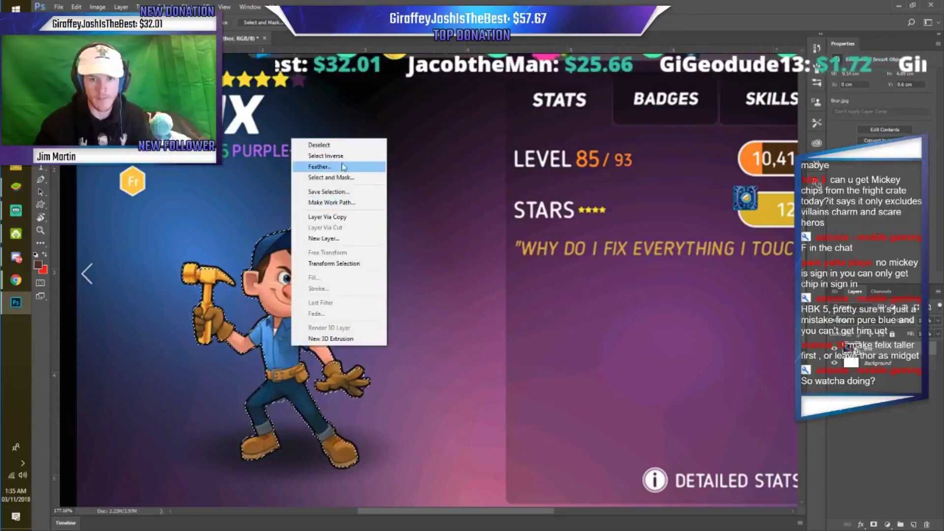
# Copy Felix to a new layer, then reload his outline as a selection on the screenshot layer.
pyautogui.click(347, 220)
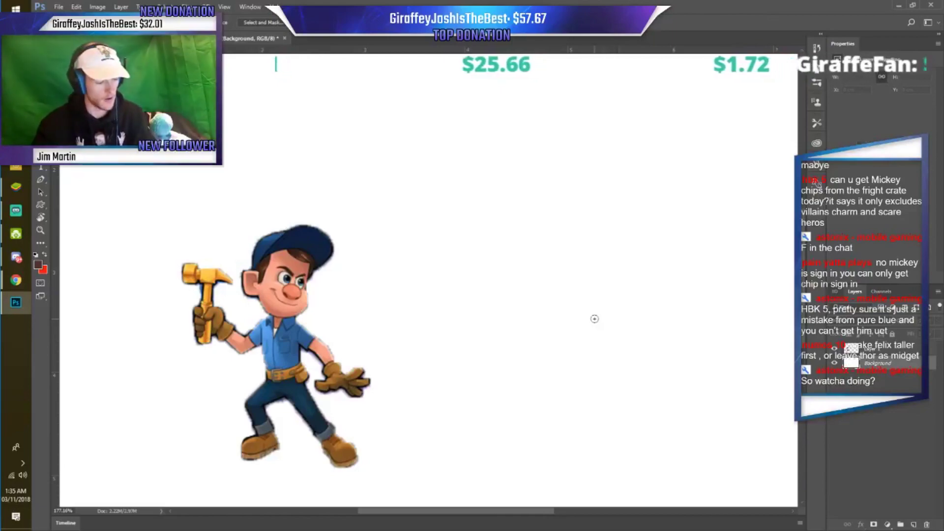
pyautogui.press('3')
pyautogui.scroll(2, 521, 301)
pyautogui.click(865, 361)
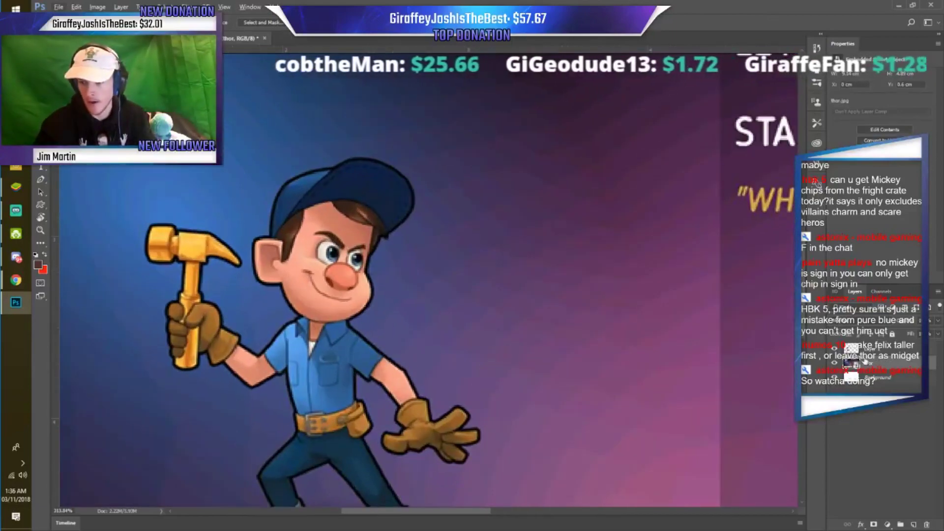
pyautogui.keyDown('ctrl'); pyautogui.click(851, 347); pyautogui.keyUp('ctrl')
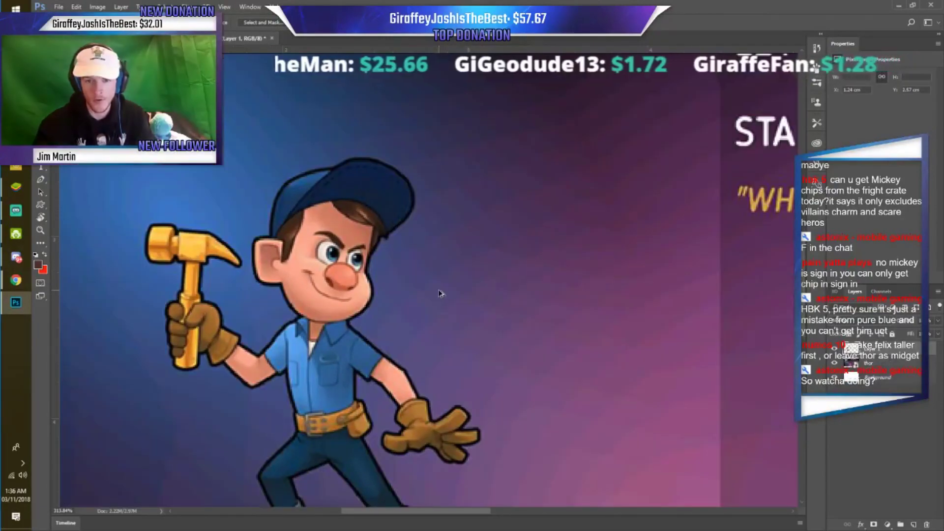
pyautogui.click(853, 347)
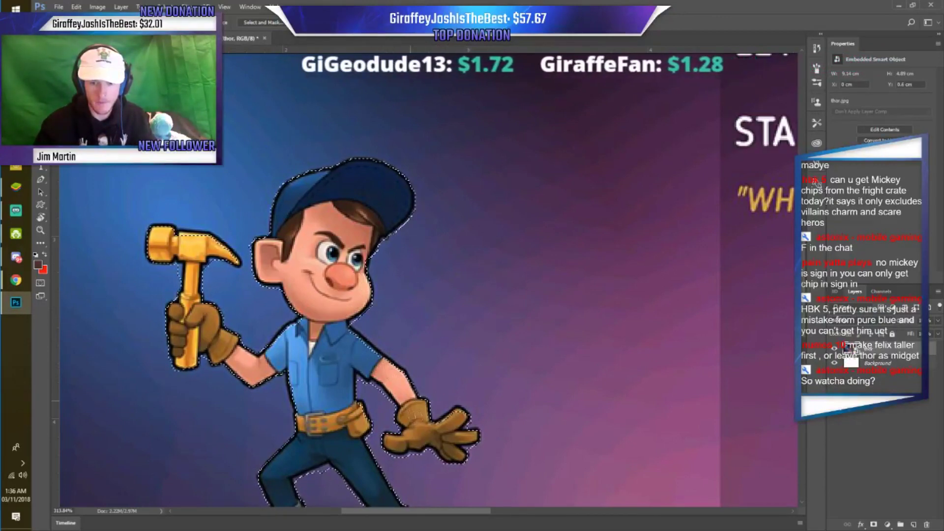
# Try Magic Wand selections of the background around Felix, then clear them.
pyautogui.hotkey('shift', 'w')
pyautogui.hotkey('ctrl', 'd')
pyautogui.click(397, 206)
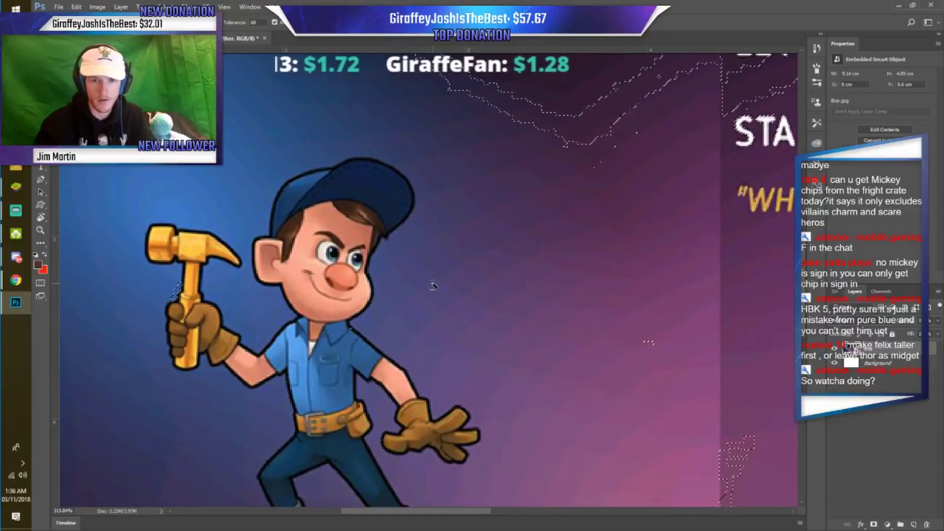
pyautogui.scroll(-5, 310, 238)
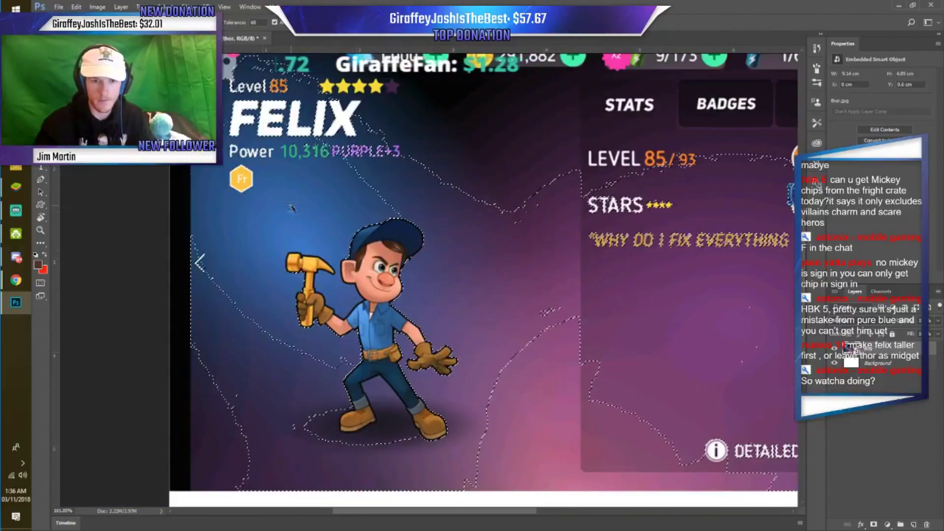
pyautogui.click(469, 435)
pyautogui.hotkey('ctrl', 'd')
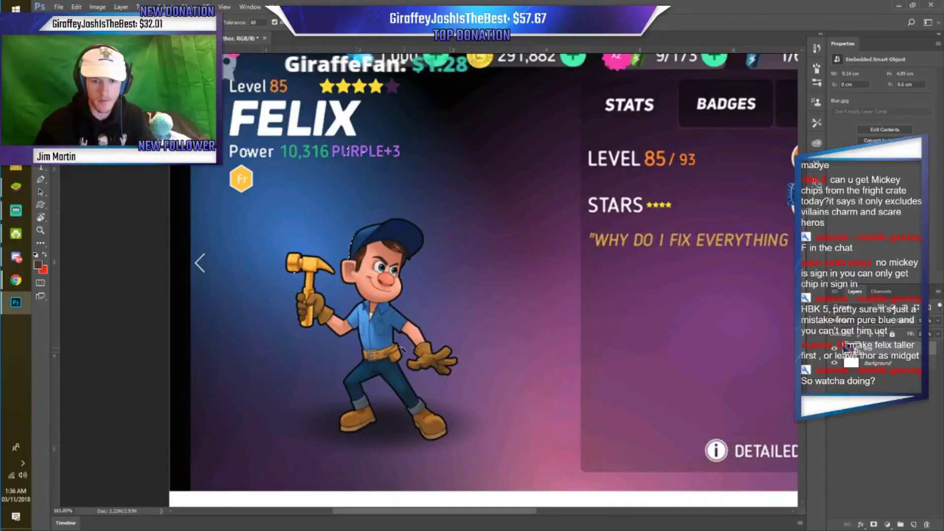
pyautogui.scroll(1, 368, 355)
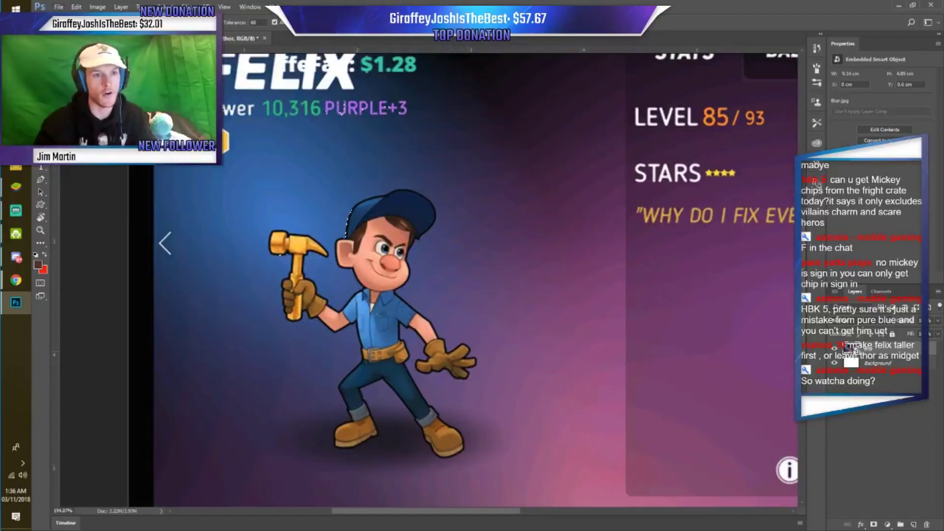
# Quick-select Felix's legs, right boot, left glove, hammer and raised arm, refining around the right glove.
pyautogui.hotkey('shift', 'w')
pyautogui.scroll(1, 354, 246)
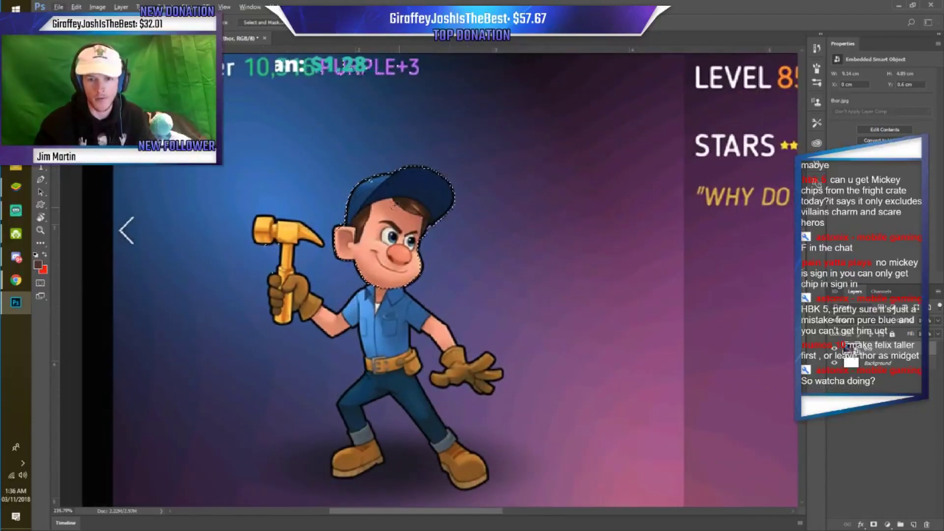
pyautogui.moveTo(365, 388); pyautogui.dragTo(348, 426)
pyautogui.moveTo(442, 445); pyautogui.dragTo(470, 474)
pyautogui.moveTo(429, 325); pyautogui.dragTo(486, 366)
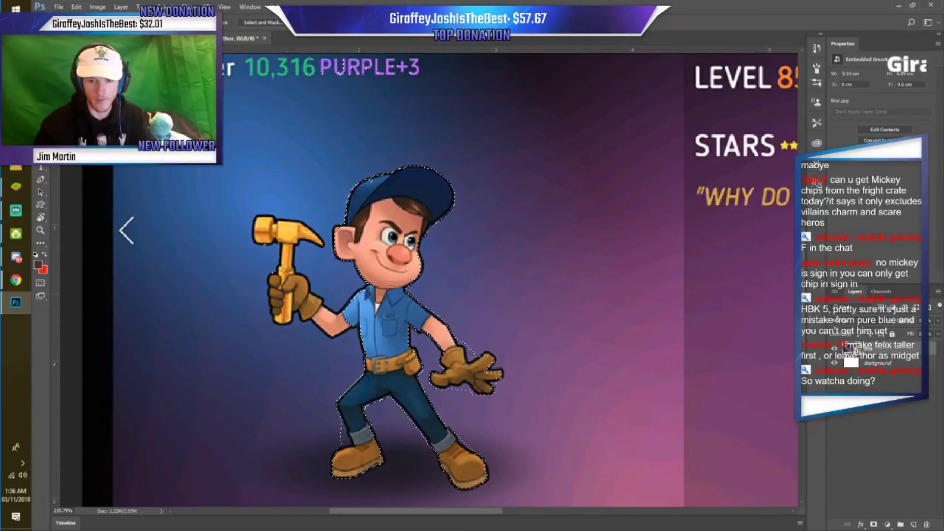
pyautogui.scroll(3, 321, 292)
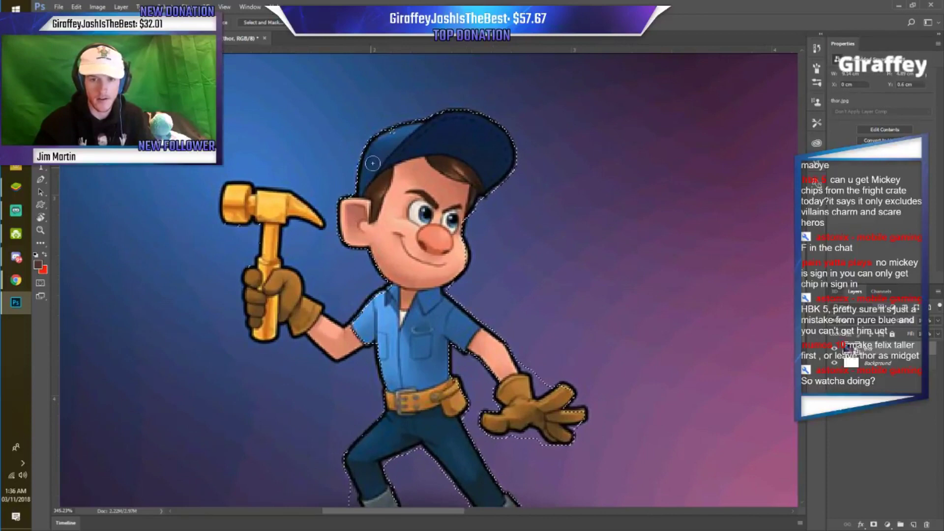
pyautogui.moveTo(372, 163); pyautogui.dragTo(216, 197)
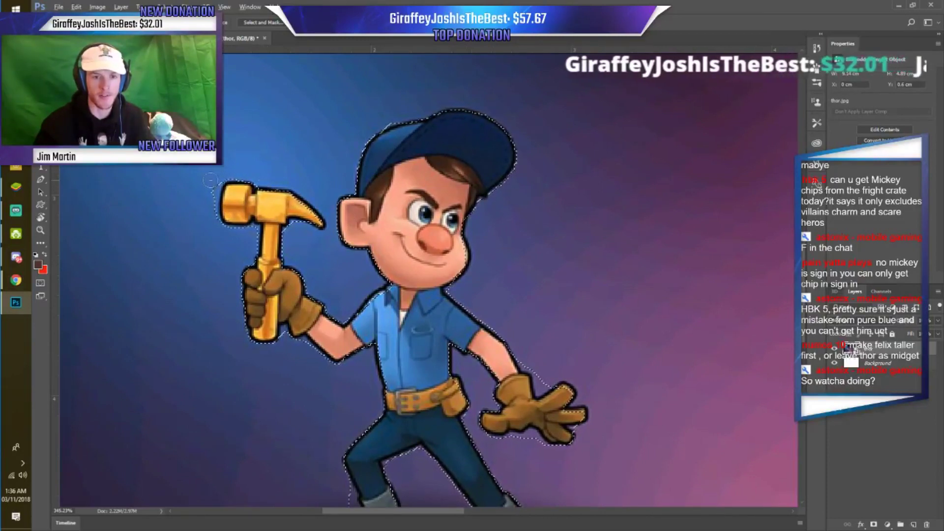
pyautogui.scroll(-4, 363, 366)
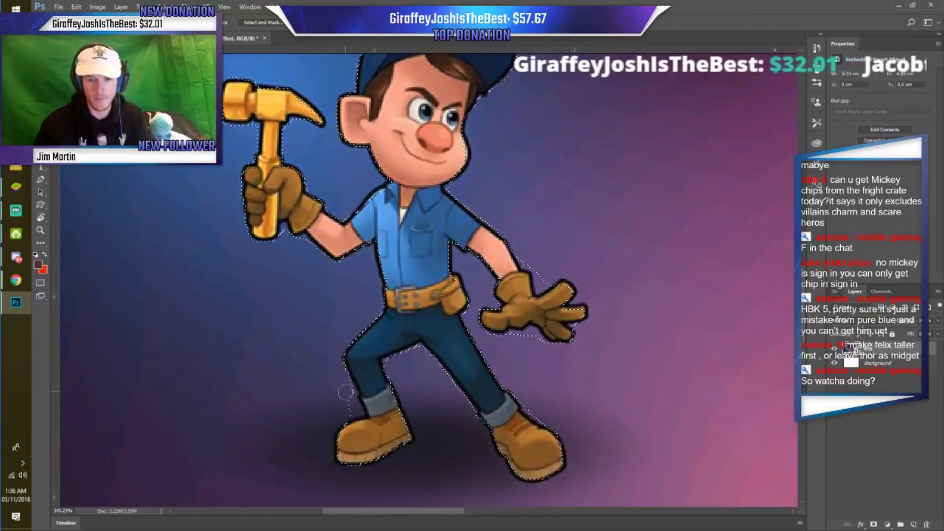
pyautogui.moveTo(547, 272); pyautogui.dragTo(566, 290)
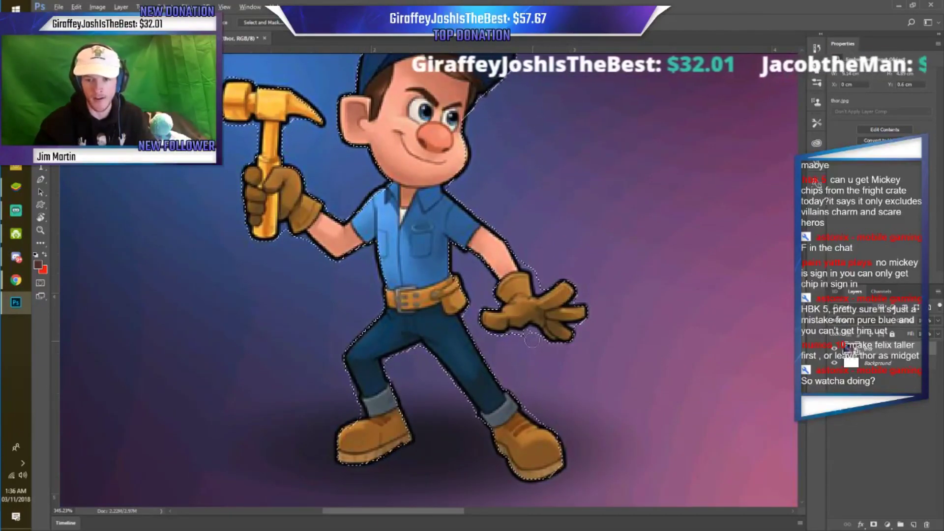
pyautogui.scroll(-3, 513, 356)
pyautogui.rightClick(483, 266)
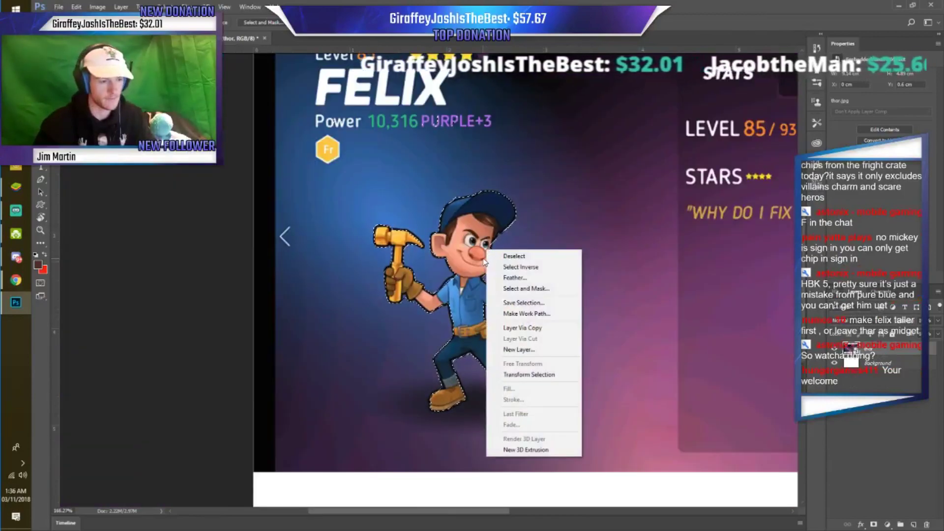
# Copy the selected Felix to a new layer and move him lower on the white canvas.
pyautogui.click(541, 328)
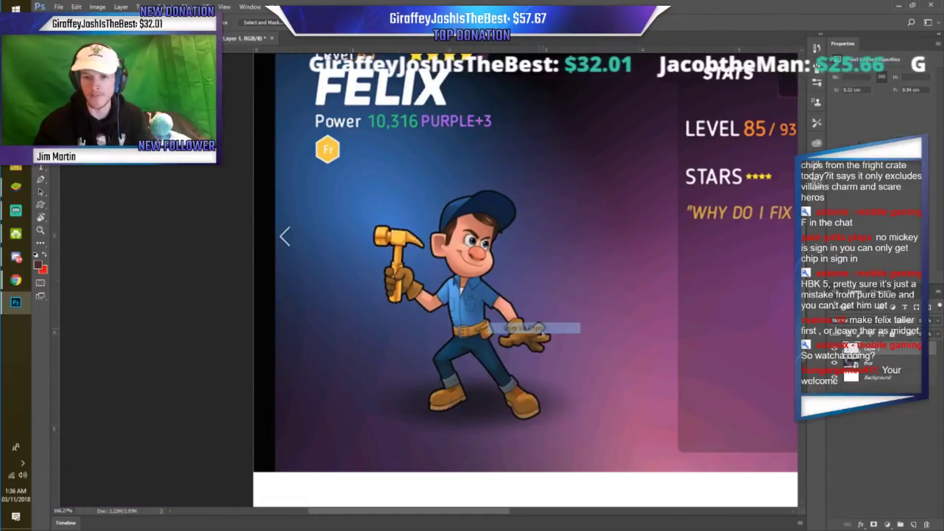
pyautogui.scroll(-2, 541, 334)
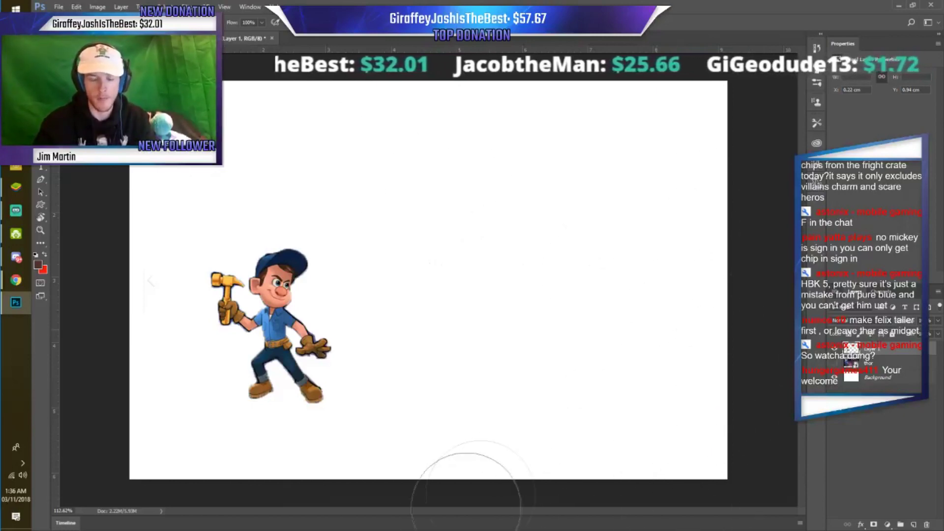
pyautogui.moveTo(270, 347); pyautogui.dragTo(286, 410)
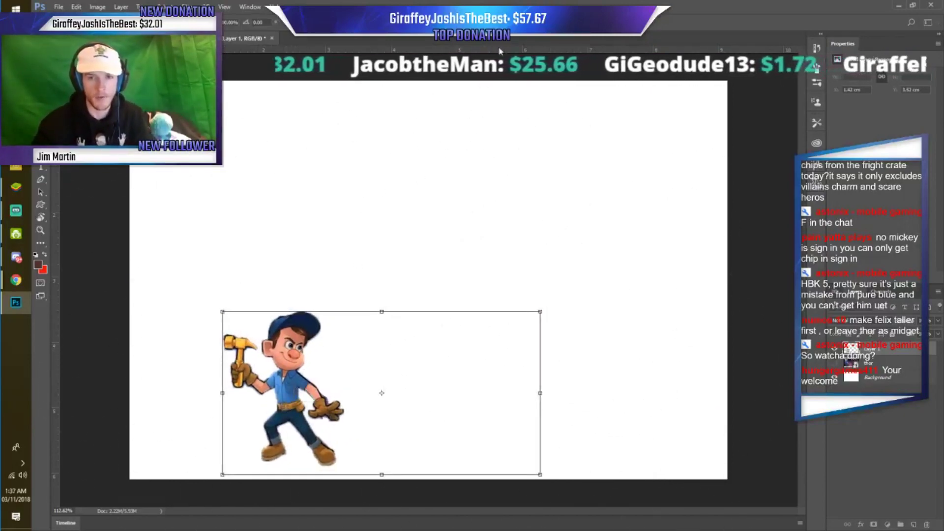
pyautogui.press('Return')
pyautogui.press('b')
pyautogui.scroll(3, 190, 348)
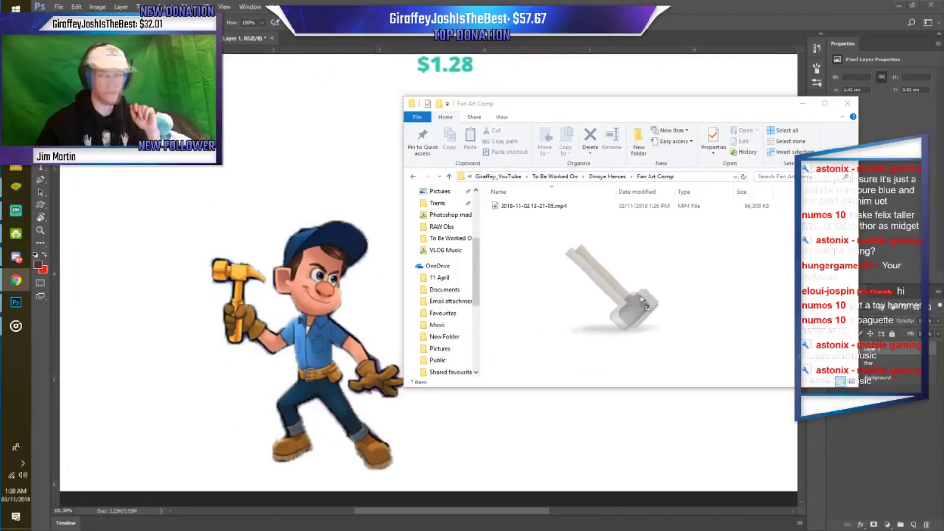
# Save the hammer picture to Fan Art Comp and place it, scaled down, above Felix.
pyautogui.moveTo(50, 377); pyautogui.dragTo(565, 275)
pyautogui.moveTo(240, 192); pyautogui.dragTo(236, 211)
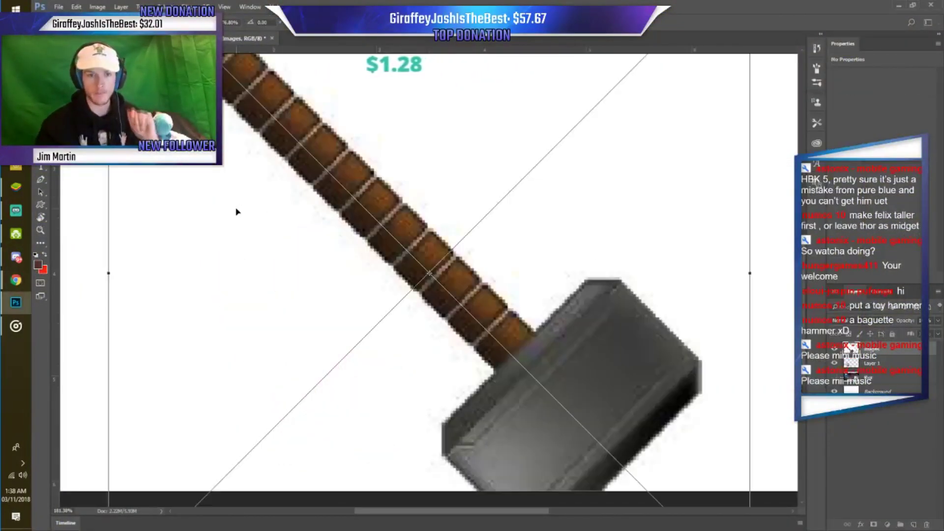
pyautogui.scroll(-4, 444, 257)
pyautogui.scroll(1, 452, 253)
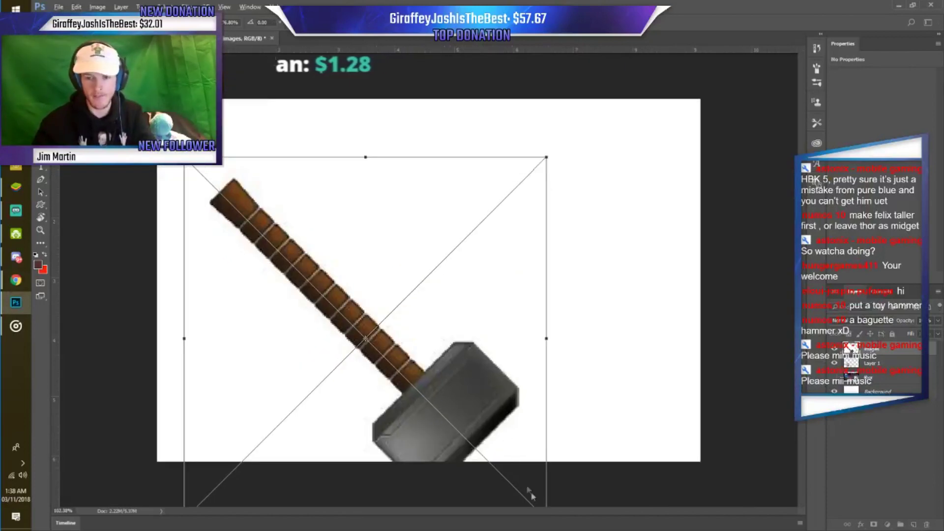
pyautogui.scroll(-1, 528, 490)
pyautogui.moveTo(526, 477)
pyautogui.mouseDown()
pyautogui.moveTo(498, 477)
pyautogui.moveTo(526, 478)
pyautogui.moveTo(339, 246)
pyautogui.mouseUp()
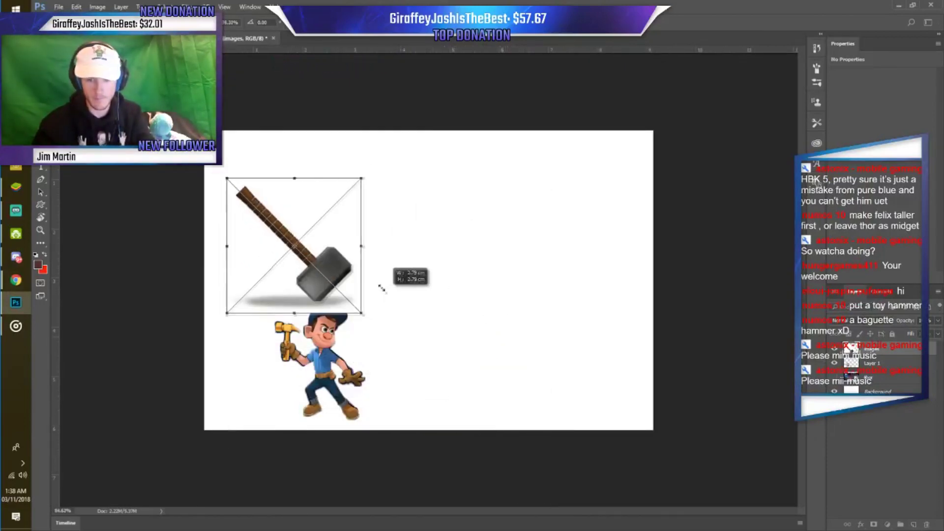
pyautogui.press('Return')
pyautogui.press('b')
pyautogui.hotkey('ctrl', '+')
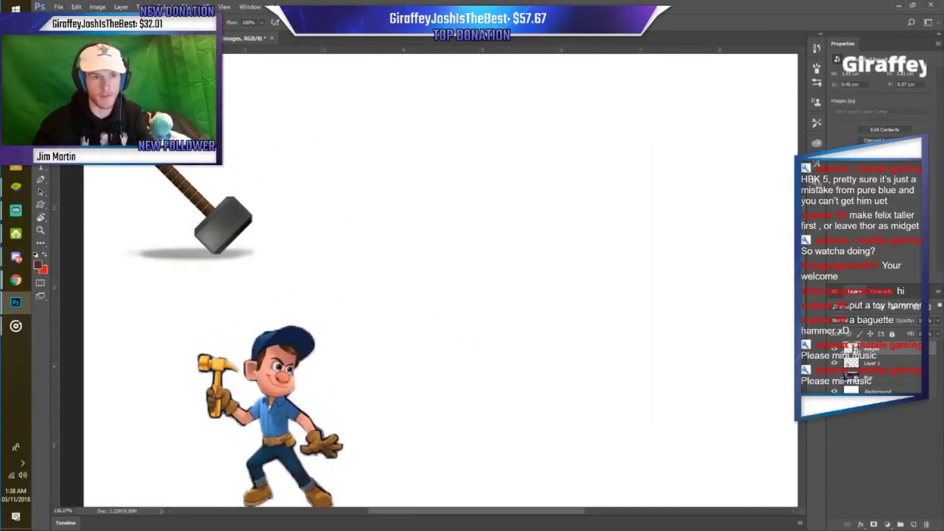
# Copy the hammer onto its own layer and delete its grey shadow.
pyautogui.rightClick(212, 218)
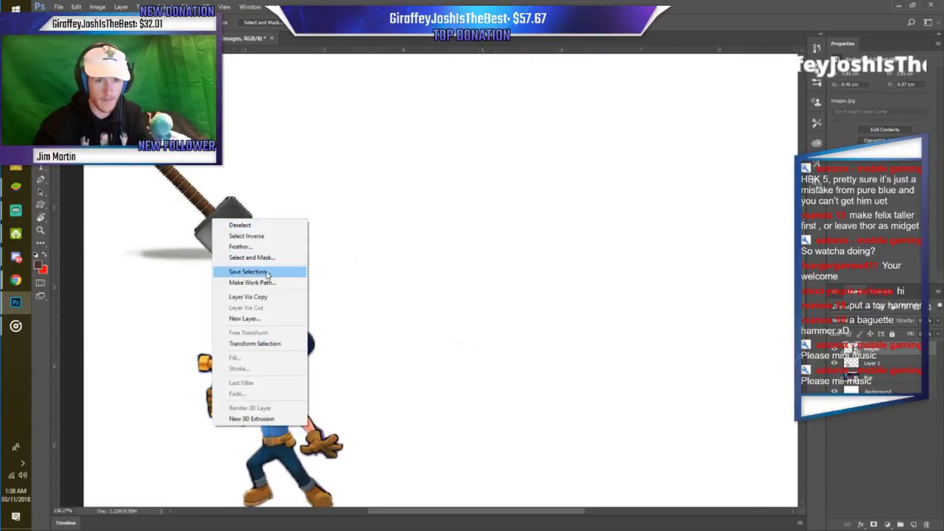
pyautogui.click(259, 296)
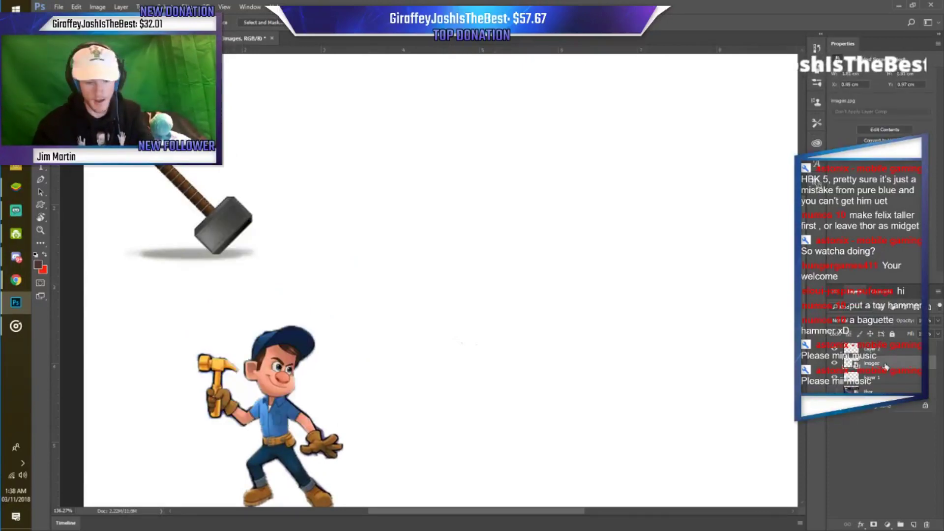
pyautogui.press('Delete')
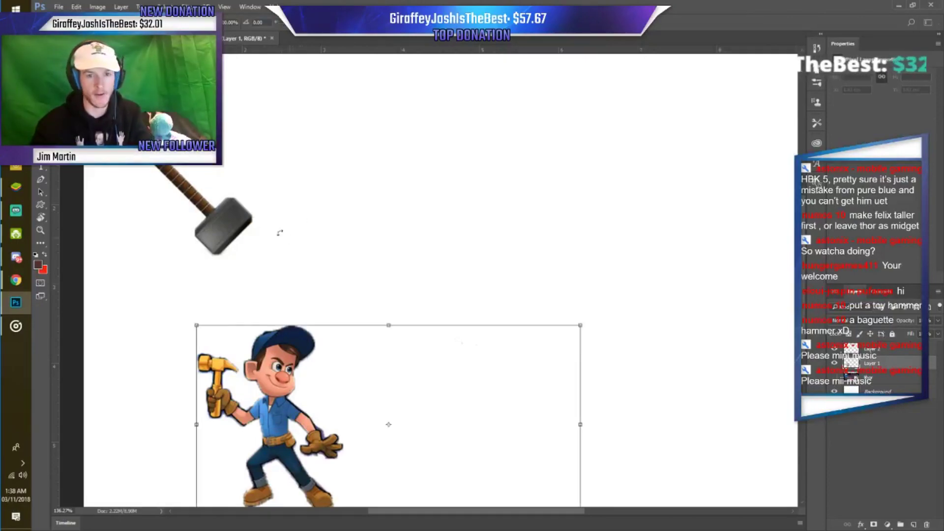
# Gather the layers into a new group and reselect the hammer's layer.
pyautogui.click(891, 353)
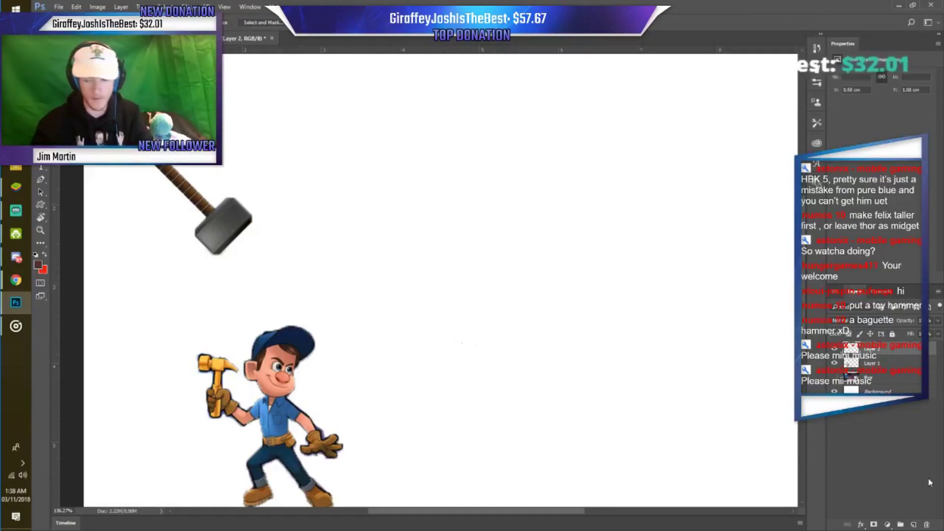
pyautogui.click(901, 525)
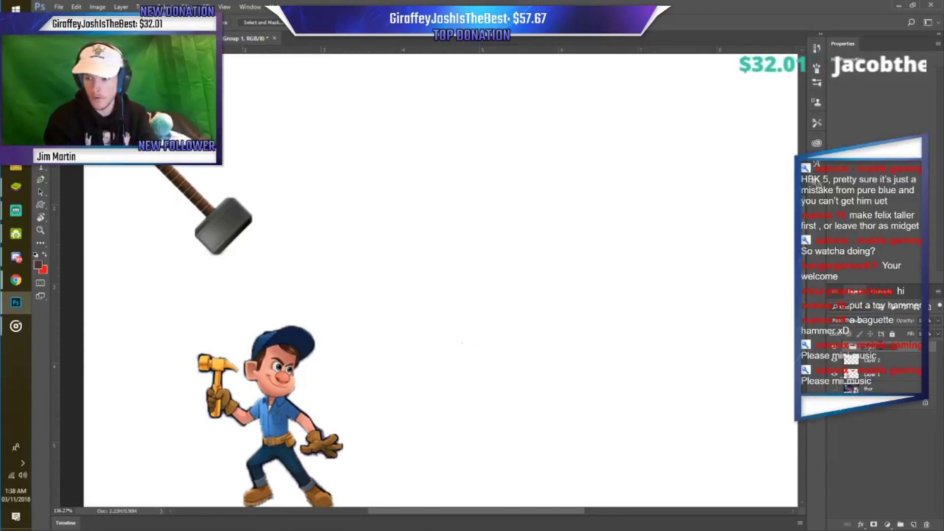
pyautogui.click(880, 348)
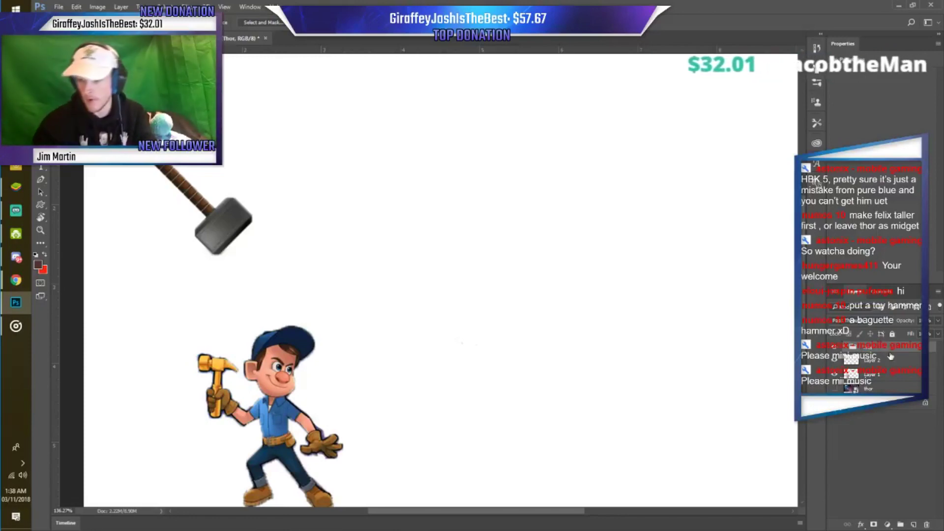
pyautogui.click(867, 359)
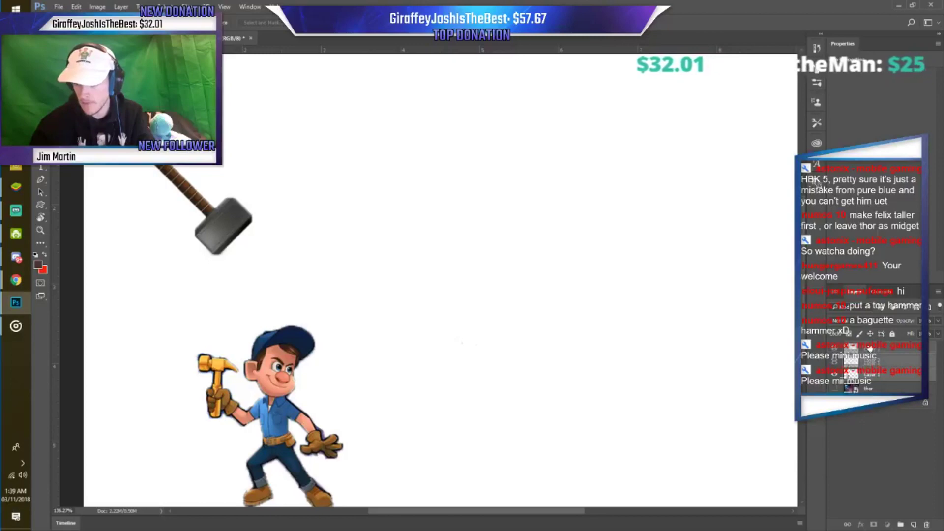
pyautogui.hotkey('ctrl', 't')
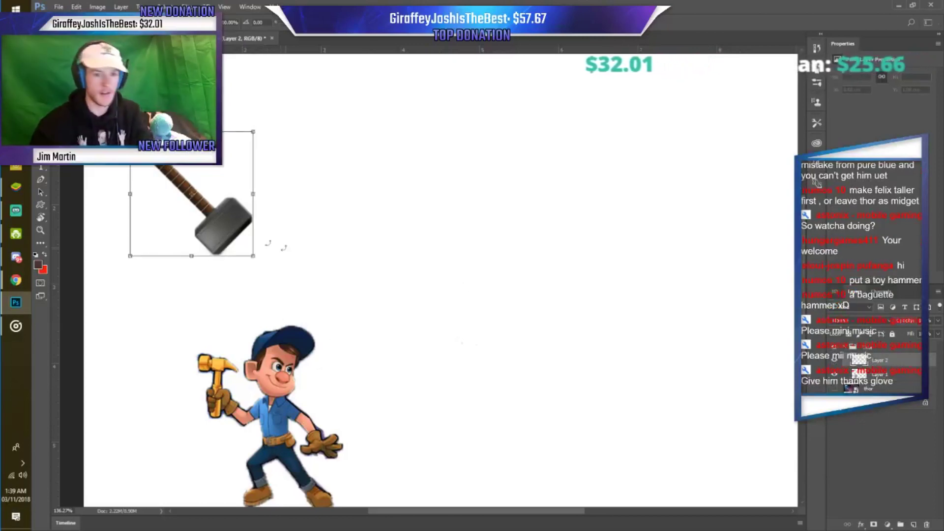
# Rotate the hammer upright and fit it into Felix's raised glove.
pyautogui.moveTo(257, 256); pyautogui.dragTo(181, 107)
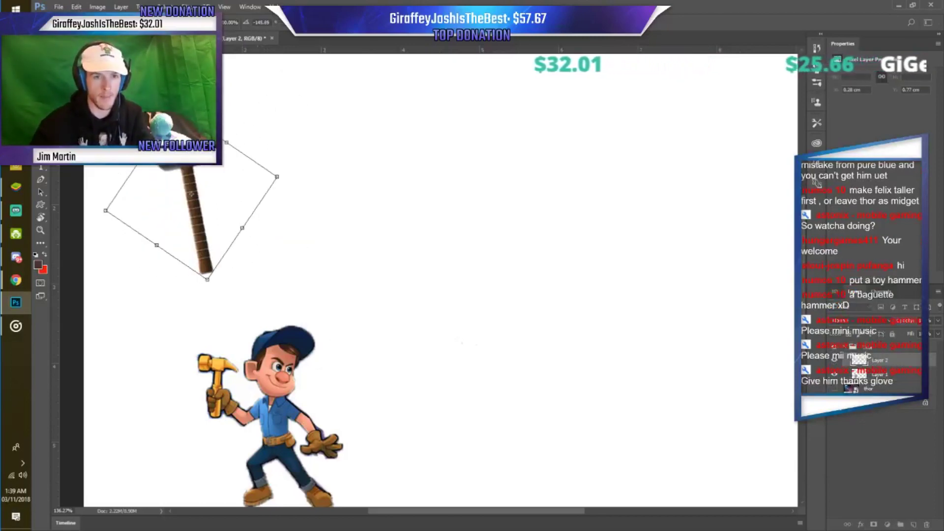
pyautogui.moveTo(190, 280); pyautogui.dragTo(207, 429)
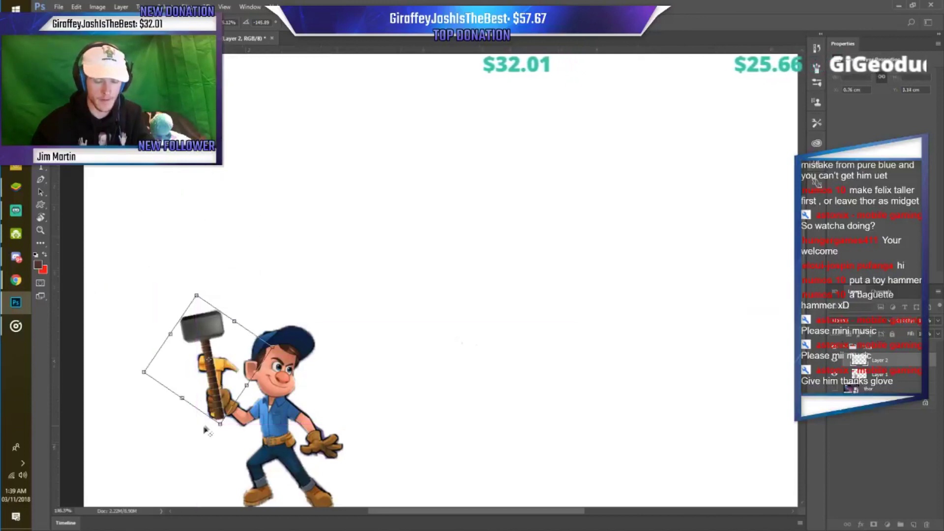
pyautogui.scroll(5, 207, 429)
pyautogui.moveTo(378, 238); pyautogui.dragTo(380, 274)
pyautogui.moveTo(273, 327); pyautogui.dragTo(290, 344)
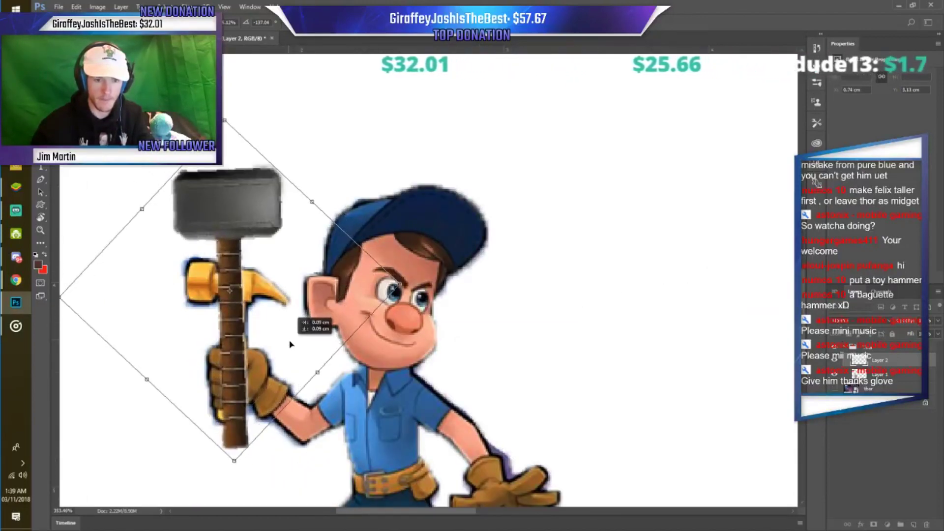
pyautogui.press('Return')
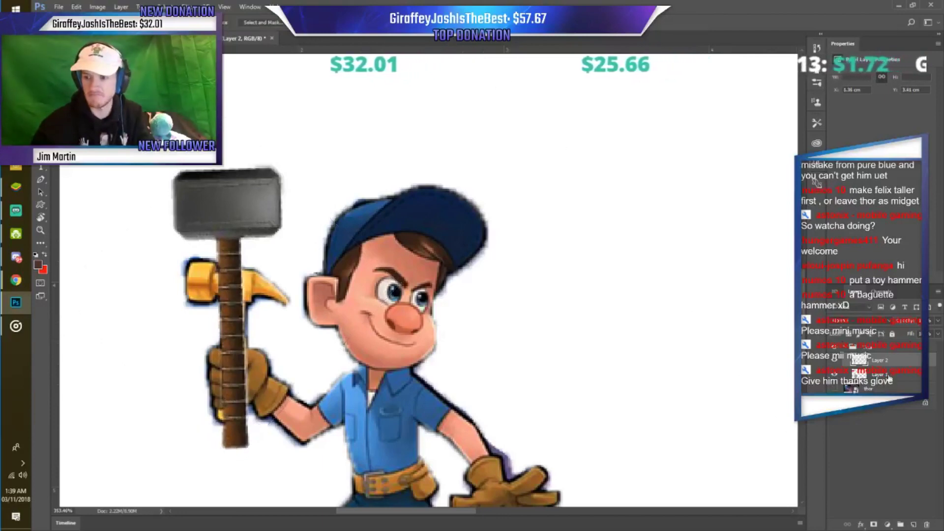
# Erase the yellow head of Felix's original hammer with a smaller eraser.
pyautogui.click(889, 376)
pyautogui.press('e')
pyautogui.press('[')
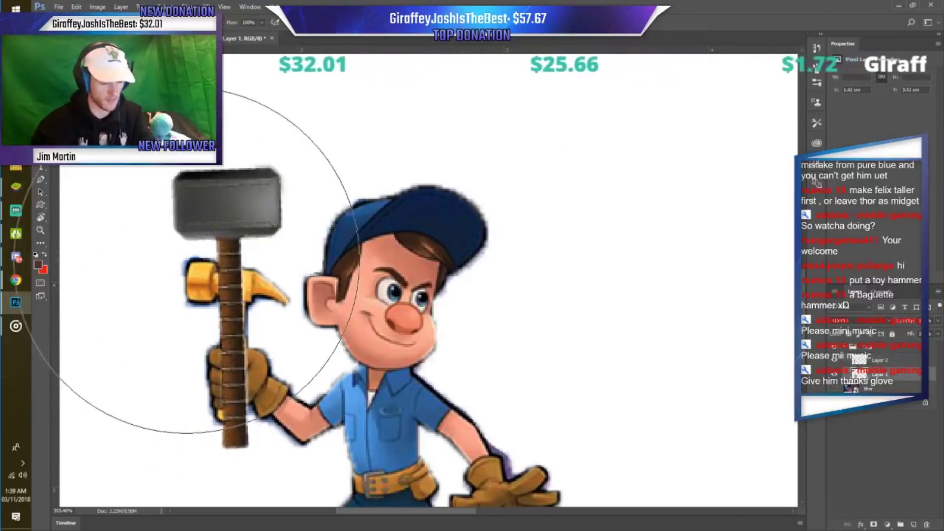
pyautogui.press('[')
pyautogui.press('[')
pyautogui.press('[')
pyautogui.press('[')
pyautogui.press('[')
pyautogui.moveTo(185, 249)
pyautogui.mouseDown()
pyautogui.moveTo(200, 280)
pyautogui.moveTo(258, 277)
pyautogui.mouseUp()
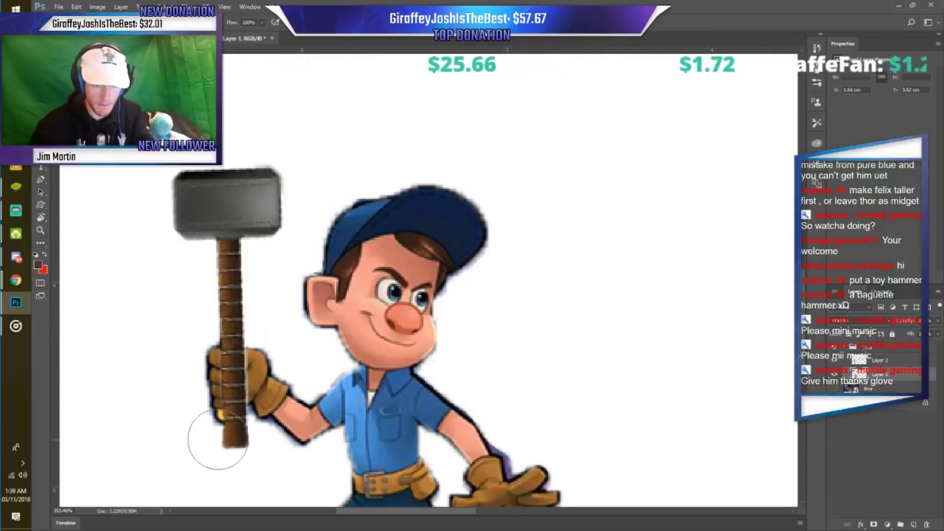
pyautogui.scroll(1, 158, 453)
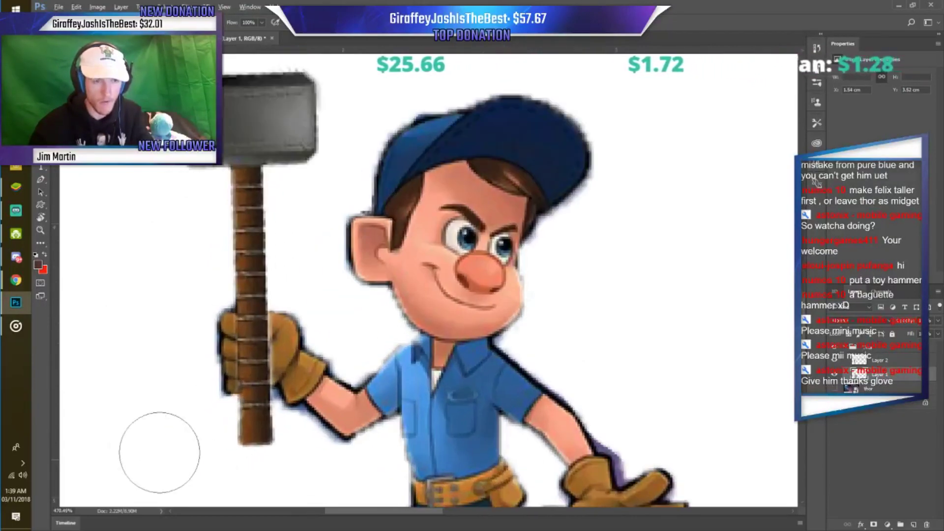
pyautogui.scroll(1, 162, 447)
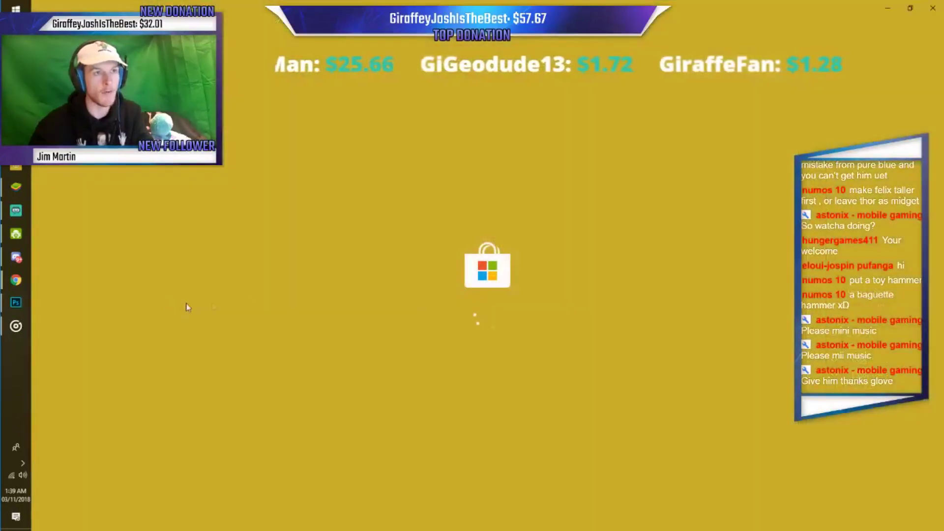
pyautogui.hotkey('alt', 'Tab')
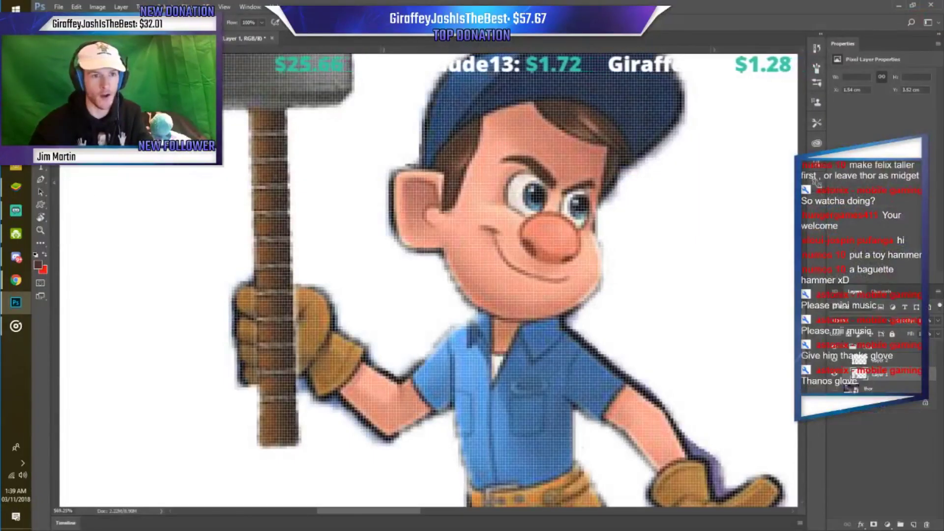
# Select Felix's glove fingers and copy them onto their own layer.
pyautogui.scroll(1, 223, 394)
pyautogui.press('w')
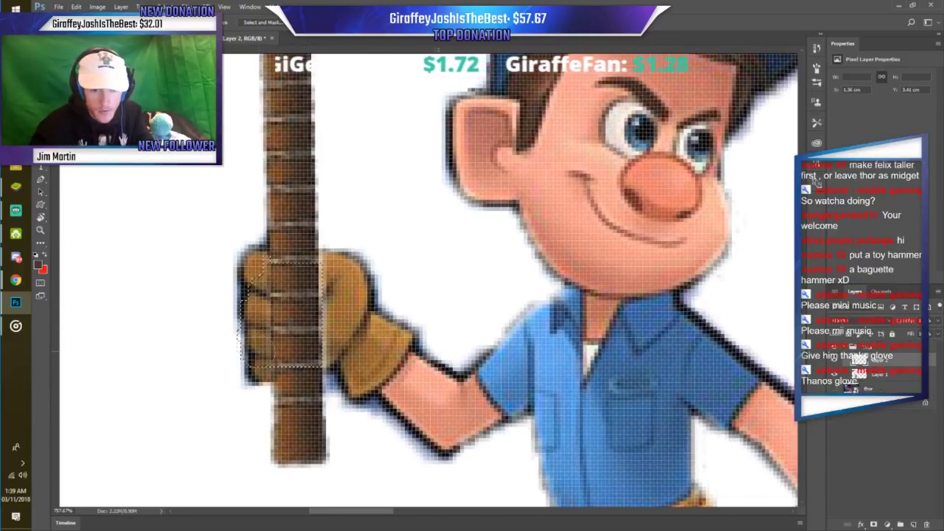
pyautogui.click(885, 378)
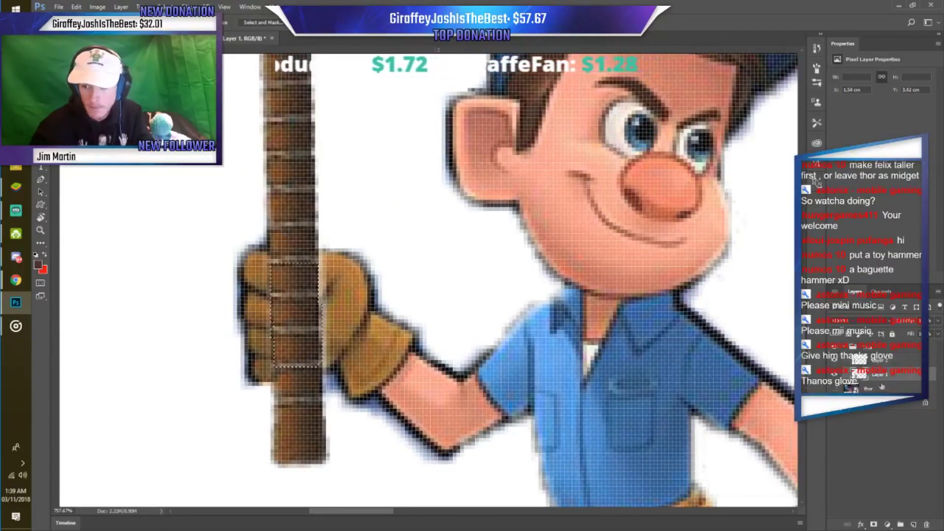
pyautogui.moveTo(273, 354); pyautogui.dragTo(300, 408)
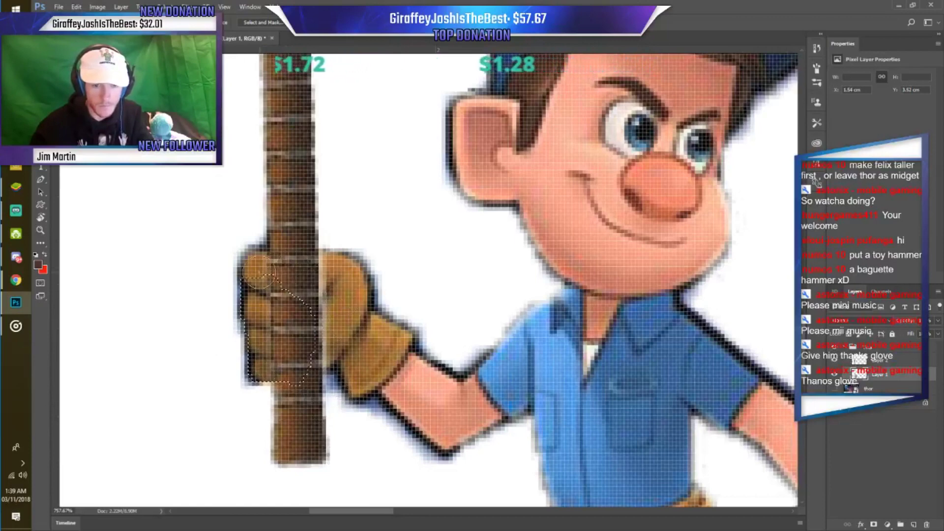
pyautogui.rightClick(272, 330)
pyautogui.click(295, 195)
# Stack the glove copy above the hammer and erase the part covering the handle.
pyautogui.moveTo(918, 379); pyautogui.dragTo(917, 362)
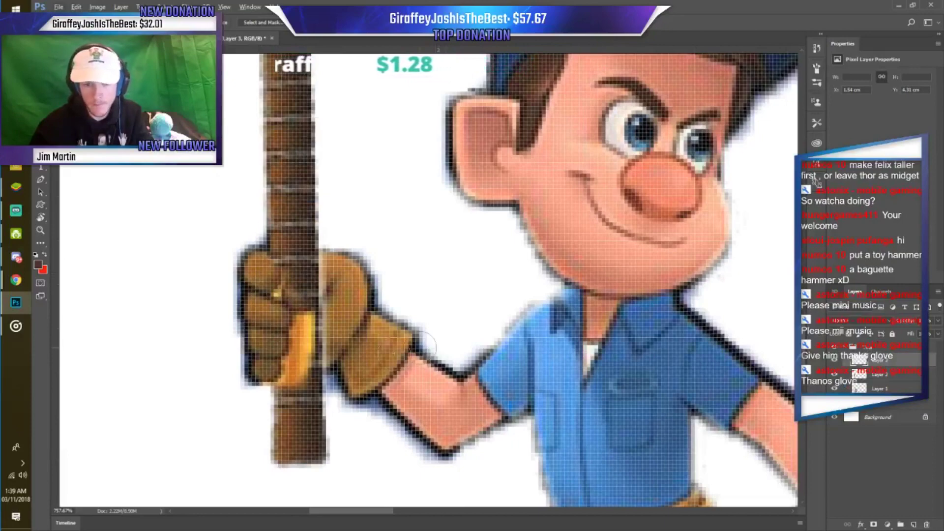
pyautogui.scroll(1, 322, 366)
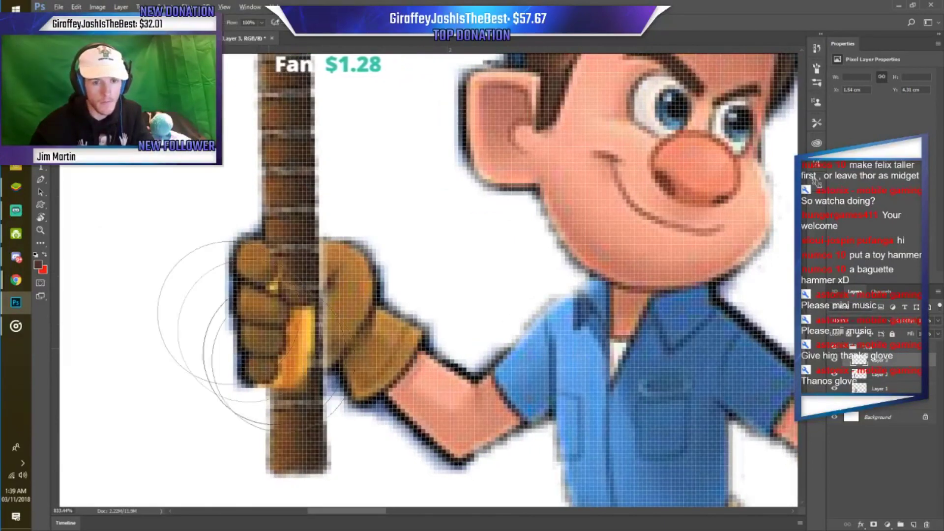
pyautogui.scroll(3, 295, 324)
pyautogui.moveTo(396, 347)
pyautogui.mouseDown()
pyautogui.moveTo(344, 320)
pyautogui.moveTo(354, 354)
pyautogui.moveTo(345, 418)
pyautogui.moveTo(372, 401)
pyautogui.mouseUp()
pyautogui.scroll(-2, 489, 220)
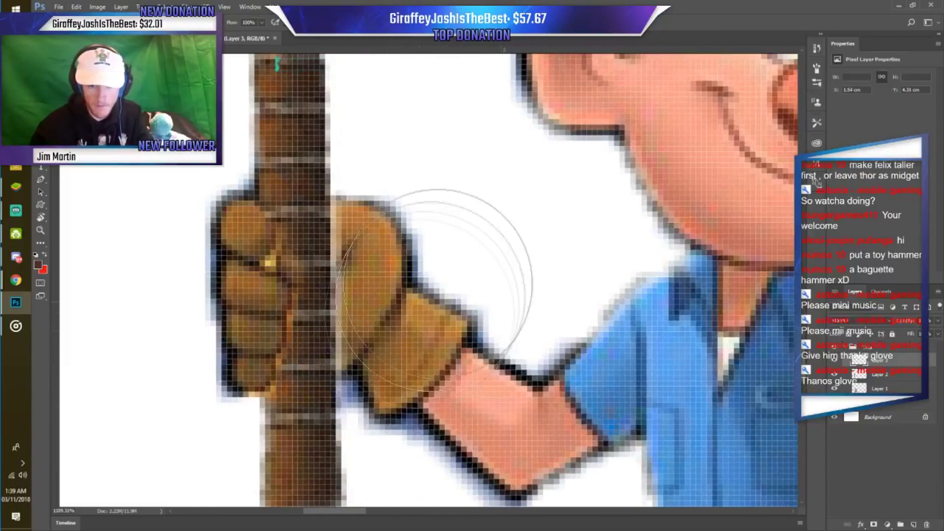
pyautogui.scroll(-10, 437, 263)
pyautogui.scroll(-2, 508, 306)
pyautogui.scroll(1, 450, 354)
pyautogui.scroll(1, 451, 355)
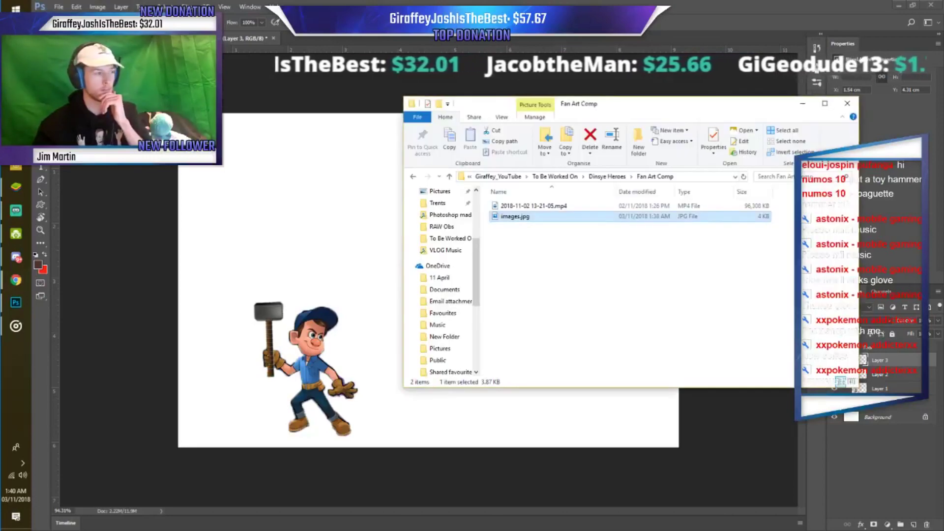
# Place the kisspng long-haired woman drawing on the canvas and Magic Wand-select her hair.
pyautogui.click(564, 228)
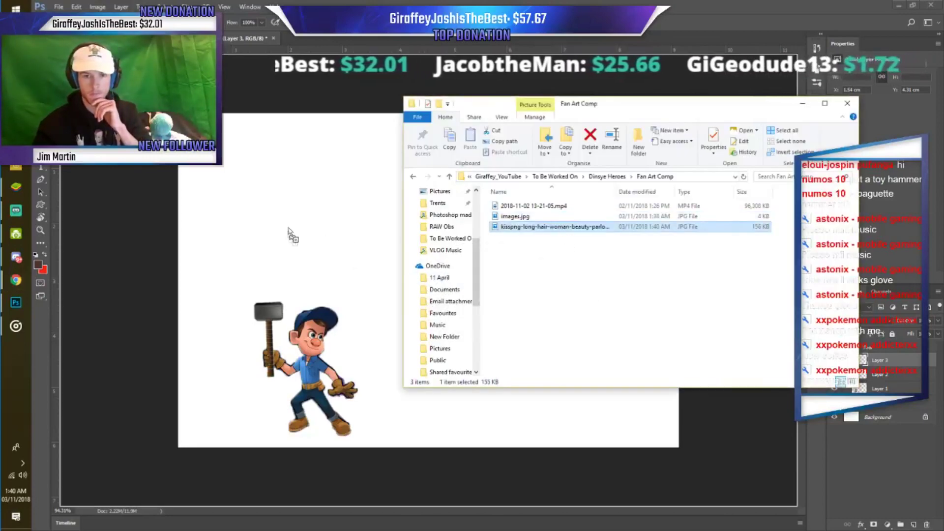
pyautogui.moveTo(564, 228); pyautogui.dragTo(288, 232)
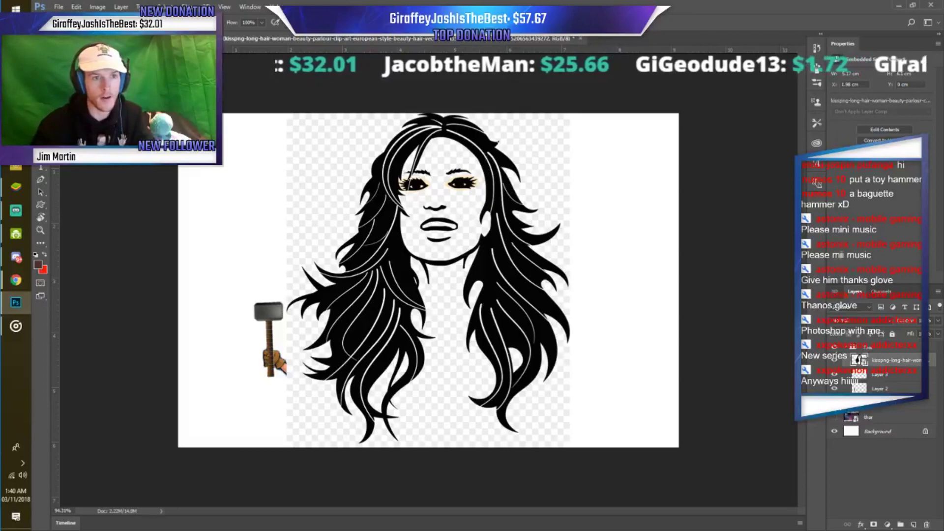
pyautogui.click(384, 220)
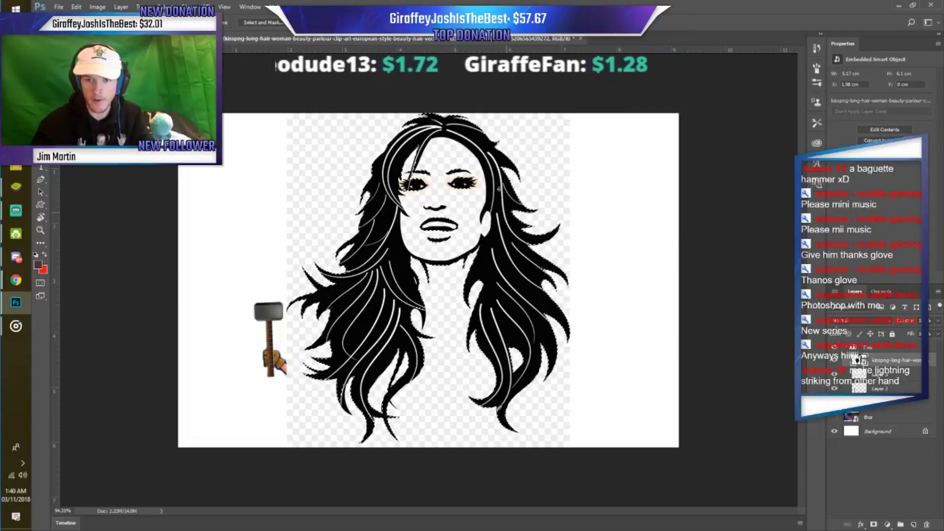
# Copy the selected hair to a new layer, hide the original woman image, and erase leftover face lines.
pyautogui.rightClick(499, 191)
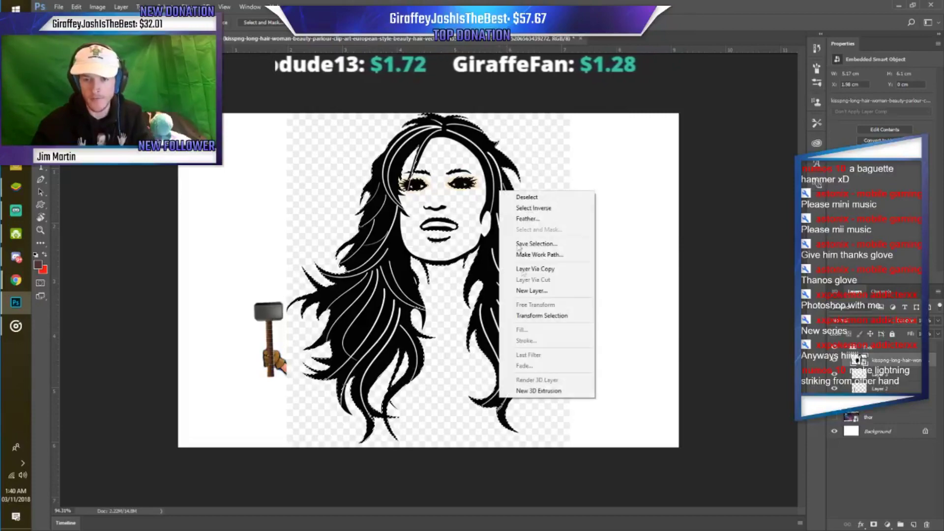
pyautogui.click(551, 269)
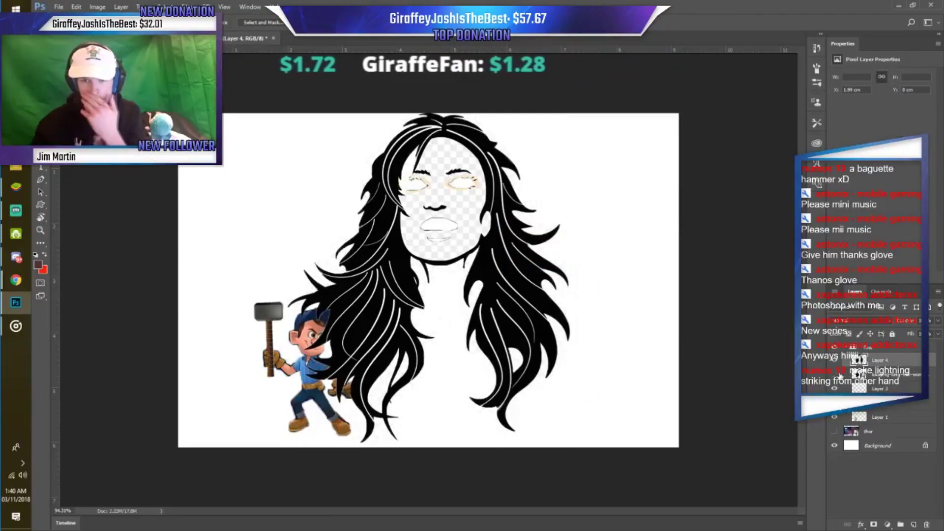
pyautogui.hotkey('ctrl', '+')
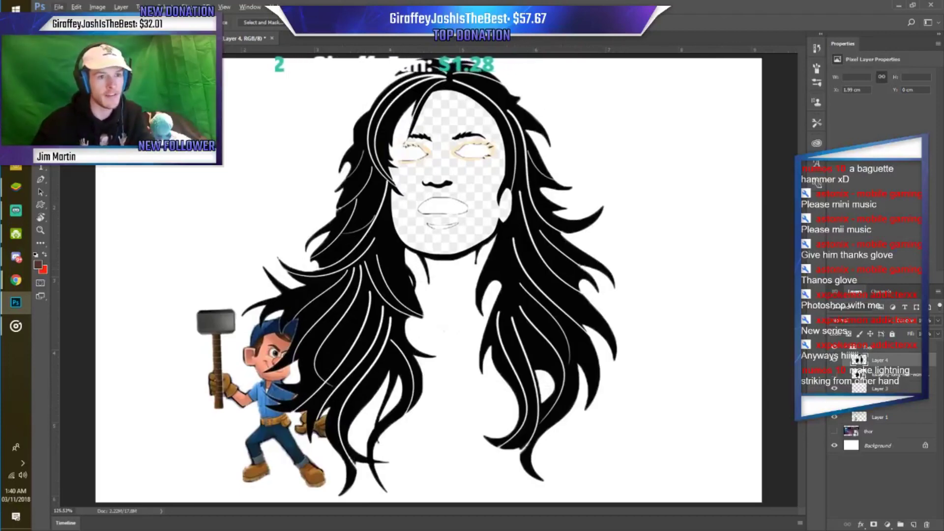
pyautogui.moveTo(427, 229); pyautogui.dragTo(447, 253)
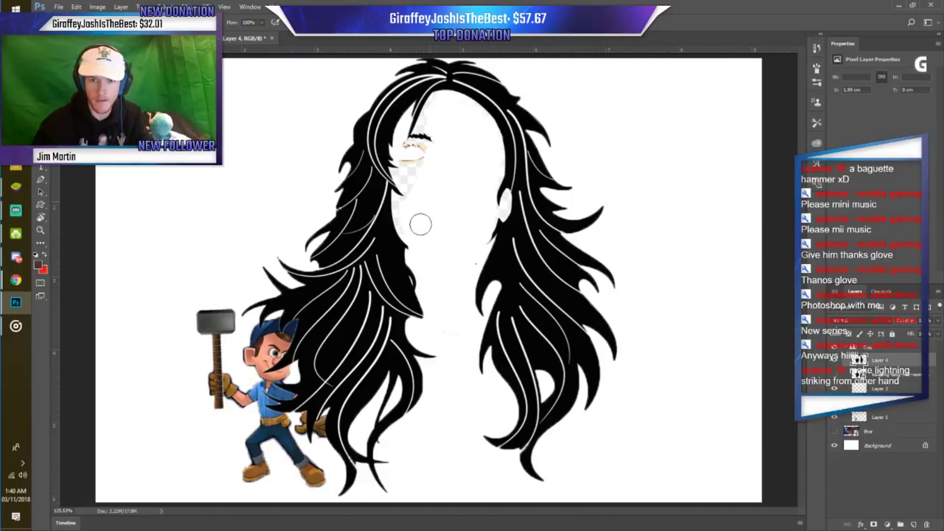
# Scale the hair layer down toward Felix's head size with Free Transform.
pyautogui.scroll(5, 425, 143)
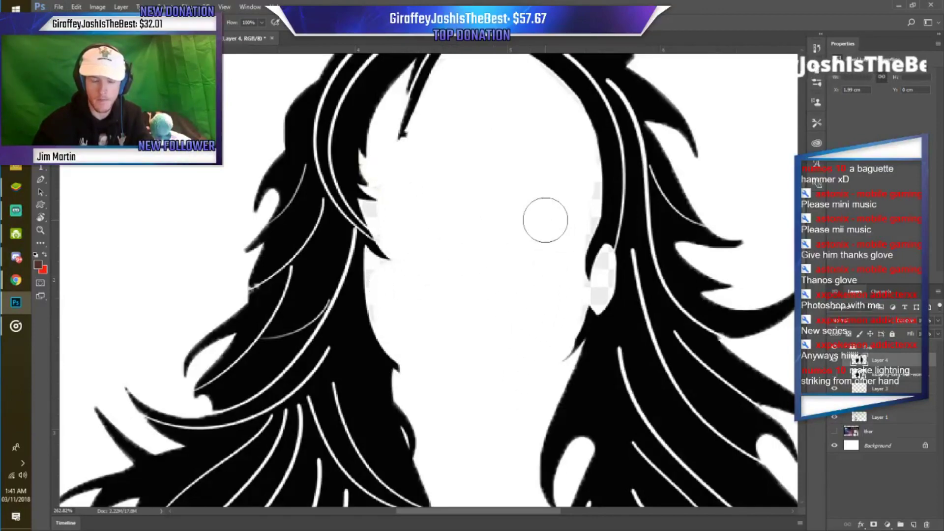
pyautogui.scroll(-2, 472, 310)
pyautogui.scroll(-1, 368, 340)
pyautogui.scroll(-1, 270, 367)
pyautogui.scroll(-1, 375, 310)
pyautogui.hotkey('ctrl', 't')
pyautogui.moveTo(579, 102); pyautogui.dragTo(375, 302)
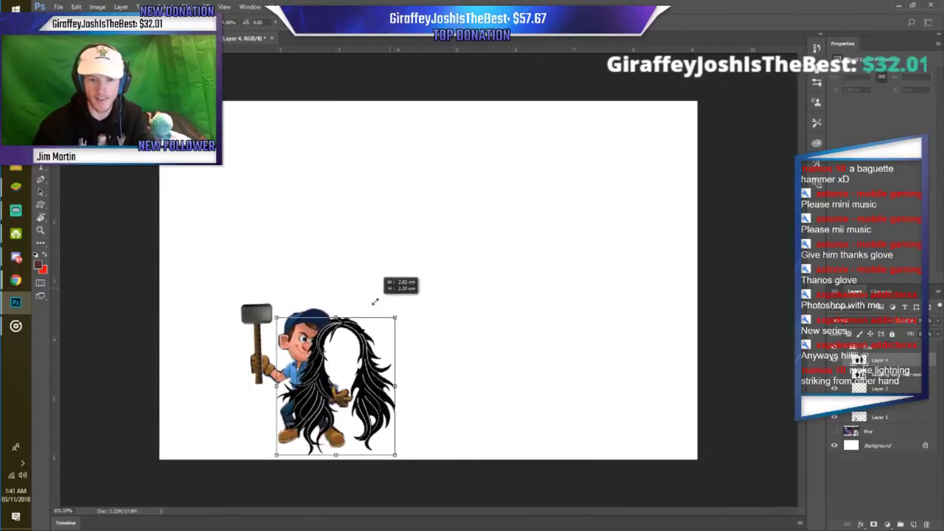
# Shrink the long black hair, fit it over Felix's head, and commit the transform.
pyautogui.moveTo(320, 374); pyautogui.dragTo(295, 373)
pyautogui.scroll(3, 307, 348)
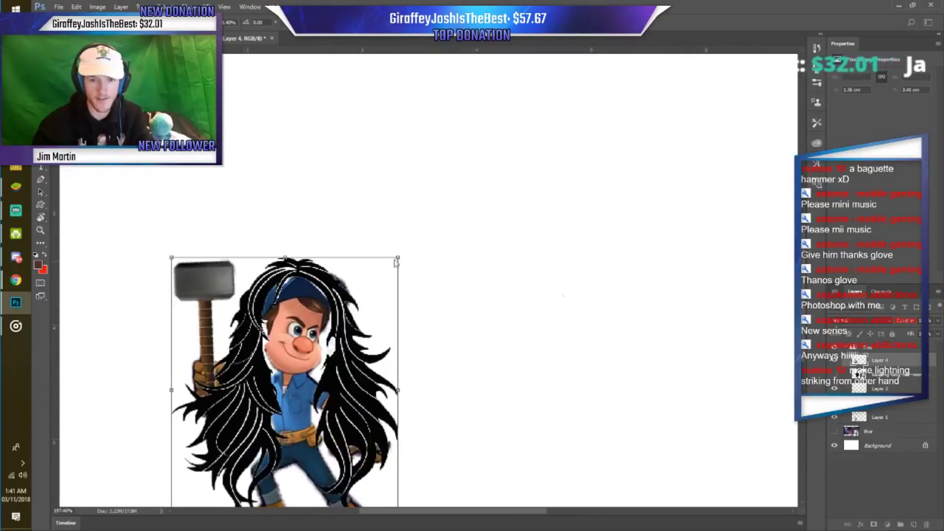
pyautogui.moveTo(400, 254); pyautogui.dragTo(369, 290)
pyautogui.moveTo(314, 344); pyautogui.dragTo(323, 339)
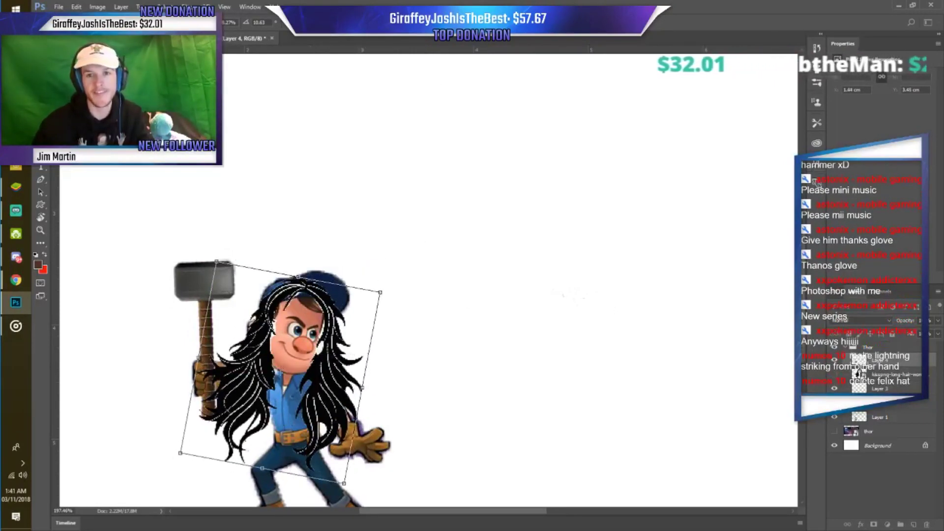
pyautogui.press('Return')
pyautogui.keyDown('alt'); pyautogui.scroll(3, 281, 354); pyautogui.keyUp('alt')
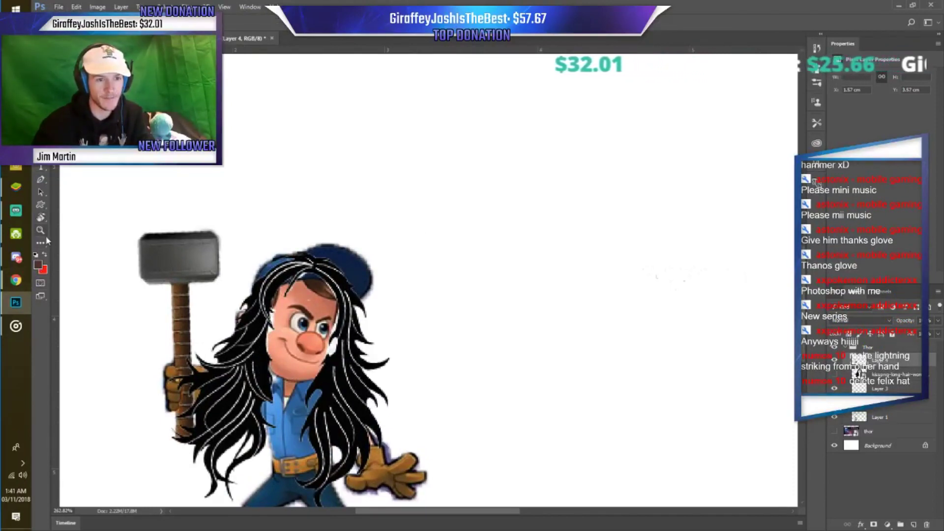
# Set the foreground colour to a bright yellow, starting from hex bdb537.
pyautogui.click(38, 266)
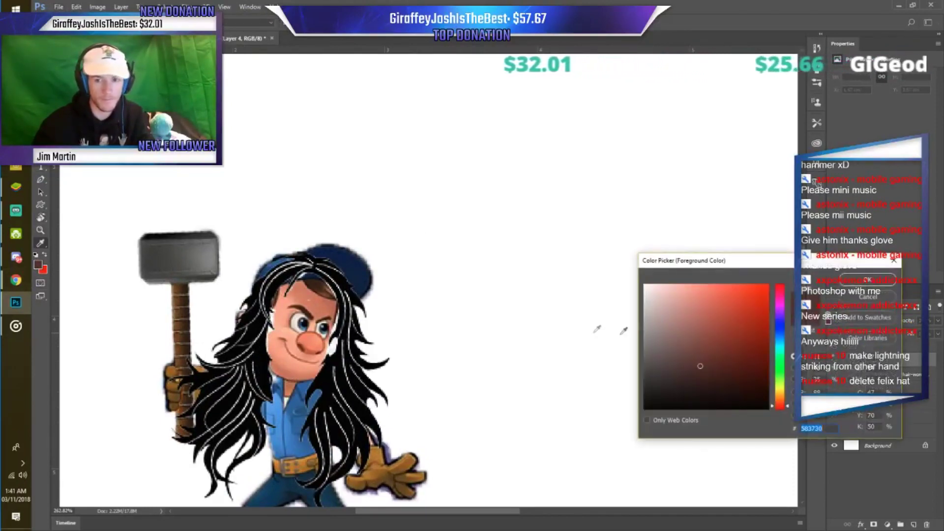
pyautogui.click(782, 396)
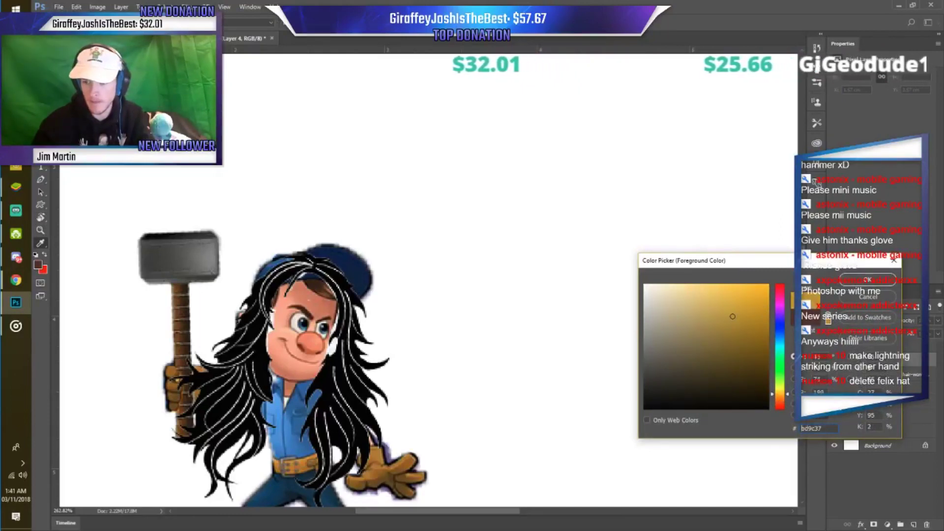
pyautogui.write('bdb537')
pyautogui.click(757, 289)
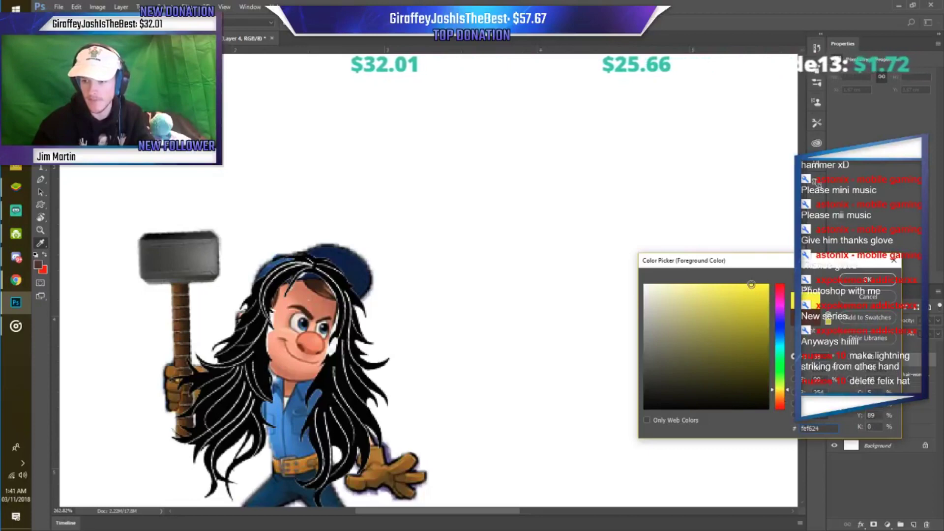
pyautogui.click(866, 279)
# Try a yellow Paint Bucket fill on the black hair, then undo it.
pyautogui.press('g')
pyautogui.click(348, 392)
pyautogui.hotkey('ctrl', 'z')
# Fill the right-half, left and upper hair strands yellow, undoing one bad fill.
pyautogui.click(340, 402)
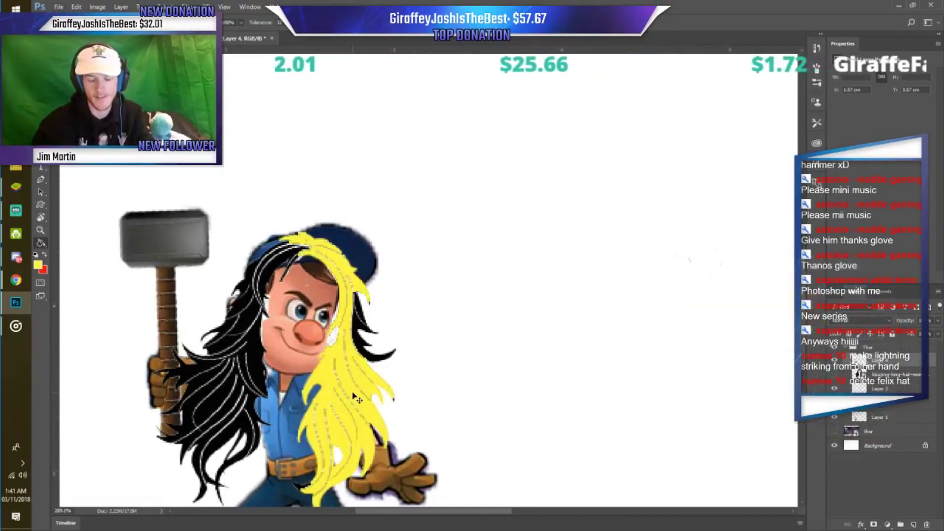
pyautogui.hotkey('ctrl', 'z')
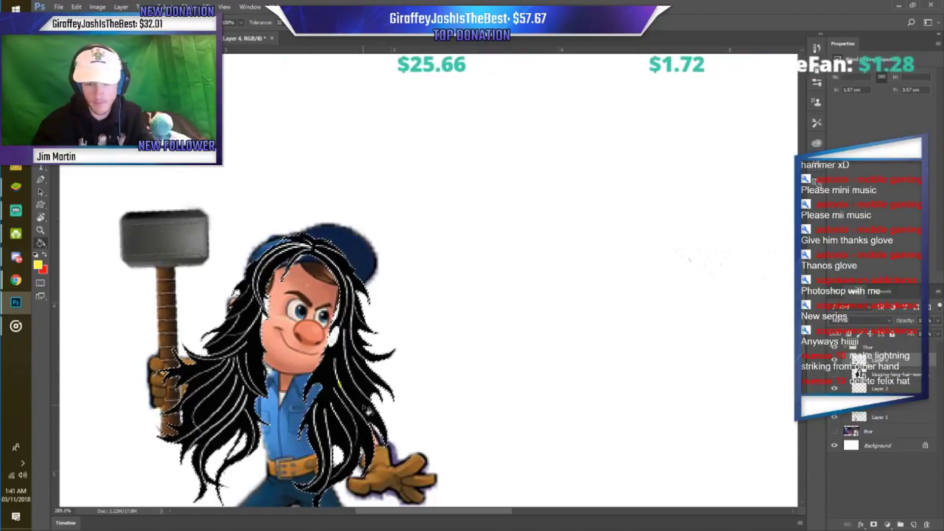
pyautogui.click(343, 379)
pyautogui.click(276, 268)
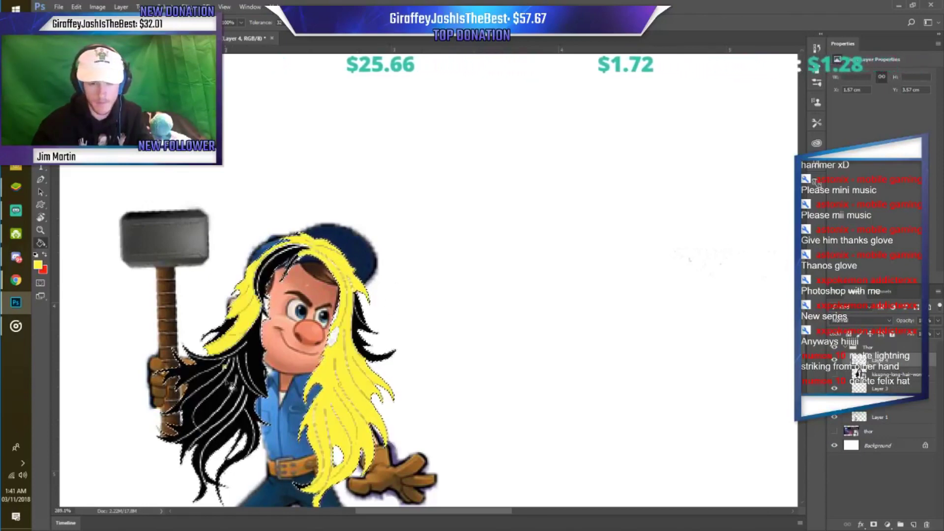
pyautogui.click(231, 413)
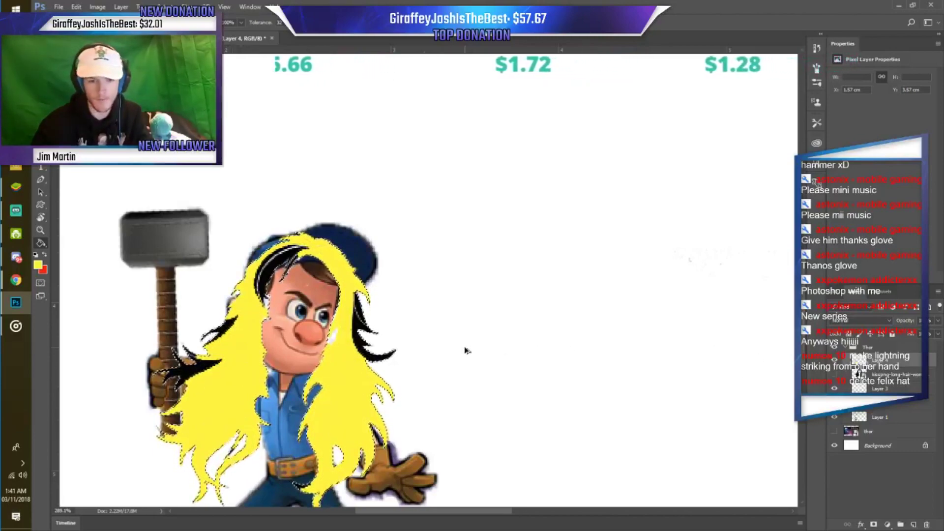
pyautogui.hotkey('alt', 'z')
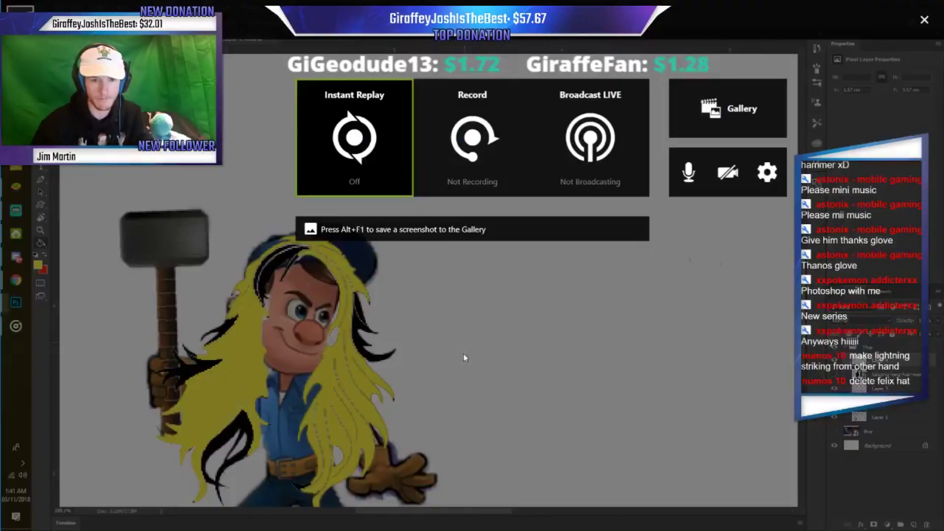
pyautogui.hotkey('alt', 'z')
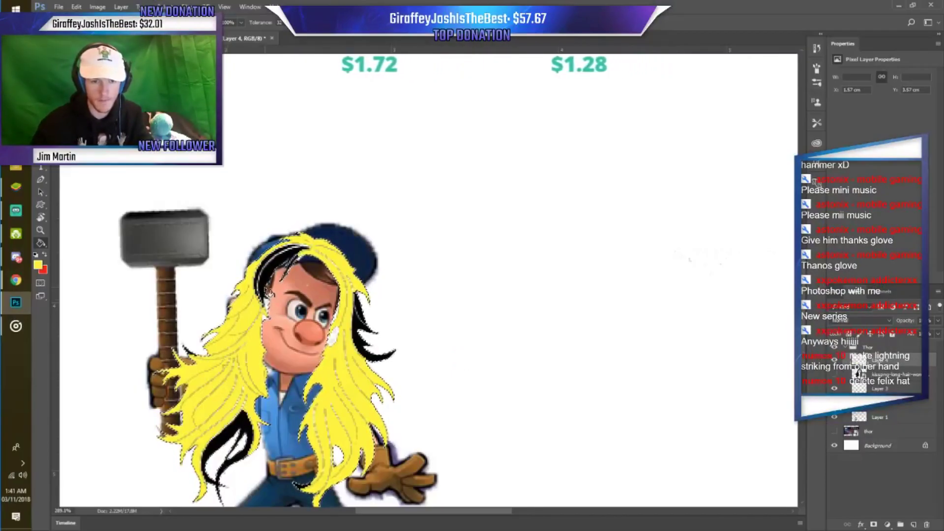
# Fill the remaining forehead, lower-left and right-side strands yellow.
pyautogui.click(262, 269)
pyautogui.click(224, 450)
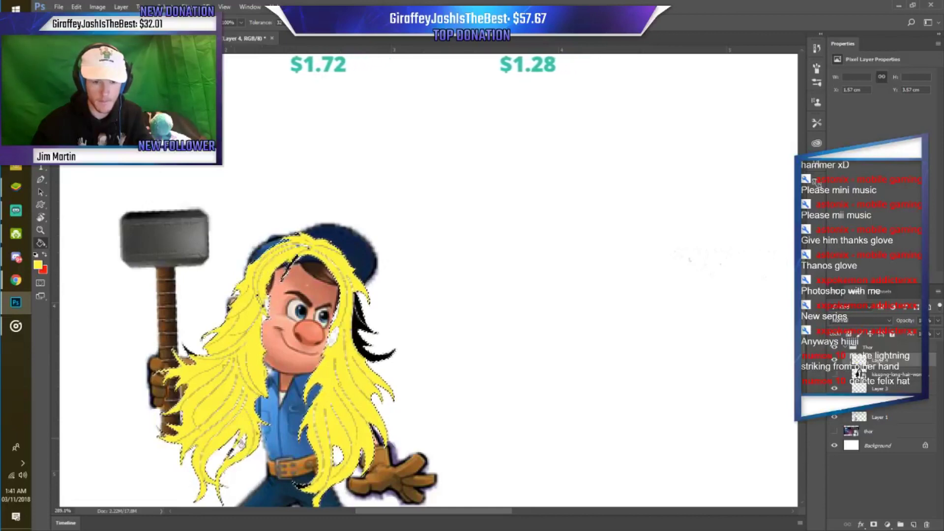
pyautogui.click(366, 331)
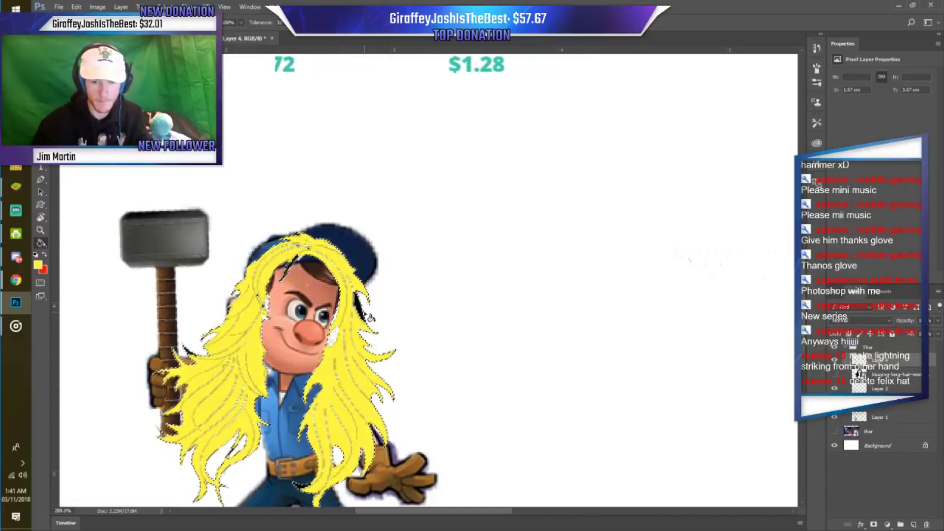
pyautogui.scroll(-4, 351, 367)
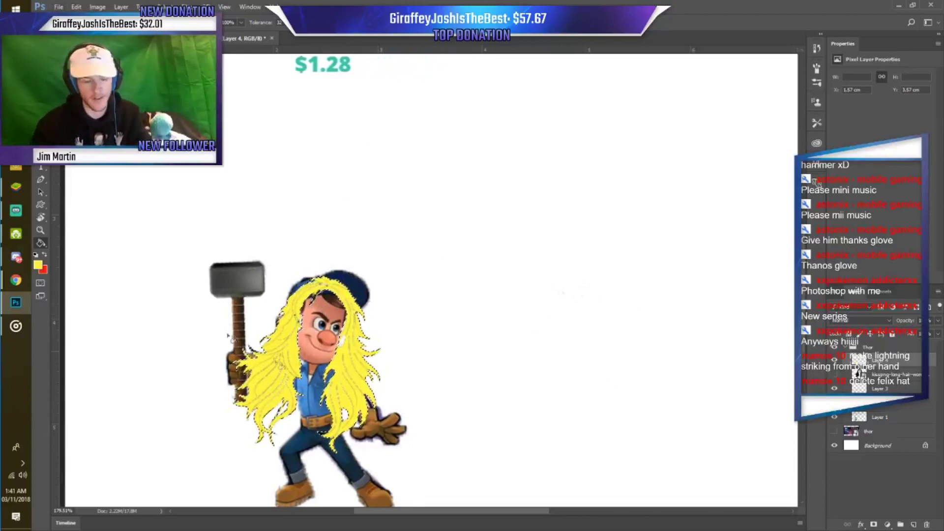
# Save the artwork via Save As as a layered Photoshop document named avaneger.
pyautogui.click(59, 7)
pyautogui.click(78, 104)
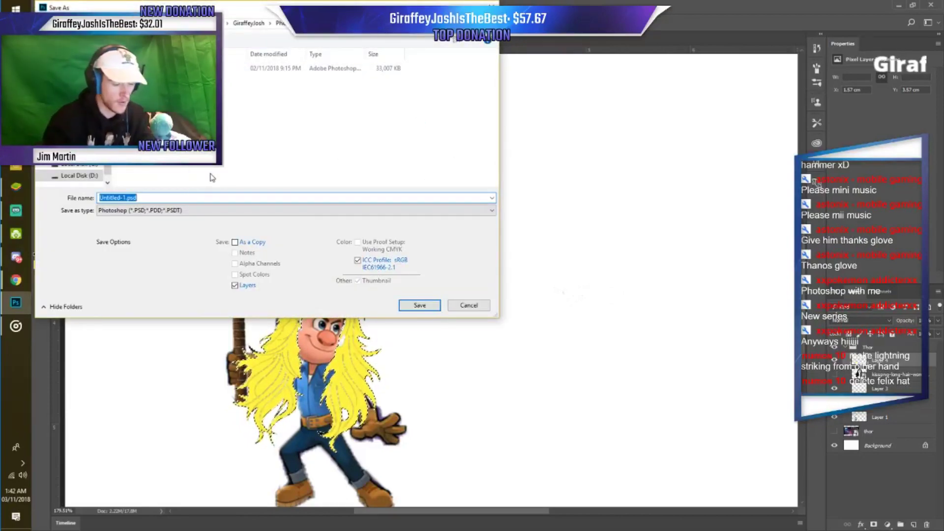
pyautogui.press('BackSpace')
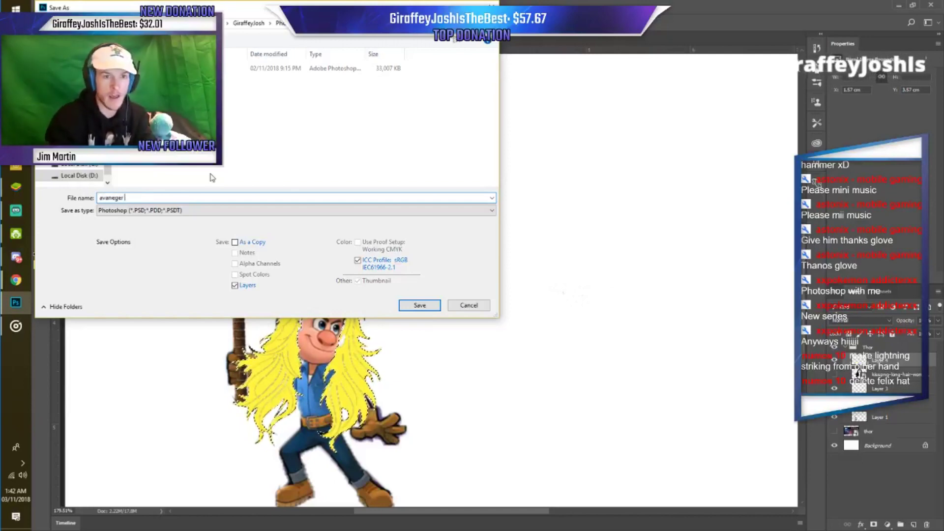
pyautogui.press('Return')
pyautogui.press('Return')
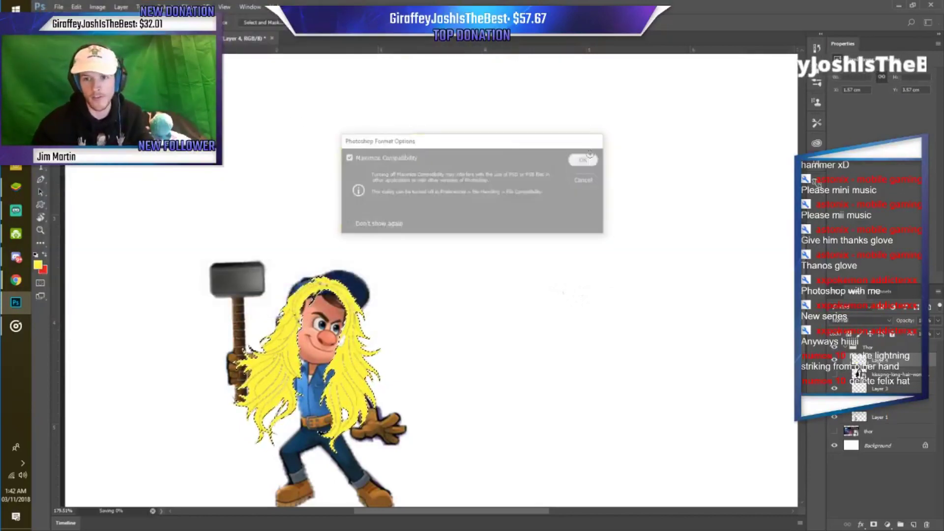
pyautogui.scroll(3, 158, 360)
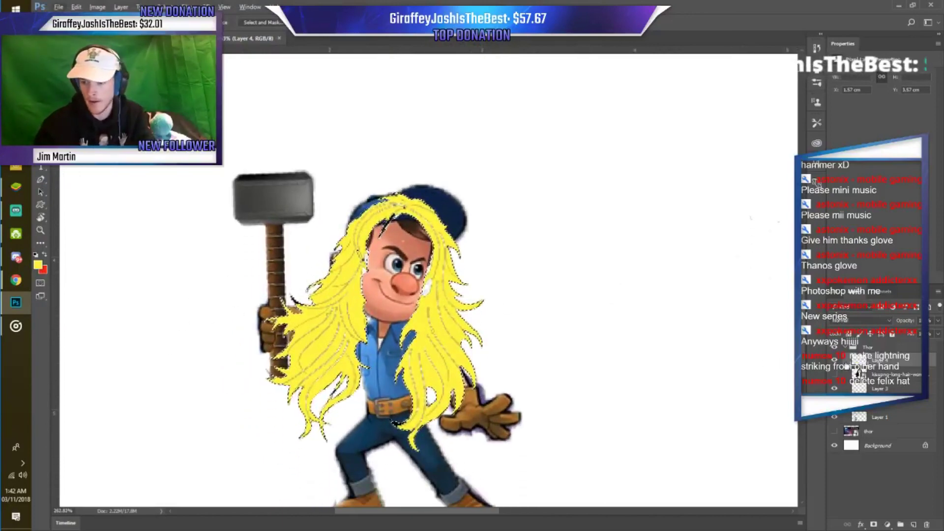
# Deselect the yellow hair and merge its layer down into the layer below.
pyautogui.click(866, 375)
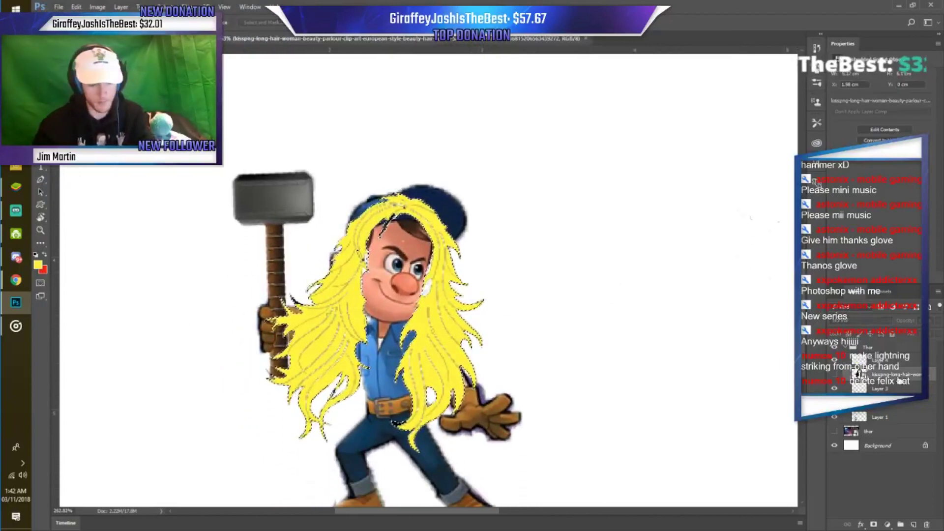
pyautogui.rightClick(326, 267)
pyautogui.click(358, 272)
pyautogui.hotkey('ctrl', 'e')
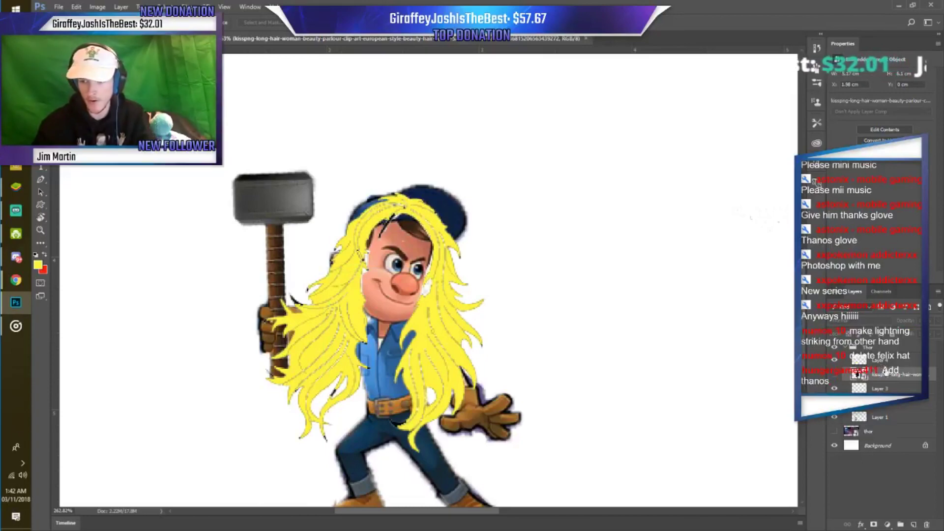
pyautogui.click(834, 417)
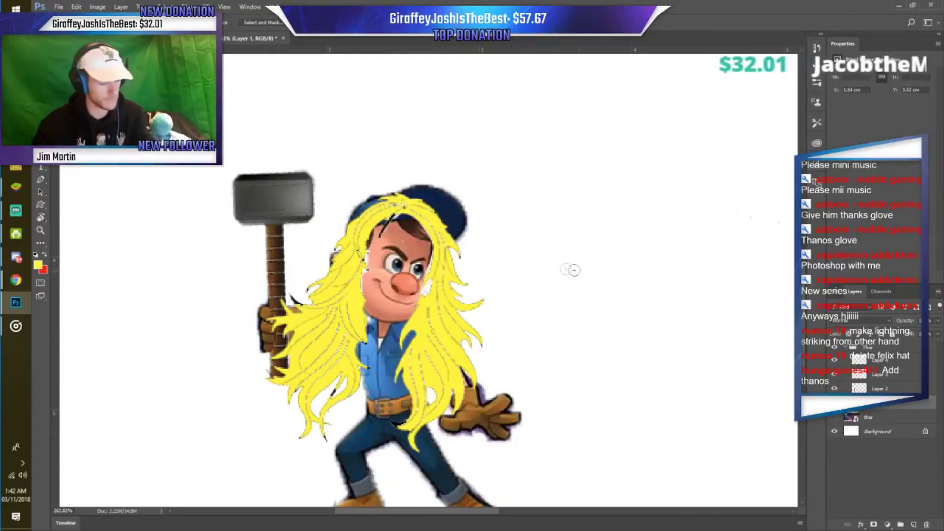
pyautogui.scroll(2, 477, 250)
pyautogui.scroll(1, 477, 250)
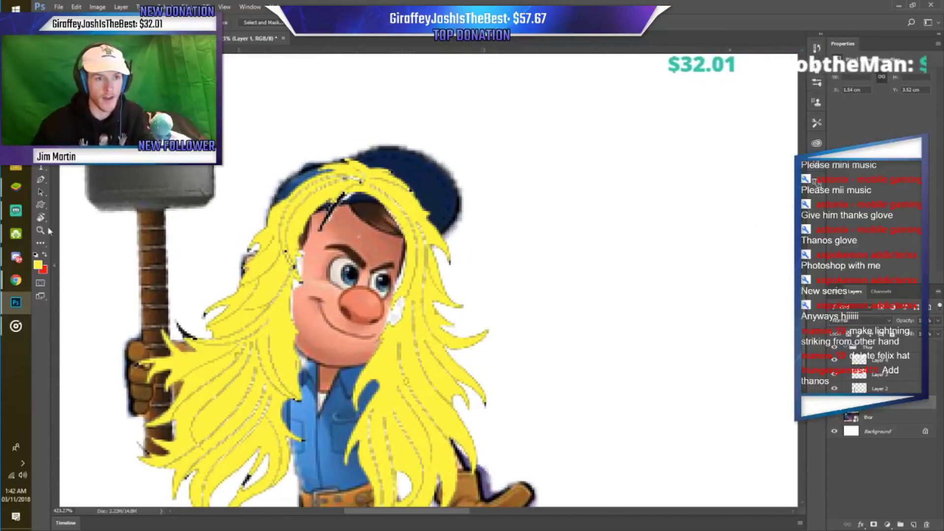
# Brush out the blue hat showing above Felix's forehead and top of the head.
pyautogui.press('b')
pyautogui.scroll(2, 400, 126)
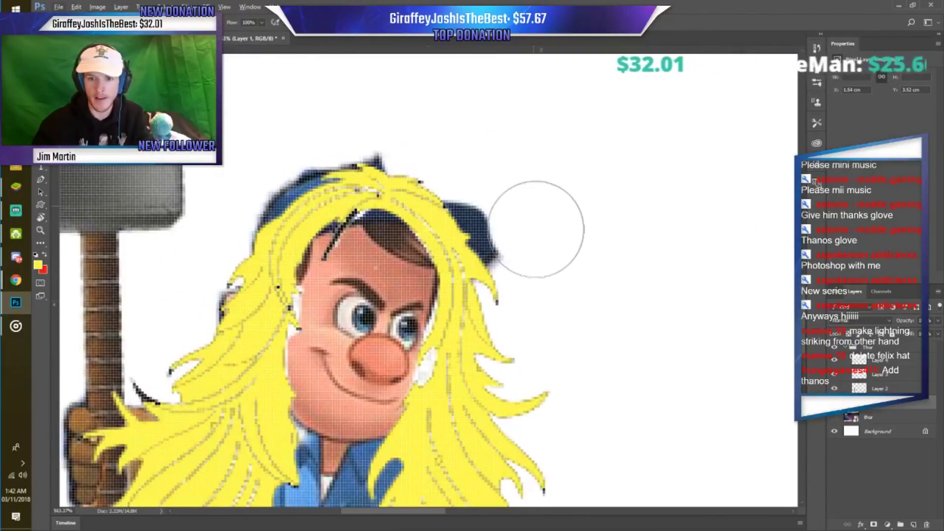
pyautogui.moveTo(445, 167)
pyautogui.mouseDown()
pyautogui.moveTo(295, 151)
pyautogui.moveTo(236, 210)
pyautogui.moveTo(358, 157)
pyautogui.mouseUp()
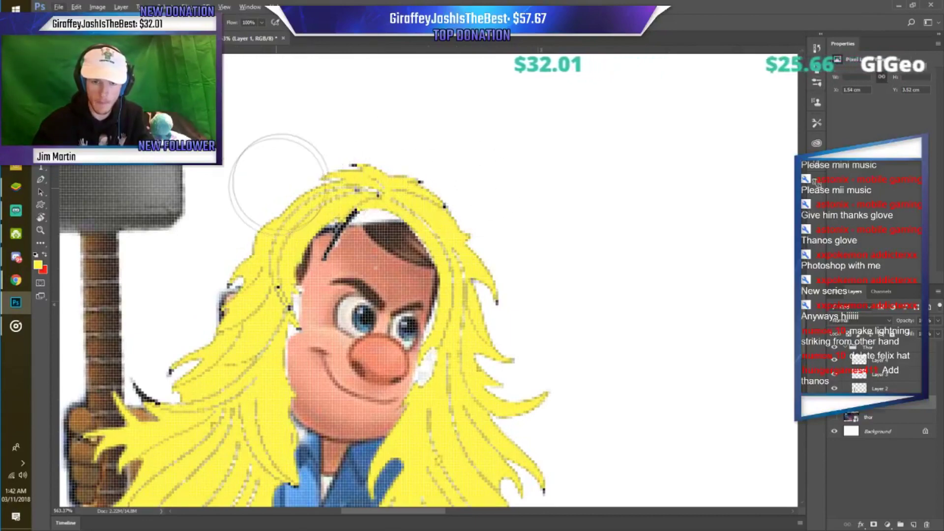
pyautogui.moveTo(369, 158); pyautogui.dragTo(423, 211)
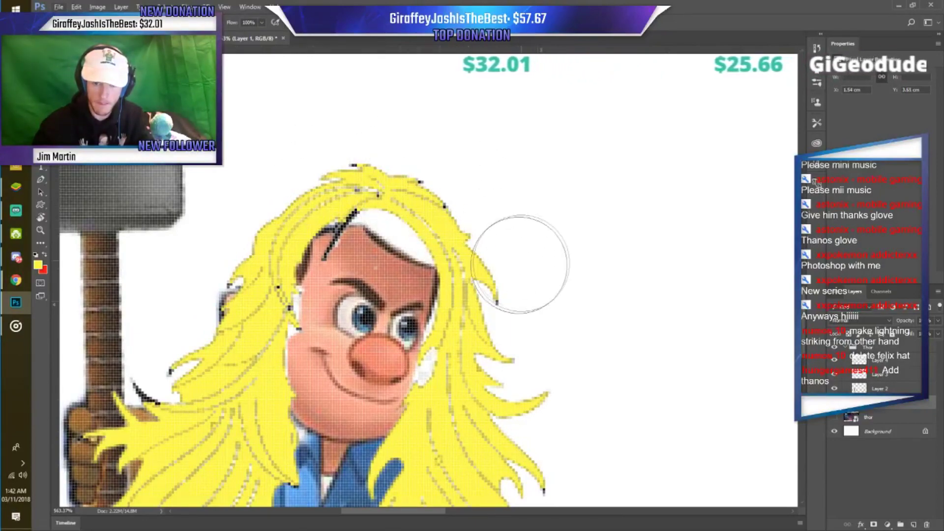
pyautogui.scroll(-2, 477, 315)
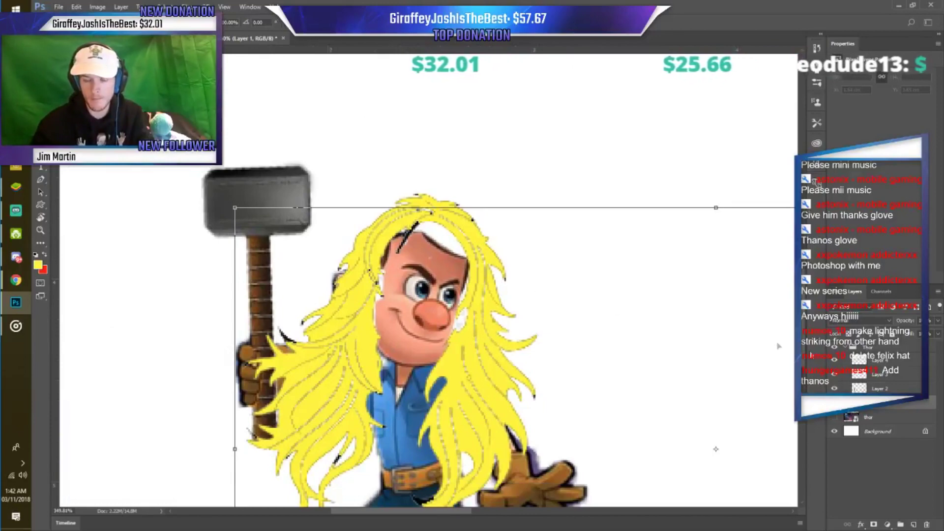
# Nudge, resize and reposition the yellow hair layer over the head with Free Transform.
pyautogui.click(865, 360)
pyautogui.hotkey('ctrl', 't')
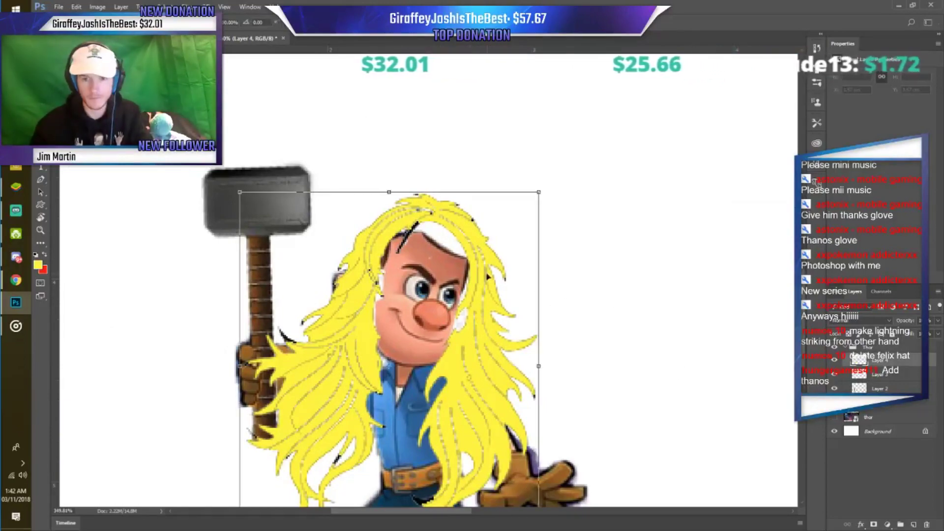
pyautogui.moveTo(497, 259); pyautogui.dragTo(513, 269)
pyautogui.moveTo(535, 210); pyautogui.dragTo(509, 217)
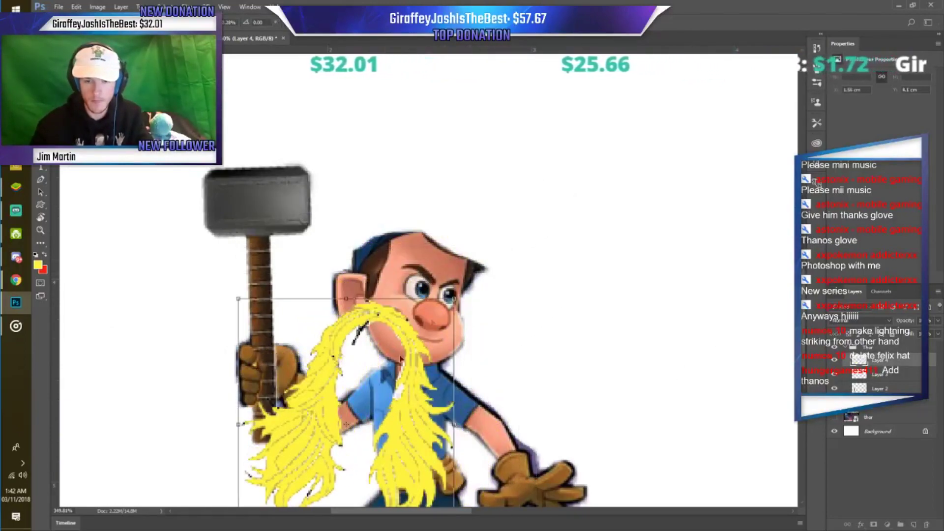
pyautogui.moveTo(463, 275); pyautogui.dragTo(469, 313)
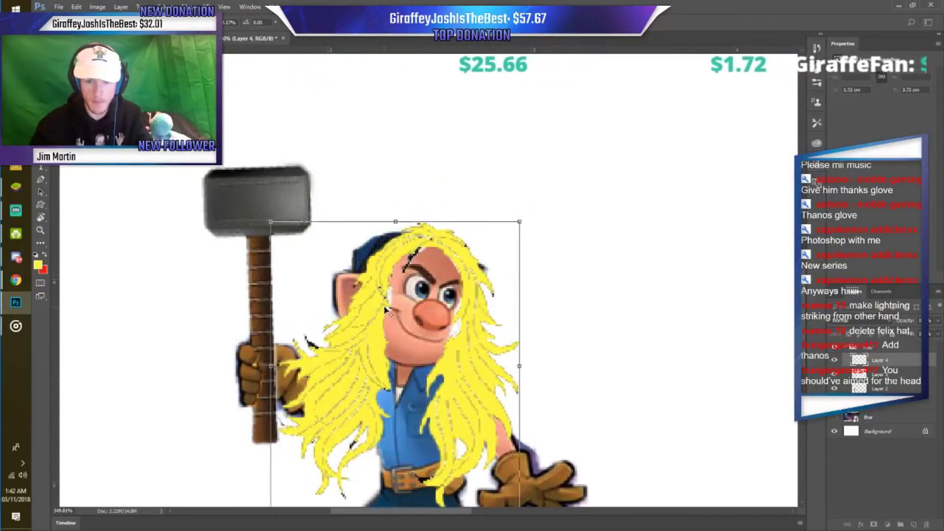
pyautogui.scroll(2, 378, 298)
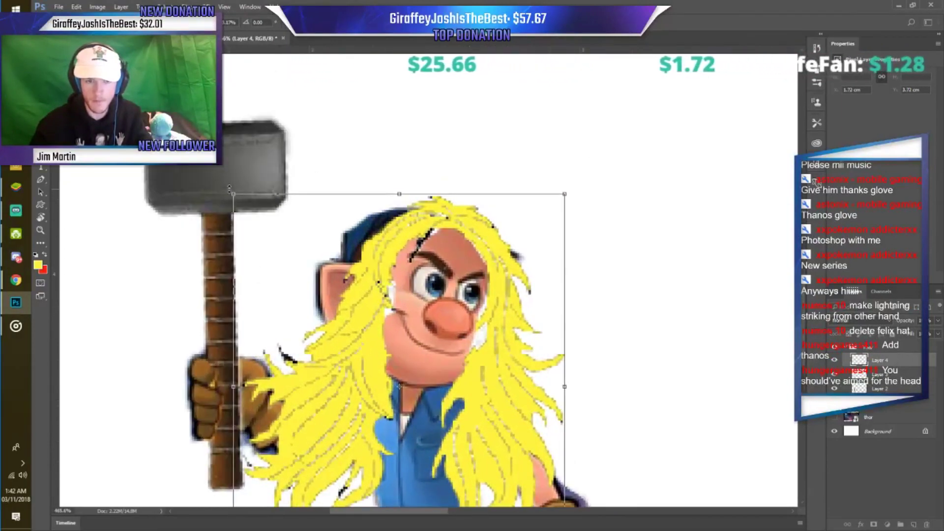
# Stretch the hair up and left and tilt it slightly to frame the head.
pyautogui.moveTo(234, 195); pyautogui.dragTo(175, 147)
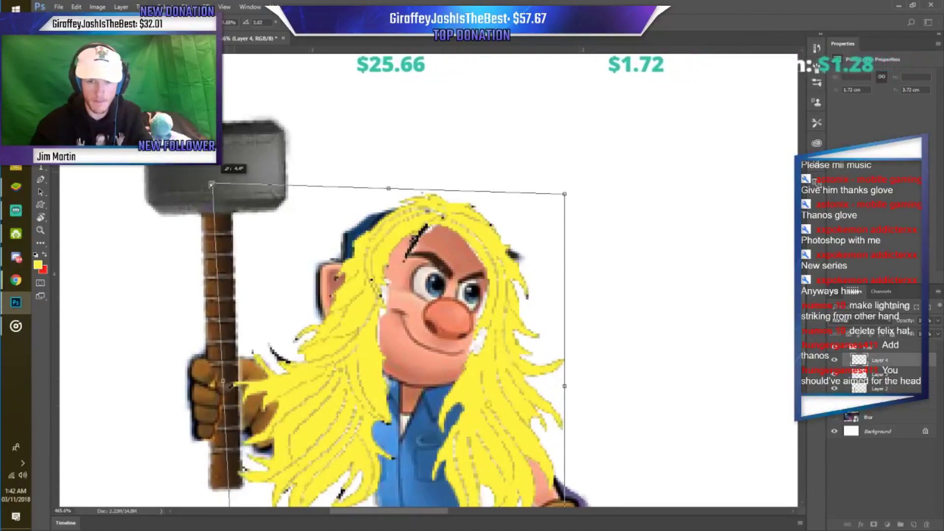
pyautogui.scroll(-2, 541, 345)
pyautogui.moveTo(585, 491); pyautogui.dragTo(610, 498)
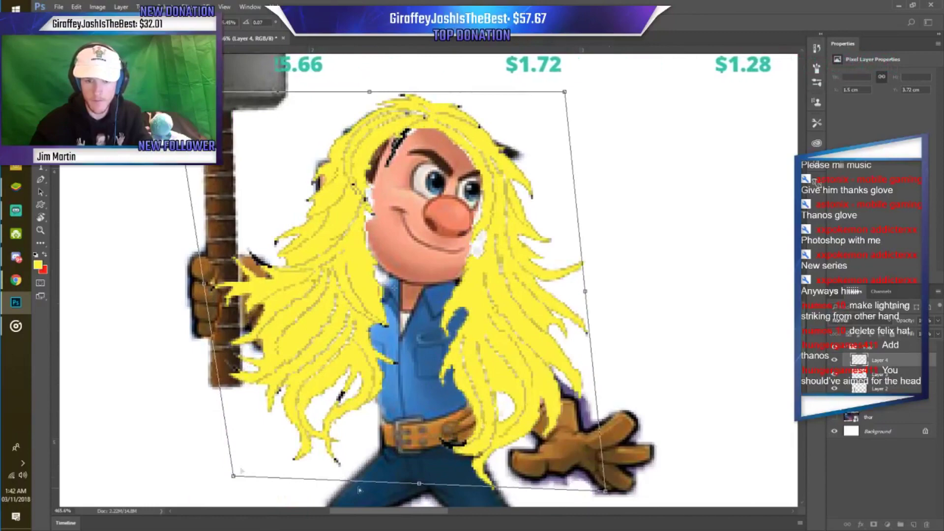
pyautogui.moveTo(236, 478); pyautogui.dragTo(243, 475)
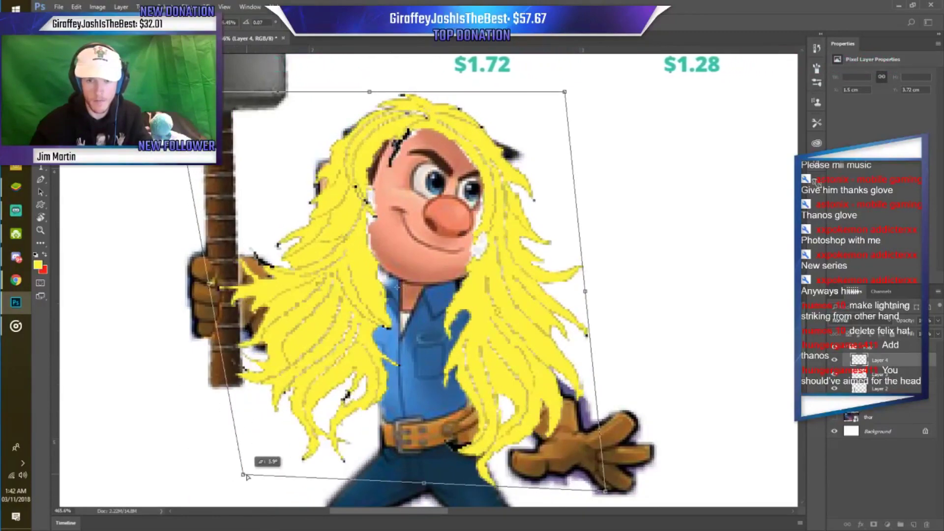
# Commit the hair rotation and paint the white gap beside the face yellow.
pyautogui.press('Return')
pyautogui.scroll(2, 516, 253)
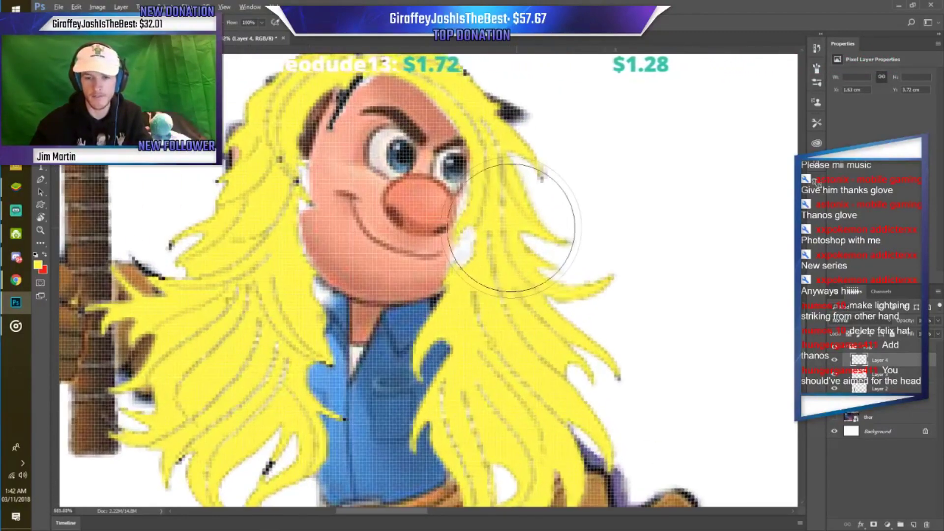
pyautogui.scroll(2, 548, 242)
pyautogui.scroll(1, 485, 285)
pyautogui.press('[')
pyautogui.press('[')
pyautogui.press('[')
pyautogui.press('[')
pyautogui.press('[')
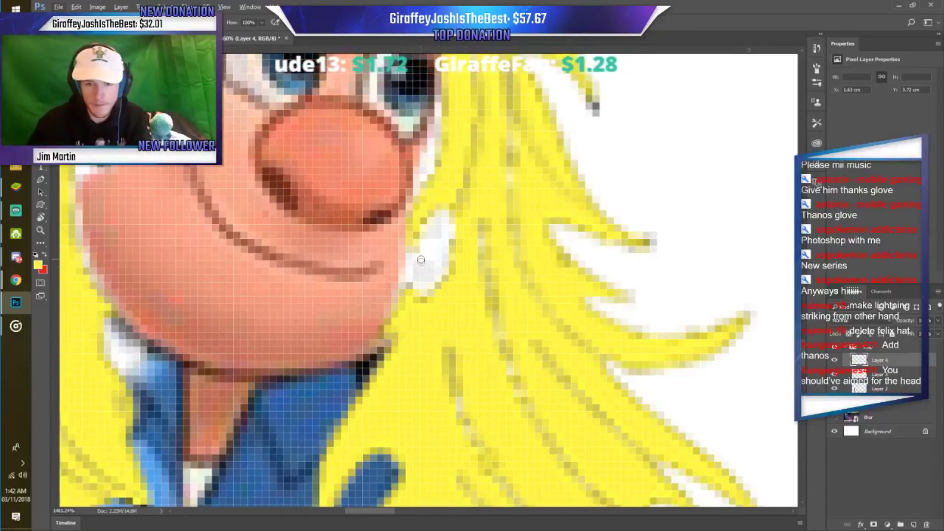
pyautogui.press(']')
pyautogui.press(']')
pyautogui.press(']')
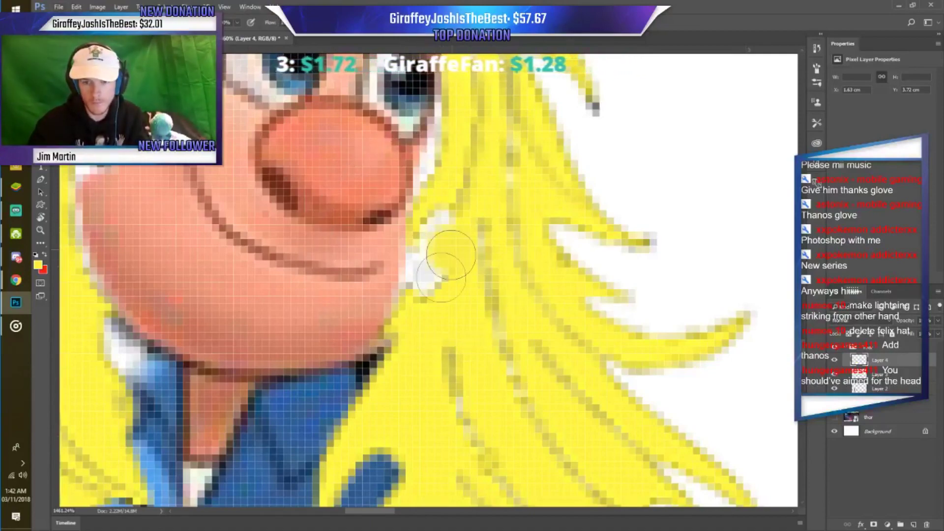
pyautogui.moveTo(449, 266); pyautogui.dragTo(449, 215)
# Paint yellow over dark strands along the face's left edge and the top-right of the head.
pyautogui.scroll(-3, 452, 123)
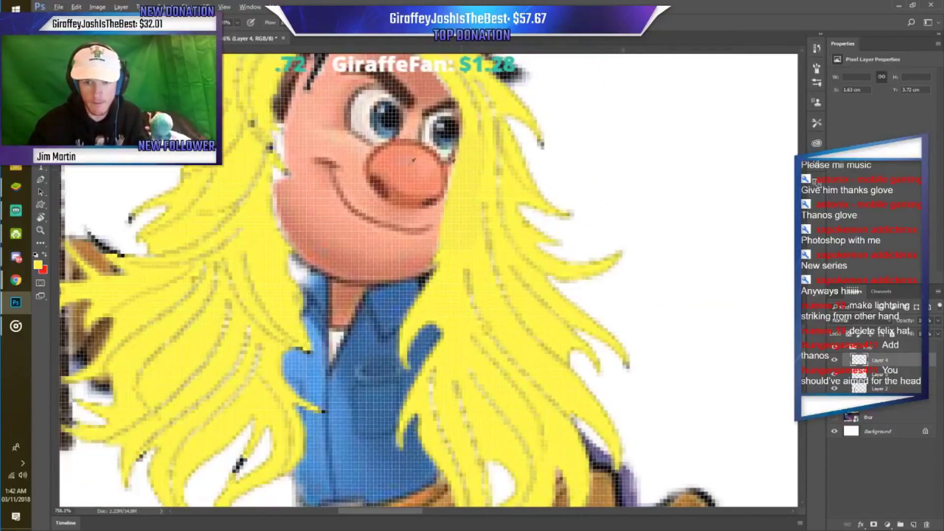
pyautogui.scroll(1, 267, 146)
pyautogui.moveTo(267, 146); pyautogui.dragTo(347, 53)
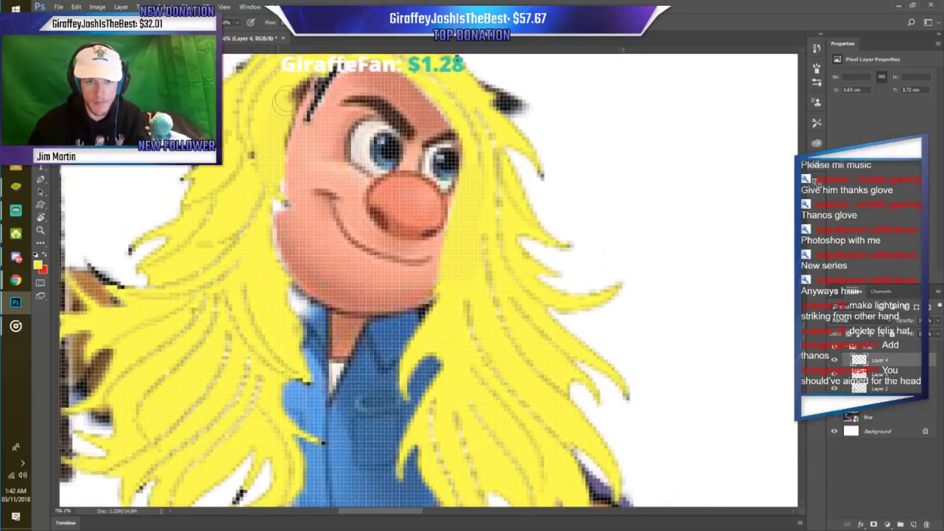
pyautogui.moveTo(318, 81)
pyautogui.mouseDown()
pyautogui.moveTo(258, 183)
pyautogui.moveTo(277, 298)
pyautogui.mouseUp()
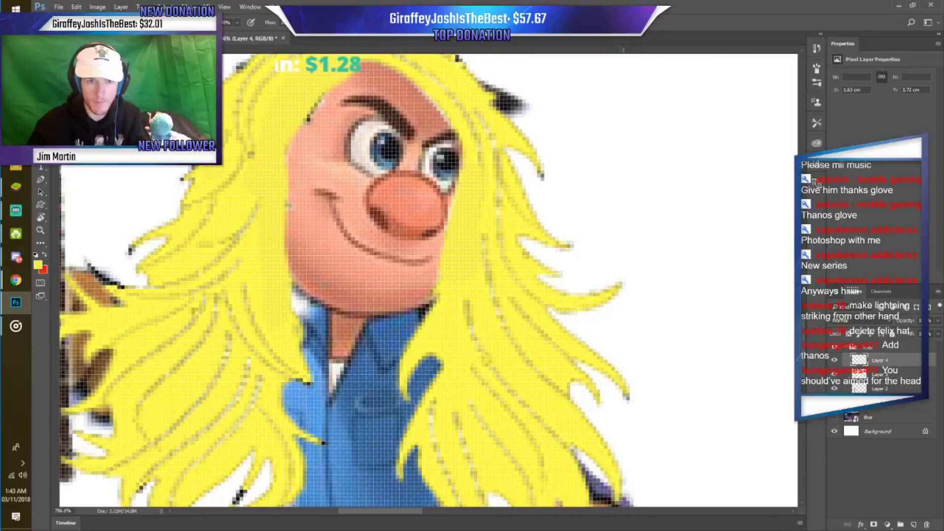
pyautogui.moveTo(514, 117); pyautogui.dragTo(460, 76)
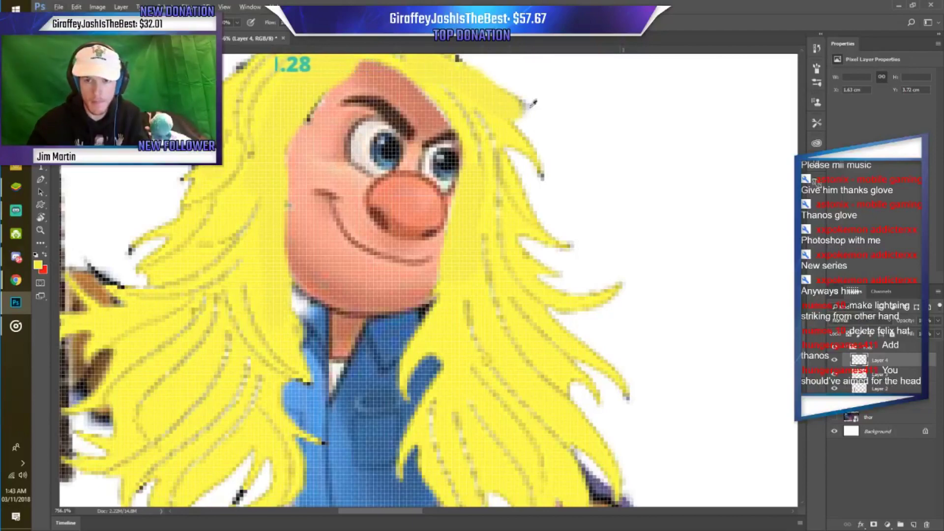
pyautogui.hotkey('ctrl', '0')
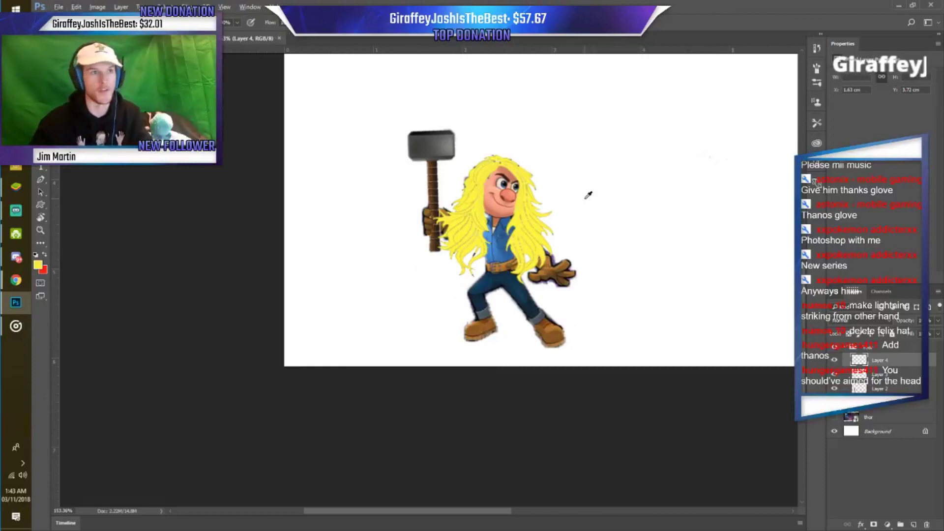
# Select Layer 3 and add a new empty layer above it for painting.
pyautogui.scroll(-1, 424, 299)
pyautogui.scroll(2, 209, 431)
pyautogui.scroll(-2, 210, 430)
pyautogui.scroll(1, 350, 381)
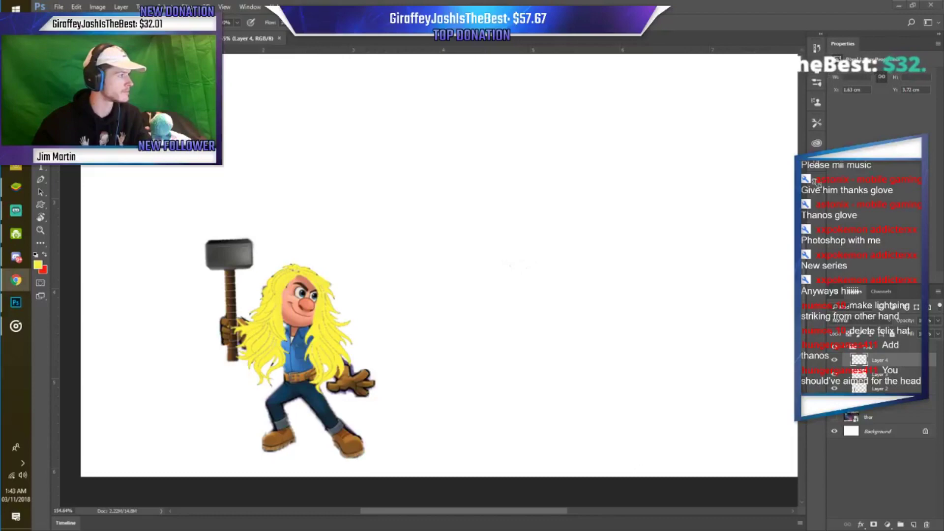
pyautogui.scroll(5, 280, 310)
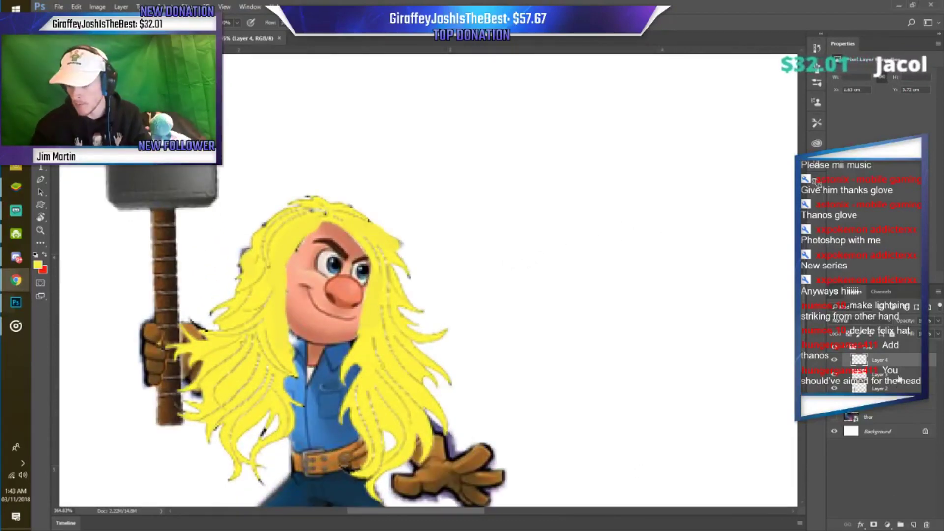
pyautogui.click(913, 377)
pyautogui.click(911, 524)
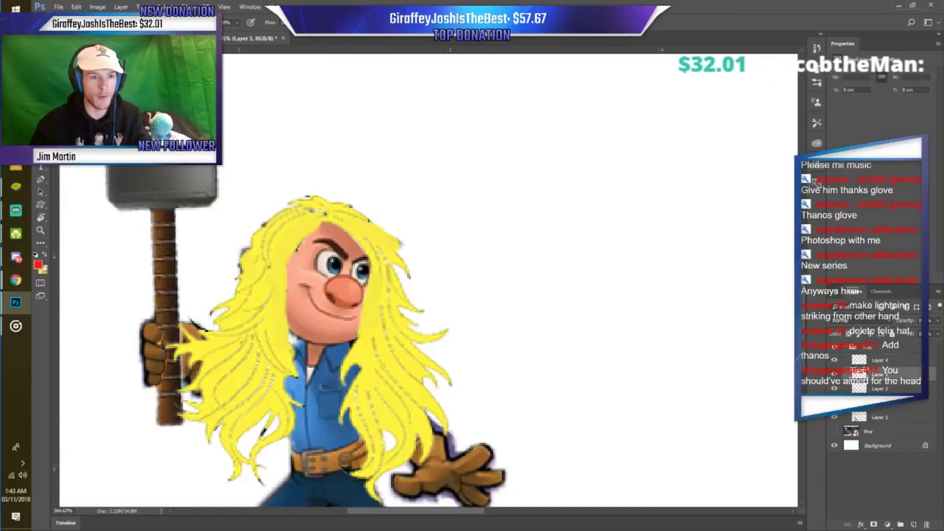
# Set the foreground colour to dark red b51100 and paint a stroke down Felix's forehead.
pyautogui.click(38, 265)
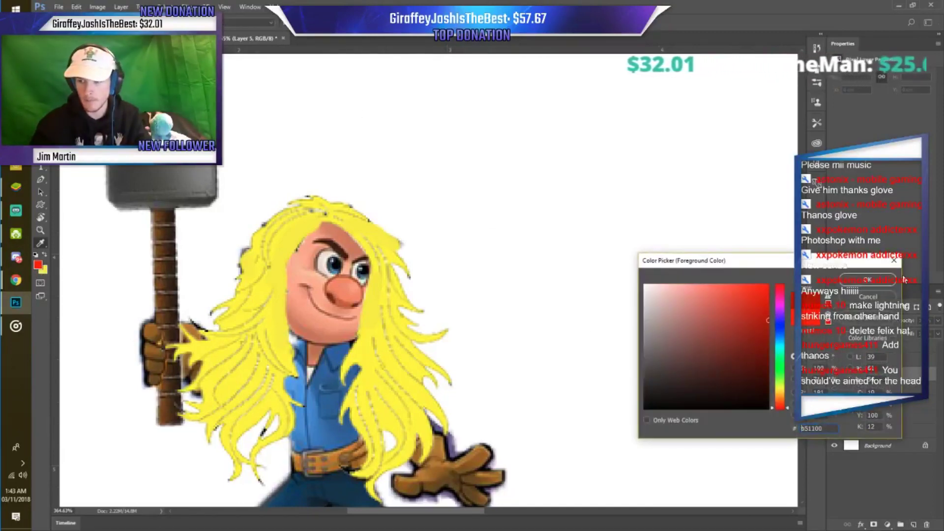
pyautogui.press('Return')
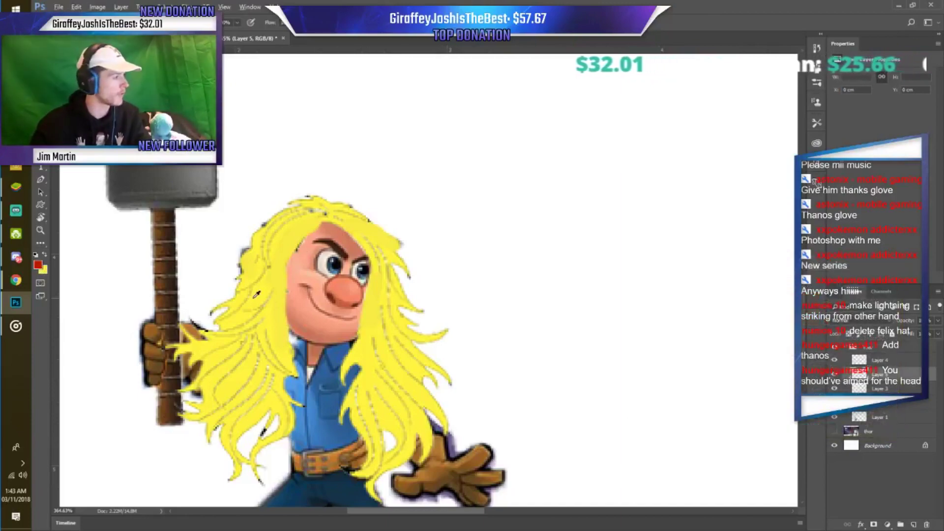
pyautogui.scroll(3, 256, 294)
pyautogui.scroll(2, 256, 294)
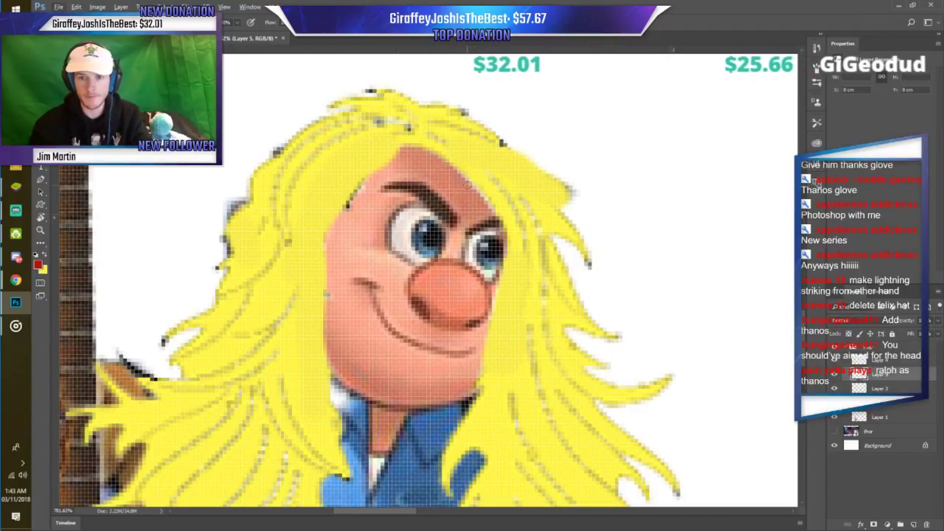
pyautogui.moveTo(468, 186); pyautogui.dragTo(471, 212)
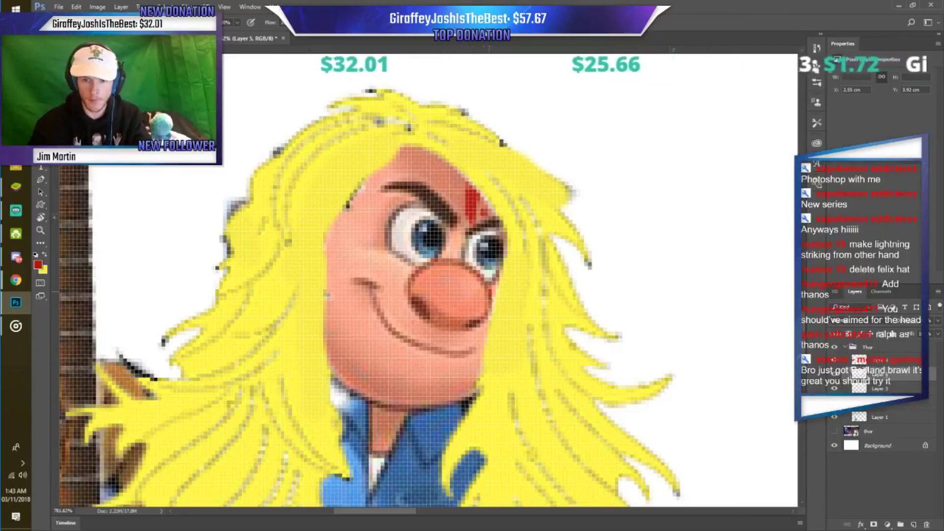
# Paint red lines running from Felix's mouth down along his chin.
pyautogui.click(480, 333)
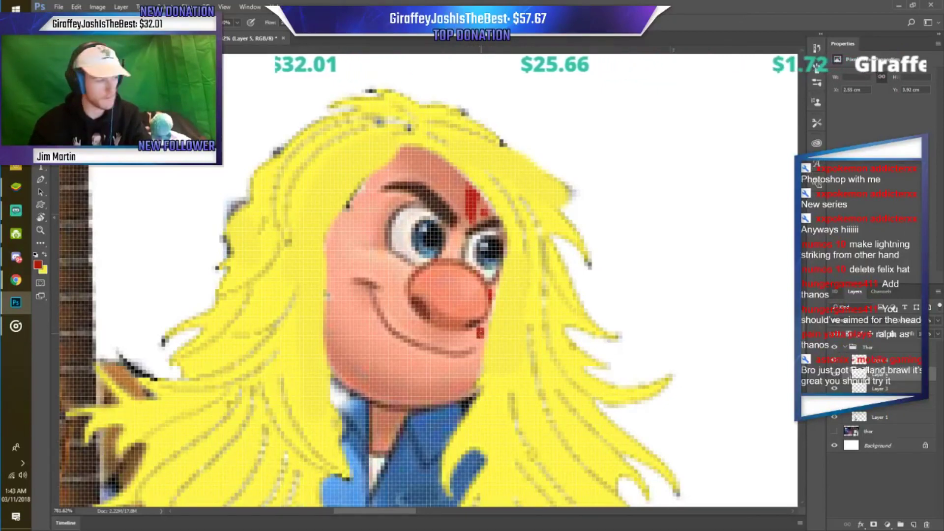
pyautogui.moveTo(474, 355); pyautogui.dragTo(469, 386)
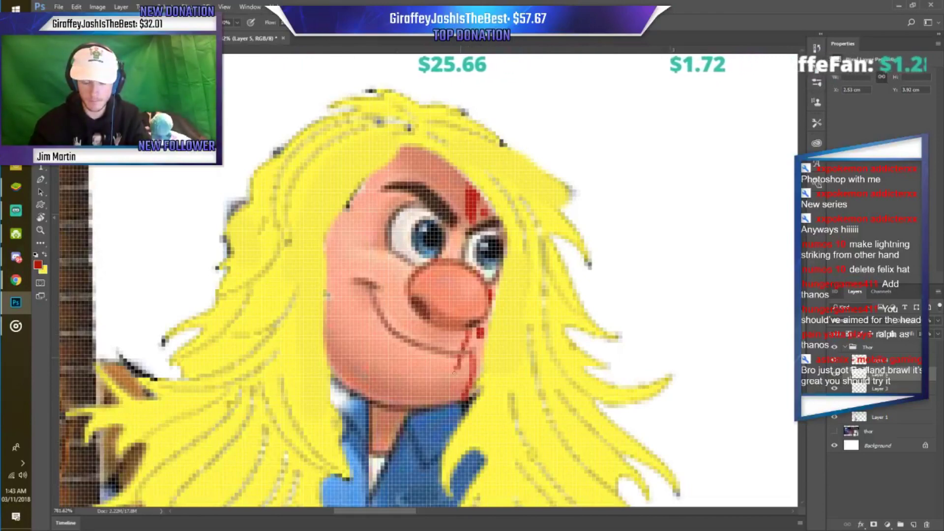
pyautogui.moveTo(475, 342); pyautogui.dragTo(422, 407)
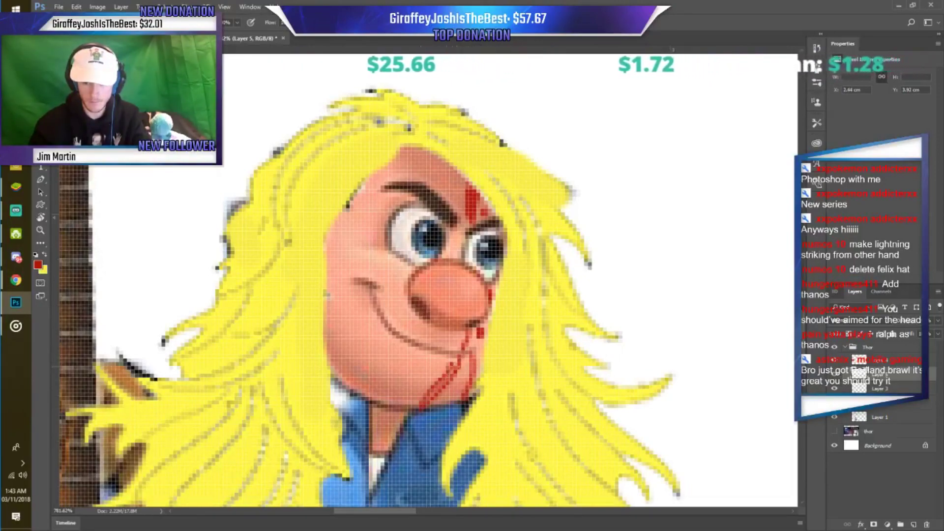
pyautogui.scroll(-5, 505, 351)
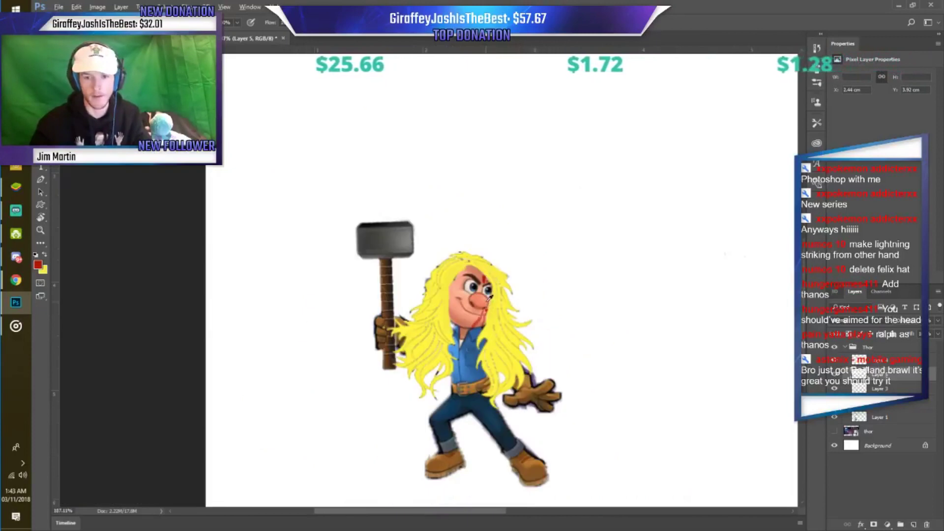
pyautogui.scroll(-2, 505, 351)
pyautogui.scroll(-2, 505, 351)
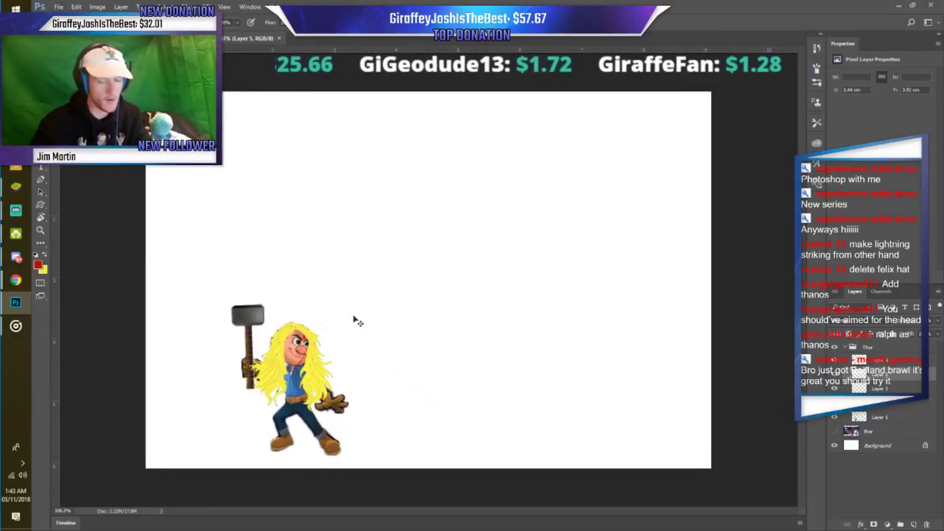
pyautogui.scroll(2, 294, 349)
pyautogui.scroll(-1, 193, 382)
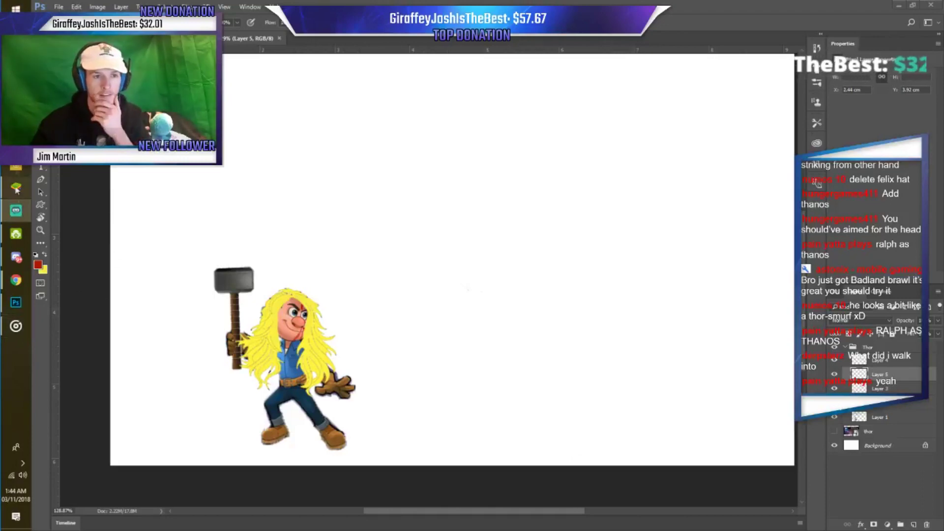
# Alt+Tab to the File Explorer window showing the Fan Art Comp folder's lightning bolt image.
pyautogui.hotkey('alt', 'Tab')
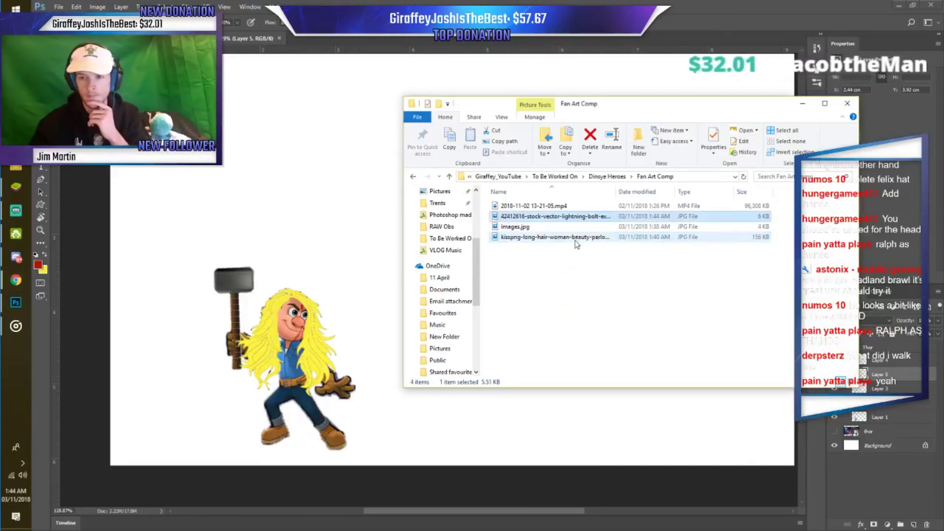
# Place the lightning bolt image and copy the bolt onto its own layer.
pyautogui.moveTo(575, 236); pyautogui.dragTo(660, 284)
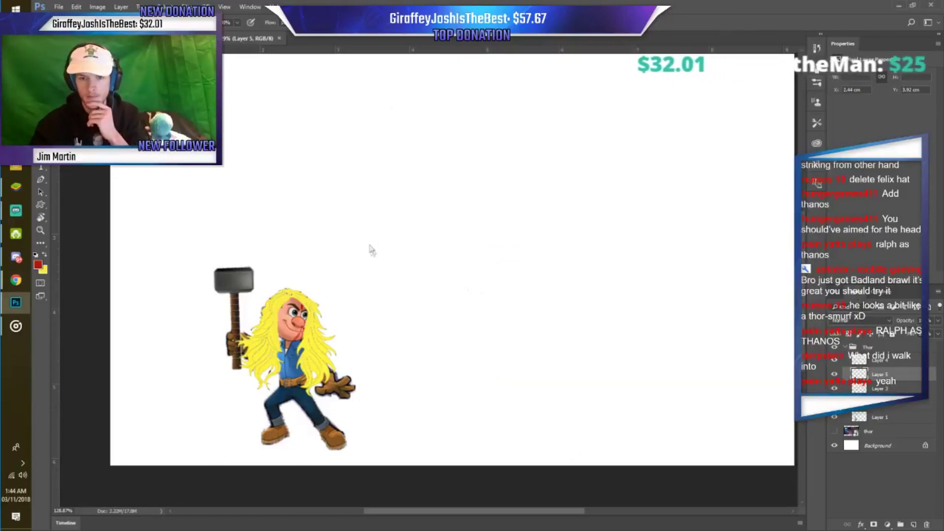
pyautogui.press('Return')
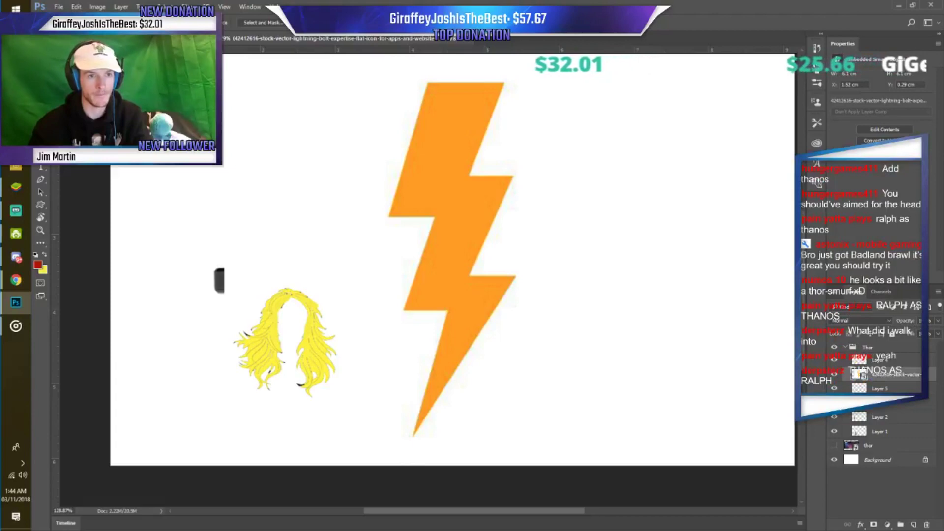
pyautogui.rightClick(485, 214)
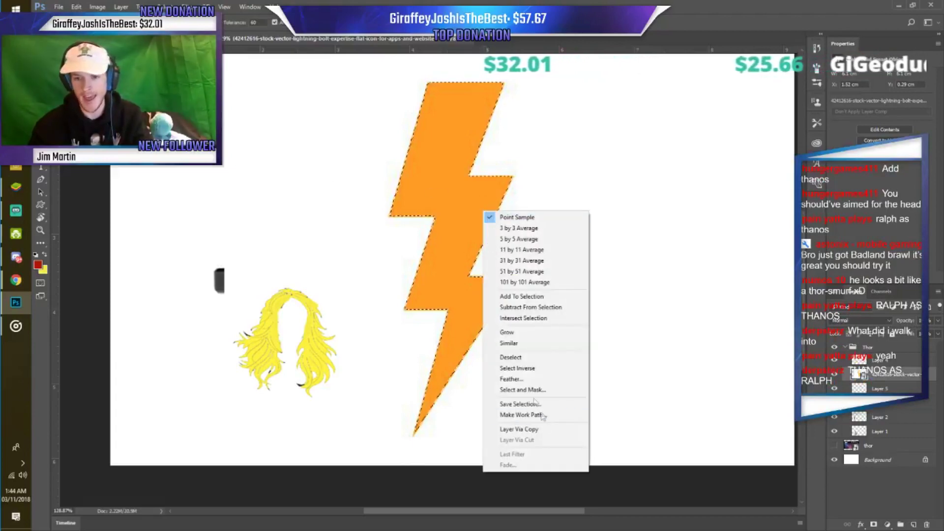
pyautogui.click(540, 428)
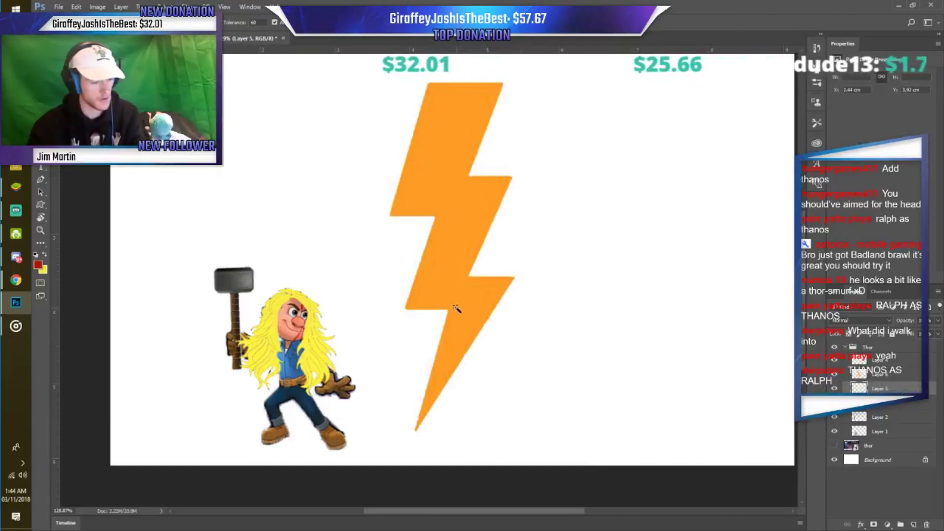
# Shrink the bolt onto Felix's hand and rotate it about 29 degrees clockwise.
pyautogui.hotkey('ctrl', 't')
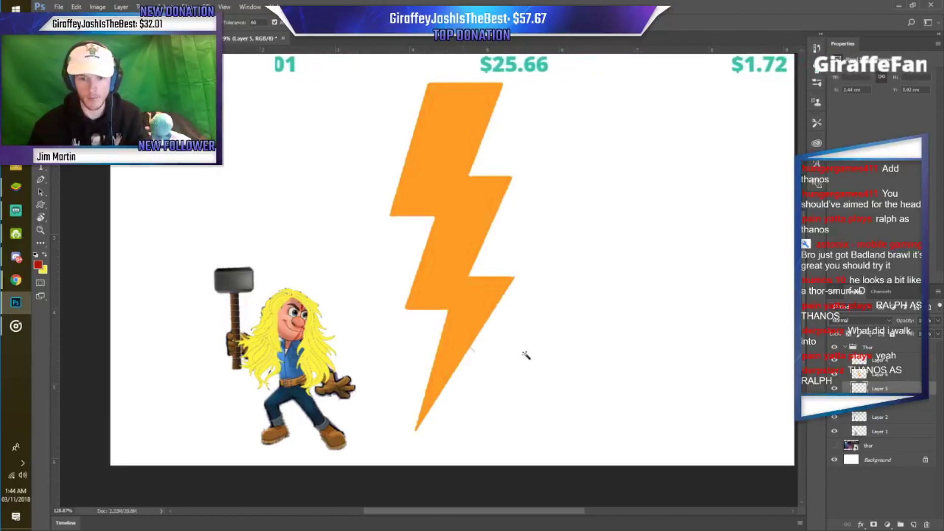
pyautogui.press('Return')
pyautogui.hotkey('alt', ']')
pyautogui.hotkey('ctrl', 't')
pyautogui.moveTo(517, 79)
pyautogui.mouseDown()
pyautogui.moveTo(418, 346)
pyautogui.moveTo(332, 362)
pyautogui.mouseUp()
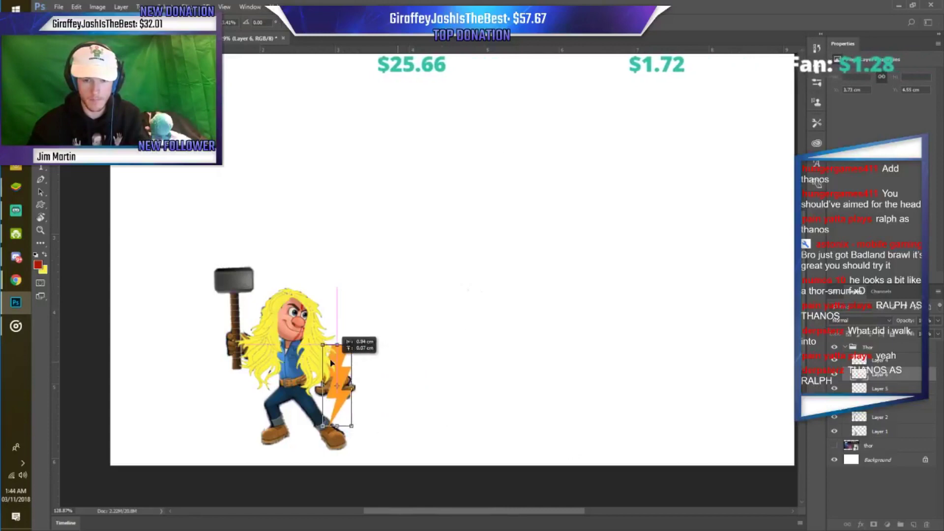
pyautogui.scroll(2, 308, 413)
pyautogui.scroll(3, 308, 413)
pyautogui.moveTo(466, 263); pyautogui.dragTo(497, 314)
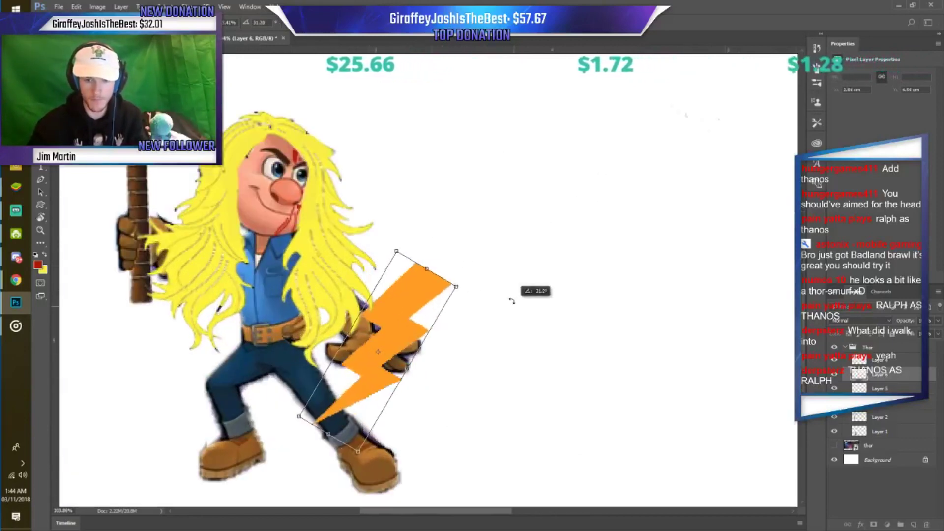
# Narrow the bolt and angle it down beside Felix's leg, then commit it.
pyautogui.rightClick(400, 309)
pyautogui.click(459, 271)
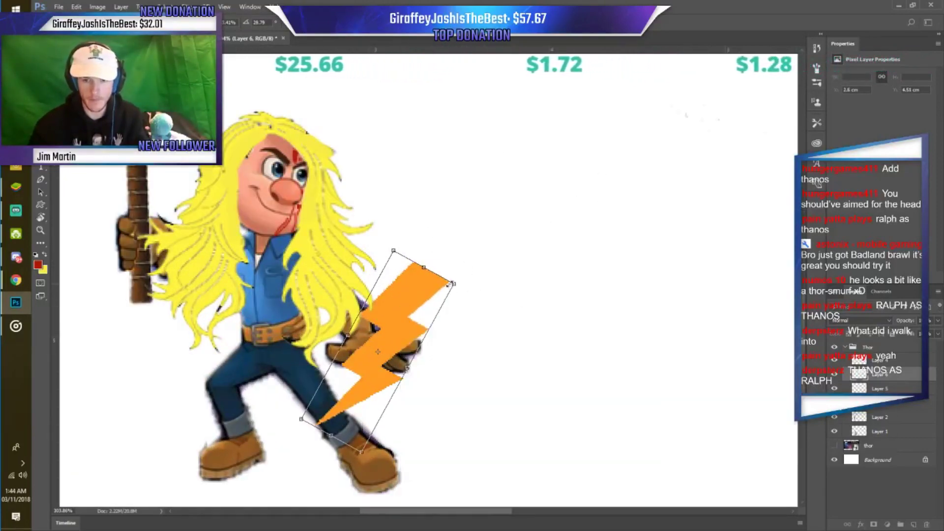
pyautogui.moveTo(454, 284)
pyautogui.mouseDown()
pyautogui.moveTo(422, 294)
pyautogui.moveTo(382, 380)
pyautogui.mouseUp()
pyautogui.moveTo(521, 413); pyautogui.dragTo(423, 263)
pyautogui.moveTo(363, 417); pyautogui.dragTo(403, 406)
pyautogui.moveTo(470, 399)
pyautogui.mouseDown()
pyautogui.moveTo(468, 431)
pyautogui.moveTo(445, 411)
pyautogui.mouseUp()
pyautogui.press('Return')
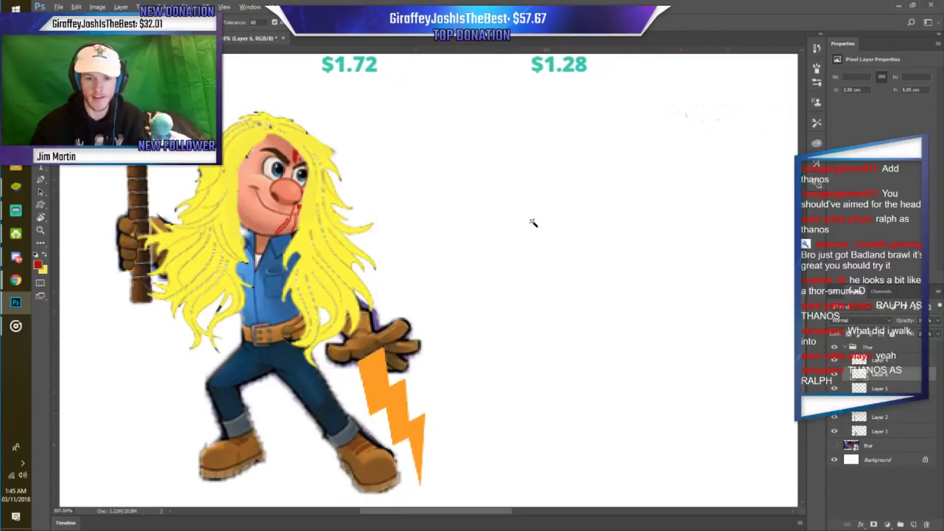
# Group the finished Thor layers together with Ctrl+G.
pyautogui.press('w')
pyautogui.scroll(-3, 560, 184)
pyautogui.scroll(-3, 539, 215)
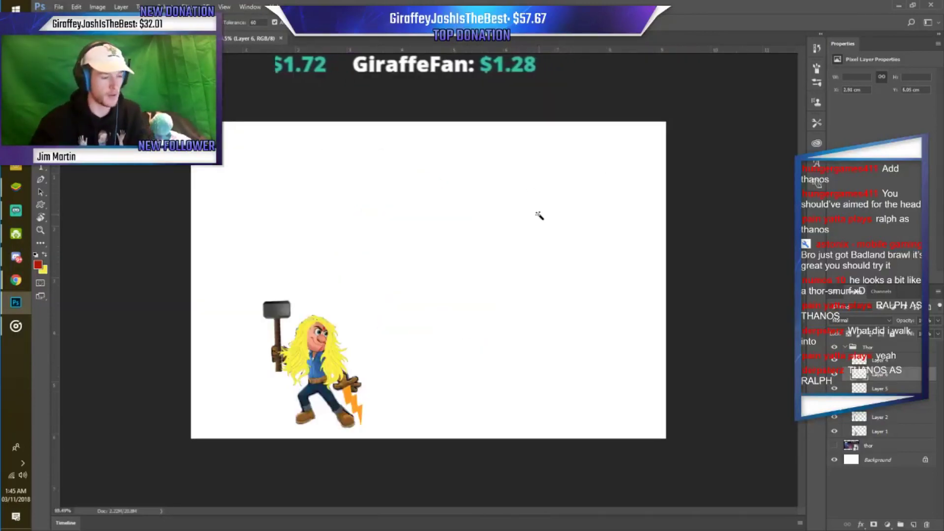
pyautogui.scroll(1, 432, 333)
pyautogui.hotkey('ctrl', 'g')
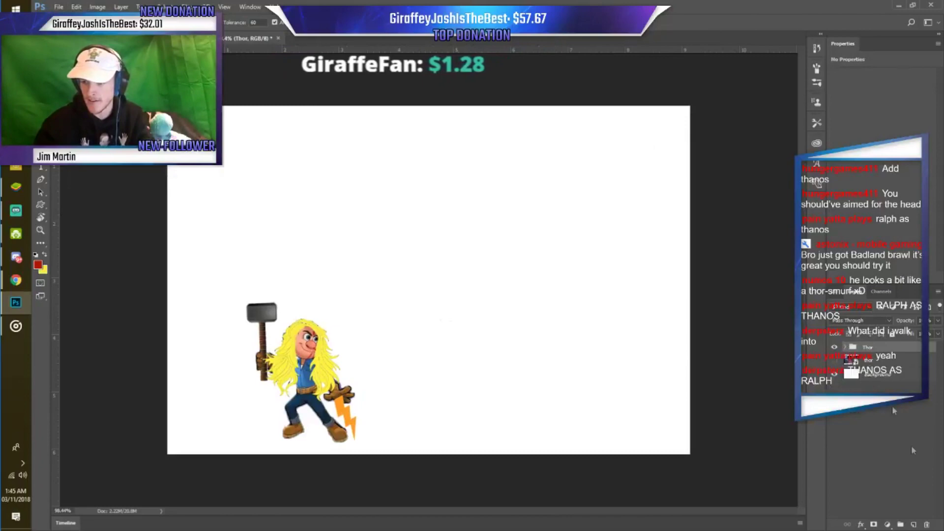
# Create a new layer group renamed Thanos and switch to the Fan Art Comp folder.
pyautogui.hotkey('ctrl', 'z')
pyautogui.doubleClick(870, 347)
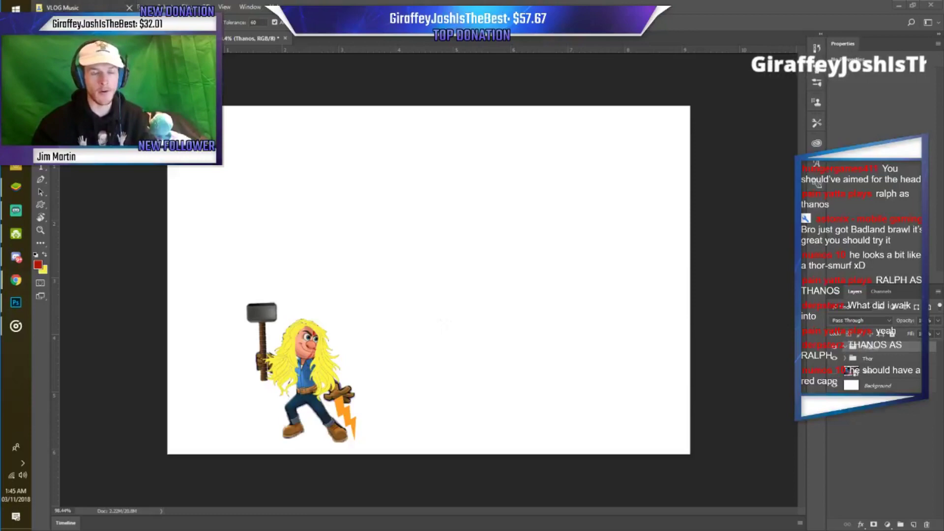
pyautogui.hotkey('alt', 'Tab')
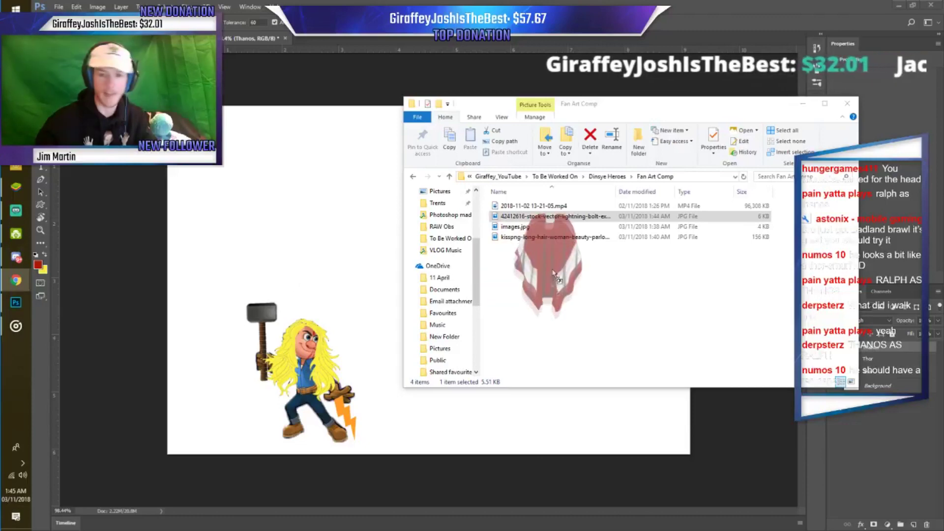
# Place the robe image and scale it down over Felix's body.
pyautogui.click(302, 230)
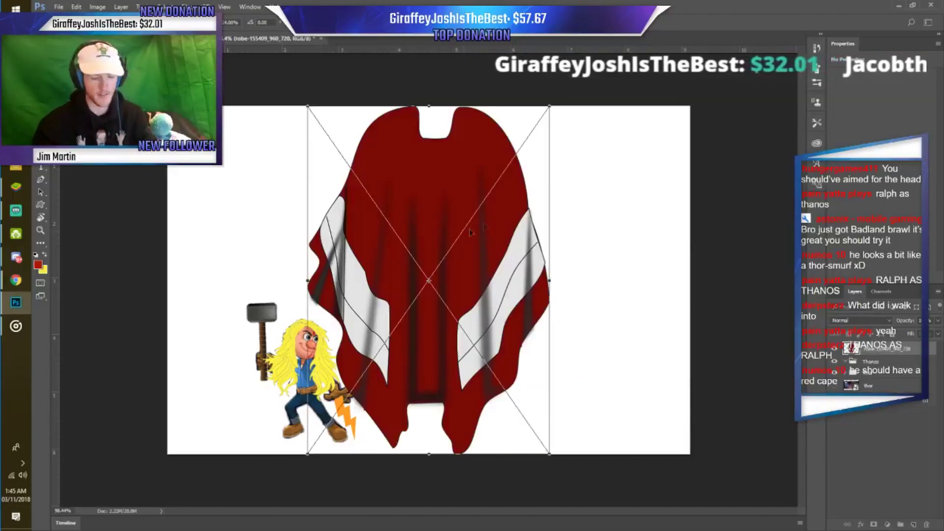
pyautogui.press('Return')
pyautogui.hotkey('ctrl', 't')
pyautogui.moveTo(474, 243); pyautogui.dragTo(431, 264)
pyautogui.moveTo(512, 128); pyautogui.dragTo(347, 316)
pyautogui.moveTo(310, 354); pyautogui.dragTo(313, 377)
pyautogui.moveTo(388, 393); pyautogui.dragTo(386, 369)
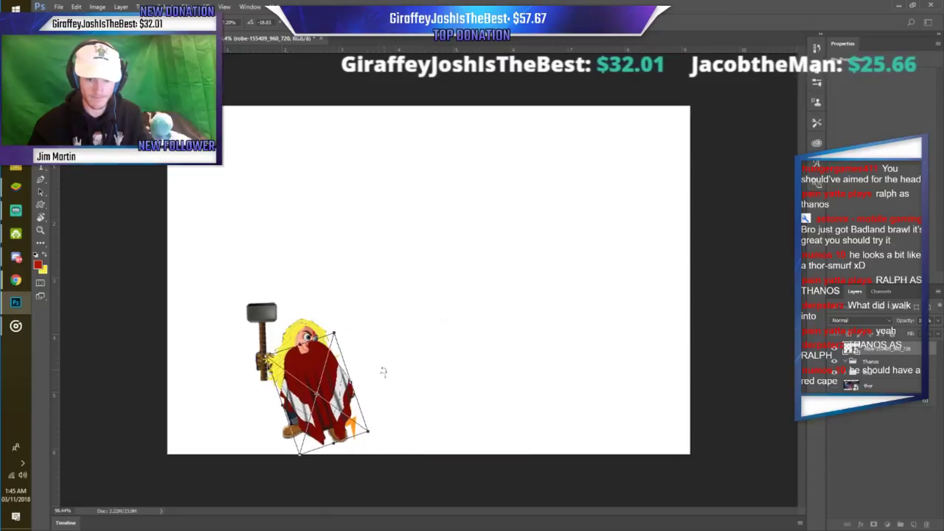
# Rotate the robe and move it down over Felix, then commit it.
pyautogui.scroll(2, 385, 368)
pyautogui.scroll(1, 386, 368)
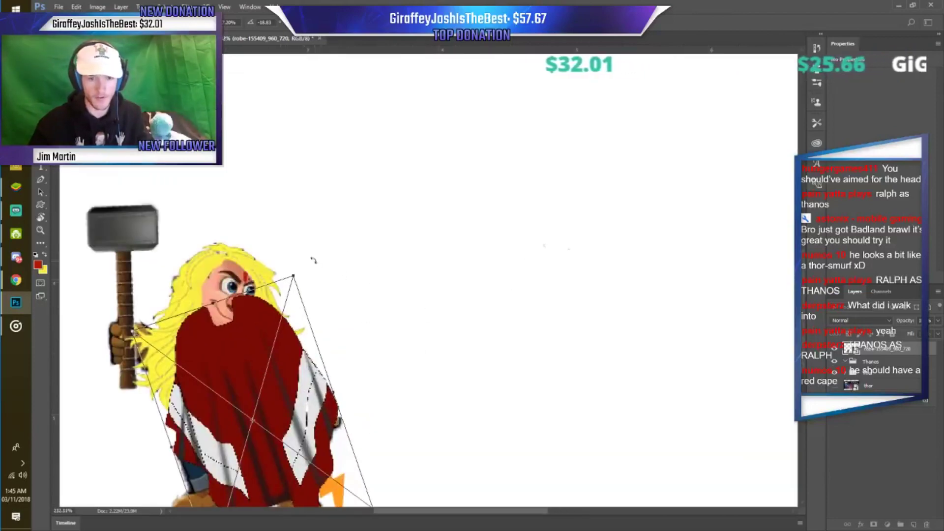
pyautogui.moveTo(315, 261); pyautogui.dragTo(394, 340)
pyautogui.moveTo(295, 349)
pyautogui.mouseDown()
pyautogui.moveTo(214, 372)
pyautogui.moveTo(212, 365)
pyautogui.mouseUp()
pyautogui.scroll(-1, 393, 328)
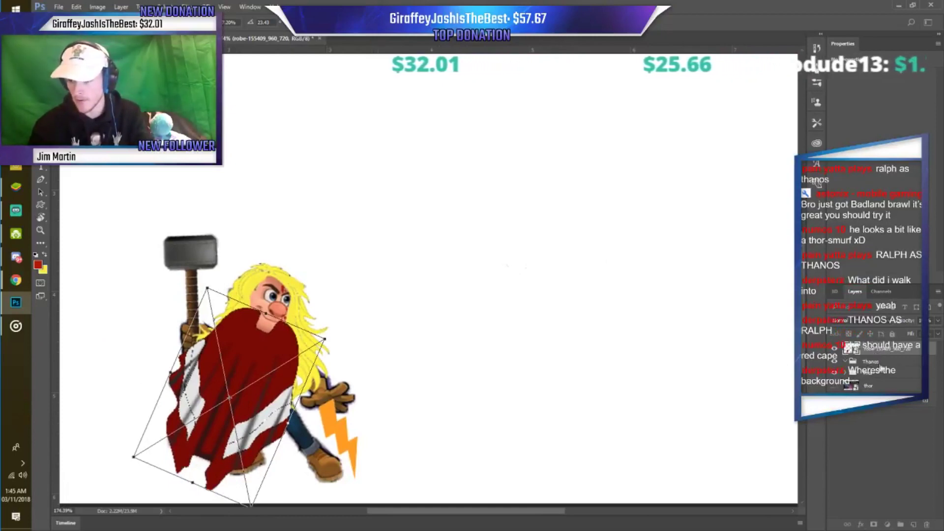
pyautogui.press('Return')
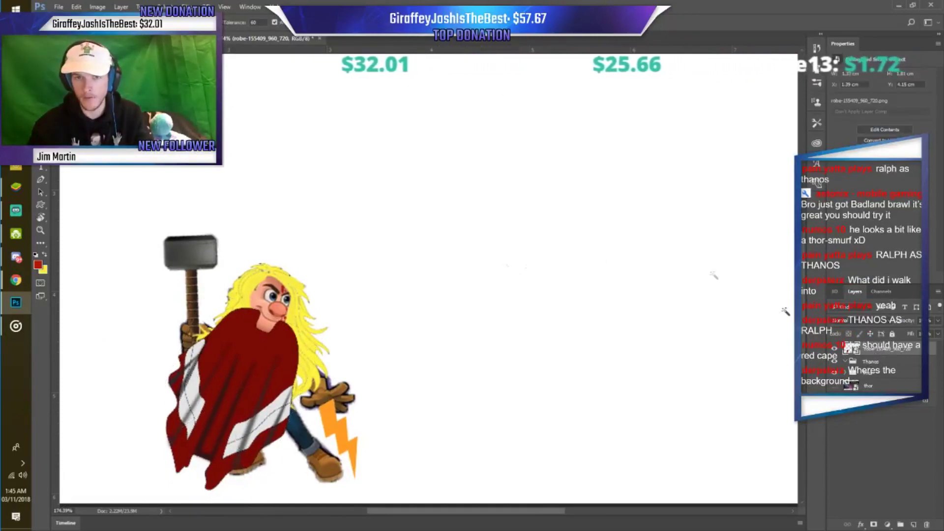
# Move the robe layer behind the hair, shirt and jeans in the Thor group.
pyautogui.click(887, 358)
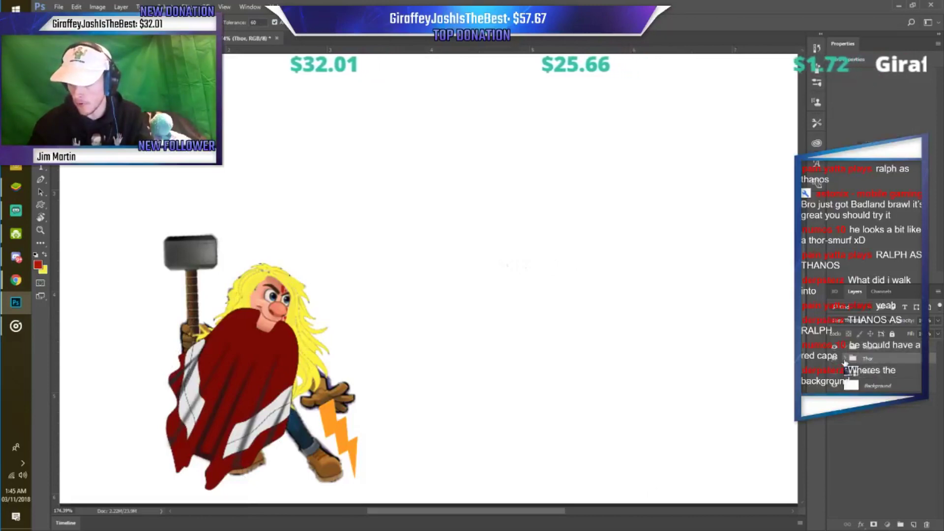
pyautogui.moveTo(892, 373); pyautogui.dragTo(909, 456)
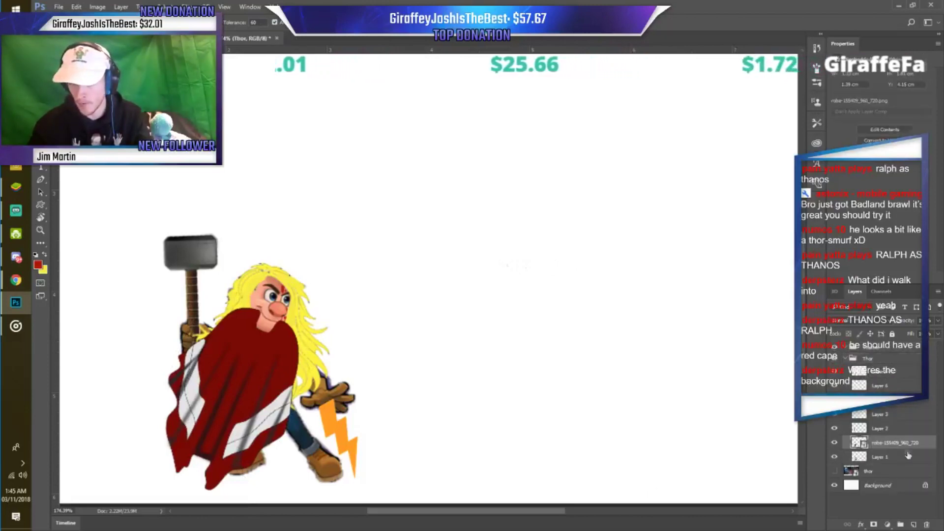
pyautogui.hotkey('ctrl', '[')
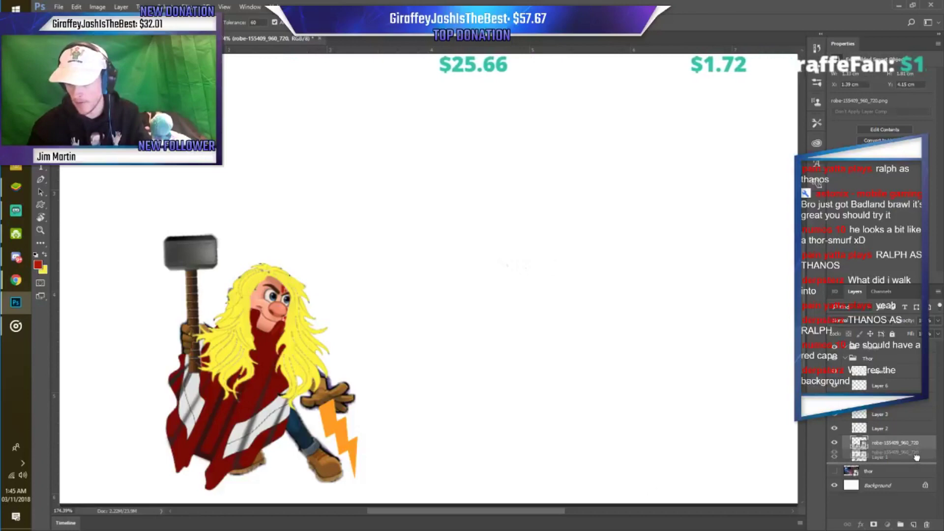
# Reshape the cape so it flows further out to the left behind Felix.
pyautogui.press('super')
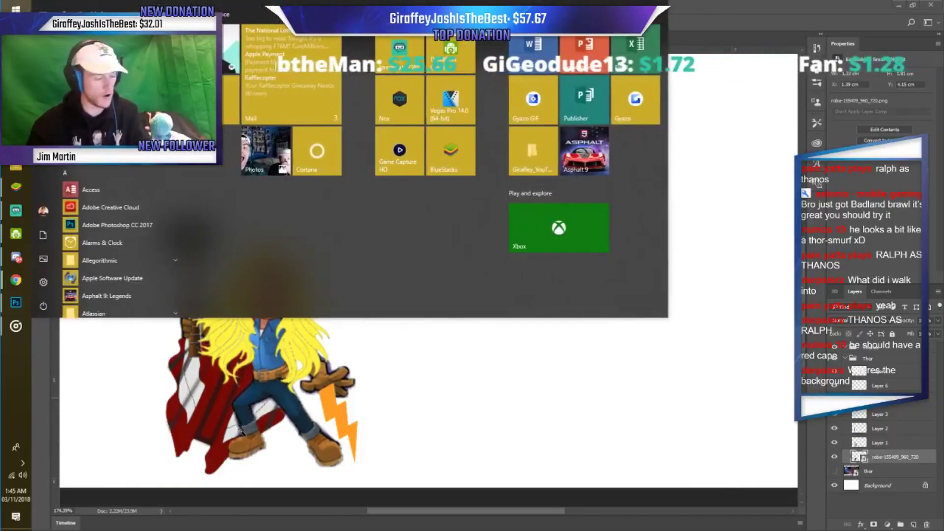
pyautogui.press('super')
pyautogui.hotkey('ctrl', 't')
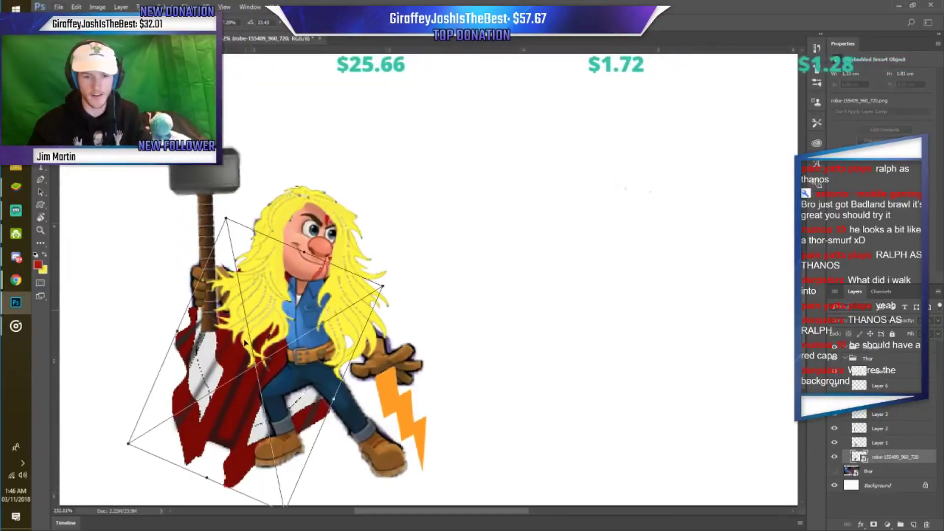
pyautogui.moveTo(284, 504); pyautogui.dragTo(292, 487)
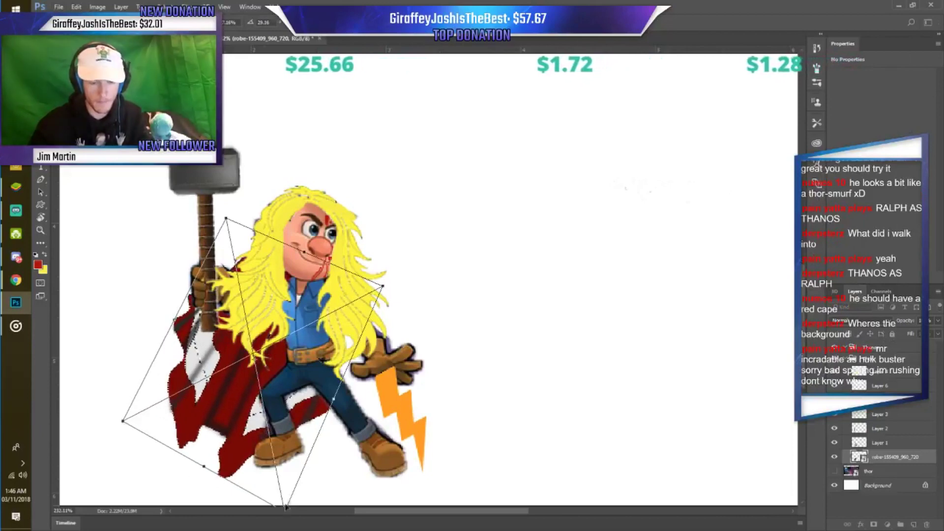
pyautogui.moveTo(292, 486)
pyautogui.mouseDown()
pyautogui.moveTo(268, 456)
pyautogui.moveTo(257, 460)
pyautogui.mouseUp()
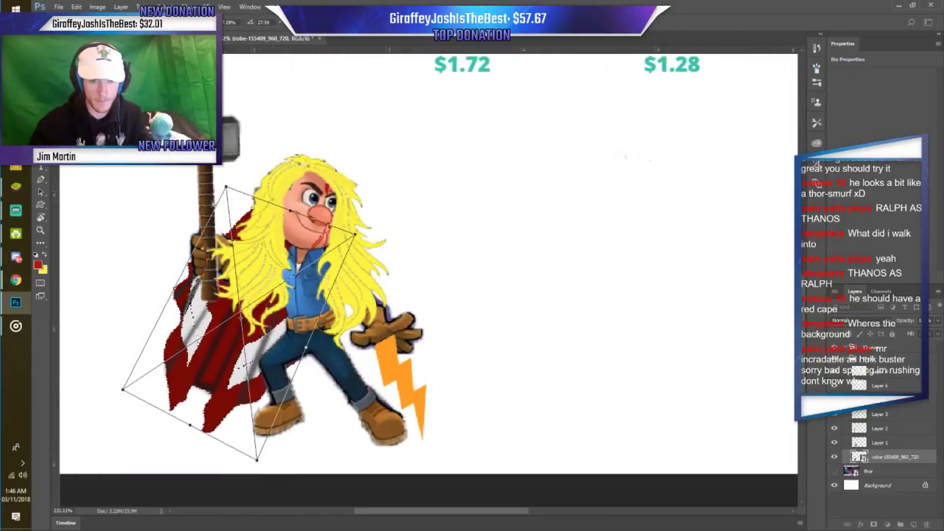
pyautogui.moveTo(226, 188); pyautogui.dragTo(248, 209)
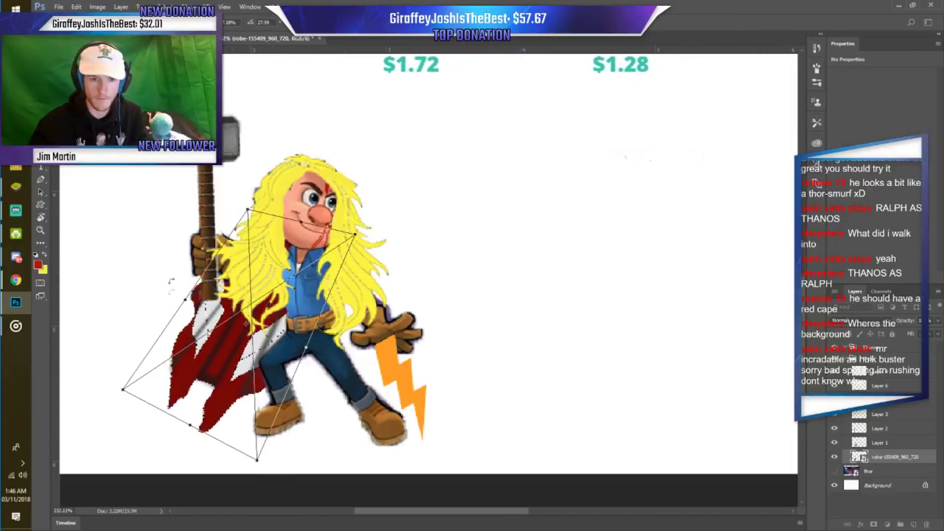
pyautogui.moveTo(125, 389); pyautogui.dragTo(85, 386)
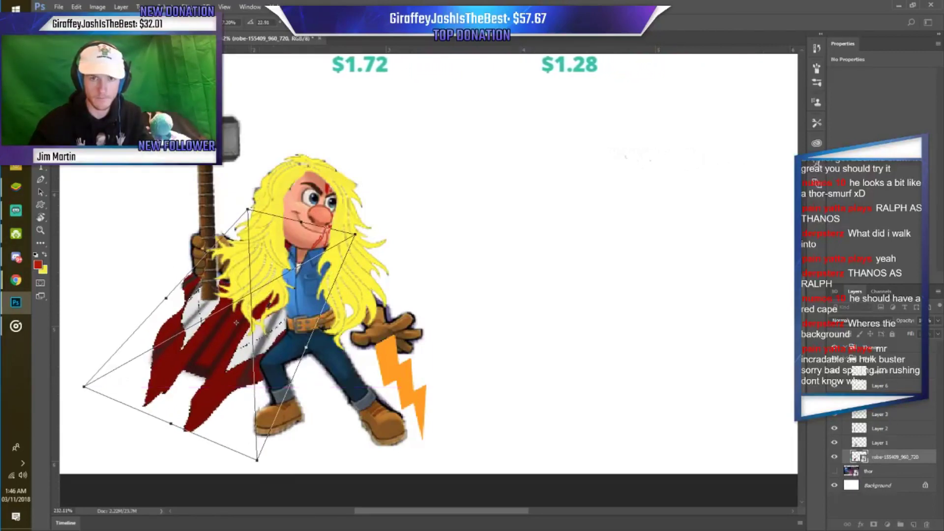
pyautogui.press('Return')
# Shift the whole Thor group further left, then minimize Photoshop.
pyautogui.scroll(-2, 484, 236)
pyautogui.press('w')
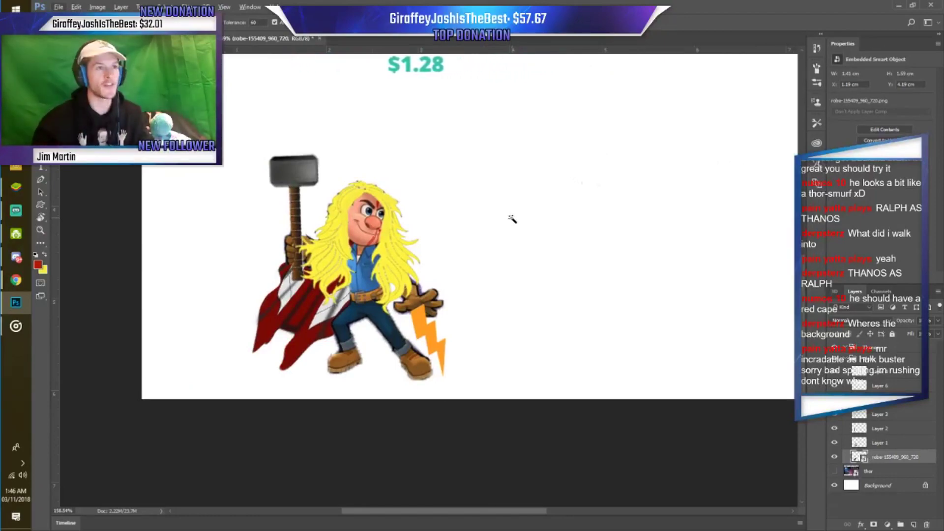
pyautogui.scroll(-2, 453, 281)
pyautogui.scroll(1, 672, 368)
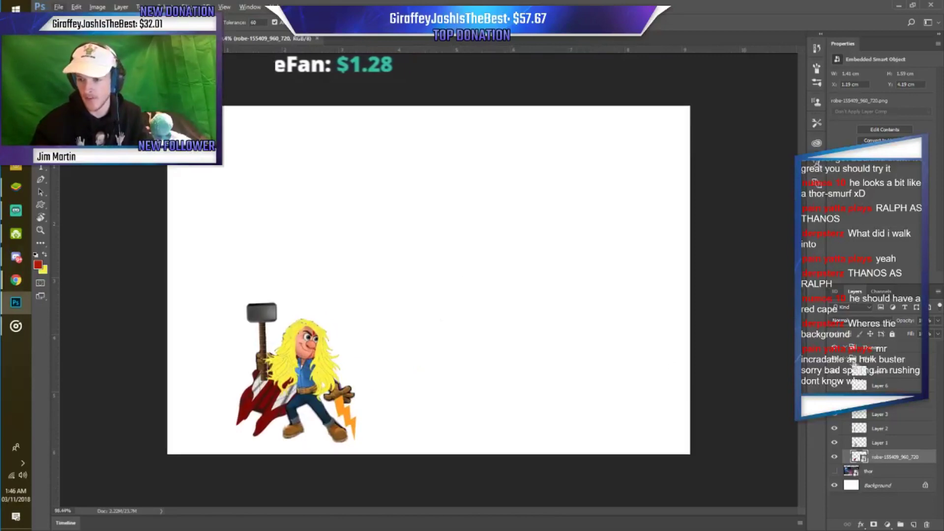
pyautogui.click(853, 359)
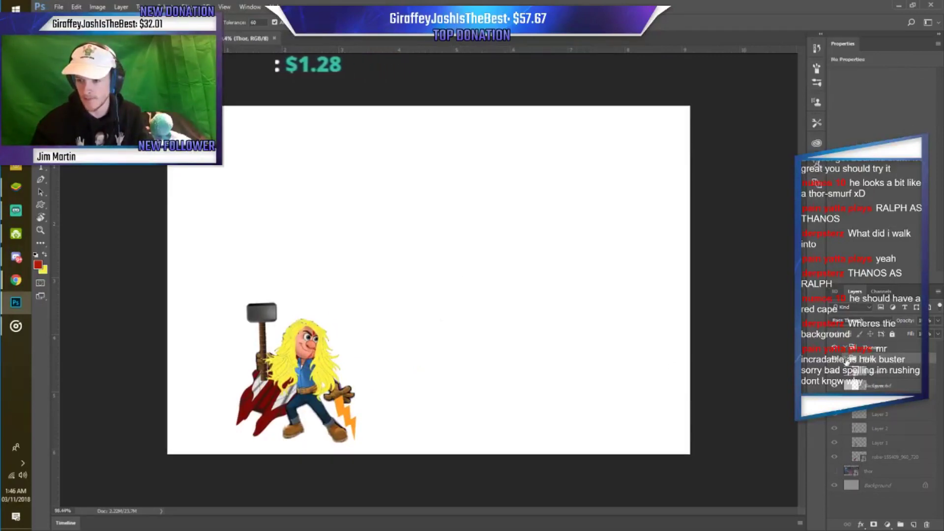
pyautogui.hotkey('ctrl', 't')
pyautogui.moveTo(326, 398); pyautogui.dragTo(263, 403)
pyautogui.press('Return')
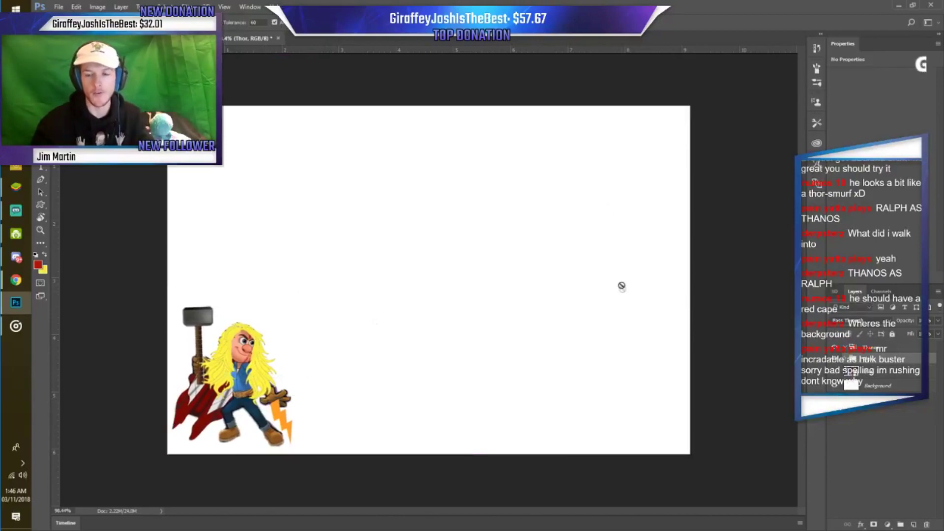
pyautogui.click(903, 5)
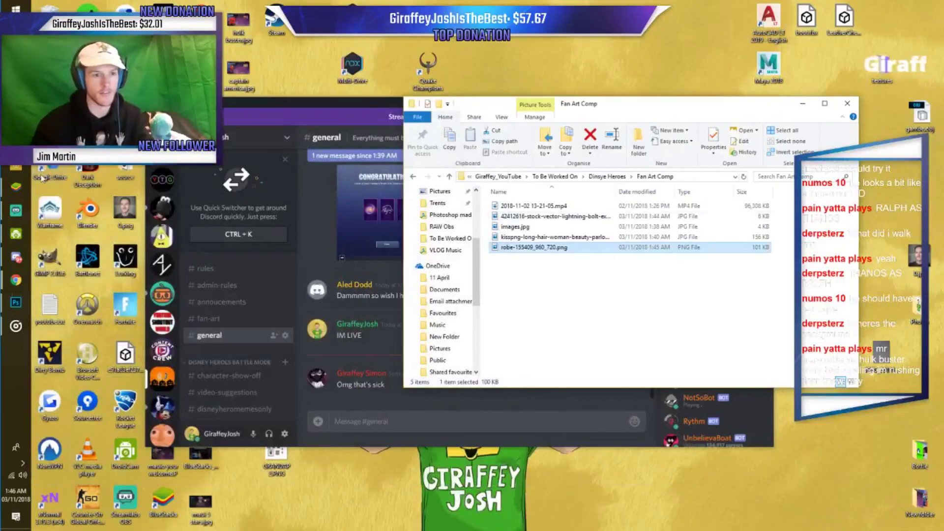
pyautogui.click(16, 186)
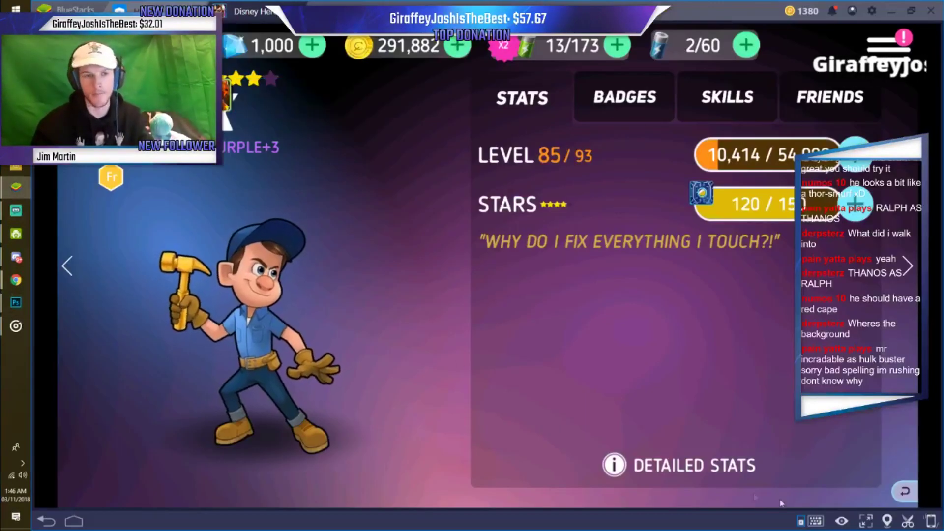
pyautogui.click(905, 491)
pyautogui.scroll(5, 584, 284)
pyautogui.scroll(5, 584, 284)
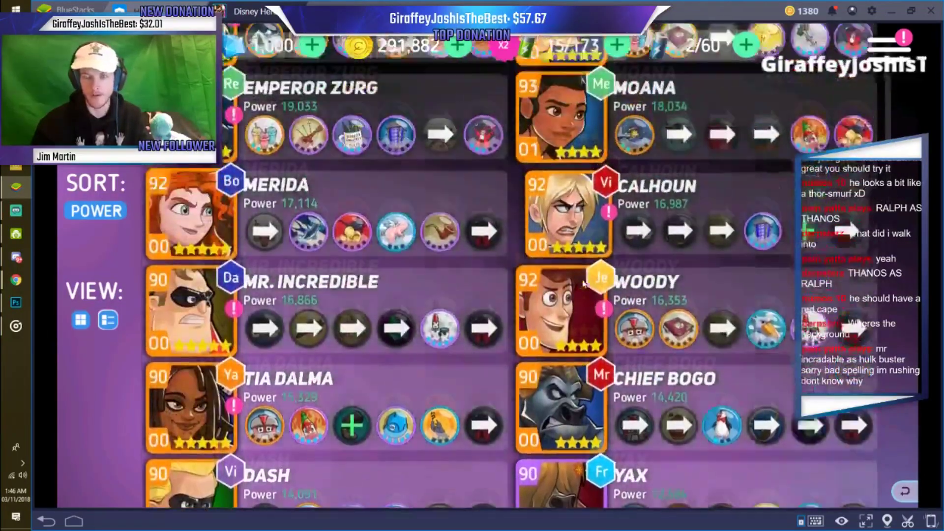
pyautogui.scroll(-3, 584, 284)
pyautogui.scroll(-3, 584, 284)
pyautogui.scroll(-3, 584, 284)
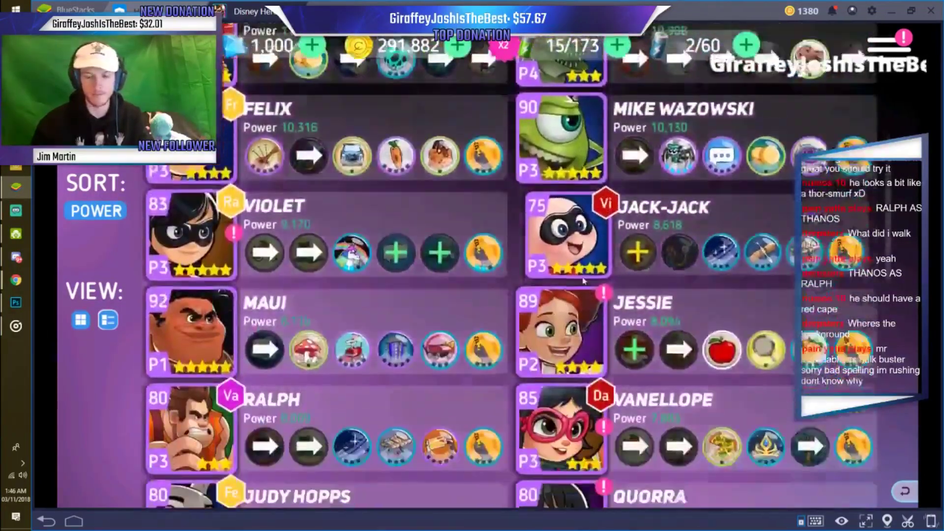
pyautogui.scroll(-3, 584, 281)
pyautogui.scroll(-3, 584, 281)
pyautogui.scroll(-3, 584, 281)
pyautogui.scroll(-3, 488, 198)
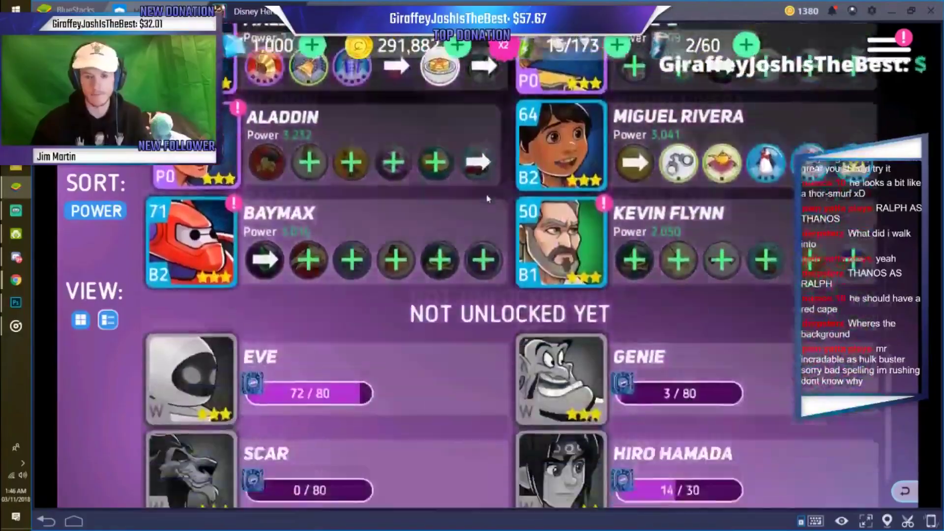
pyautogui.scroll(3, 488, 198)
pyautogui.scroll(3, 516, 246)
pyautogui.scroll(3, 545, 305)
pyautogui.scroll(3, 577, 362)
pyautogui.scroll(3, 577, 362)
pyautogui.scroll(3, 570, 365)
pyautogui.scroll(-5, 569, 368)
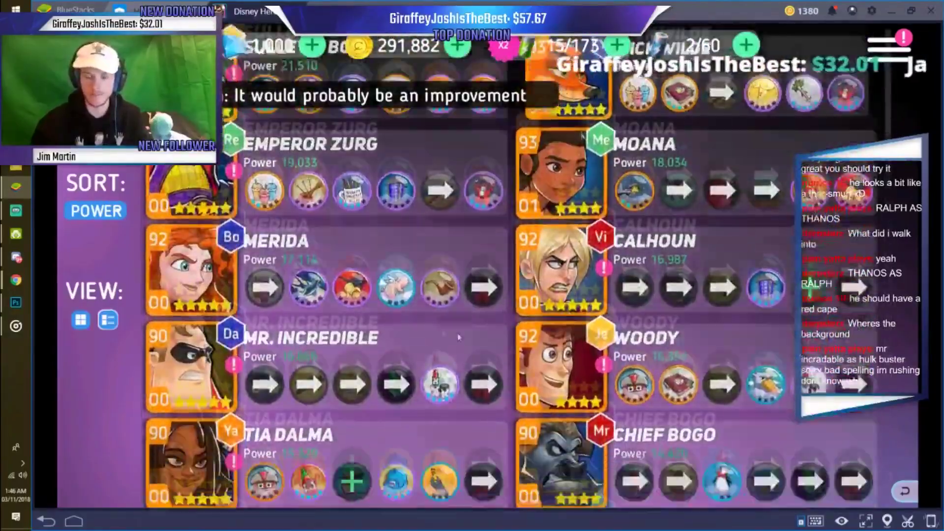
pyautogui.scroll(-3, 541, 334)
pyautogui.scroll(-5, 511, 295)
pyautogui.scroll(-3, 474, 255)
pyautogui.scroll(-3, 474, 255)
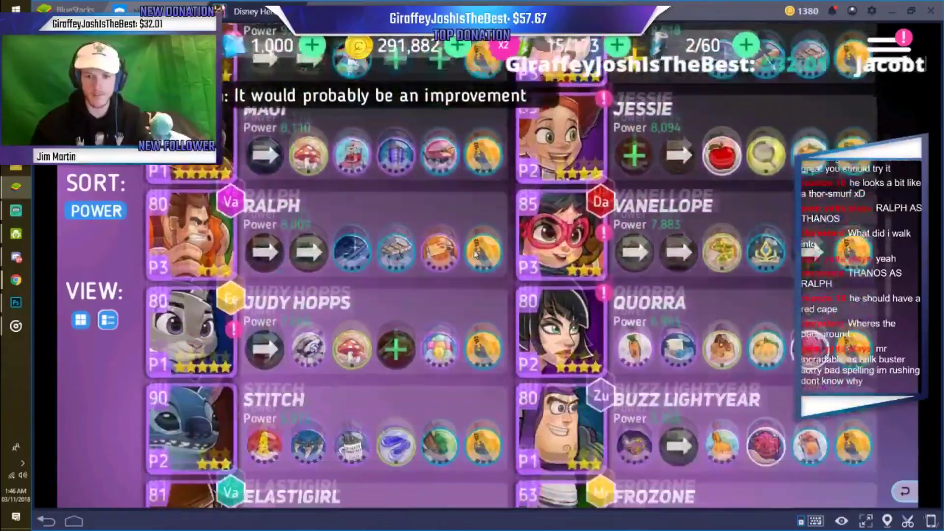
pyautogui.scroll(-2, 475, 254)
pyautogui.scroll(-3, 475, 253)
pyautogui.scroll(-4, 475, 254)
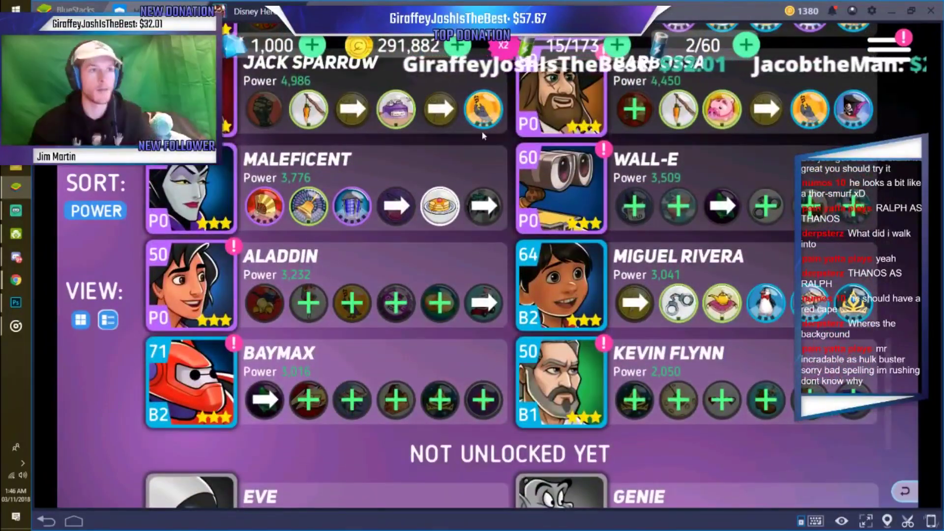
pyautogui.scroll(1, 458, 287)
pyautogui.scroll(2, 457, 287)
pyautogui.scroll(2, 457, 287)
# Open Ralph's hero details, save them as 'thanos', and return to Photoshop.
pyautogui.click(325, 132)
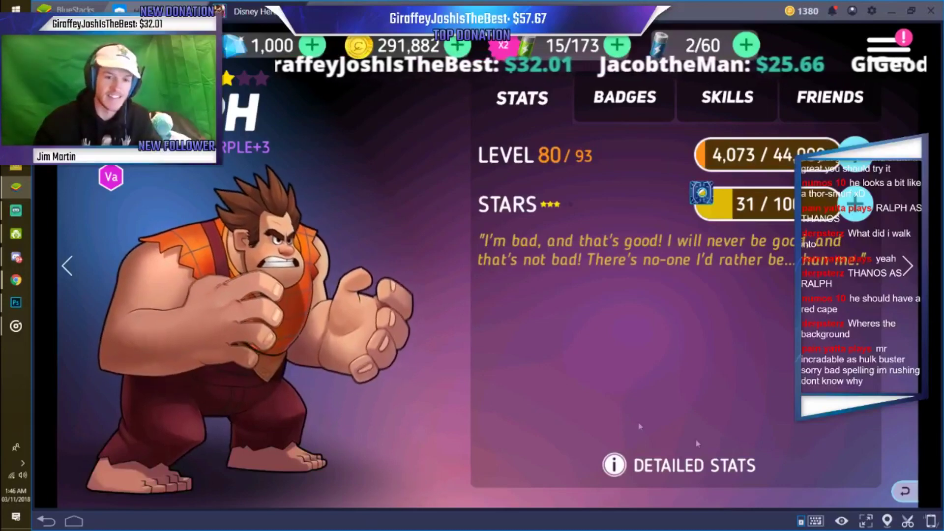
pyautogui.write('thanos')
pyautogui.press('Return')
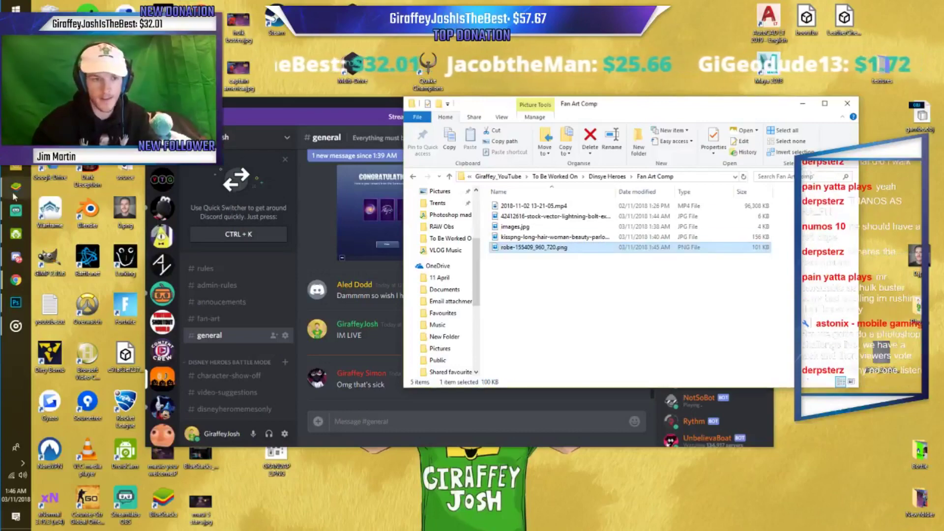
pyautogui.click(16, 302)
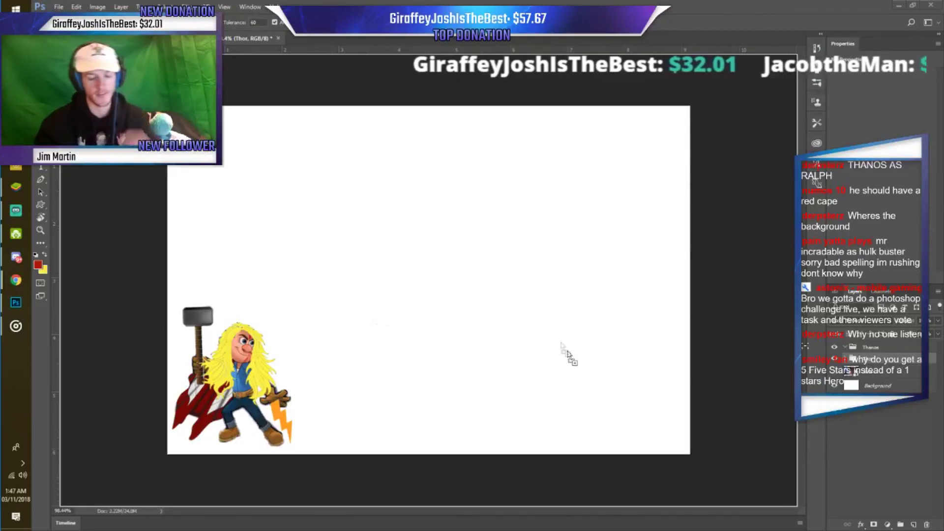
# Select Ralph with the Magic Wand and bring up options for the selection.
pyautogui.press('w')
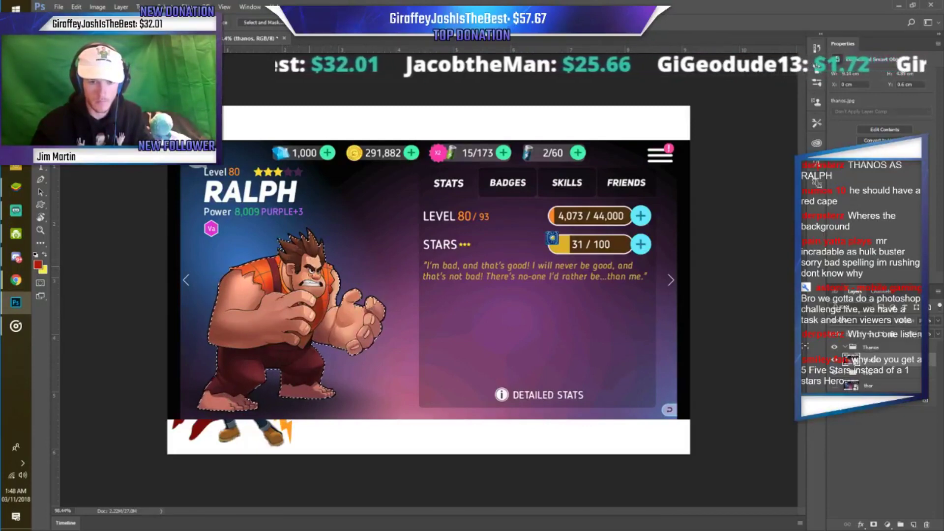
pyautogui.rightClick(301, 296)
# Copy Ralph to his own layer, hide the screenshot layer, and activate the cut-out.
pyautogui.click(339, 387)
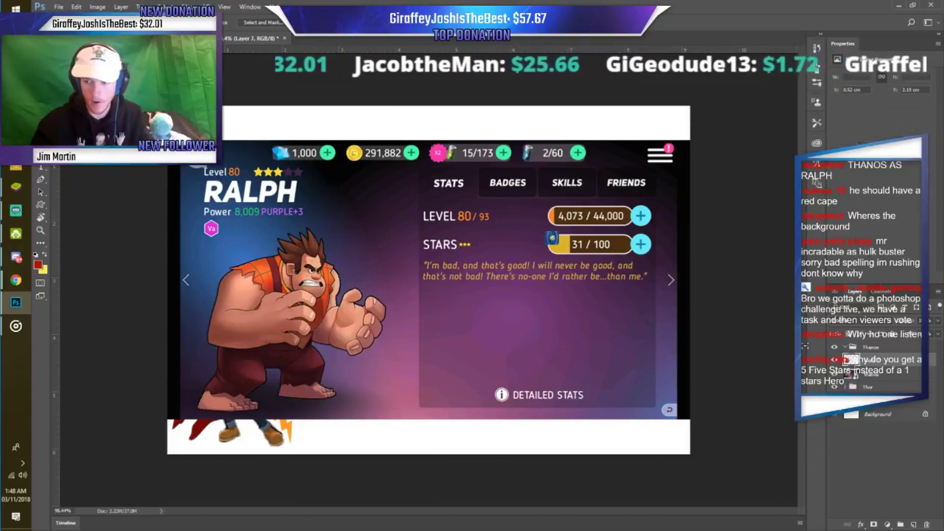
pyautogui.click(870, 373)
pyautogui.hotkey('ctrl', 't')
pyautogui.rightClick(337, 309)
pyautogui.press('Escape')
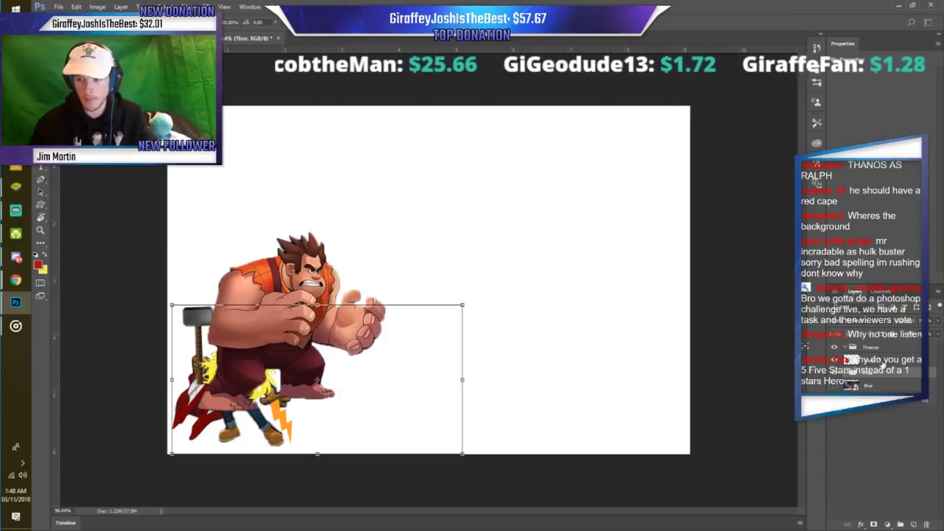
pyautogui.press('Escape')
pyautogui.click(882, 348)
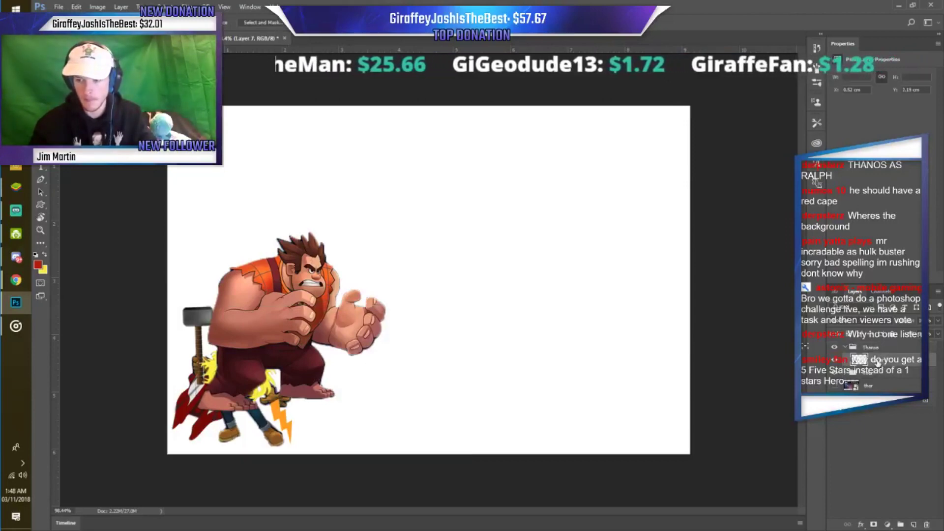
# Flip Ralph horizontally, move him to the lower right, and enlarge him slightly.
pyautogui.hotkey('ctrl', 't')
pyautogui.rightClick(344, 335)
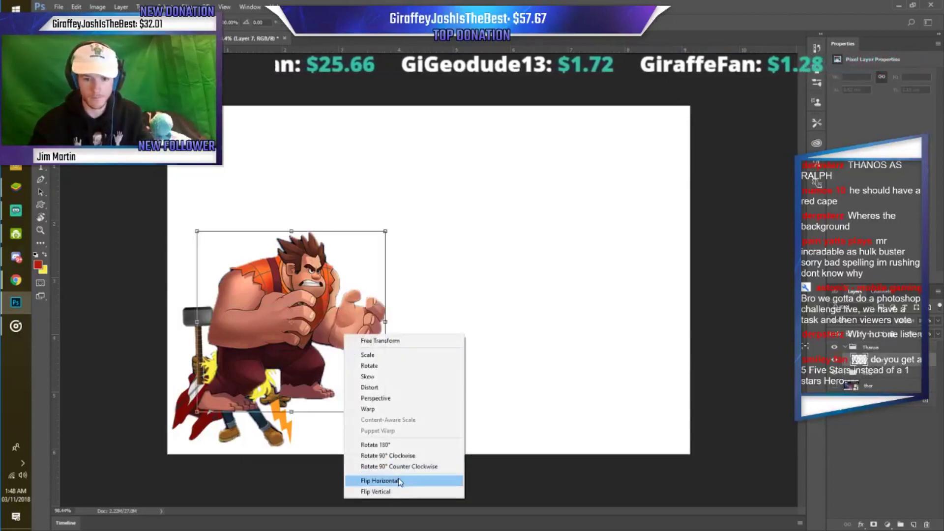
pyautogui.click(384, 480)
pyautogui.moveTo(329, 361); pyautogui.dragTo(632, 404)
pyautogui.moveTo(503, 275); pyautogui.dragTo(471, 244)
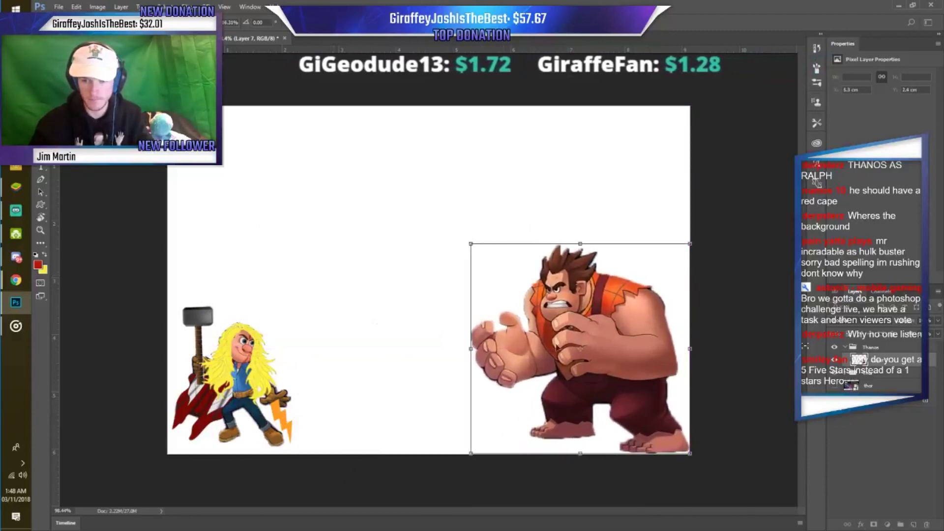
pyautogui.press('Return')
pyautogui.hotkey('ctrl', '+')
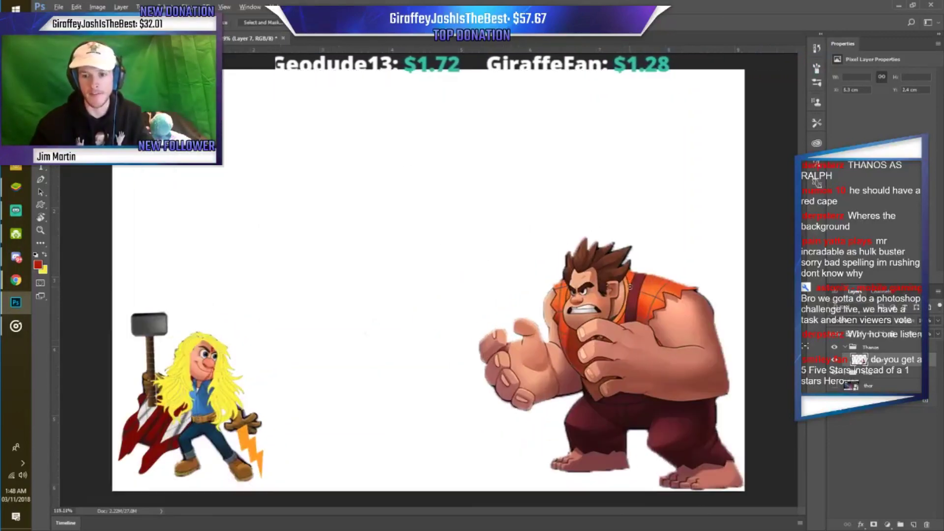
pyautogui.scroll(3, 698, 416)
# Quick-select Ralph's hands, face and feet, trim stray bits, and copy them to a new layer.
pyautogui.scroll(-1, 652, 253)
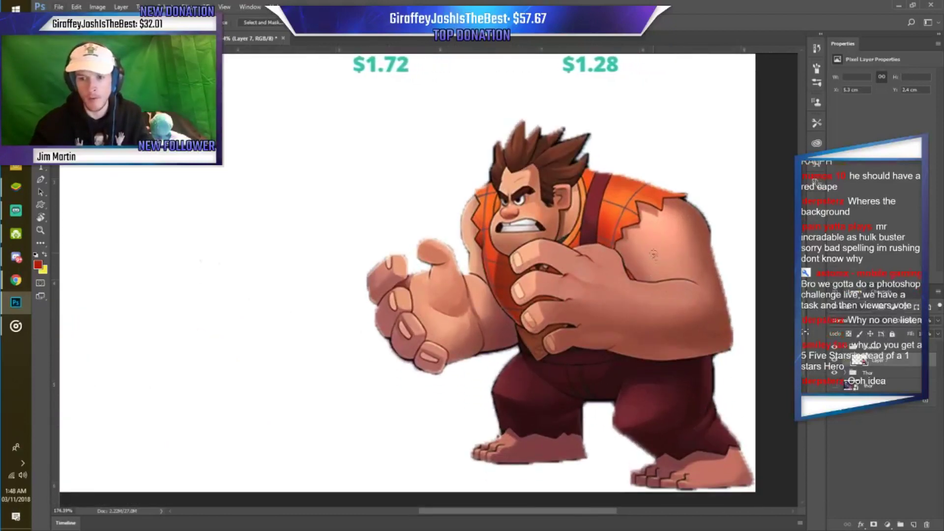
pyautogui.moveTo(426, 193); pyautogui.dragTo(427, 324)
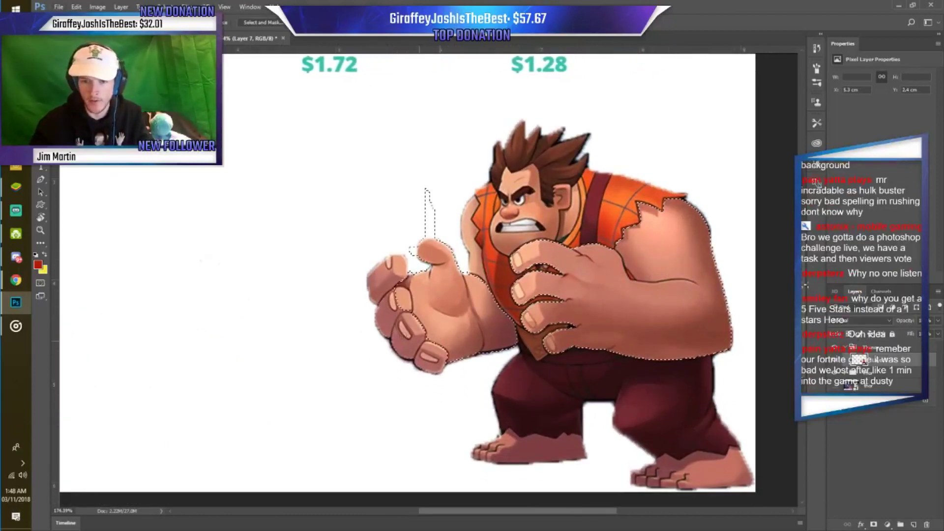
pyautogui.hotkey('ctrl', 'z')
pyautogui.moveTo(521, 187); pyautogui.dragTo(523, 226)
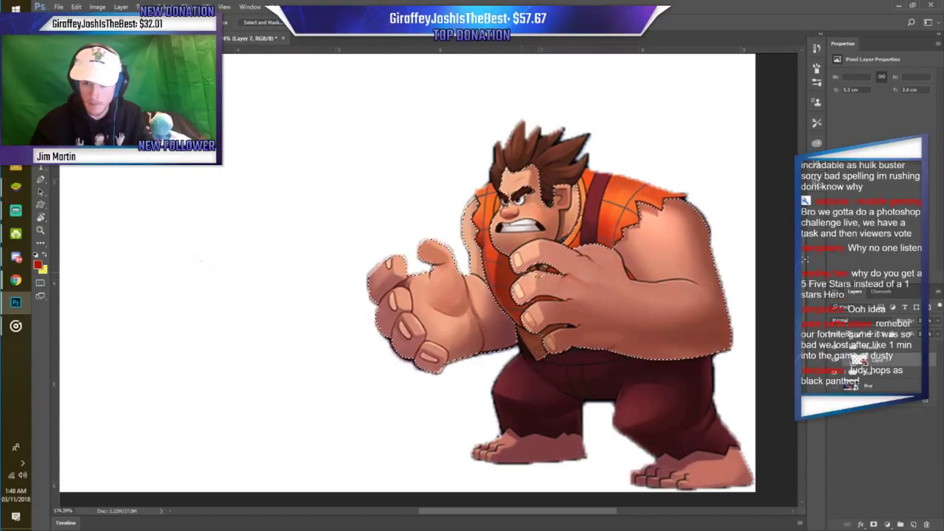
pyautogui.hotkey('ctrl', 'z')
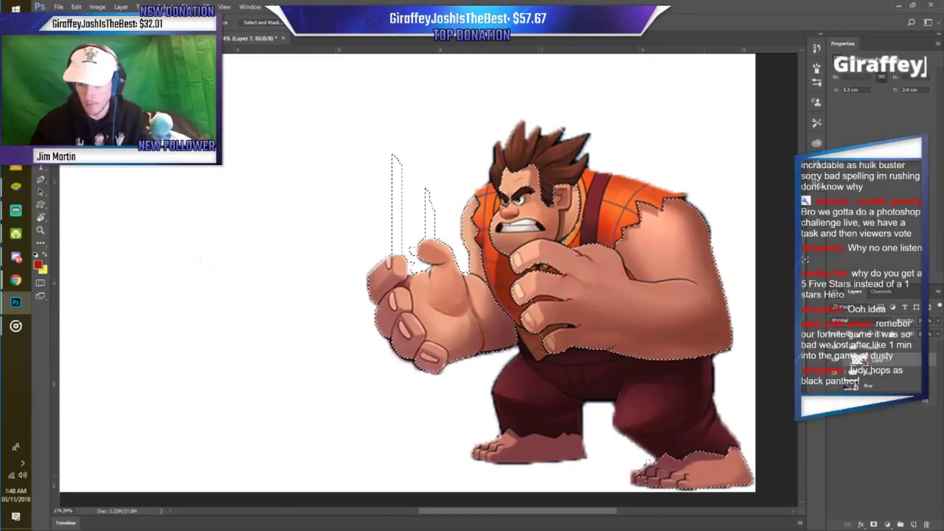
pyautogui.moveTo(688, 469); pyautogui.dragTo(519, 450)
pyautogui.click(418, 253)
pyautogui.hotkey('ctrl', 'z')
pyautogui.rightClick(444, 326)
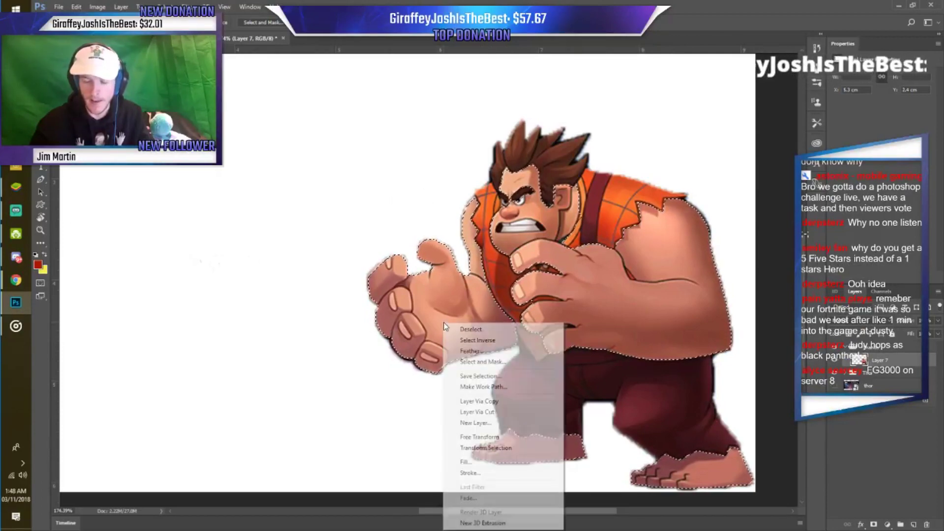
pyautogui.click(519, 401)
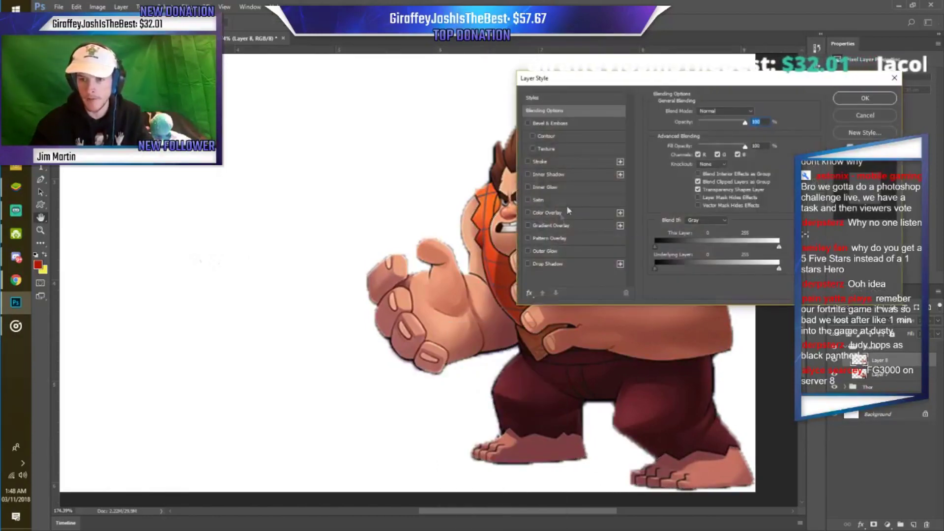
# Apply a dark, muted purple Color Overlay to the skin layer with reduced opacity.
pyautogui.click(546, 213)
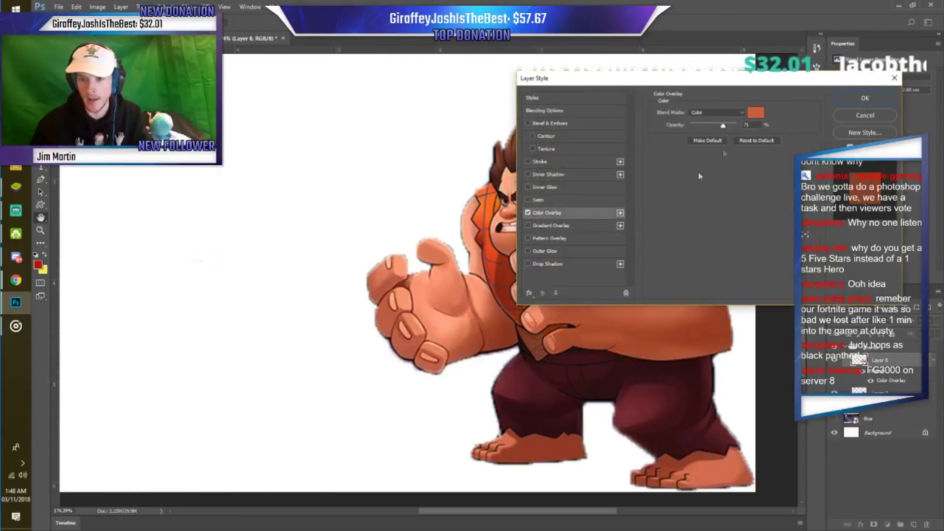
pyautogui.click(753, 119)
pyautogui.click(780, 309)
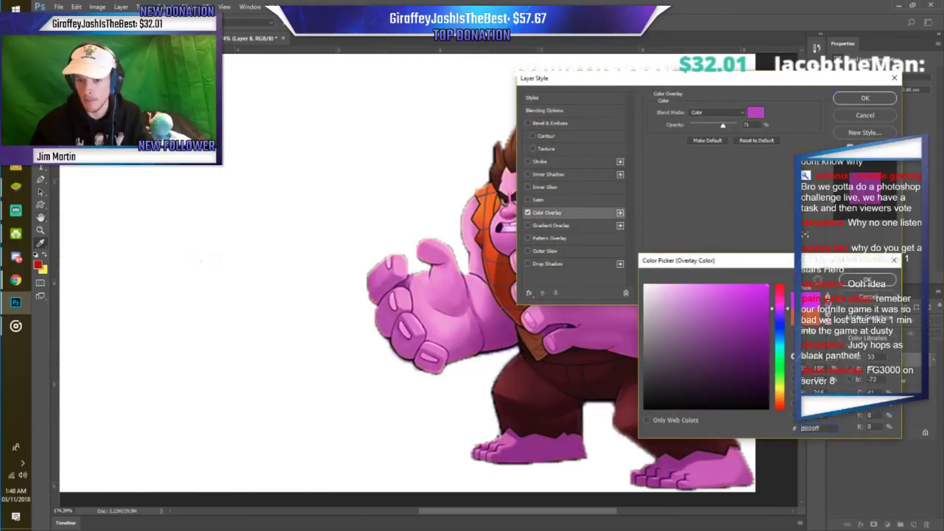
pyautogui.moveTo(758, 322); pyautogui.dragTo(762, 327)
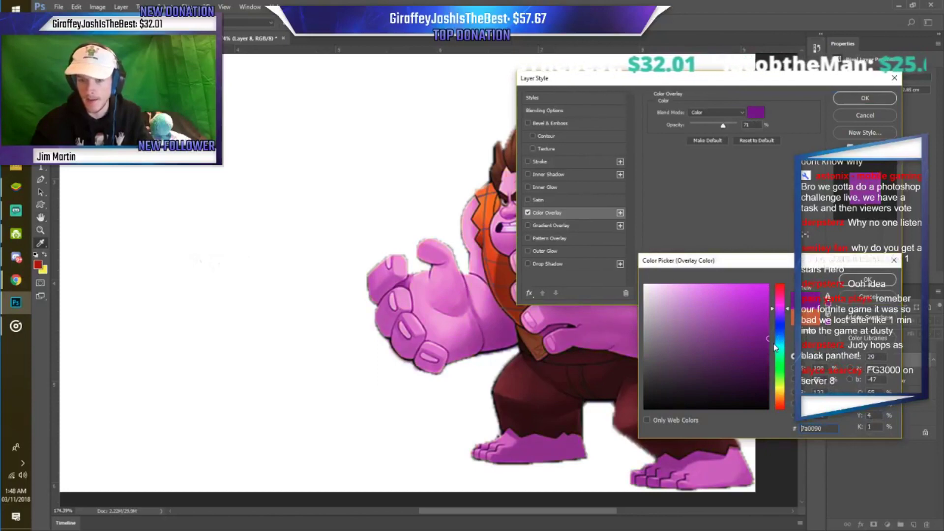
pyautogui.moveTo(762, 359); pyautogui.dragTo(748, 360)
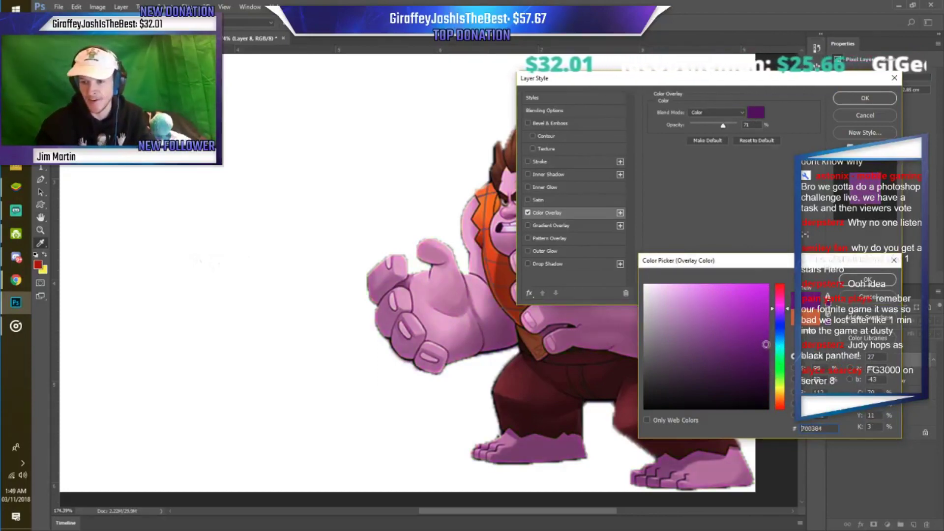
pyautogui.click(867, 281)
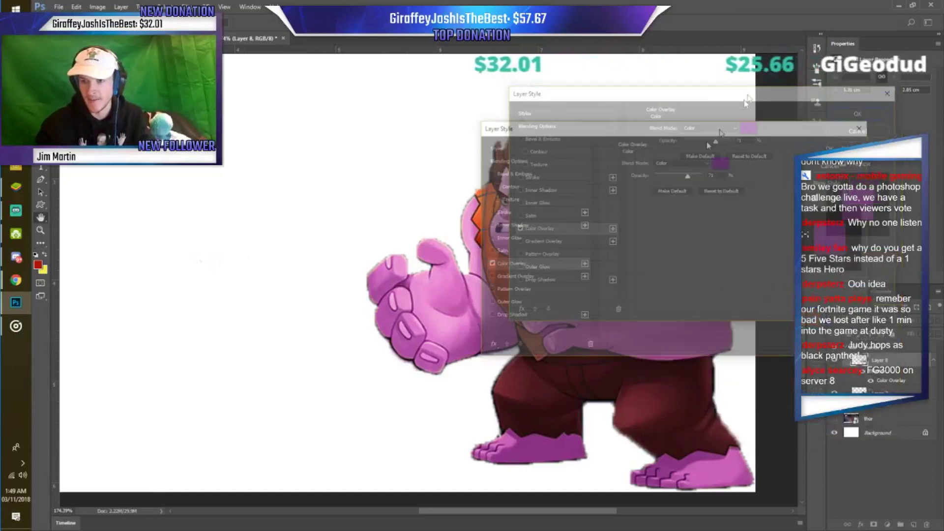
pyautogui.moveTo(886, 87); pyautogui.dragTo(441, 158)
pyautogui.moveTo(278, 197); pyautogui.dragTo(261, 197)
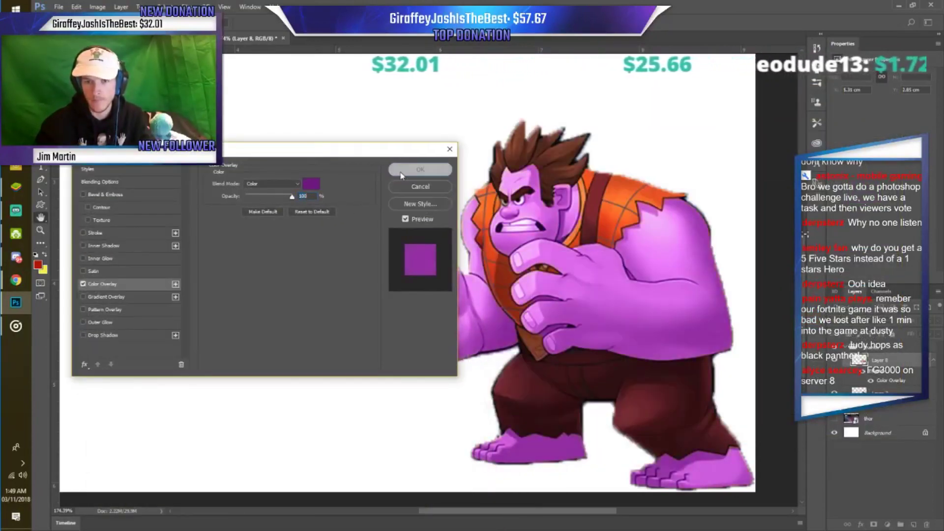
pyautogui.press('Return')
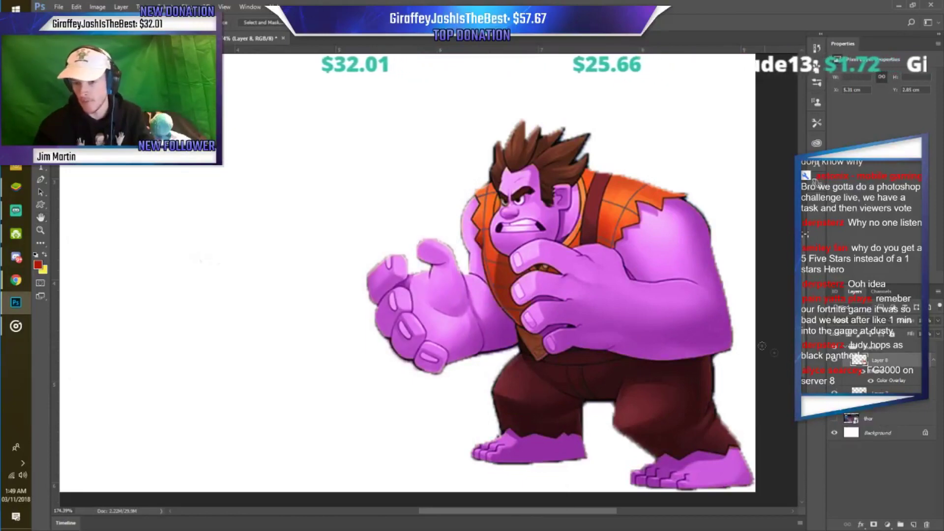
pyautogui.scroll(2, 644, 307)
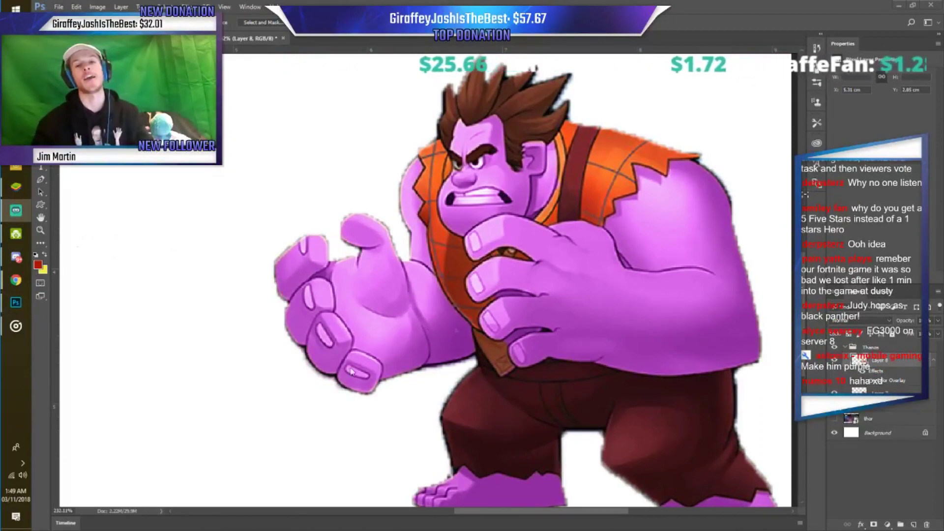
# Add an empty layer, pick the Brush, and sample Ralph's purple skin as paint colour.
pyautogui.scroll(-1, 540, 297)
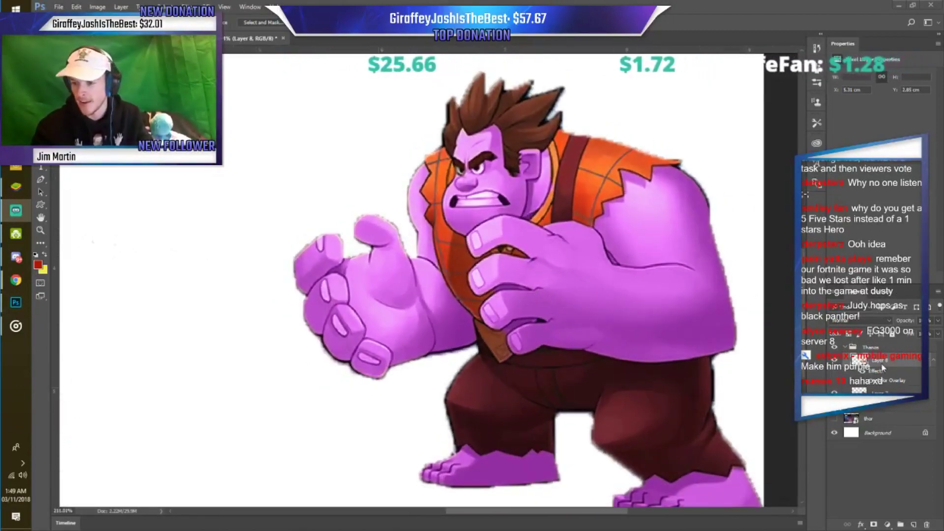
pyautogui.click(916, 524)
pyautogui.press('b')
pyautogui.keyDown('alt'); pyautogui.click(583, 291); pyautogui.keyUp('alt')
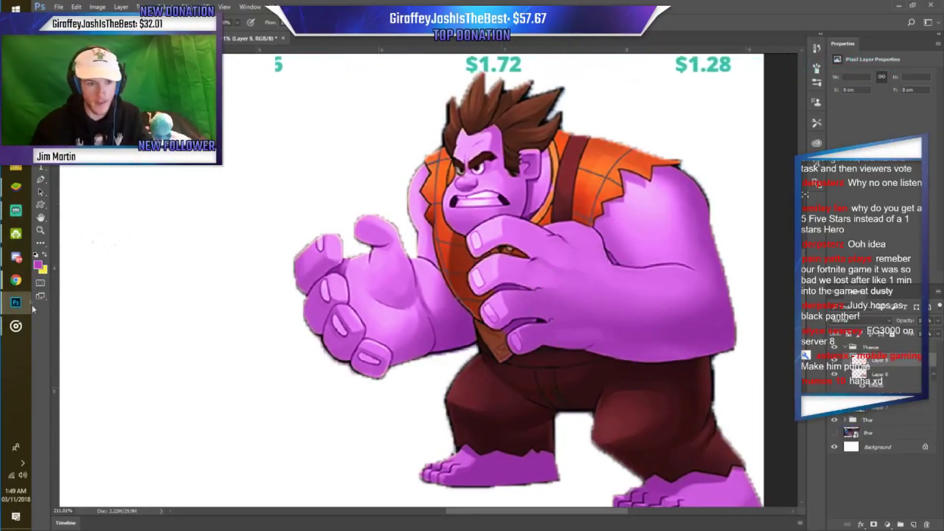
pyautogui.click(38, 265)
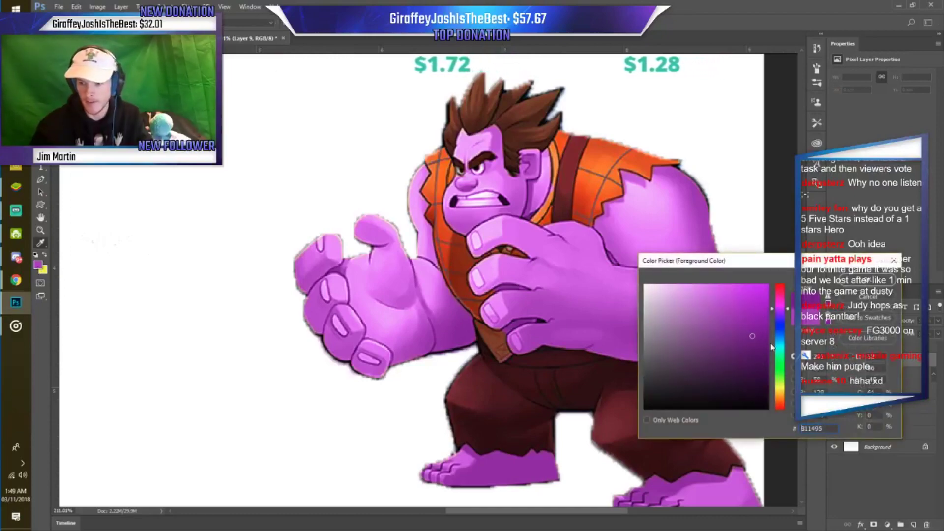
# Paint several purple vertical ridge lines across Ralph's chin on Layer 9.
pyautogui.press('Return')
pyautogui.scroll(1, 554, 221)
pyautogui.scroll(3, 399, 217)
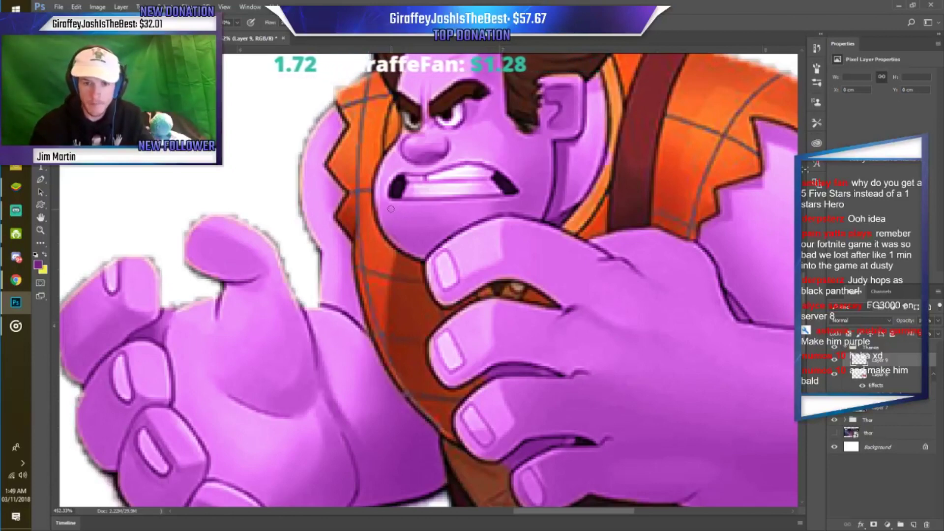
pyautogui.moveTo(419, 205); pyautogui.dragTo(404, 251)
pyautogui.moveTo(439, 205); pyautogui.dragTo(437, 243)
pyautogui.moveTo(475, 200)
pyautogui.mouseDown()
pyautogui.moveTo(470, 230)
pyautogui.moveTo(457, 231)
pyautogui.mouseUp()
pyautogui.moveTo(430, 203); pyautogui.dragTo(427, 243)
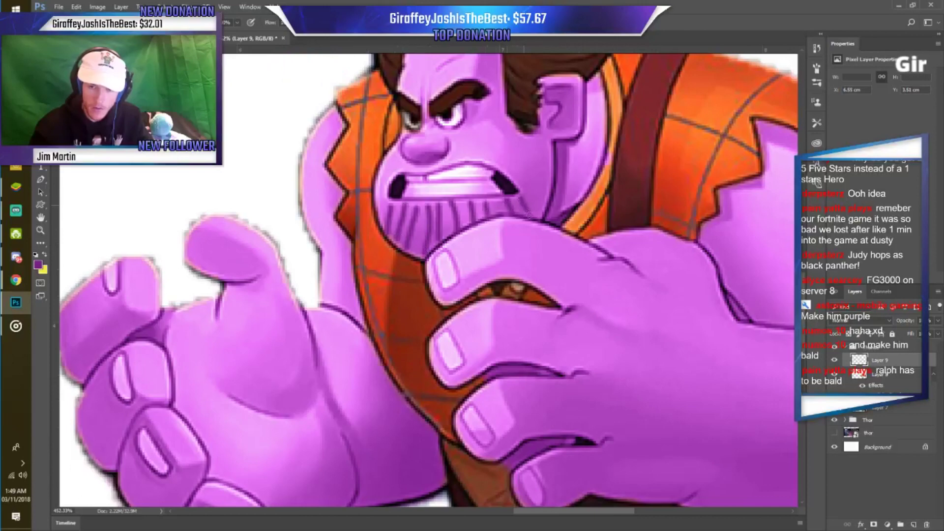
pyautogui.moveTo(380, 208); pyautogui.dragTo(381, 212)
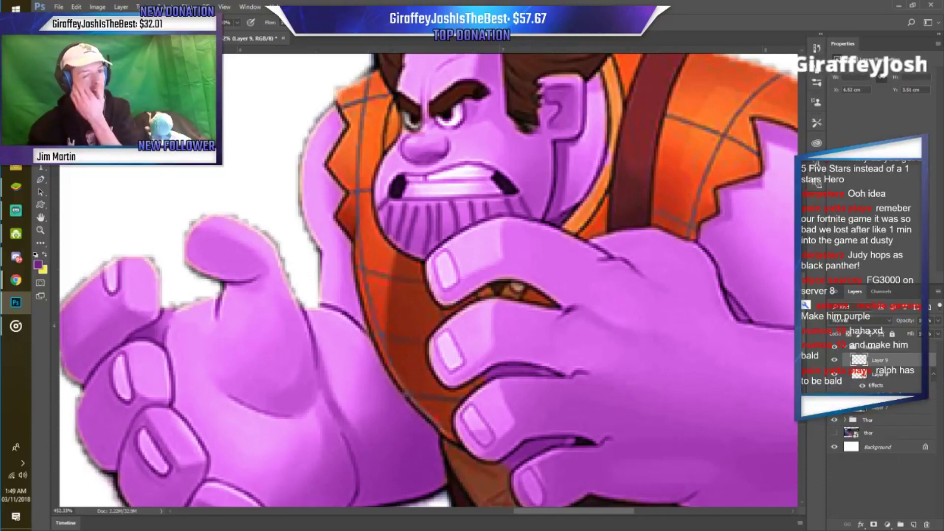
pyautogui.moveTo(15, 280)
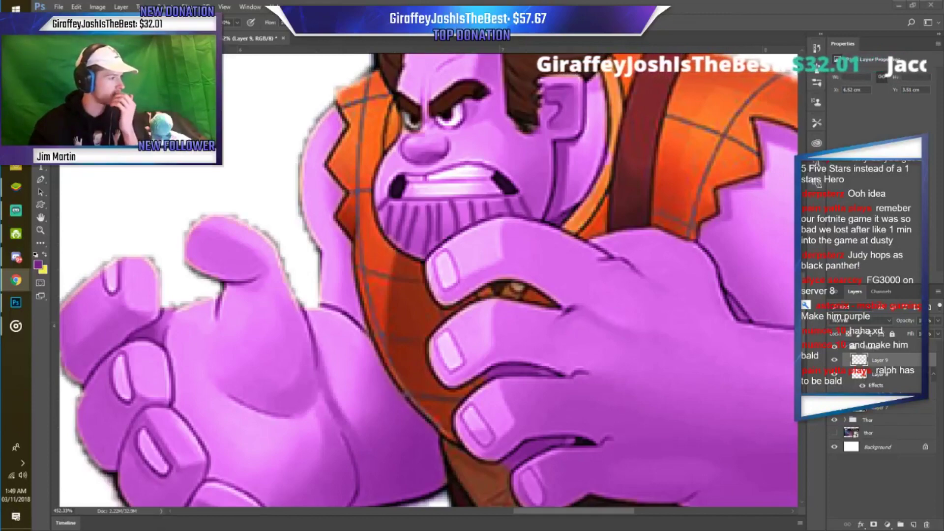
# Step down past the purple skin layer to select the Ralph cut-out layer.
pyautogui.scroll(5, 394, 206)
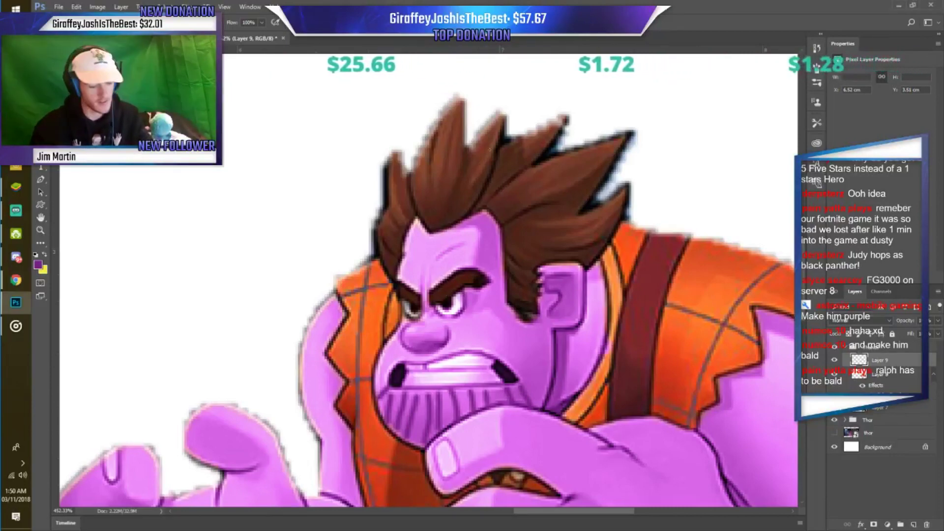
pyautogui.hotkey('alt', '[')
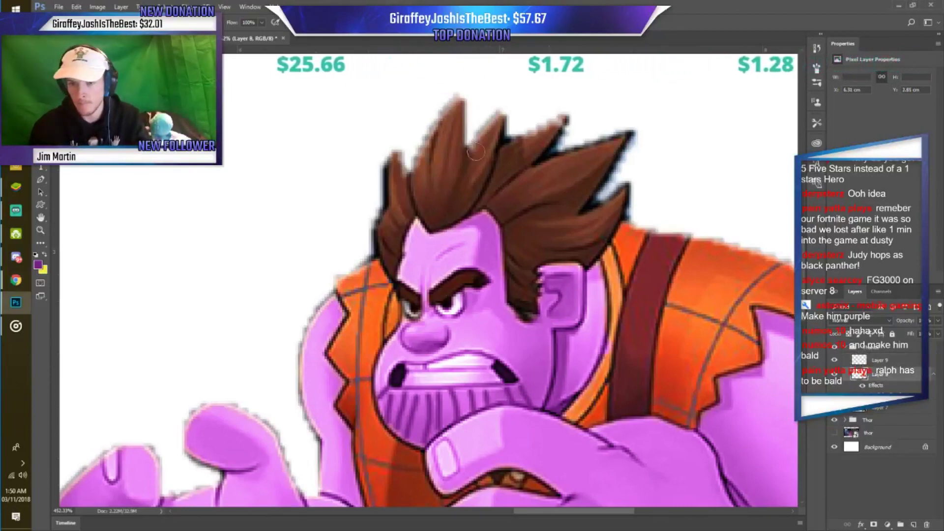
pyautogui.hotkey('alt', '[')
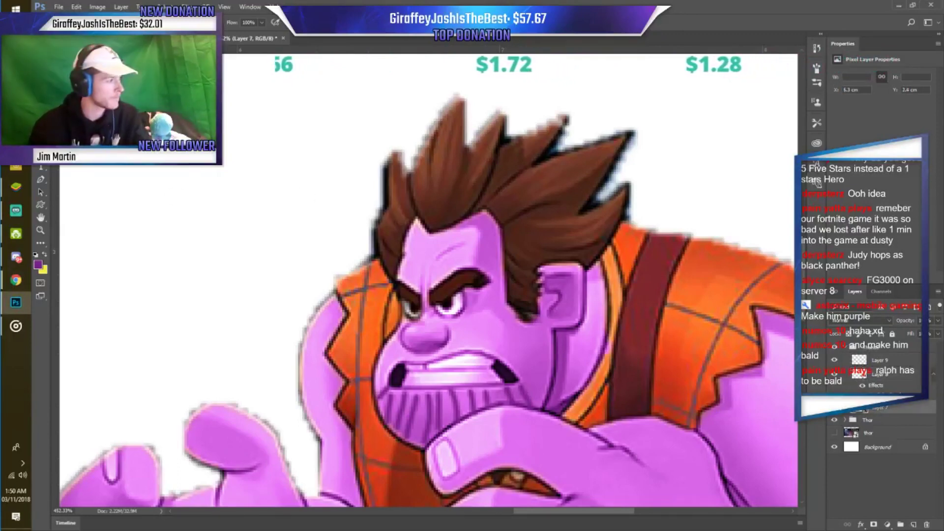
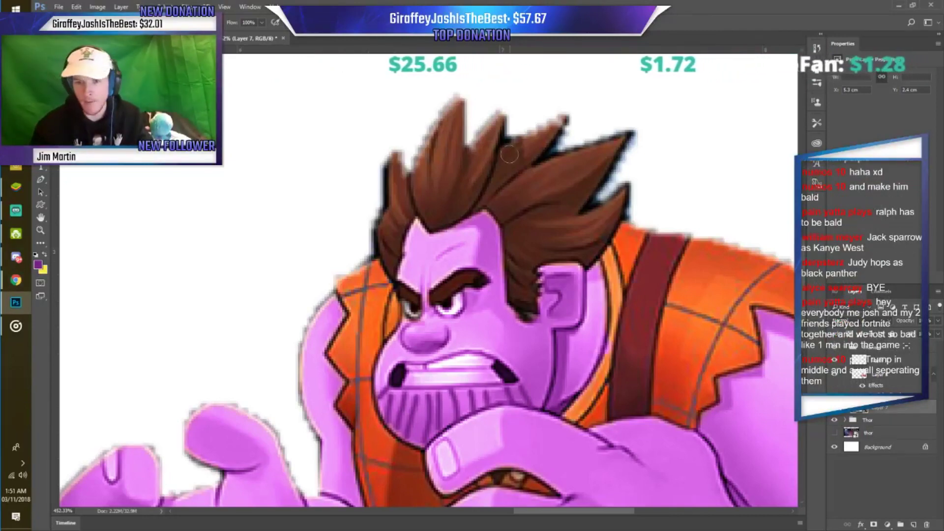
# Paint out Ralph's spiky brown hair and draw a smooth, rounded purple bald scalp.
pyautogui.moveTo(418, 157); pyautogui.dragTo(561, 105)
pyautogui.moveTo(413, 155); pyautogui.dragTo(381, 194)
pyautogui.press(']')
pyautogui.press(']')
pyautogui.press(']')
pyautogui.moveTo(599, 128)
pyautogui.mouseDown()
pyautogui.moveTo(606, 127)
pyautogui.moveTo(610, 163)
pyautogui.moveTo(379, 158)
pyautogui.moveTo(450, 152)
pyautogui.mouseUp()
pyautogui.press('[')
pyautogui.press('[')
pyautogui.press('[')
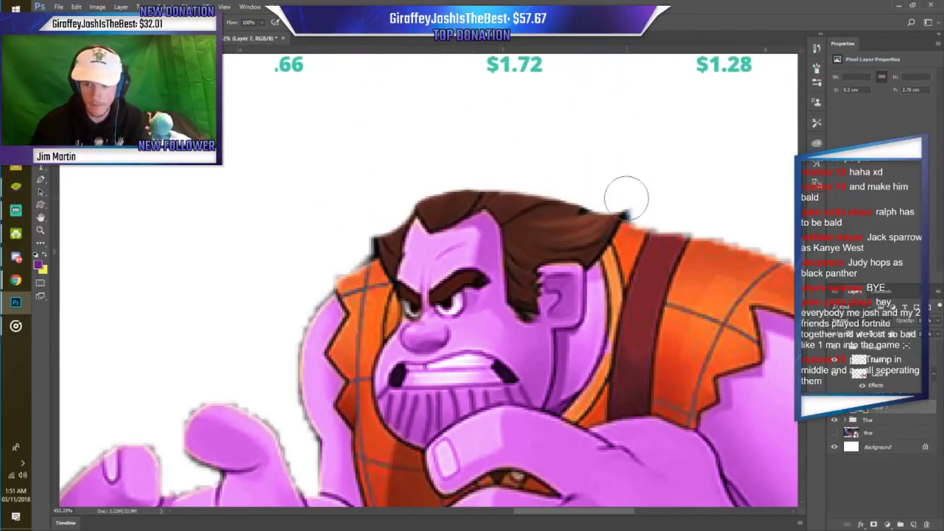
pyautogui.press('[')
pyautogui.press('[')
pyautogui.press('[')
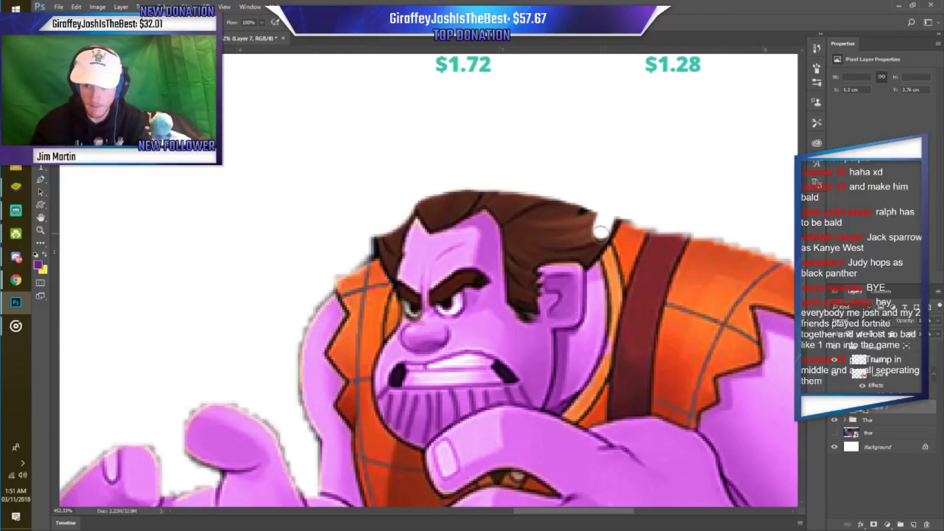
pyautogui.moveTo(608, 210)
pyautogui.mouseDown()
pyautogui.moveTo(590, 251)
pyautogui.moveTo(580, 206)
pyautogui.moveTo(425, 212)
pyautogui.moveTo(436, 192)
pyautogui.mouseUp()
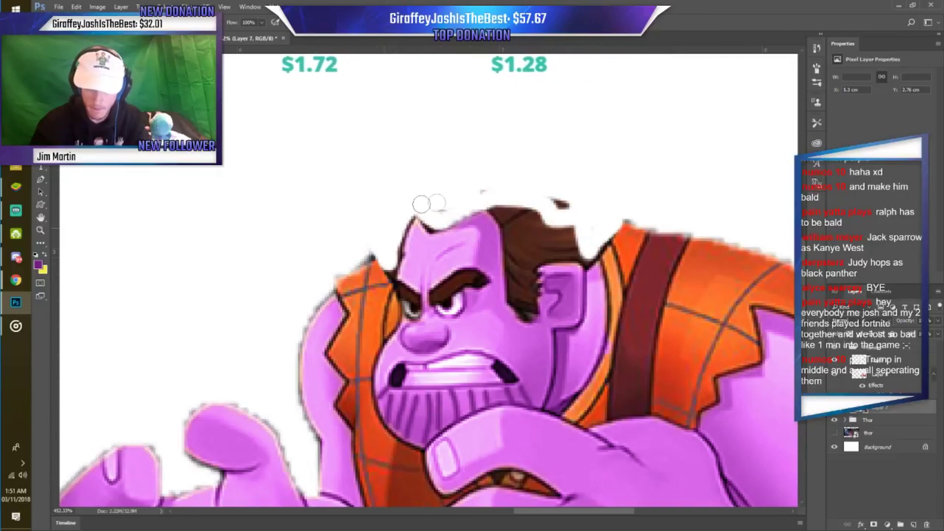
pyautogui.moveTo(508, 214)
pyautogui.mouseDown()
pyautogui.moveTo(512, 250)
pyautogui.moveTo(575, 255)
pyautogui.moveTo(529, 217)
pyautogui.moveTo(516, 236)
pyautogui.moveTo(557, 190)
pyautogui.moveTo(521, 214)
pyautogui.moveTo(449, 211)
pyautogui.mouseUp()
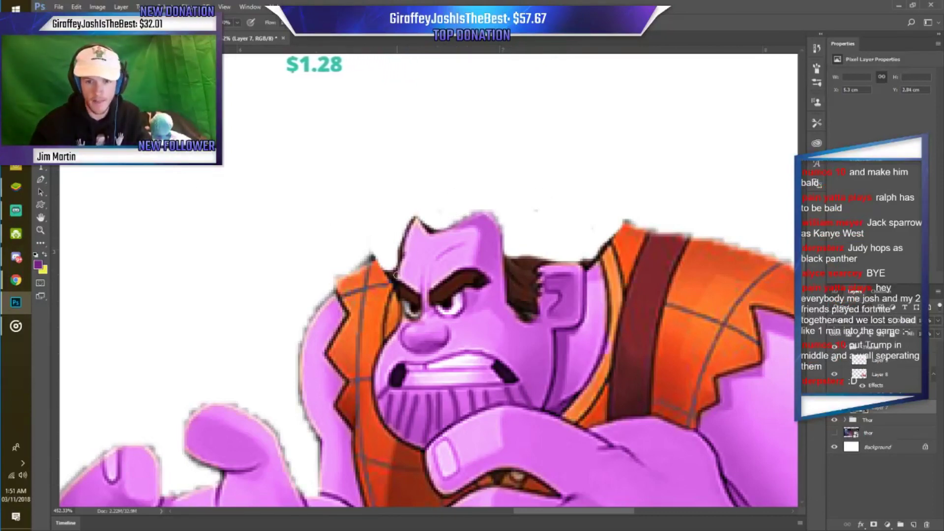
pyautogui.moveTo(417, 217); pyautogui.dragTo(453, 203)
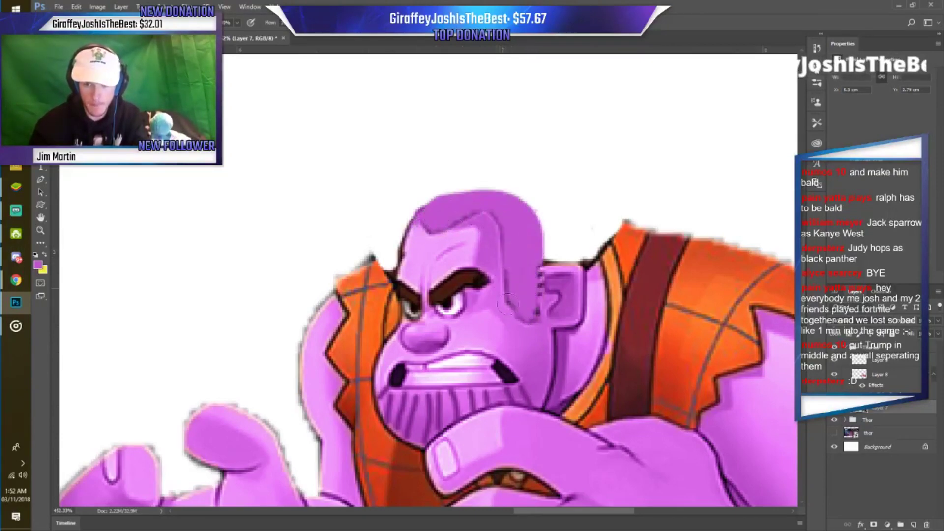
# On Layer 8, add darker purple shading atop the bald head, undoing stray strokes.
pyautogui.click(878, 376)
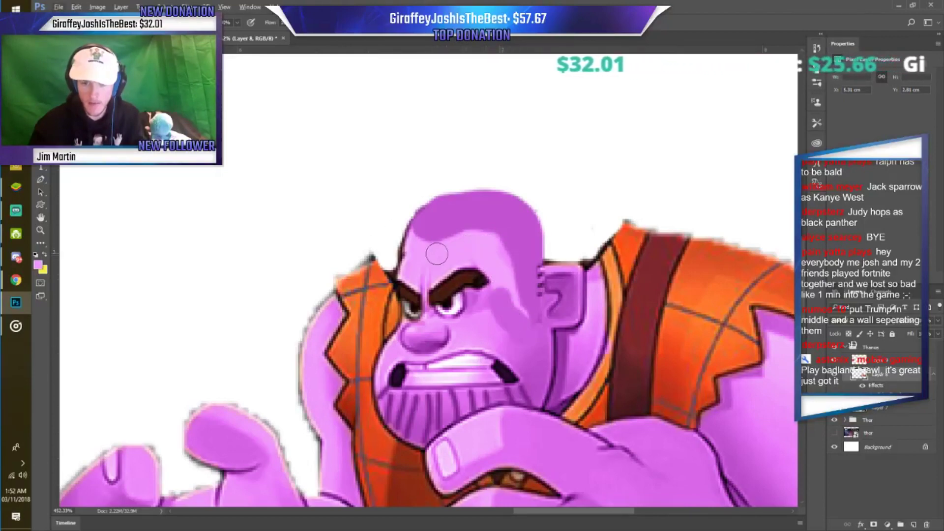
pyautogui.moveTo(438, 242); pyautogui.dragTo(532, 242)
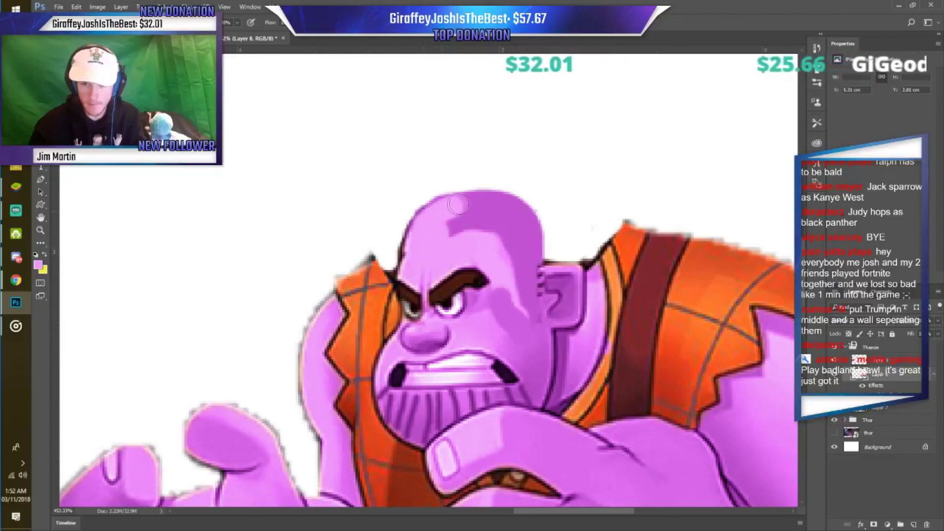
pyautogui.hotkey('ctrl', 'z')
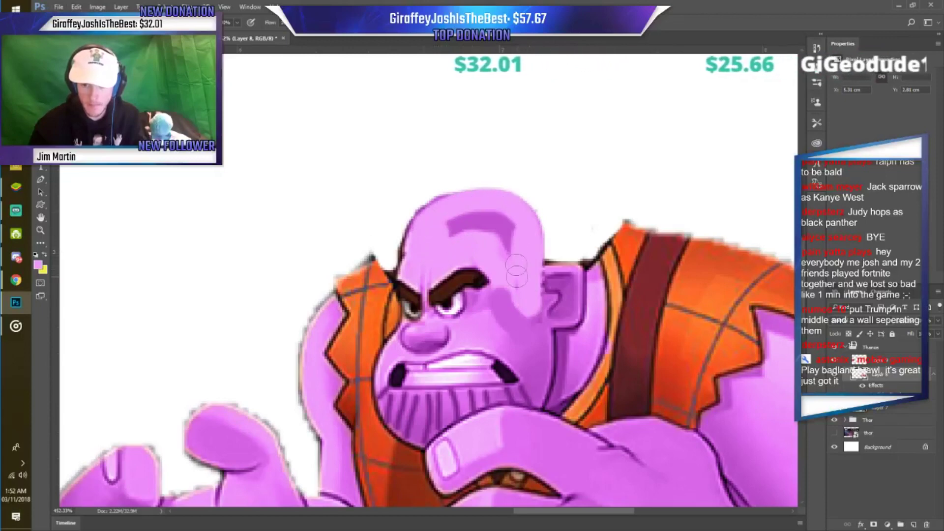
pyautogui.moveTo(499, 215); pyautogui.dragTo(460, 216)
pyautogui.keyDown('alt'); pyautogui.scroll(-5, 555, 285); pyautogui.keyUp('alt')
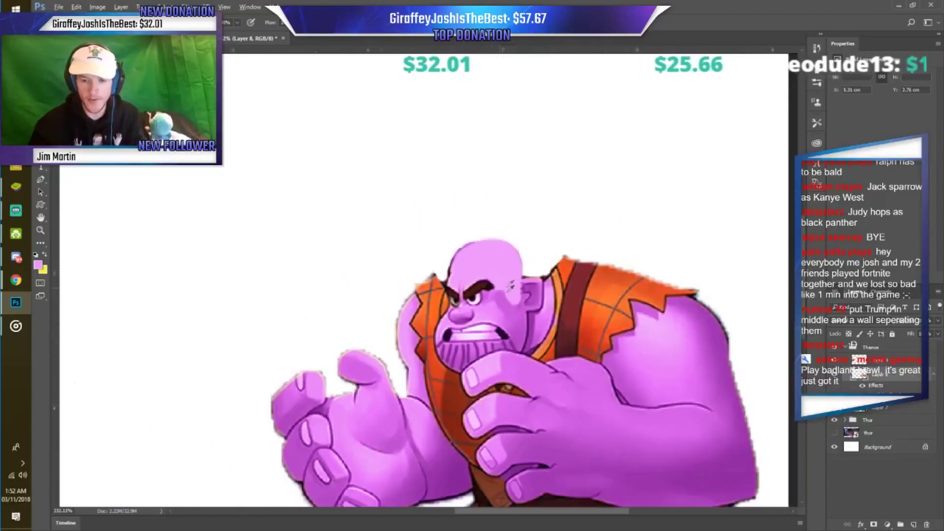
pyautogui.keyDown('alt'); pyautogui.scroll(-3, 555, 285); pyautogui.keyUp('alt')
pyautogui.keyDown('alt'); pyautogui.scroll(-2, 556, 285); pyautogui.keyUp('alt')
pyautogui.keyDown('alt'); pyautogui.scroll(3, 484, 427); pyautogui.keyUp('alt')
pyautogui.keyDown('alt'); pyautogui.scroll(3, 590, 344); pyautogui.keyUp('alt')
pyautogui.keyDown('alt'); pyautogui.scroll(2, 721, 306); pyautogui.keyUp('alt')
pyautogui.moveTo(708, 303); pyautogui.dragTo(641, 306)
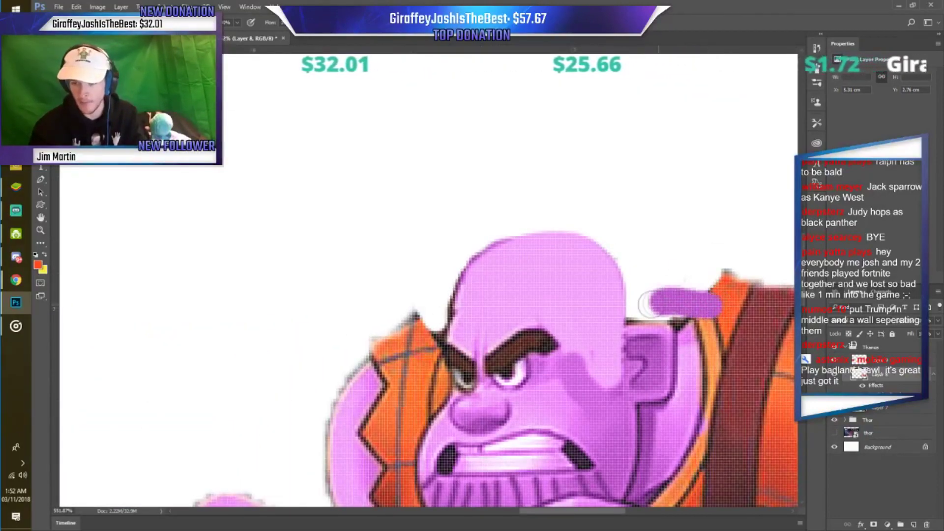
pyautogui.hotkey('ctrl', 'z')
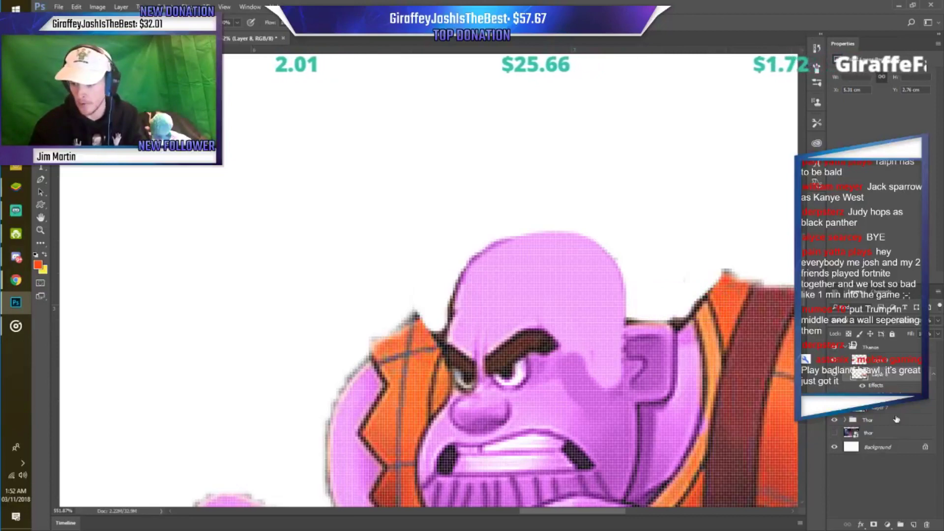
# On Layer 7, paint orange vest into the gaps on both sides of the head.
pyautogui.click(894, 412)
pyautogui.moveTo(735, 294)
pyautogui.mouseDown()
pyautogui.moveTo(628, 299)
pyautogui.moveTo(708, 300)
pyautogui.moveTo(604, 281)
pyautogui.mouseUp()
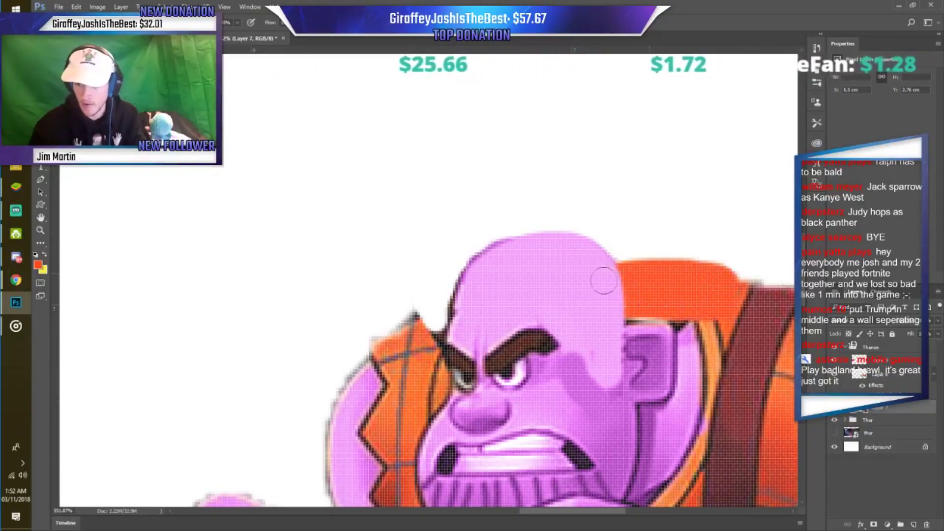
pyautogui.moveTo(455, 301); pyautogui.dragTo(409, 334)
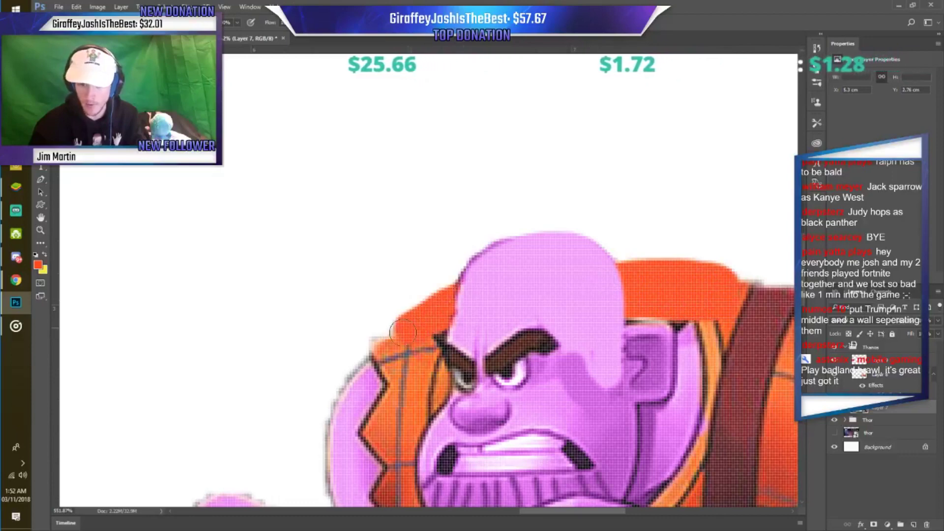
pyautogui.scroll(-10, 453, 318)
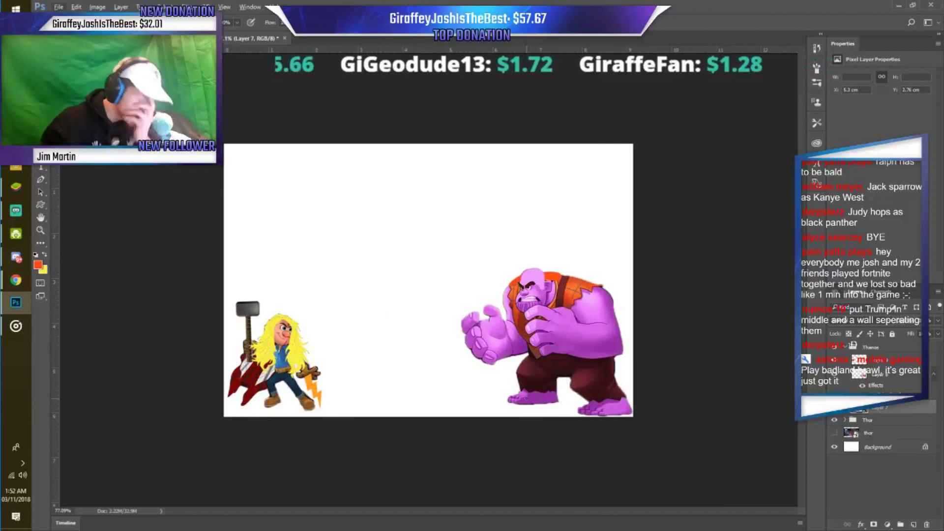
# Save the document and zoom in and out to review the artwork.
pyautogui.hotkey('ctrl', 's')
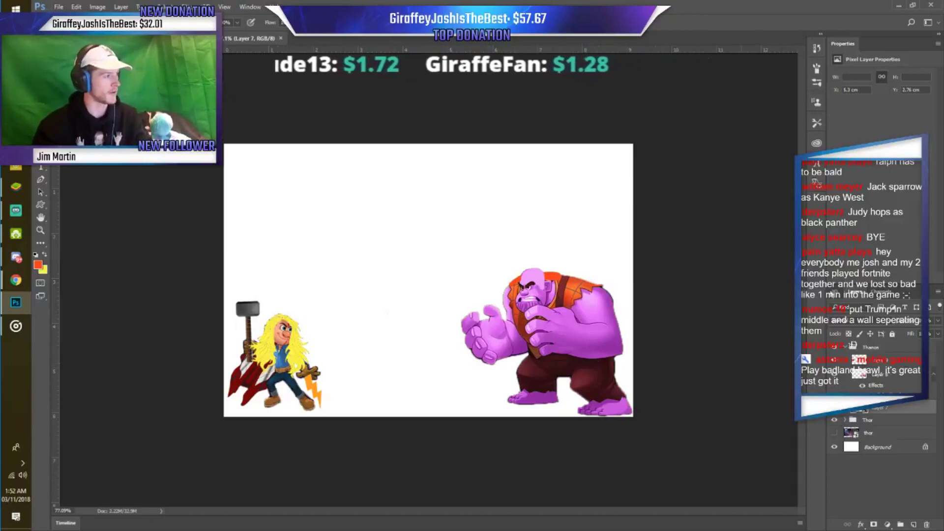
pyautogui.scroll(2, 514, 333)
pyautogui.scroll(2, 514, 333)
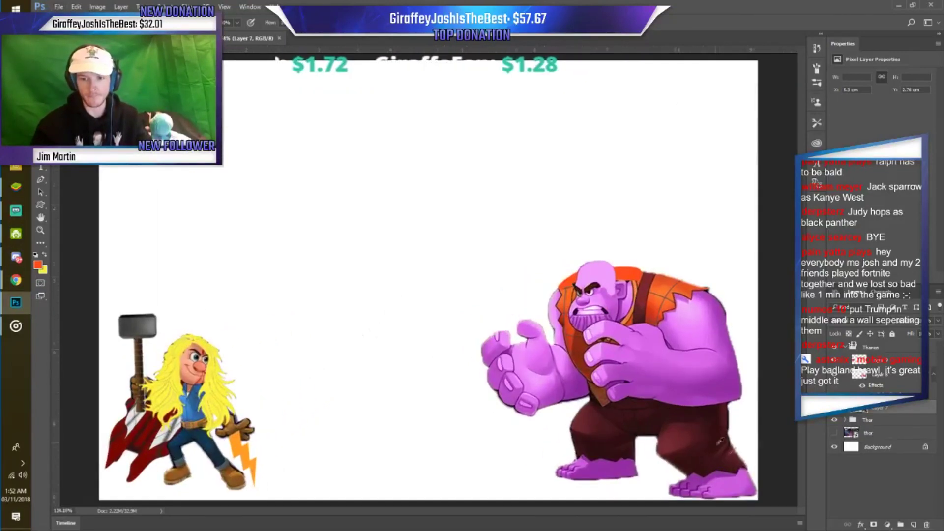
pyautogui.scroll(2, 514, 334)
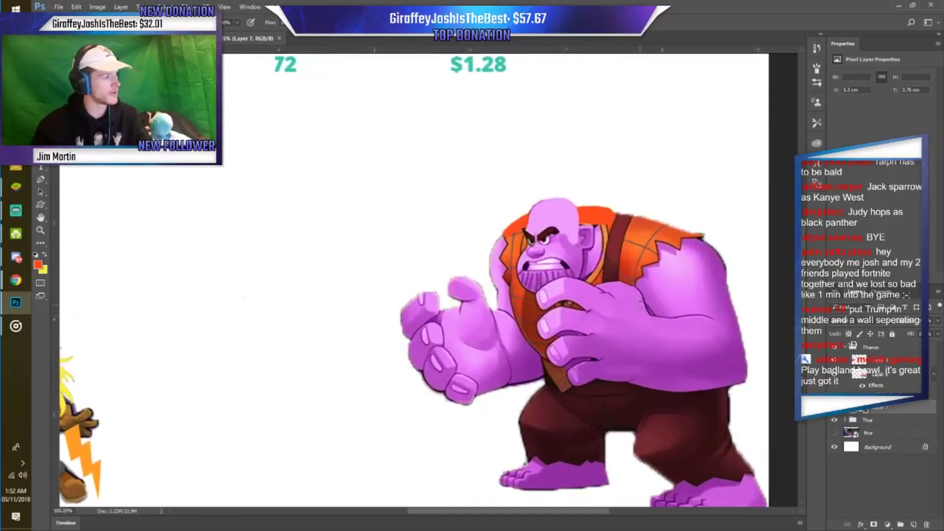
pyautogui.scroll(-1, 634, 413)
pyautogui.scroll(-1, 634, 413)
pyautogui.scroll(-1, 634, 412)
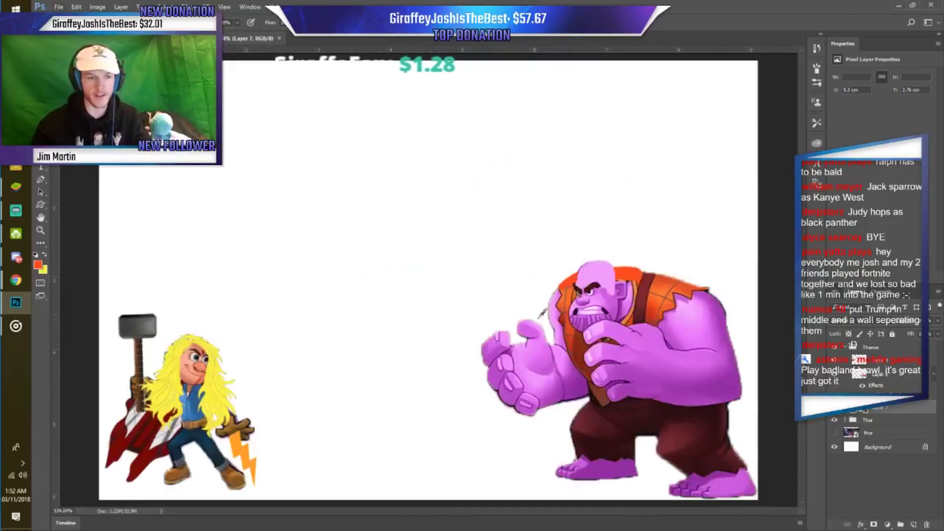
pyautogui.scroll(-1, 634, 413)
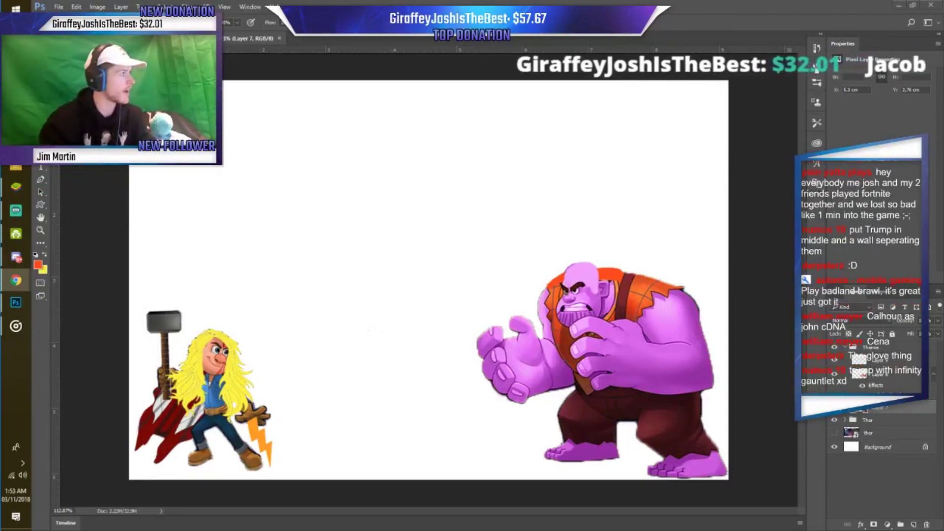
pyautogui.click(896, 6)
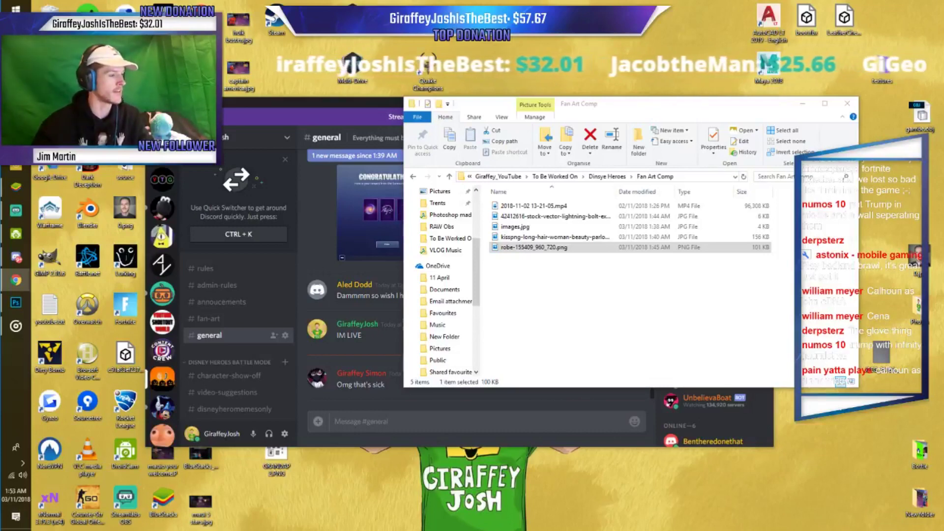
# Copy the infinity gauntlet PNG into Fan Art Comp and drop it onto the canvas.
pyautogui.moveTo(15, 280); pyautogui.dragTo(531, 334)
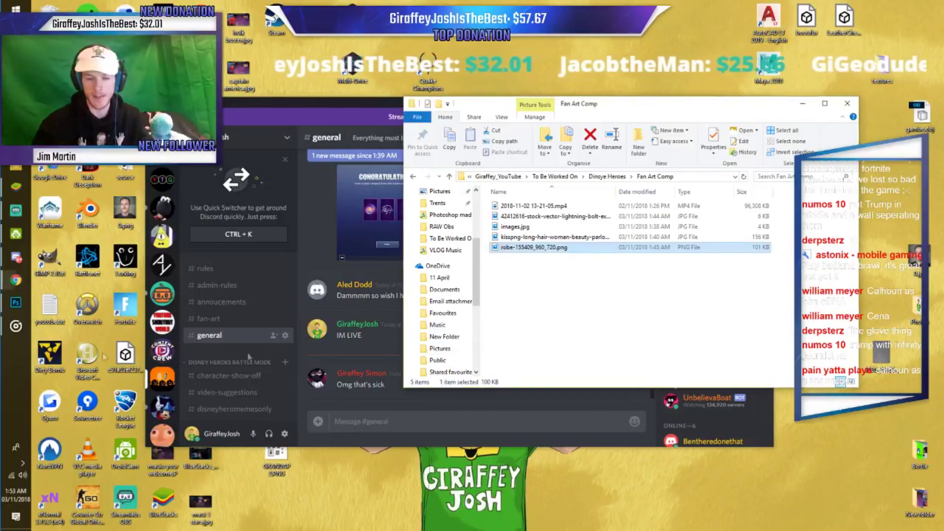
pyautogui.click(16, 302)
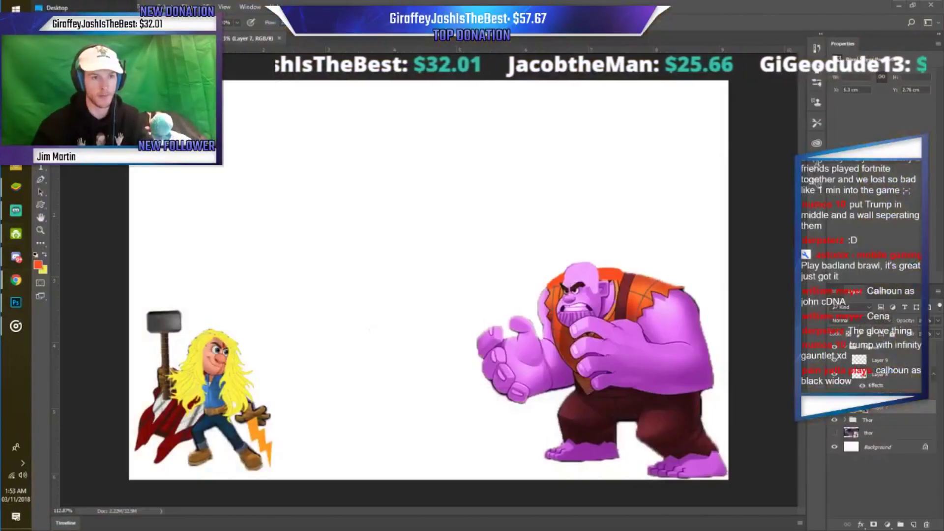
pyautogui.click(187, 49)
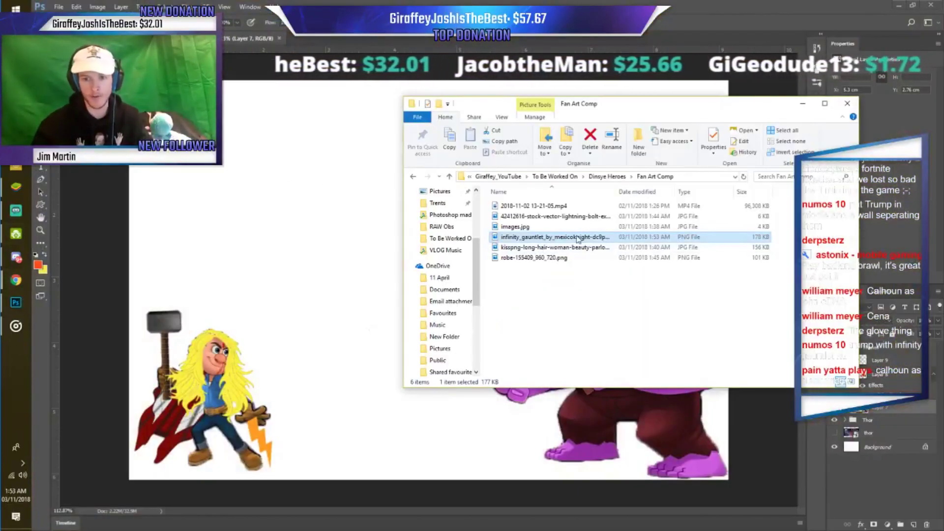
pyautogui.moveTo(578, 239); pyautogui.dragTo(330, 333)
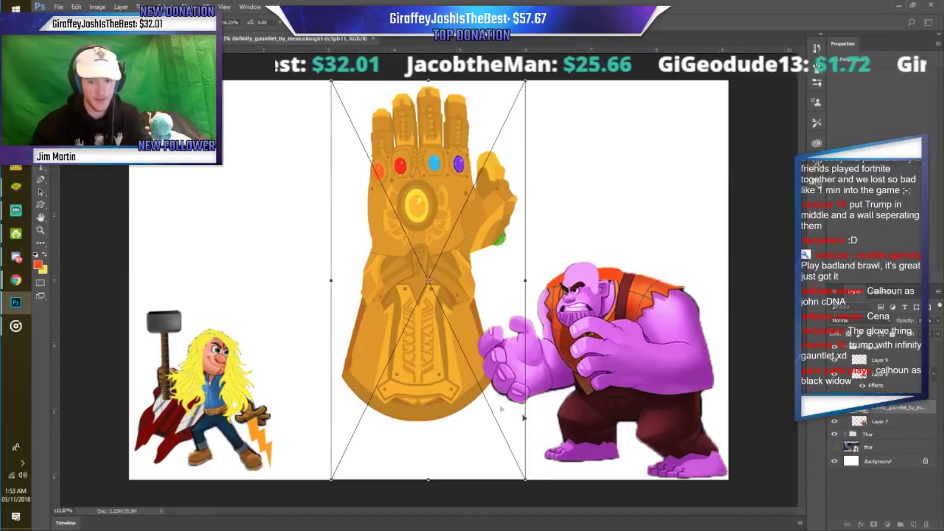
# Rotate the gauntlet sideways, commit it, and move its layer above Thanos's hand layers.
pyautogui.moveTo(524, 417)
pyautogui.mouseDown()
pyautogui.moveTo(528, 134)
pyautogui.moveTo(779, 381)
pyautogui.moveTo(777, 399)
pyautogui.mouseUp()
pyautogui.press('Return')
pyautogui.hotkey('ctrl', '+')
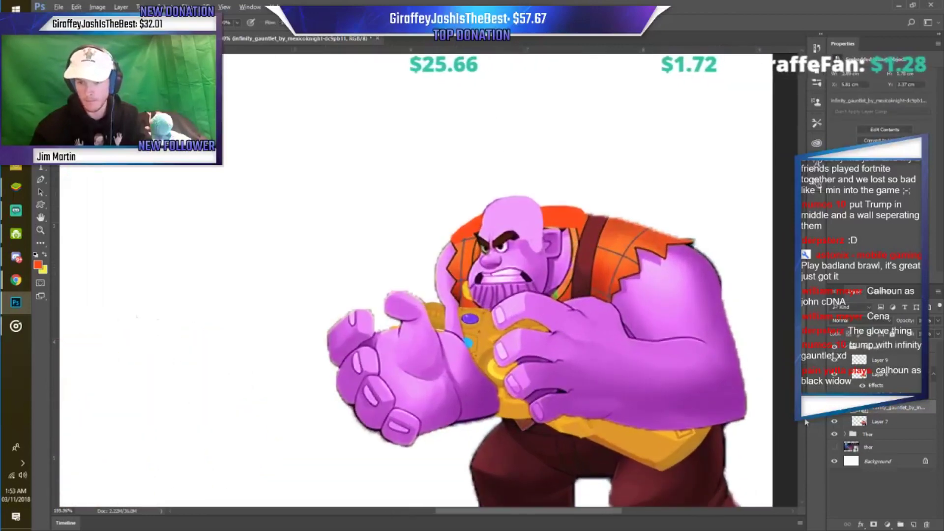
pyautogui.moveTo(907, 404); pyautogui.dragTo(885, 355)
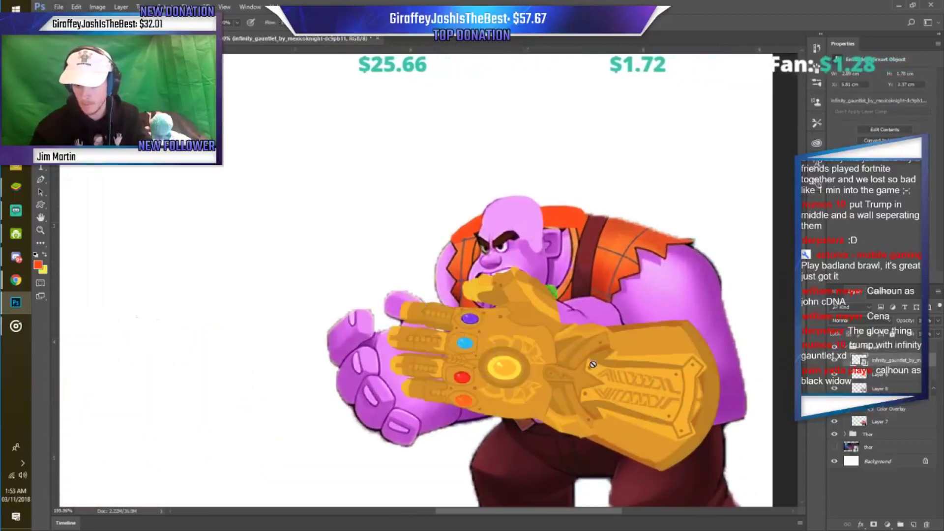
# Scale, rotate and distort the gauntlet with Free Transform to fit over Thanos's fist.
pyautogui.hotkey('ctrl', 't')
pyautogui.moveTo(762, 499)
pyautogui.mouseDown()
pyautogui.moveTo(658, 404)
pyautogui.moveTo(606, 406)
pyautogui.moveTo(622, 415)
pyautogui.mouseUp()
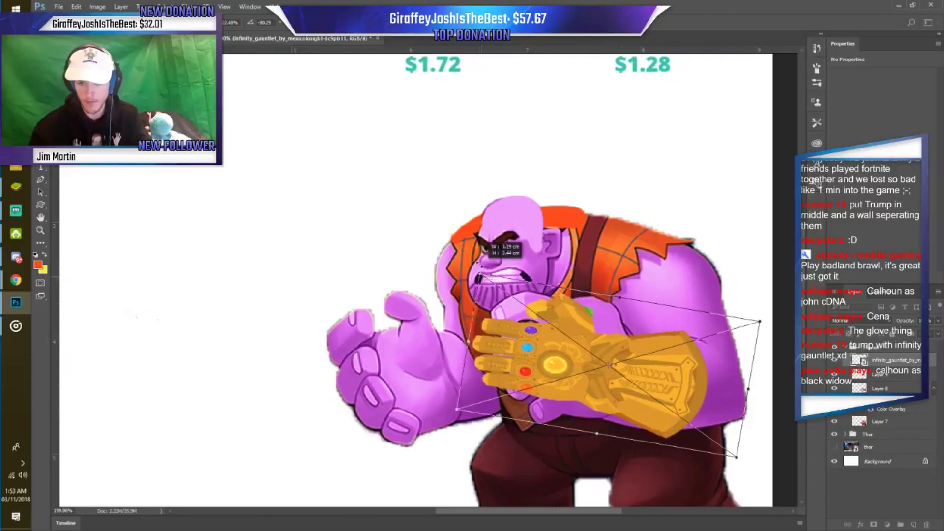
pyautogui.scroll(1, 730, 433)
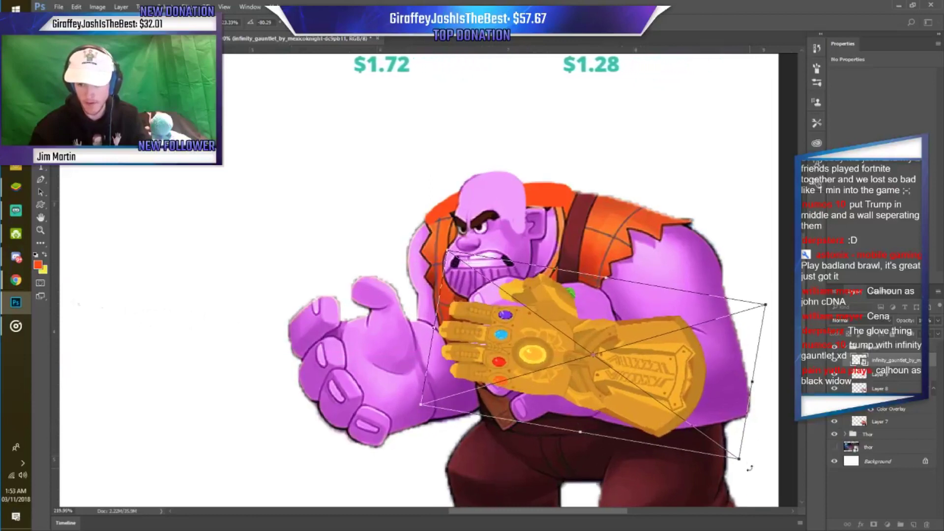
pyautogui.moveTo(753, 448); pyautogui.dragTo(757, 441)
pyautogui.moveTo(444, 256); pyautogui.dragTo(448, 222)
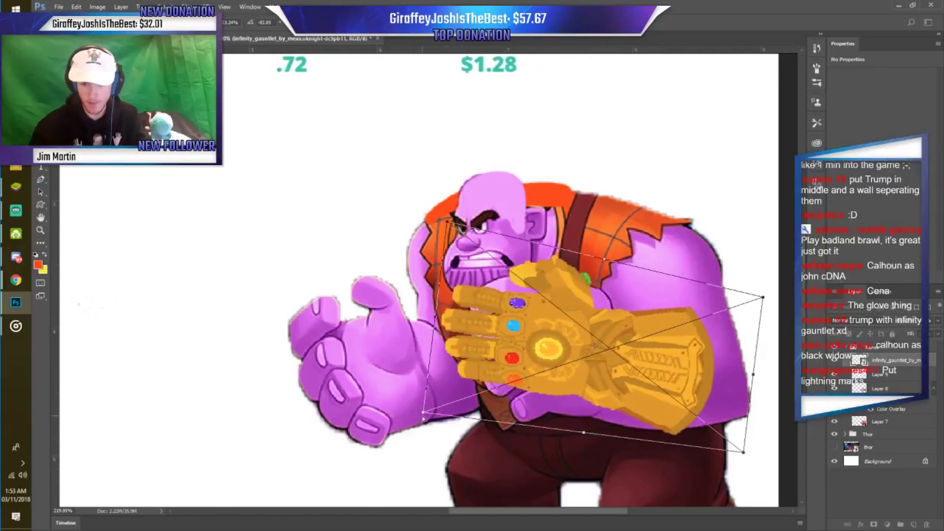
pyautogui.moveTo(423, 413); pyautogui.dragTo(414, 435)
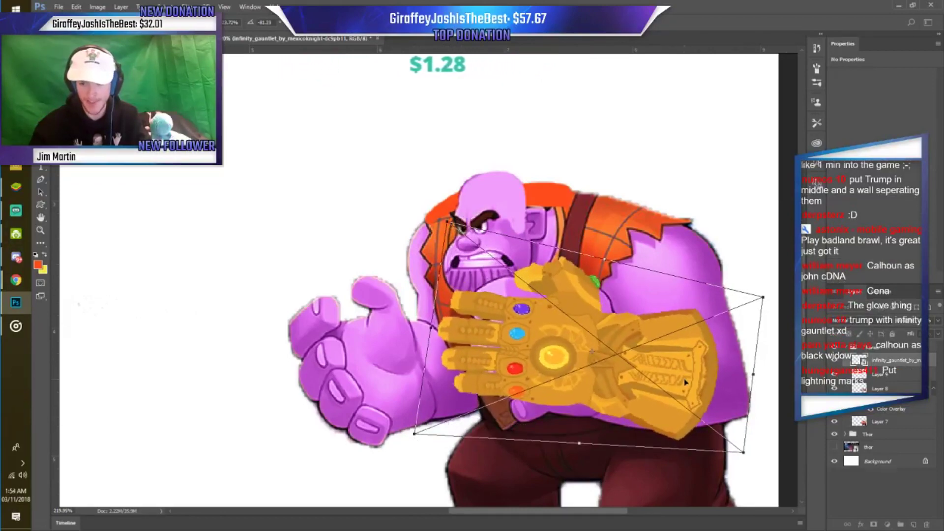
pyautogui.moveTo(685, 380); pyautogui.dragTo(664, 382)
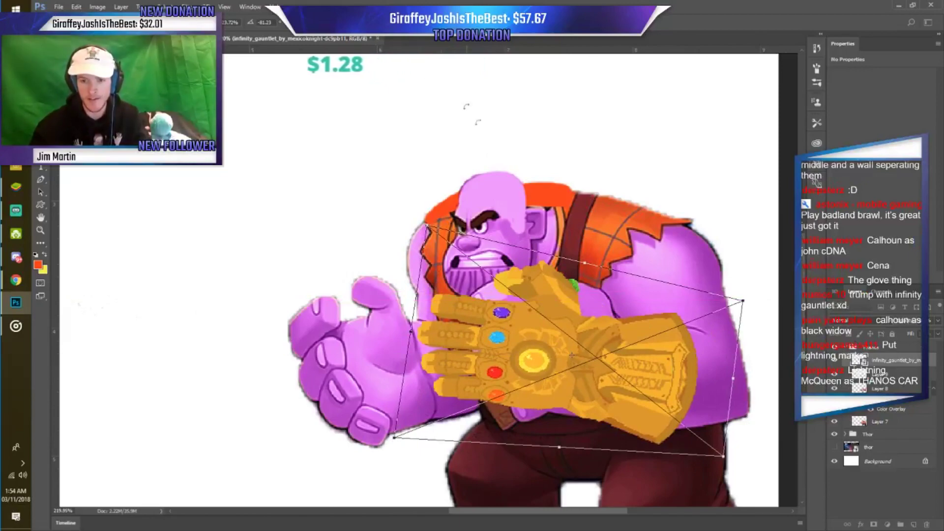
pyautogui.press('Return')
pyautogui.scroll(-2, 678, 360)
pyautogui.scroll(-1, 610, 318)
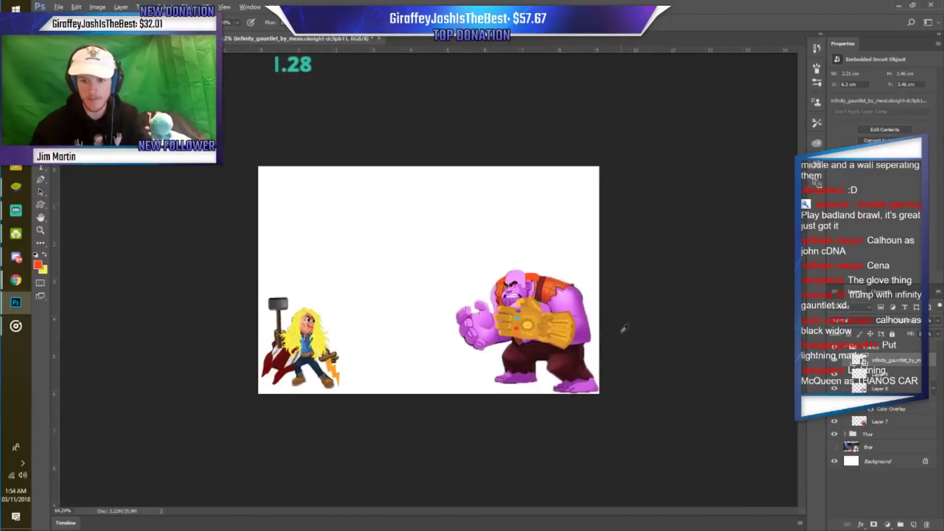
# On Layer 9, paint darker purple over the red patch under Thanos's chin.
pyautogui.scroll(1, 621, 331)
pyautogui.scroll(3, 621, 330)
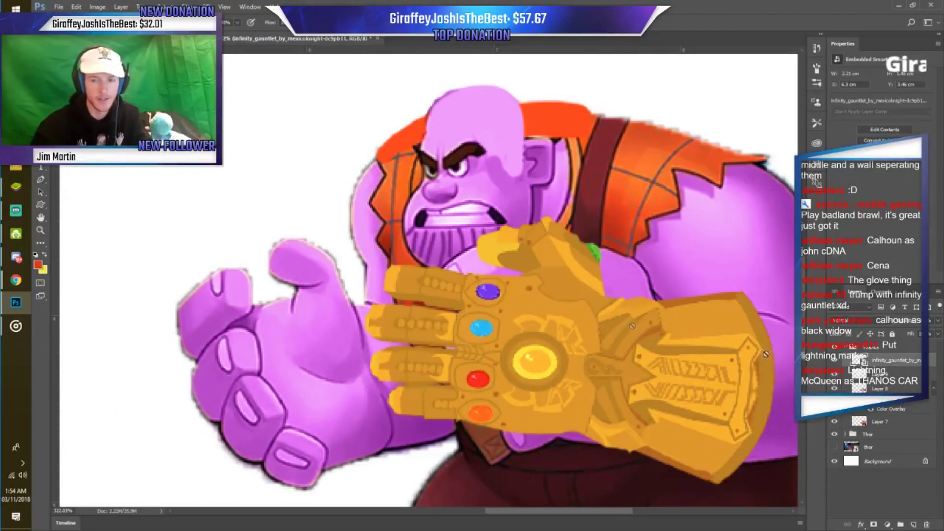
pyautogui.hotkey('alt', ']')
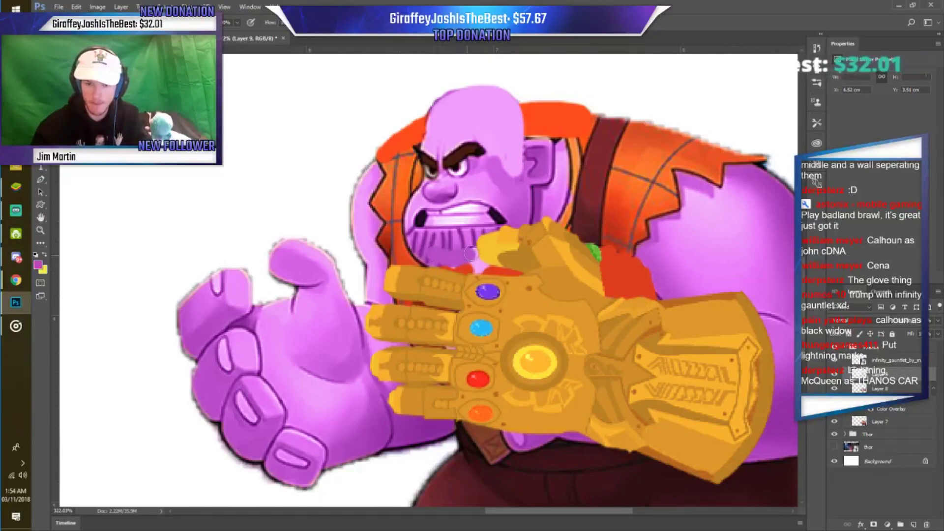
pyautogui.scroll(4, 470, 254)
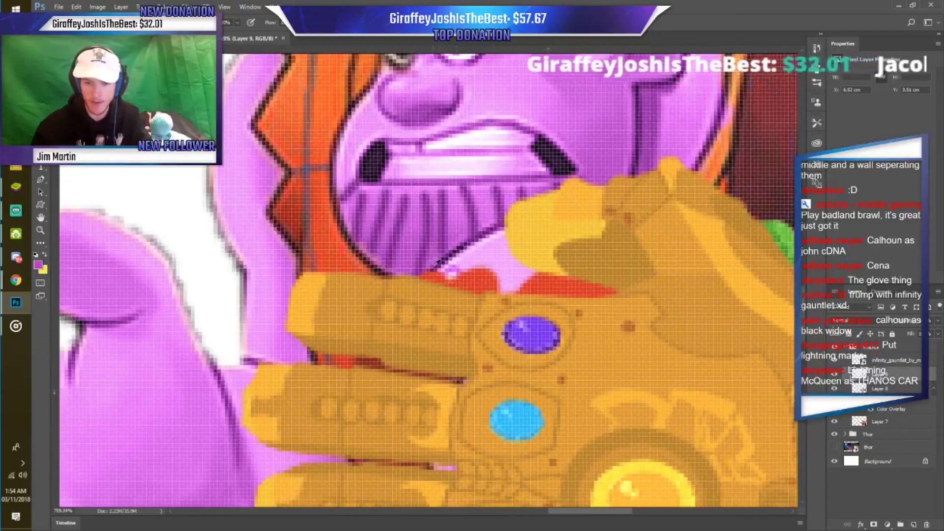
pyautogui.moveTo(437, 263); pyautogui.dragTo(491, 271)
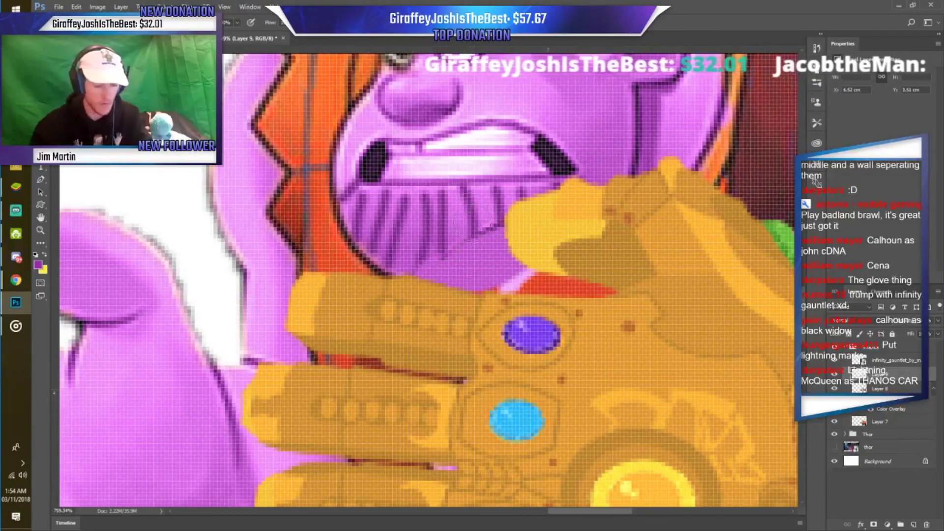
pyautogui.moveTo(473, 237); pyautogui.dragTo(462, 283)
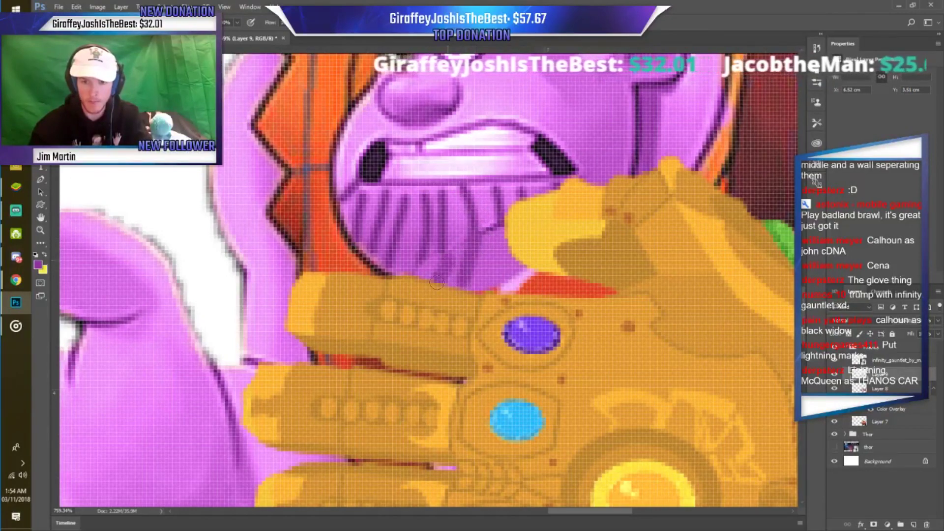
pyautogui.moveTo(502, 234); pyautogui.dragTo(531, 278)
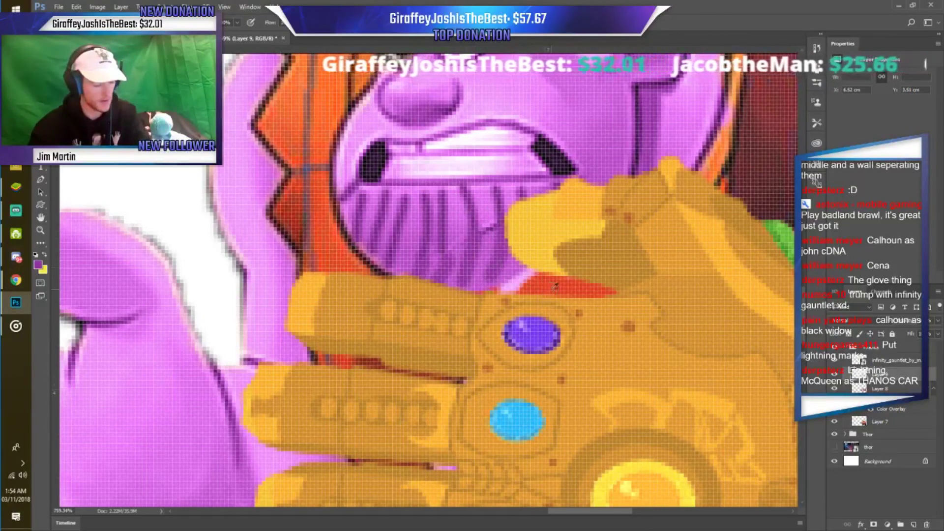
# Sample the dark maroon of the trousers and paint it below the gauntlet.
pyautogui.hotkey('ctrl', '0')
pyautogui.scroll(2, 601, 348)
pyautogui.scroll(3, 601, 348)
pyautogui.scroll(3, 600, 348)
pyautogui.keyDown('alt'); pyautogui.click(608, 290); pyautogui.keyUp('alt')
pyautogui.moveTo(588, 294); pyautogui.dragTo(575, 280)
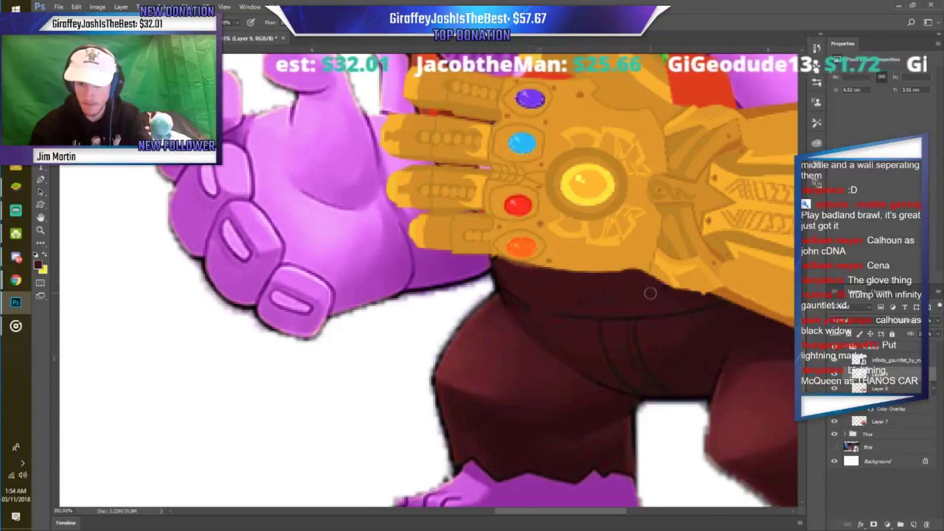
pyautogui.scroll(-3, 644, 288)
pyautogui.scroll(-2, 624, 344)
pyautogui.scroll(-1, 604, 418)
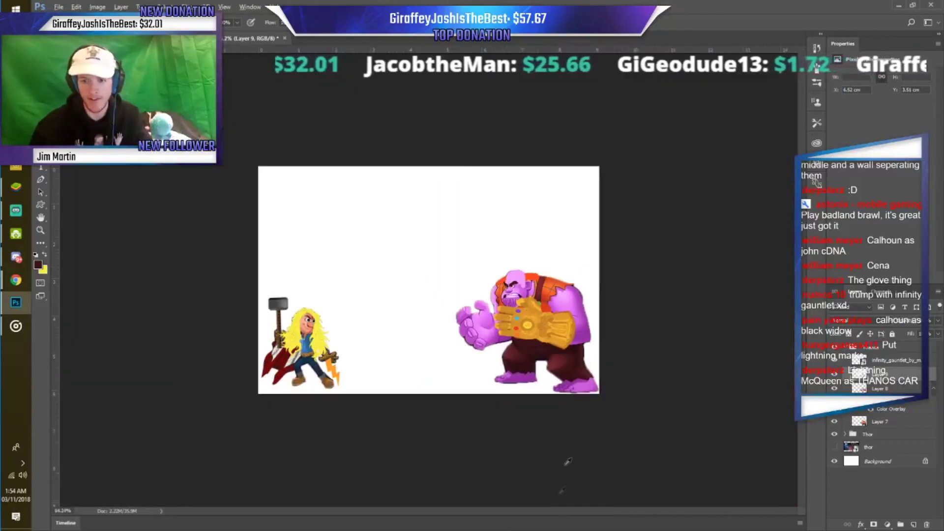
# Save the artwork and sample Thanos's purple skin colour.
pyautogui.hotkey('ctrl', 's')
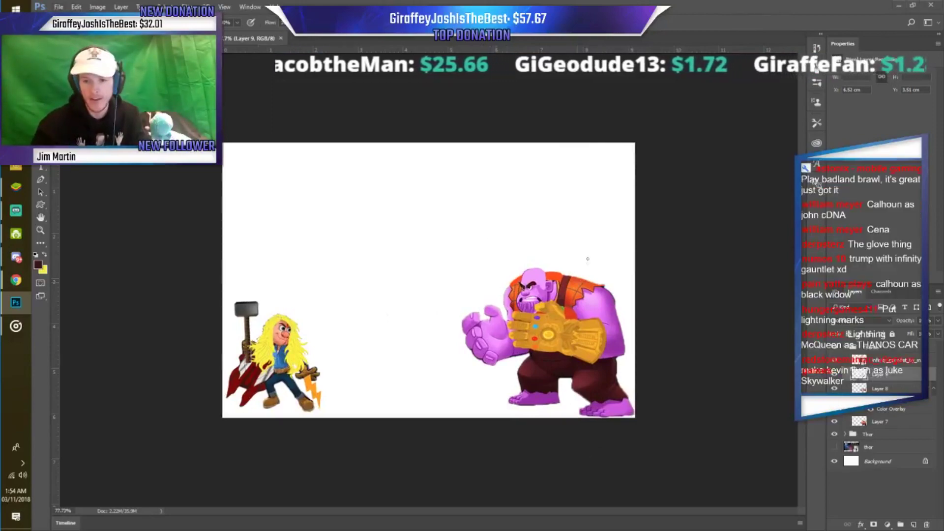
pyautogui.press('super')
pyautogui.press('super')
pyautogui.scroll(2, 536, 280)
pyautogui.scroll(3, 535, 281)
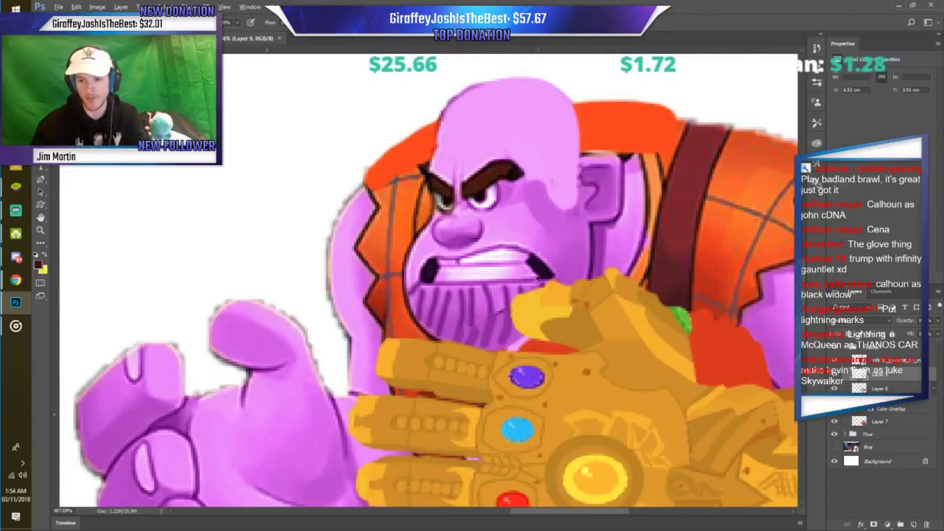
pyautogui.scroll(2, 536, 281)
pyautogui.keyDown('alt'); pyautogui.click(480, 342); pyautogui.keyUp('alt')
pyautogui.scroll(2, 472, 256)
pyautogui.scroll(1, 458, 170)
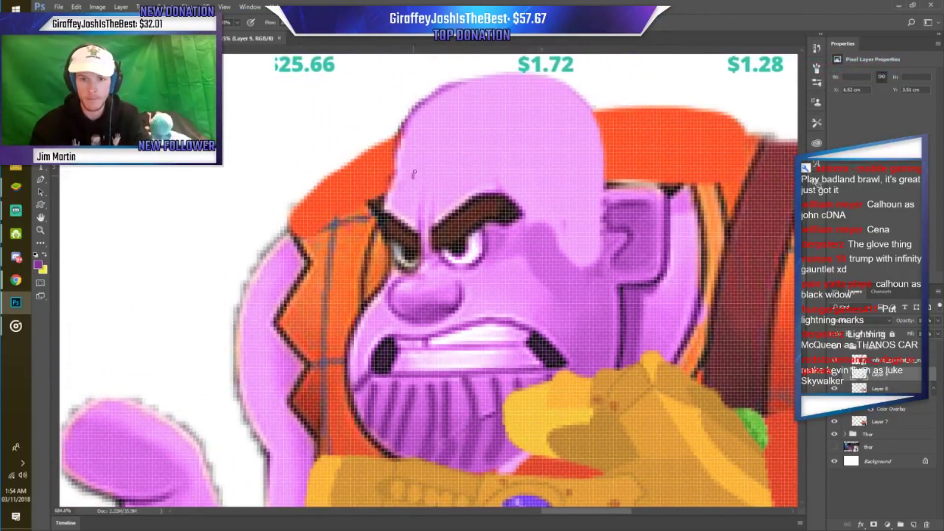
# Brush two wrinkle lines across Thanos's forehead plus creases on its right side.
pyautogui.moveTo(451, 133); pyautogui.dragTo(565, 133)
pyautogui.moveTo(434, 107); pyautogui.dragTo(577, 116)
pyautogui.moveTo(581, 157); pyautogui.dragTo(597, 235)
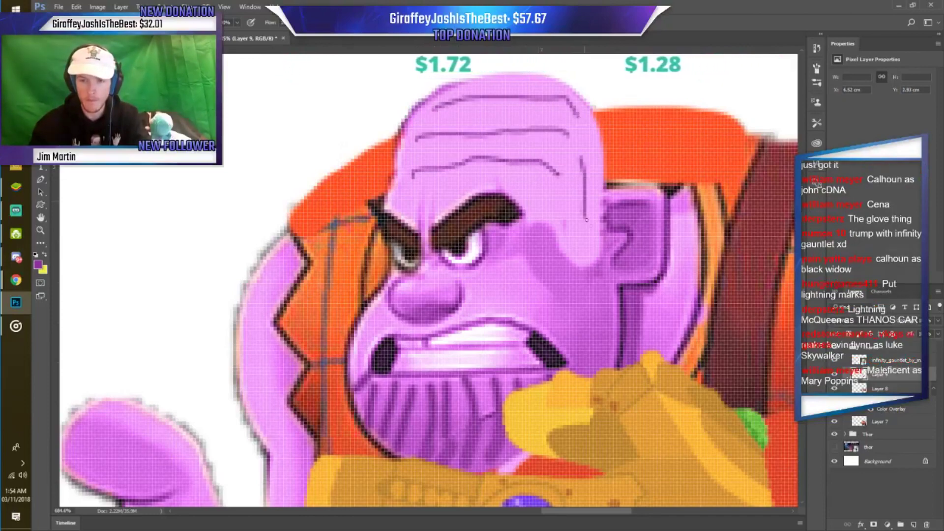
pyautogui.moveTo(542, 198); pyautogui.dragTo(567, 230)
pyautogui.scroll(-6, 502, 242)
pyautogui.scroll(-4, 442, 285)
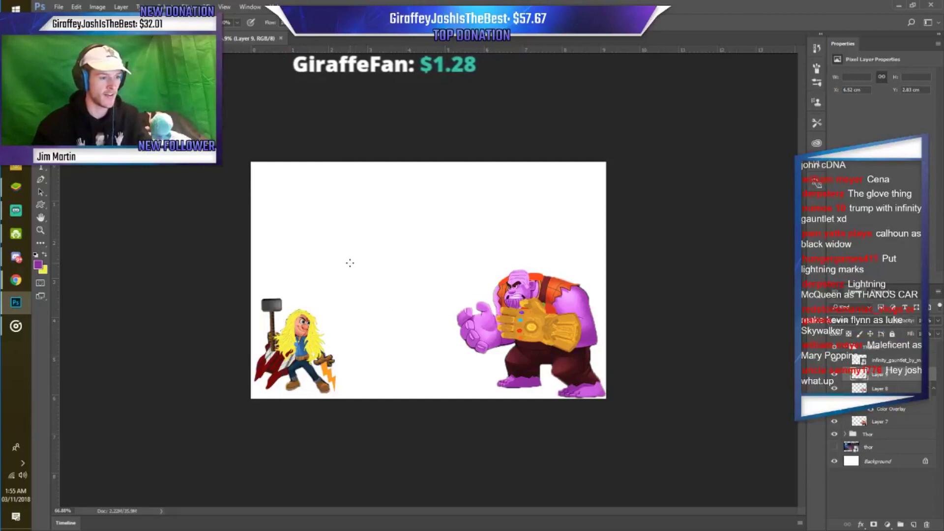
pyautogui.scroll(2, 428, 281)
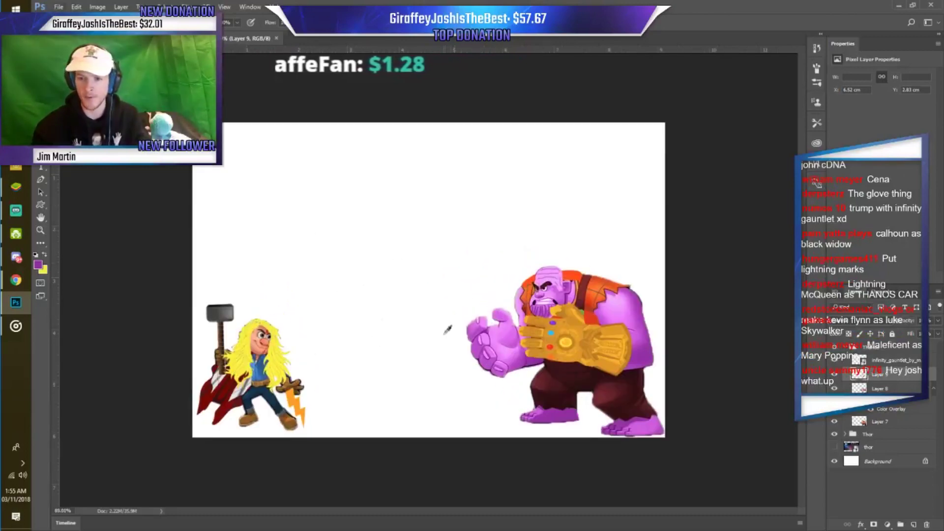
pyautogui.scroll(-1, 449, 327)
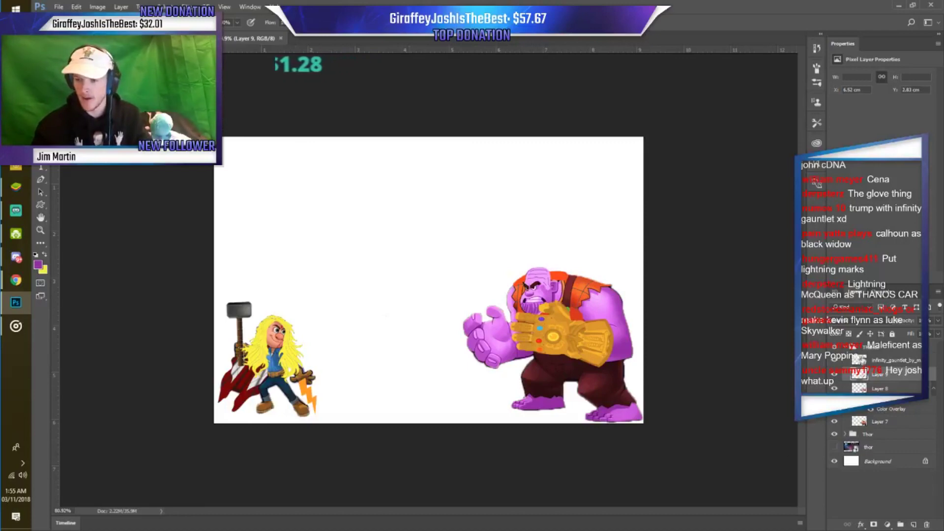
# Create a new layer group beside the Thanos group for Nick Fury.
pyautogui.click(844, 348)
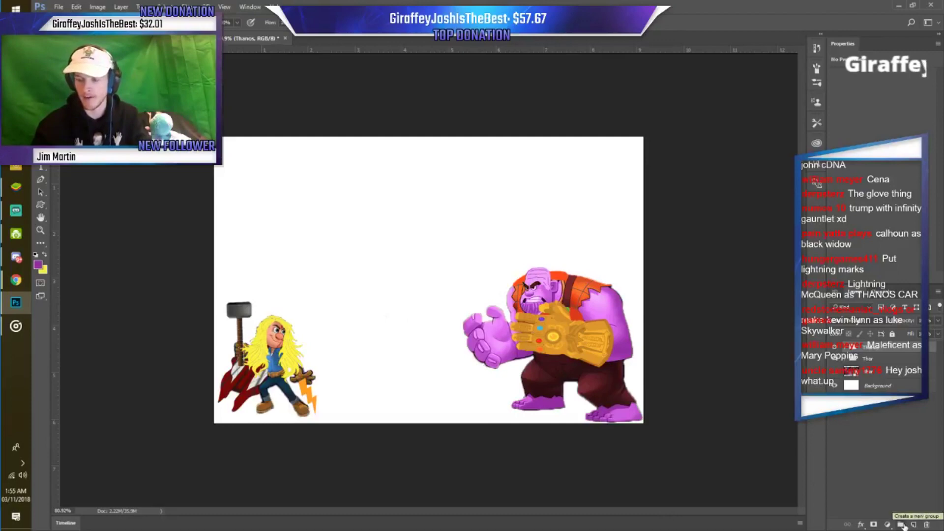
pyautogui.click(903, 526)
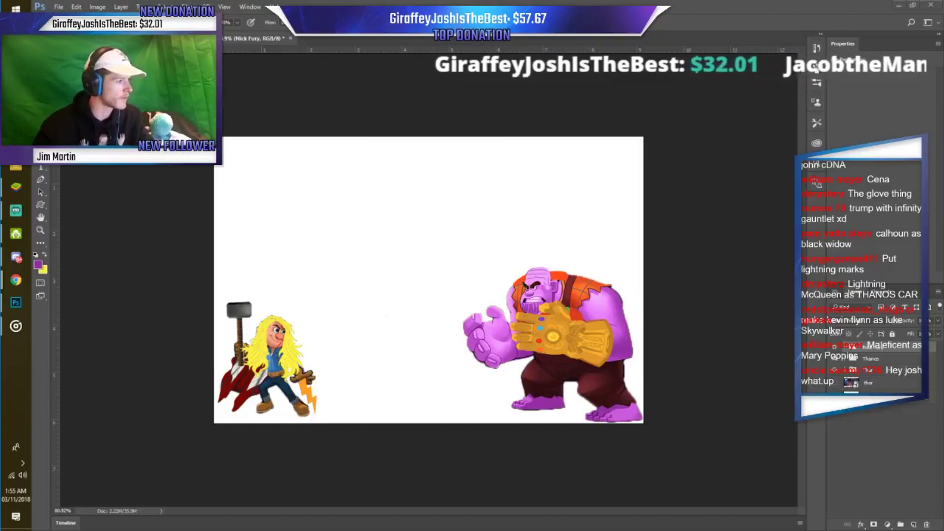
# Drop the Frozone game screenshot onto the canvas and zoom in on it.
pyautogui.moveTo(65, 316); pyautogui.dragTo(376, 303)
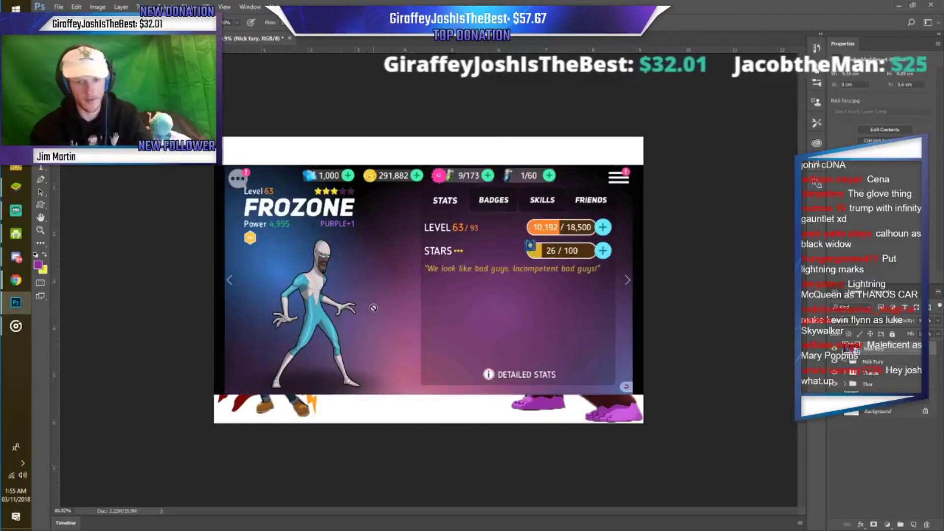
pyautogui.hotkey('ctrl', '+')
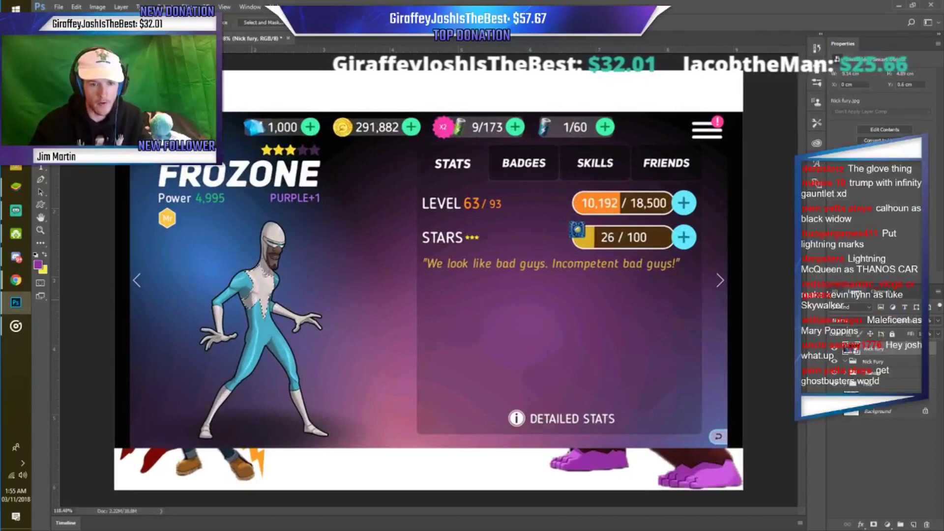
pyautogui.scroll(3, 227, 320)
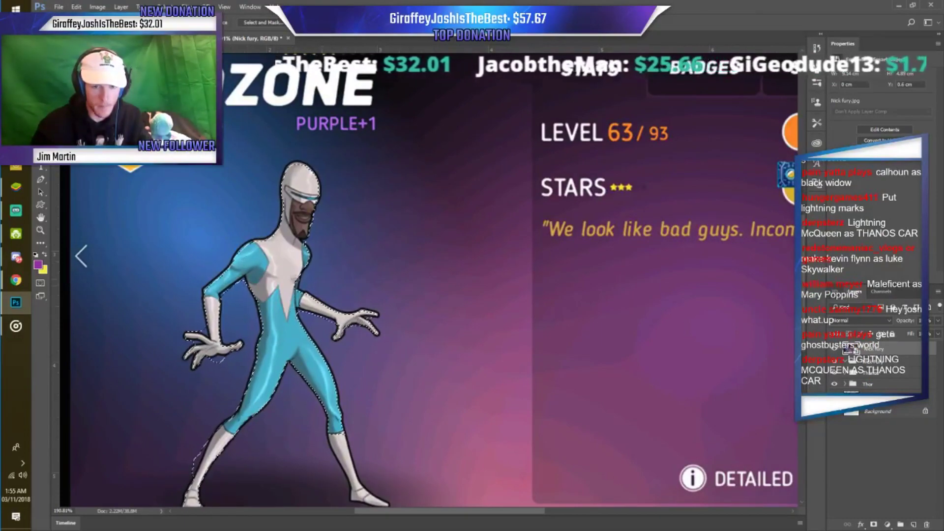
pyautogui.scroll(-3, 296, 262)
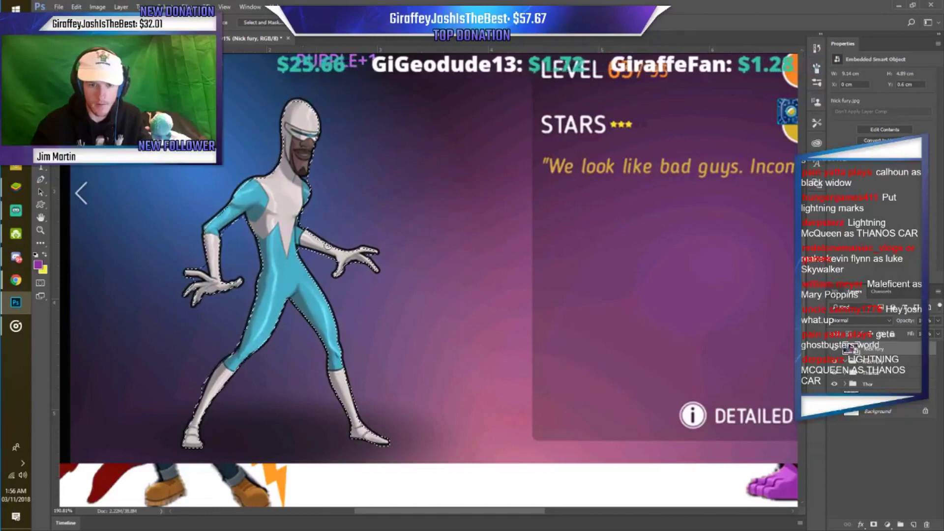
# Copy the selected Frozone to a new layer via Layer via Copy and hide the screenshot.
pyautogui.rightClick(273, 246)
pyautogui.click(337, 323)
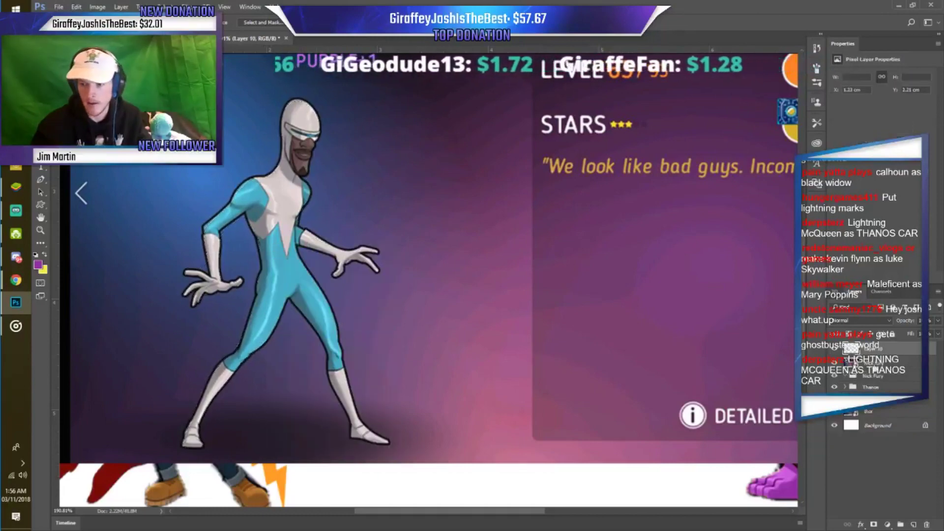
pyautogui.click(834, 364)
pyautogui.scroll(-3, 443, 320)
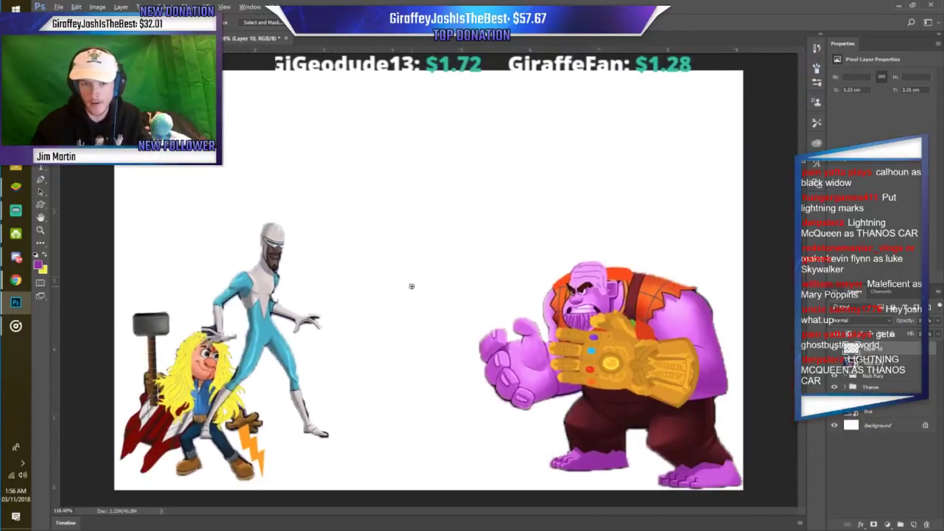
pyautogui.scroll(2, 396, 311)
pyautogui.scroll(1, 345, 327)
pyautogui.scroll(-2, 266, 292)
pyautogui.hotkey('ctrl', 't')
pyautogui.moveTo(295, 324); pyautogui.dragTo(371, 347)
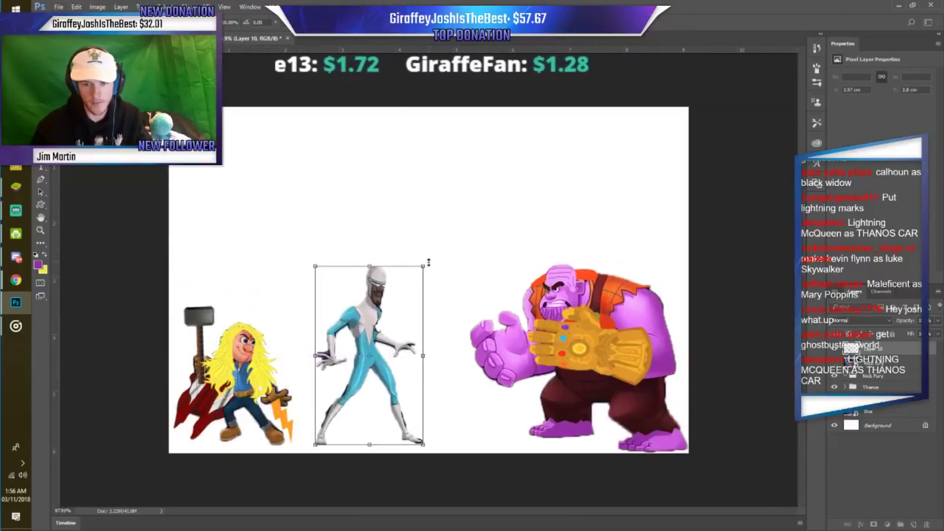
pyautogui.moveTo(423, 266); pyautogui.dragTo(419, 270)
pyautogui.moveTo(383, 305); pyautogui.dragTo(366, 310)
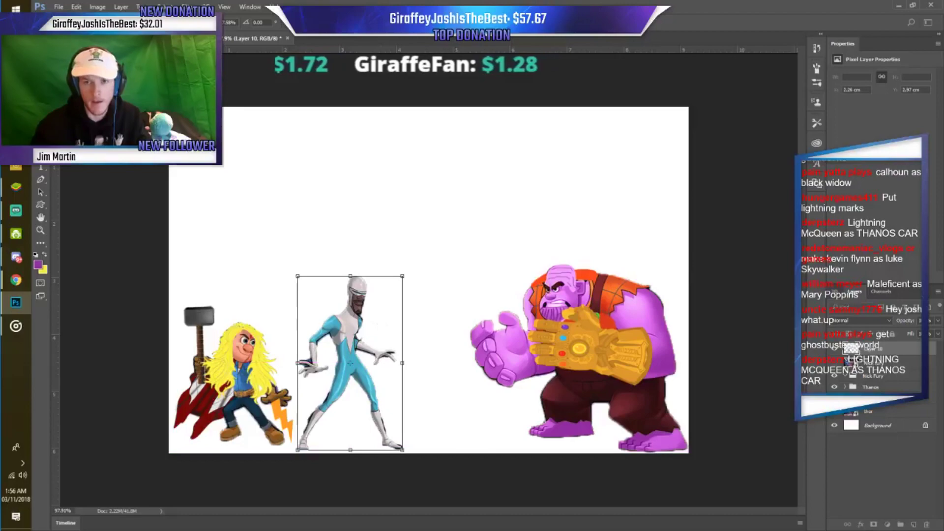
pyautogui.press('Return')
pyautogui.scroll(2, 372, 379)
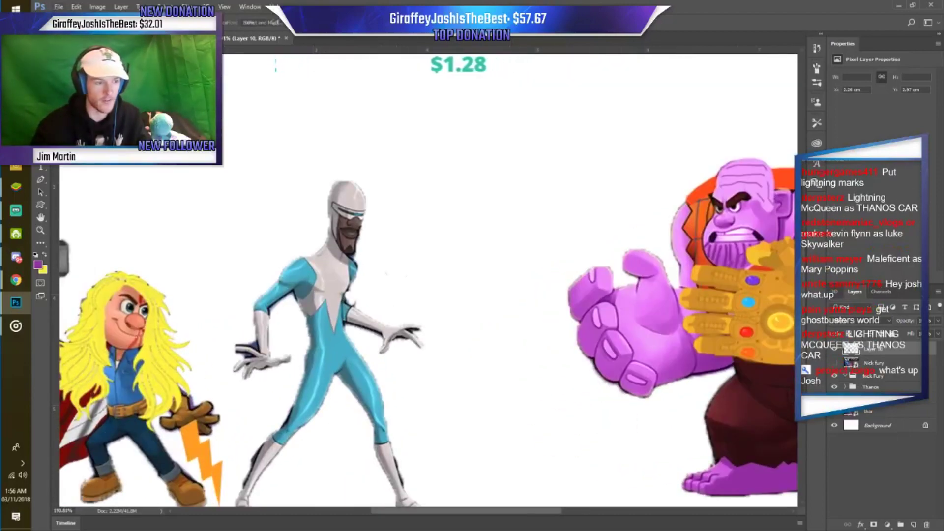
pyautogui.press('b')
pyautogui.scroll(1, 273, 290)
pyautogui.scroll(1, 273, 290)
pyautogui.scroll(1, 273, 290)
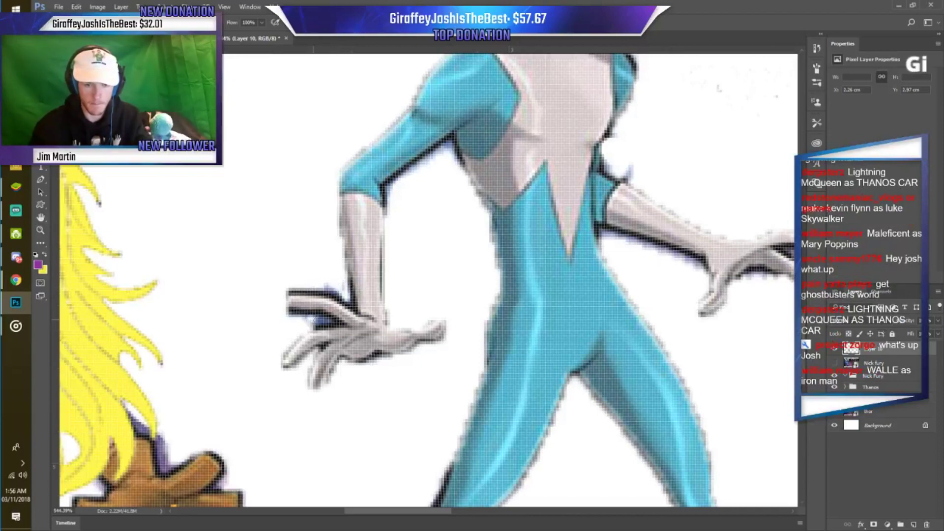
pyautogui.scroll(-2, 737, 262)
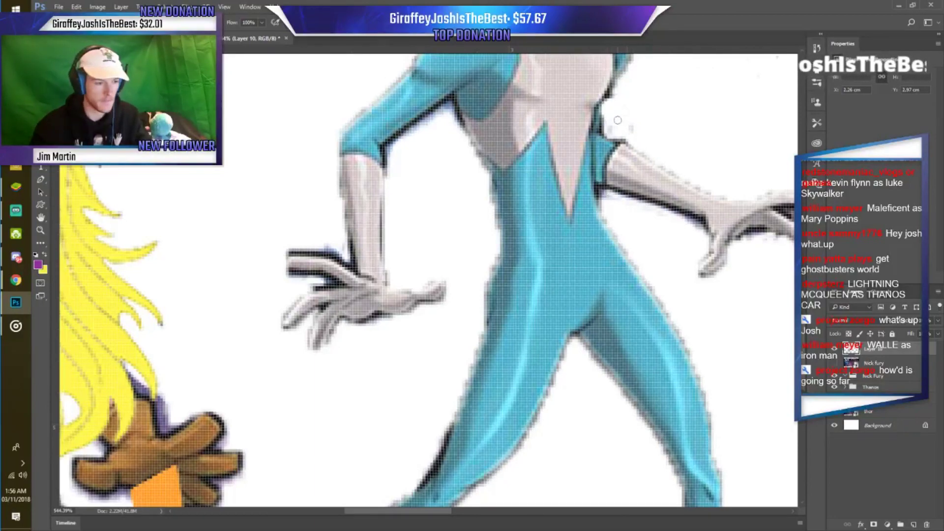
pyautogui.scroll(-5, 544, 160)
pyautogui.scroll(-2, 507, 299)
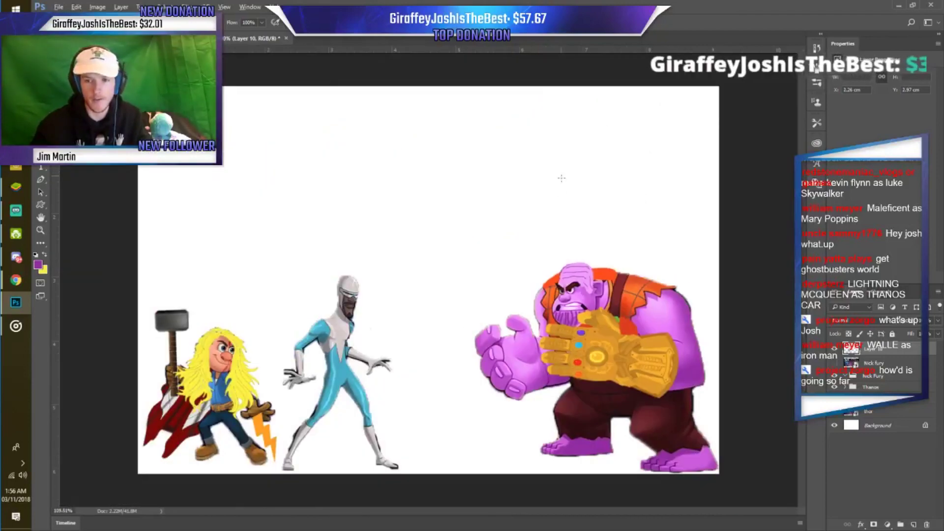
pyautogui.scroll(-1, 507, 299)
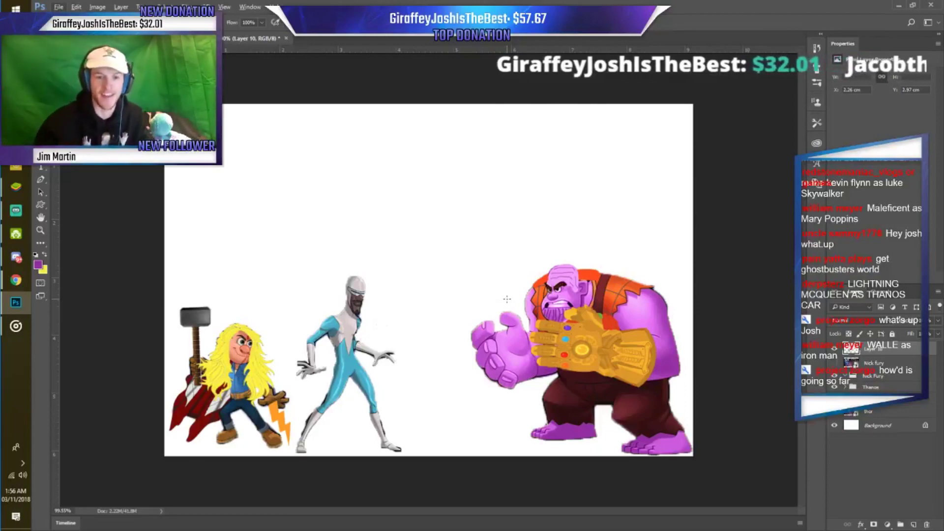
pyautogui.scroll(3, 412, 295)
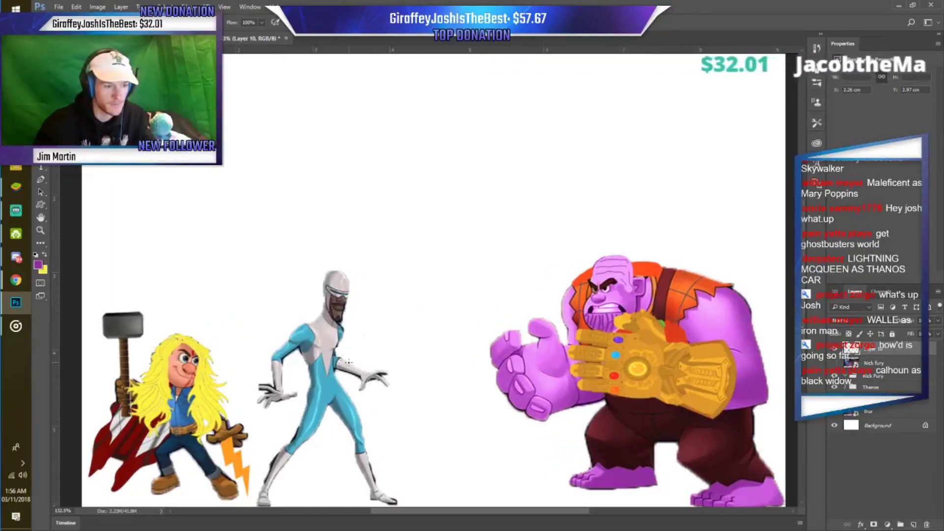
pyautogui.scroll(-2, 349, 363)
pyautogui.scroll(1, 349, 362)
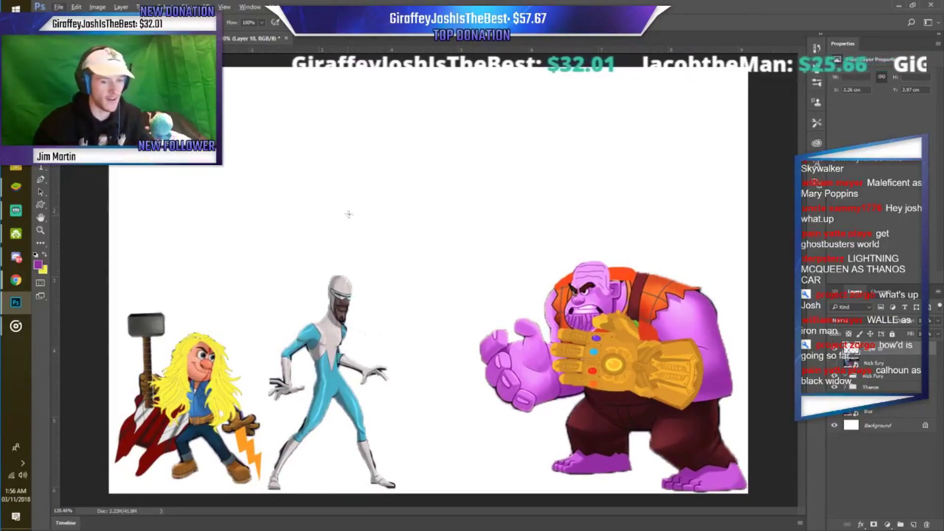
pyautogui.scroll(2, 307, 289)
pyautogui.scroll(2, 307, 289)
pyautogui.scroll(-2, 435, 354)
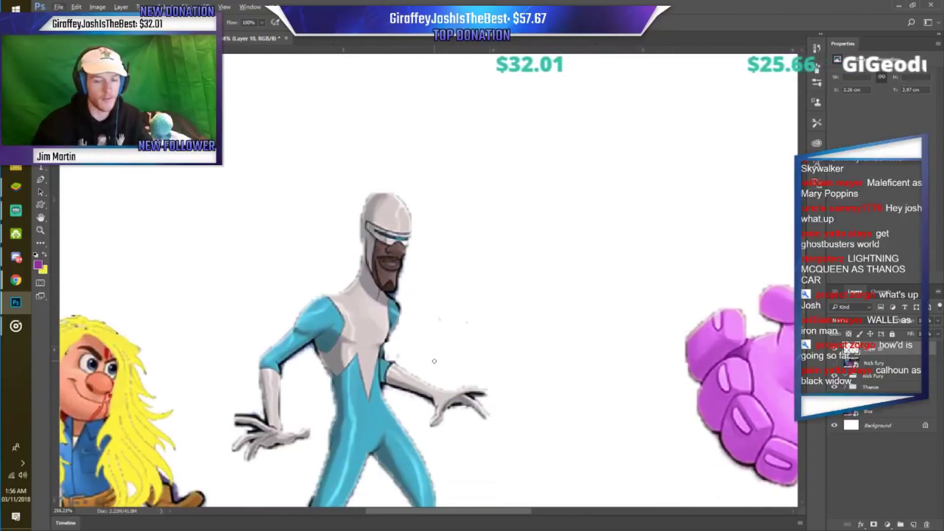
pyautogui.scroll(2, 428, 326)
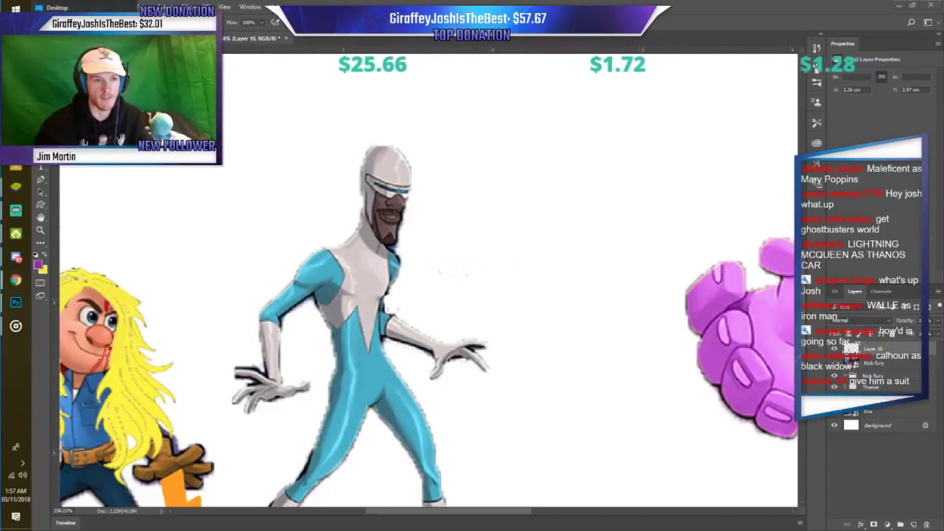
# Cancel the accidentally placed red robe image and show Fan Art Comp as thumbnails.
pyautogui.moveTo(16, 30)
pyautogui.mouseDown()
pyautogui.moveTo(541, 274)
pyautogui.moveTo(400, 210)
pyautogui.mouseUp()
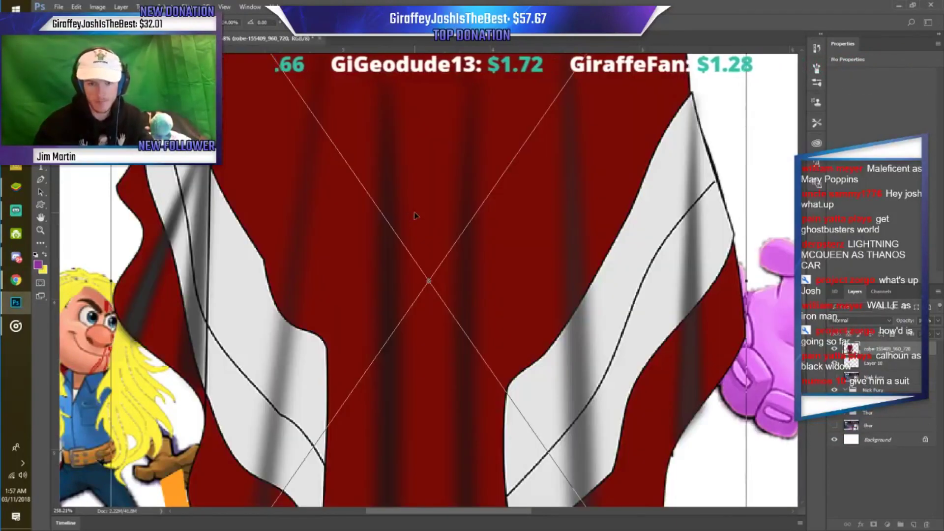
pyautogui.press('Escape')
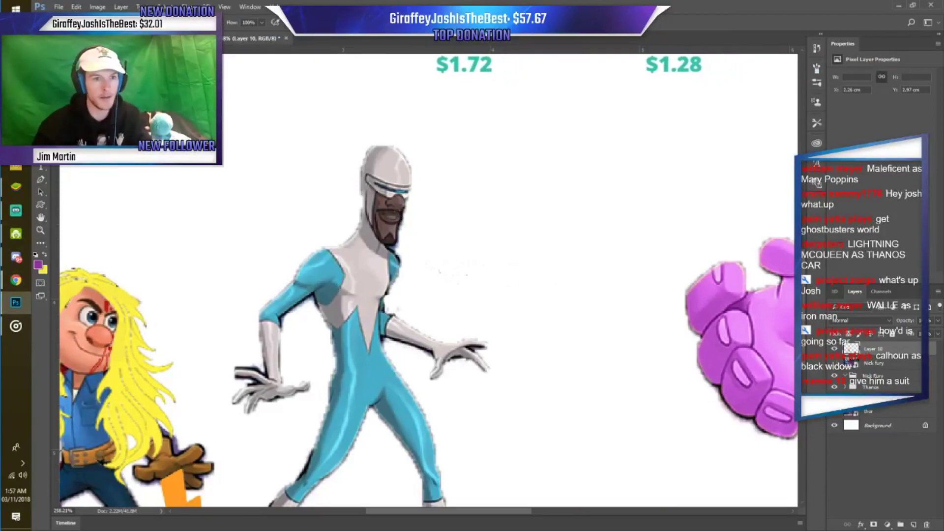
pyautogui.hotkey('alt', 'Tab')
pyautogui.click(540, 257)
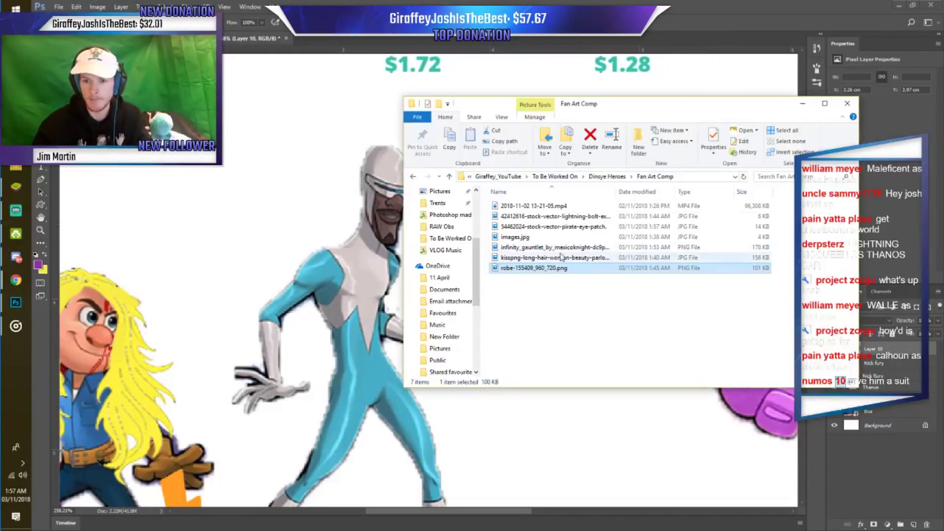
pyautogui.click(850, 382)
# Place the pirate eye-patch image into the artwork and rasterize it.
pyautogui.doubleClick(619, 217)
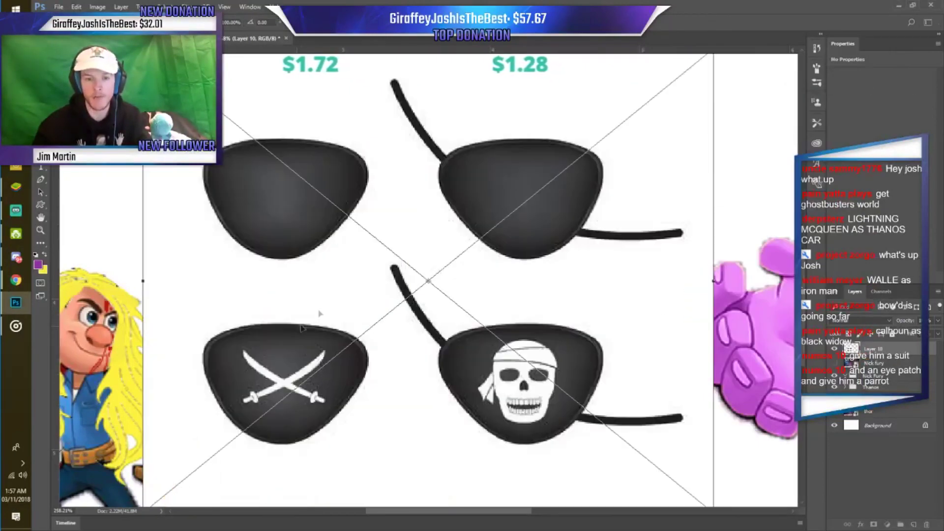
pyautogui.hotkey('ctrl', '0')
pyautogui.press('e')
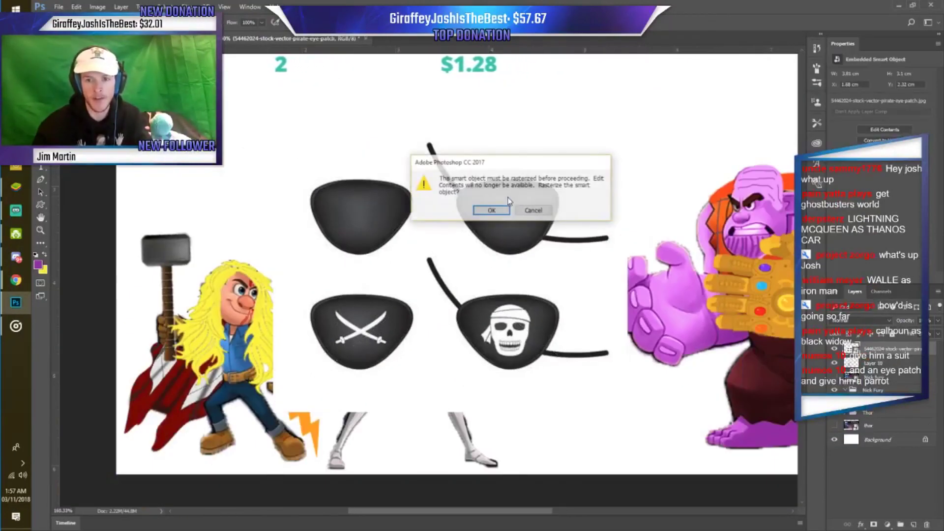
pyautogui.press('Return')
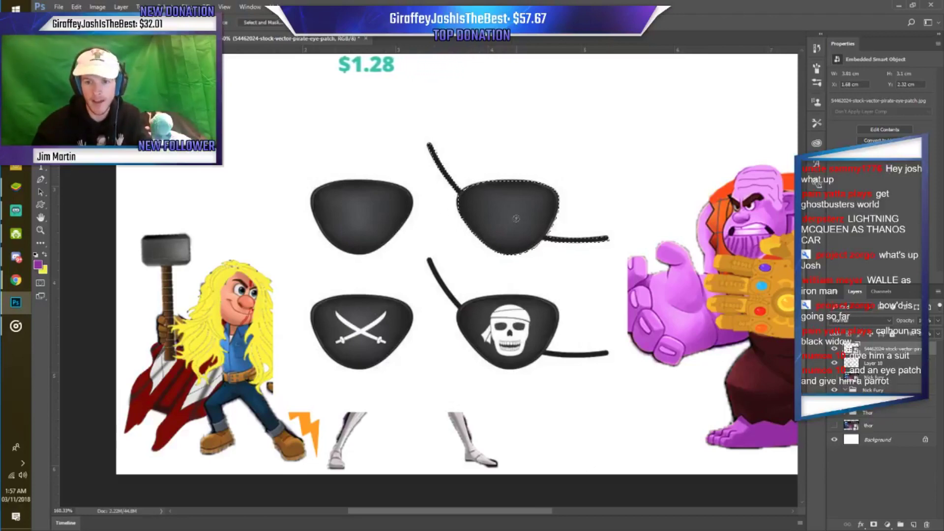
# Copy one selected eye patch to its own layer and delete the original sheet layer.
pyautogui.rightClick(516, 216)
pyautogui.click(551, 295)
pyautogui.press('Delete')
pyautogui.hotkey('ctrl', 't')
pyautogui.press('Escape')
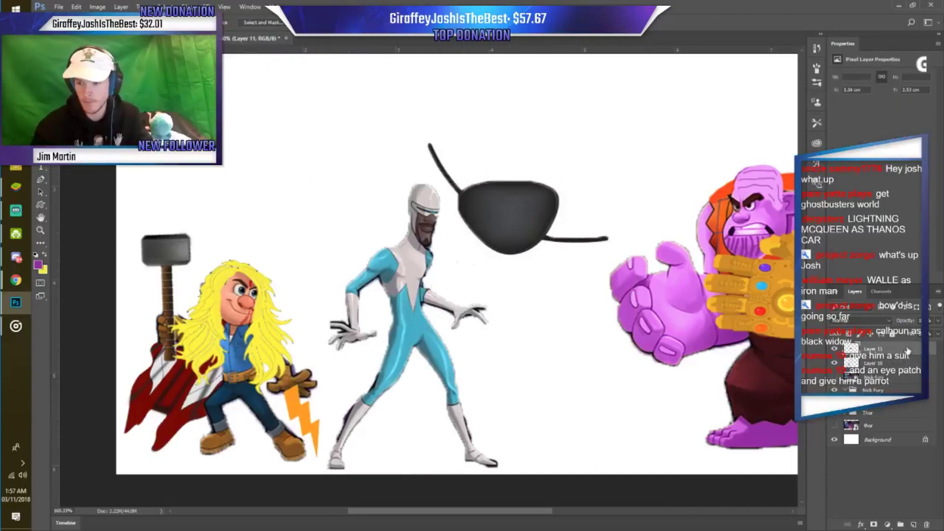
pyautogui.moveTo(889, 385); pyautogui.dragTo(889, 388)
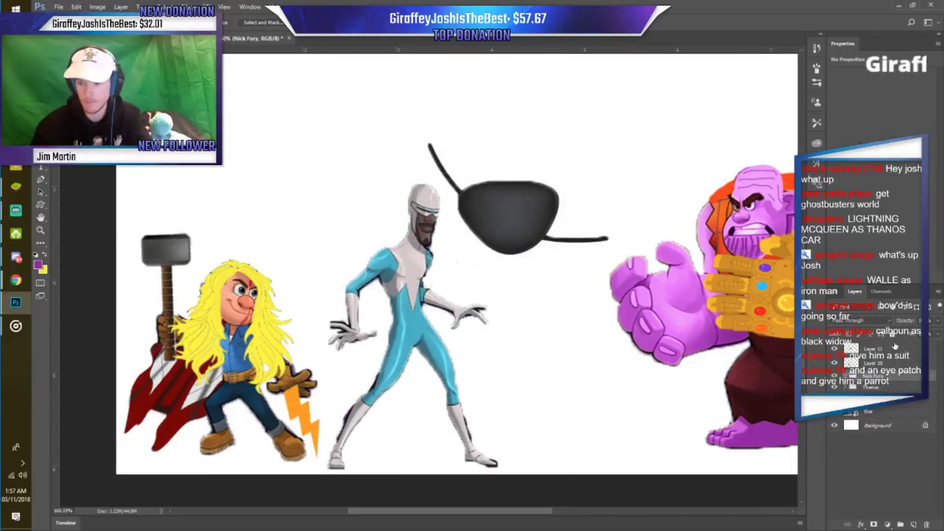
# Move the black eye patch onto Frozone's face and shrink it to eye size.
pyautogui.hotkey('ctrl', 't')
pyautogui.moveTo(516, 212); pyautogui.dragTo(451, 207)
pyautogui.hotkey('ctrl', '+')
pyautogui.moveTo(503, 139)
pyautogui.mouseDown()
pyautogui.moveTo(496, 146)
pyautogui.moveTo(512, 143)
pyautogui.moveTo(337, 249)
pyautogui.moveTo(393, 216)
pyautogui.mouseUp()
pyautogui.scroll(3, 389, 209)
pyautogui.scroll(2, 419, 191)
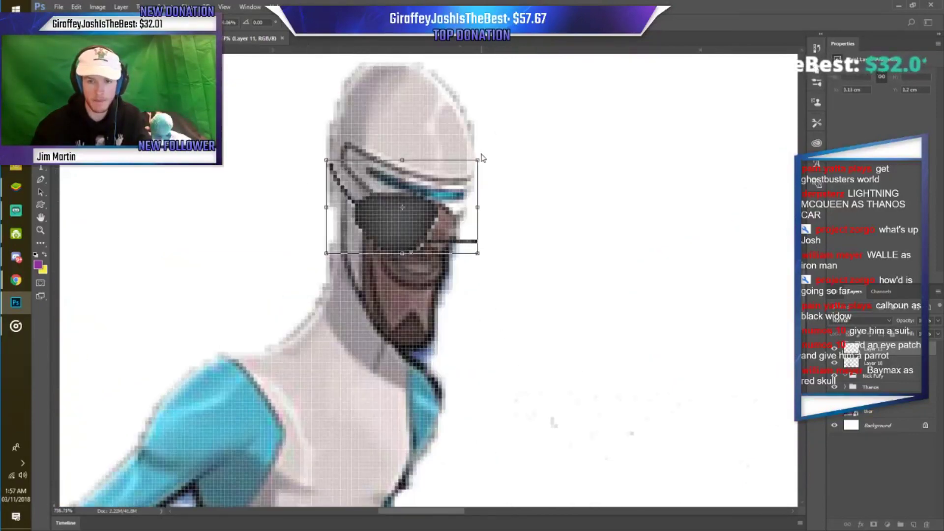
pyautogui.moveTo(480, 158); pyautogui.dragTo(430, 190)
# Flip the patch horizontally and skew its corners to fit over Frozone's eye.
pyautogui.rightClick(396, 236)
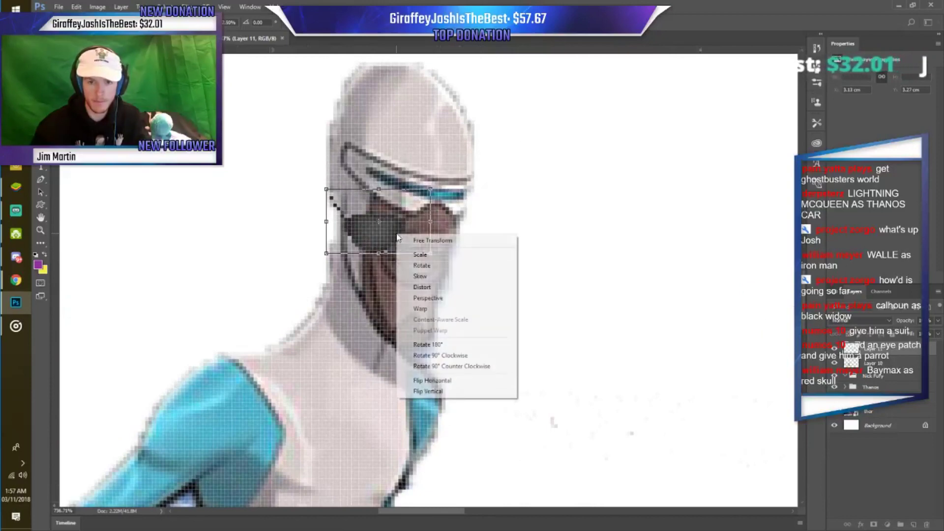
pyautogui.click(432, 380)
pyautogui.moveTo(393, 231); pyautogui.dragTo(451, 202)
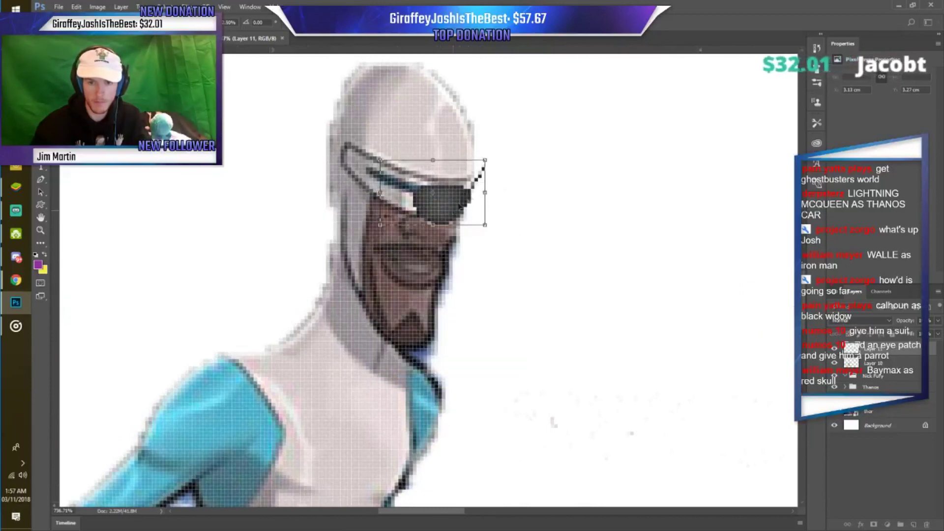
pyautogui.moveTo(488, 159); pyautogui.dragTo(472, 161)
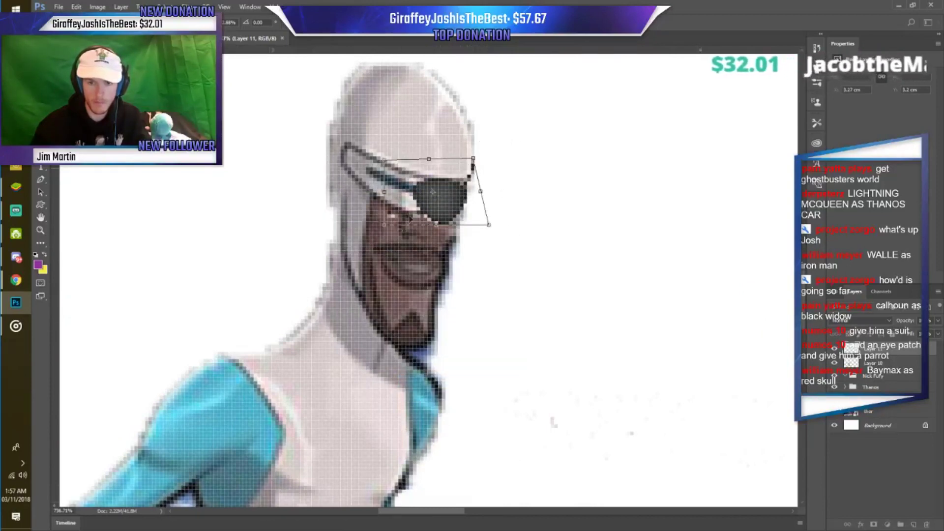
pyautogui.moveTo(387, 225); pyautogui.dragTo(390, 226)
pyautogui.moveTo(495, 230); pyautogui.dragTo(484, 226)
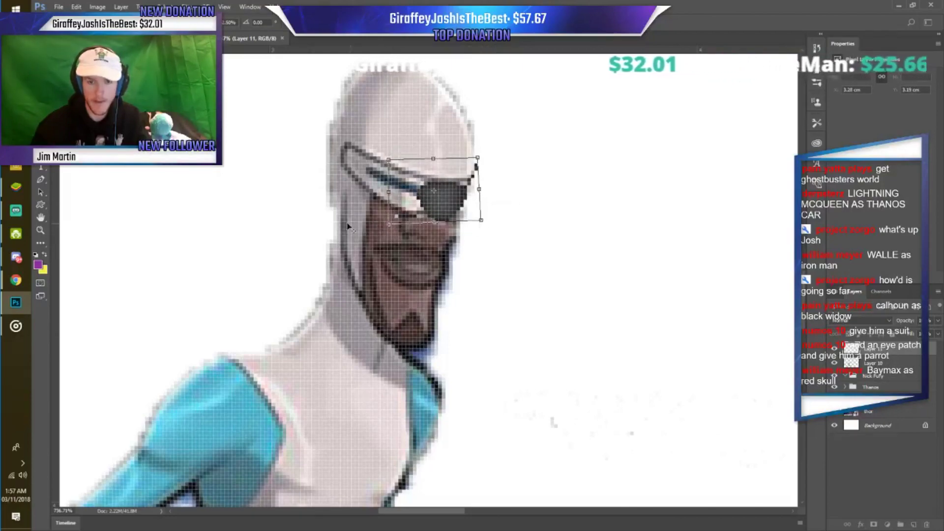
pyautogui.scroll(3, 357, 218)
pyautogui.press('Return')
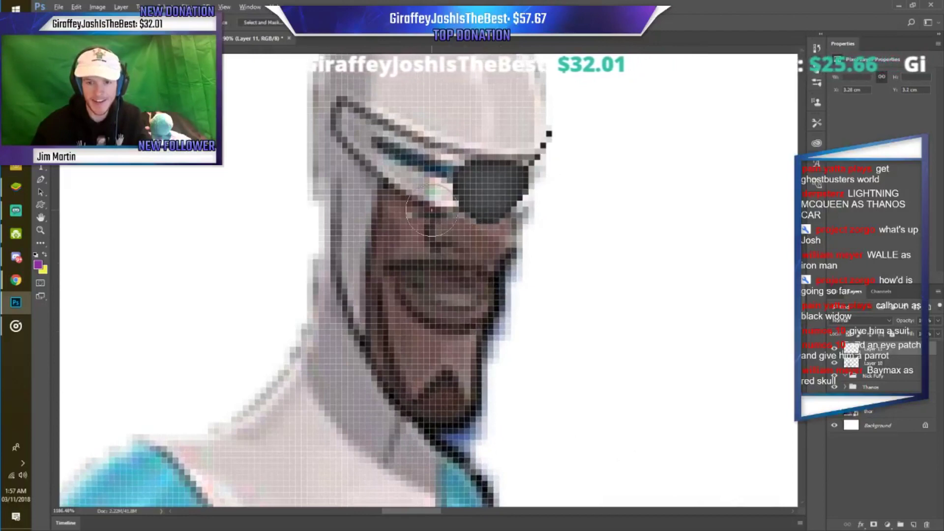
# Sample Frozone's brown skin colour and paint over the gap beside the patch.
pyautogui.keyDown('alt'); pyautogui.click(428, 214); pyautogui.keyUp('alt')
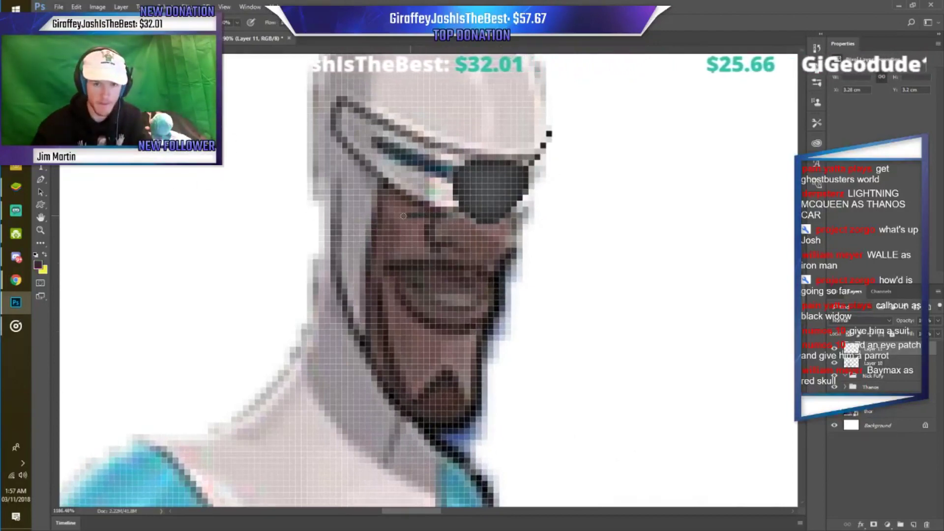
pyautogui.moveTo(403, 216); pyautogui.dragTo(411, 215)
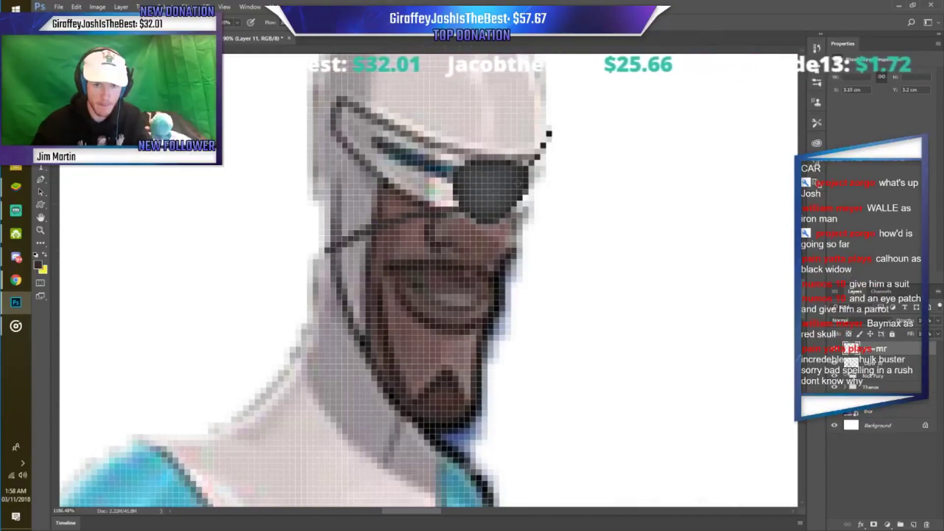
pyautogui.scroll(-3, 455, 401)
pyautogui.scroll(-2, 455, 400)
pyautogui.scroll(-1, 454, 401)
pyautogui.scroll(1, 454, 401)
pyautogui.scroll(1, 373, 432)
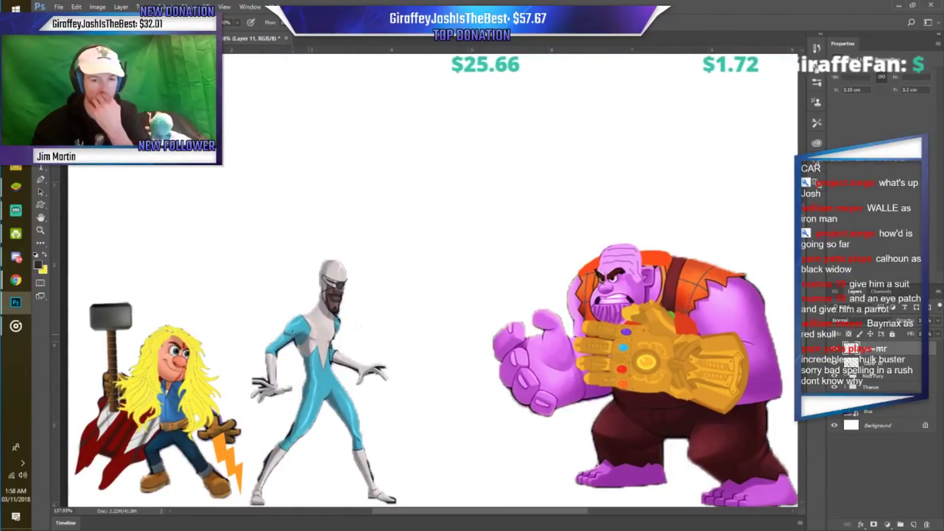
# Select Frozone's layer and fill his cyan suit black with the Paint Bucket.
pyautogui.scroll(2, 244, 428)
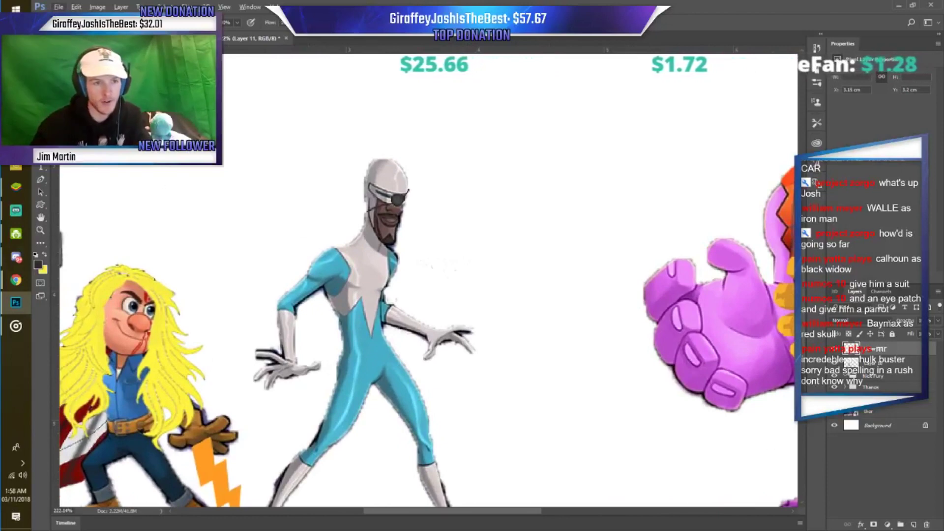
pyautogui.click(889, 367)
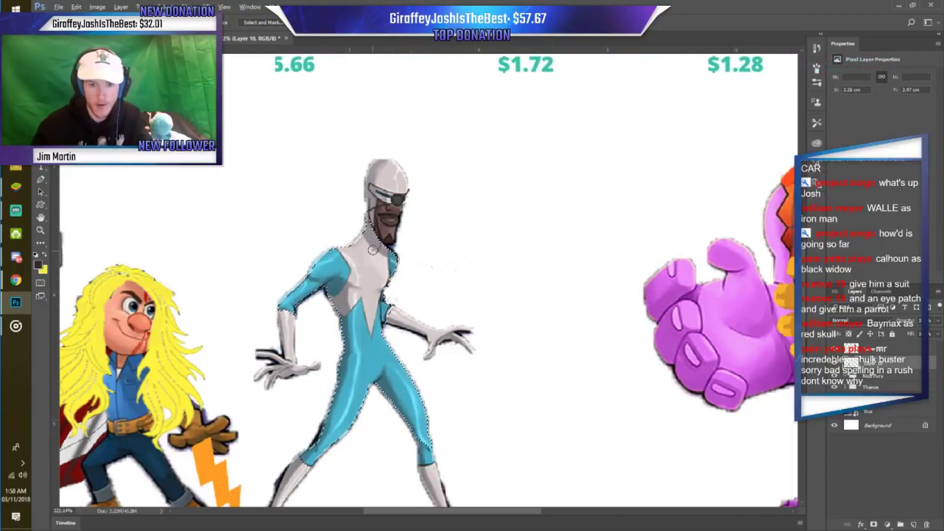
pyautogui.scroll(-1, 362, 408)
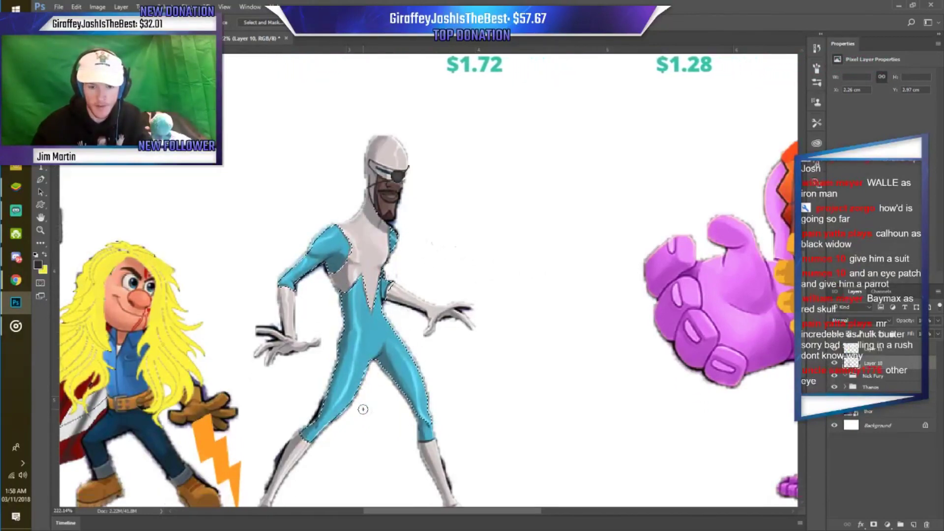
pyautogui.scroll(2, 344, 280)
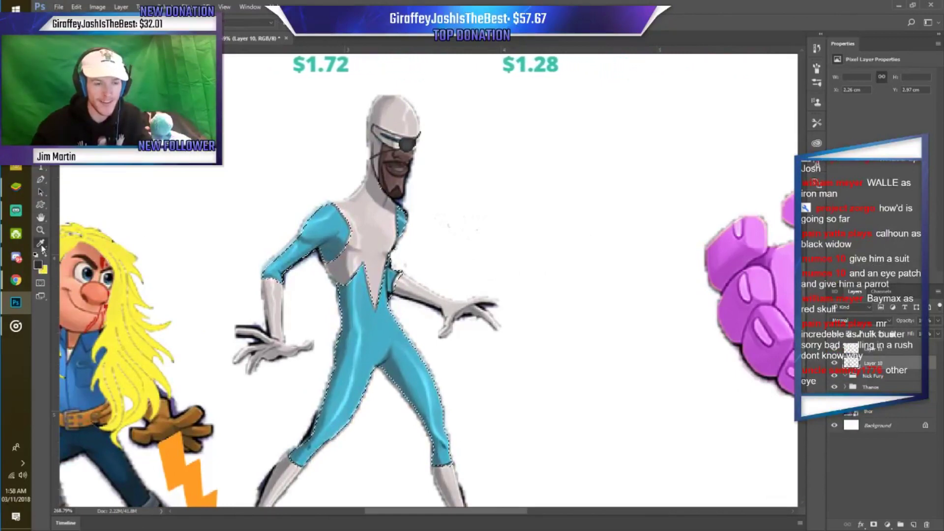
pyautogui.click(41, 243)
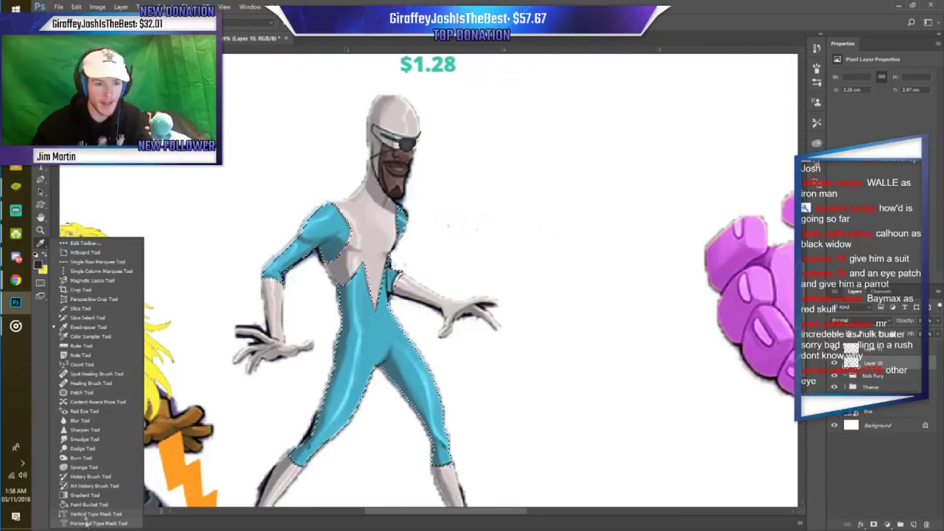
pyautogui.click(89, 505)
pyautogui.click(344, 344)
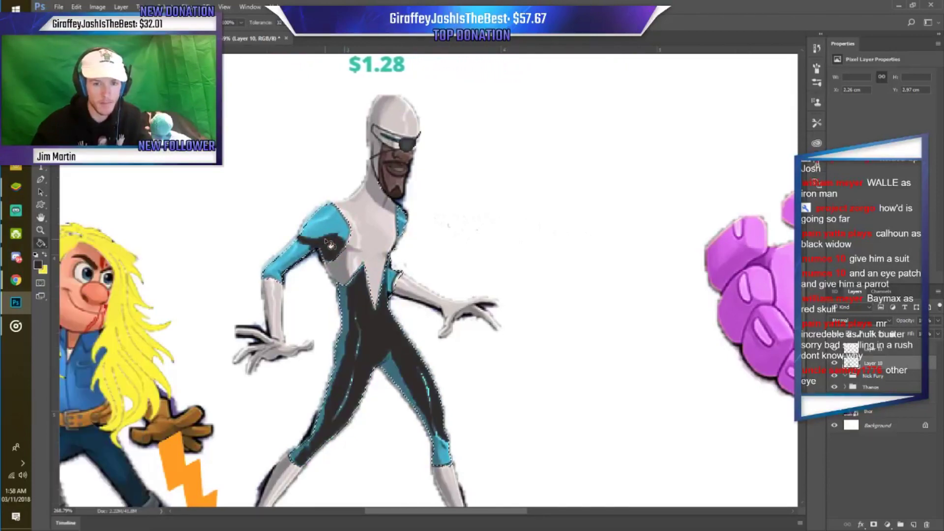
pyautogui.click(322, 241)
pyautogui.hotkey('ctrl', 'shift', 'alt', 'n')
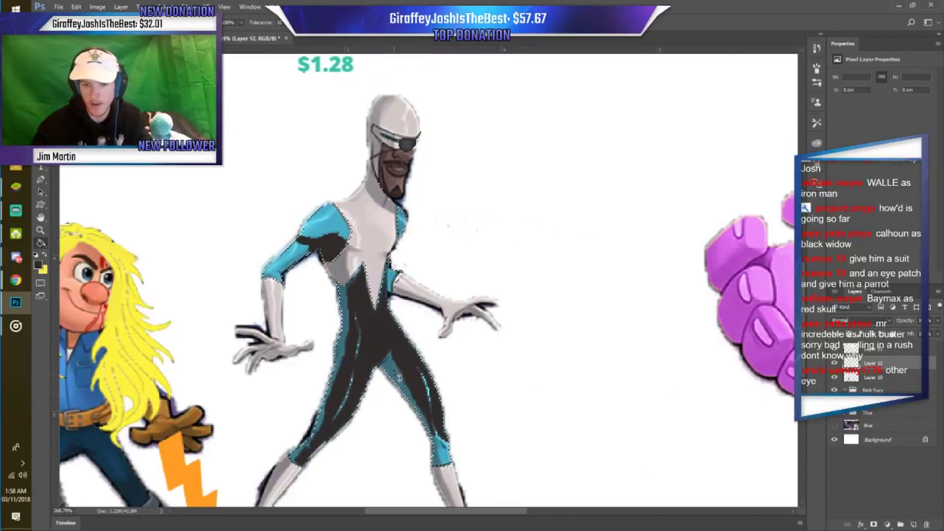
pyautogui.click(329, 353)
pyautogui.scroll(3, 391, 285)
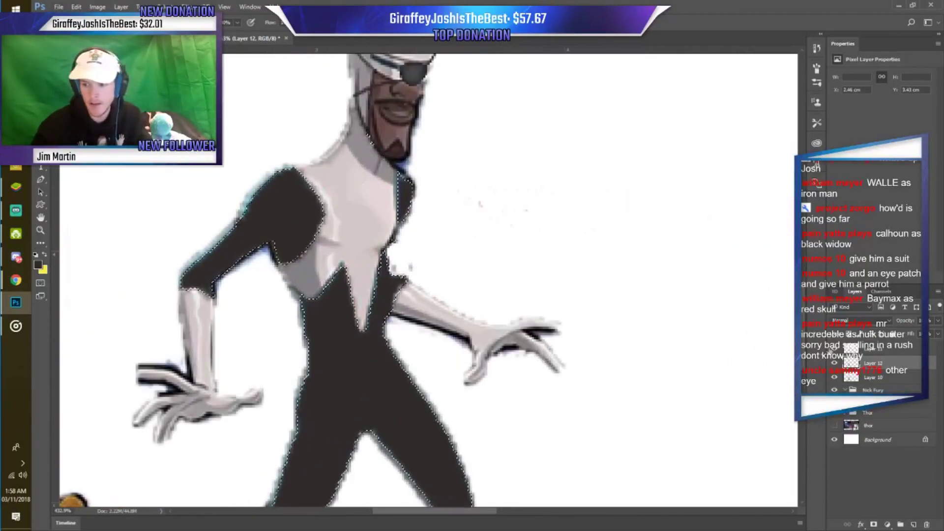
# Deselect the suit and return to the Brush tool.
pyautogui.rightClick(367, 282)
pyautogui.press('l')
pyautogui.rightClick(252, 241)
pyautogui.click(276, 246)
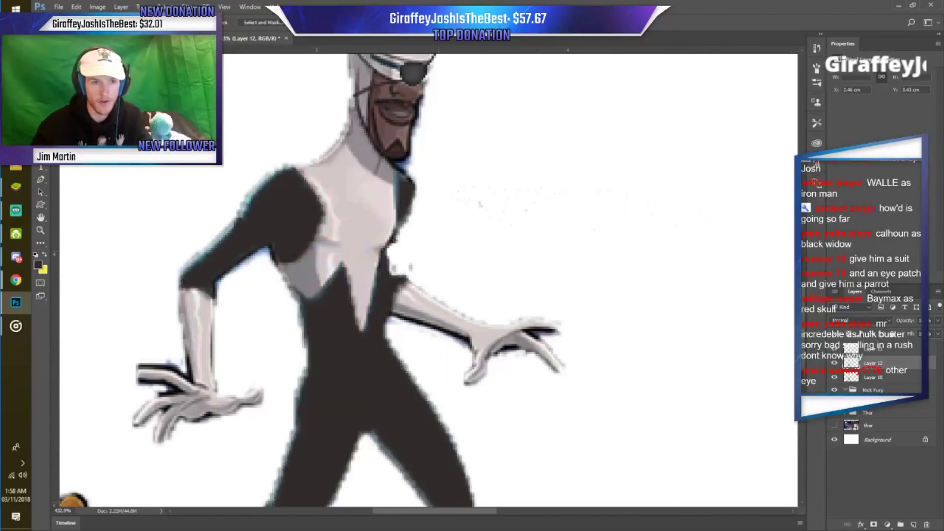
pyautogui.press('b')
# Paint a smooth black coat tail down from Frozone's hip on Layer 11.
pyautogui.scroll(2, 389, 241)
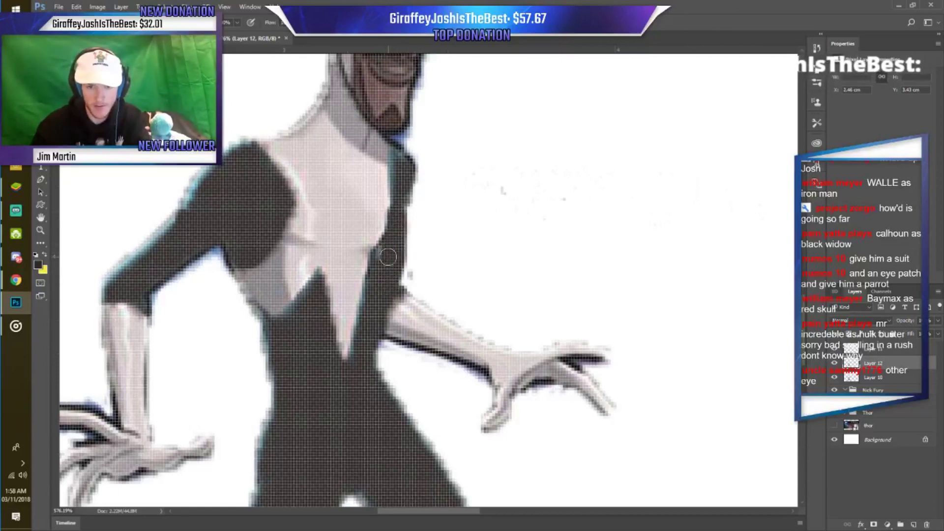
pyautogui.scroll(-5, 393, 225)
pyautogui.scroll(-2, 344, 295)
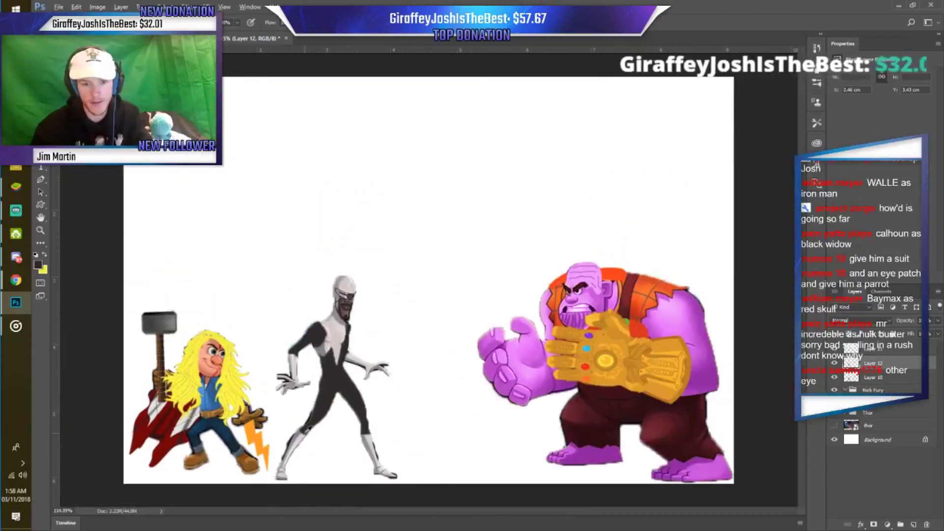
pyautogui.scroll(1, 297, 459)
pyautogui.scroll(1, 291, 442)
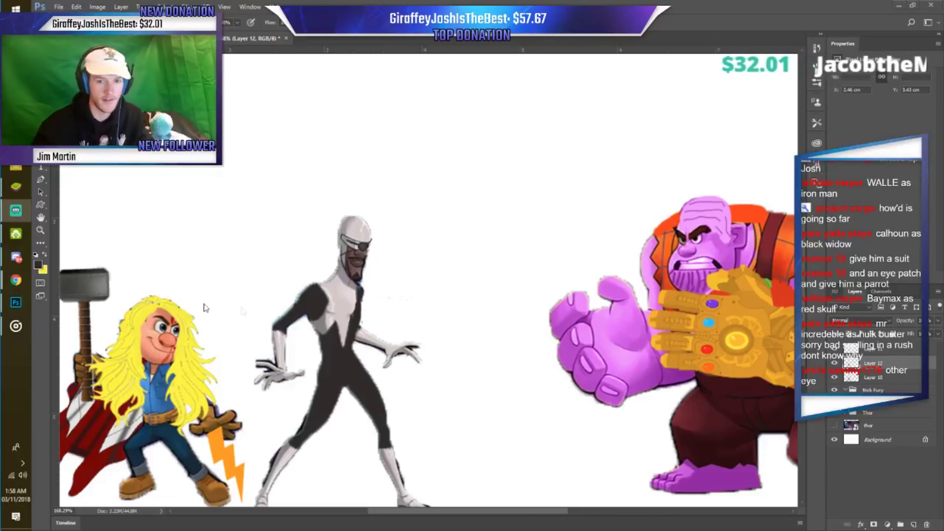
pyautogui.scroll(2, 310, 261)
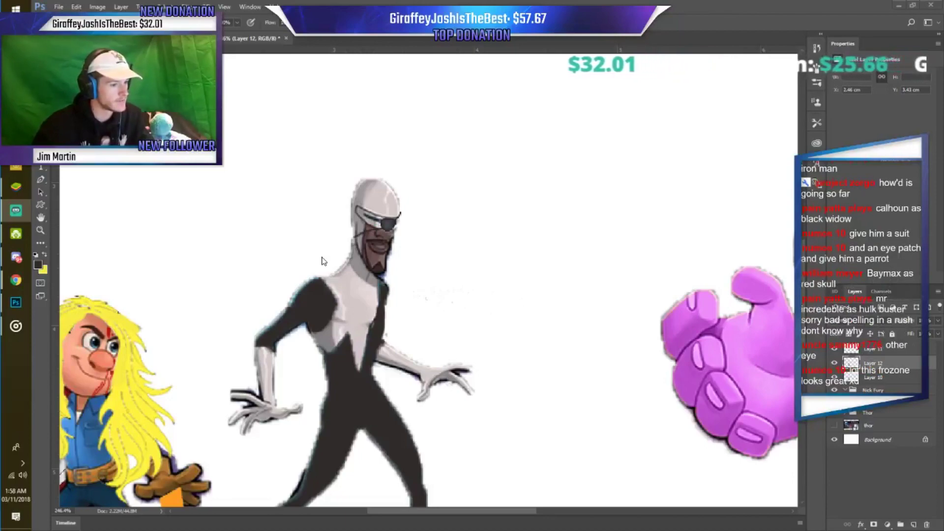
pyautogui.scroll(-2, 322, 261)
pyautogui.scroll(-2, 349, 305)
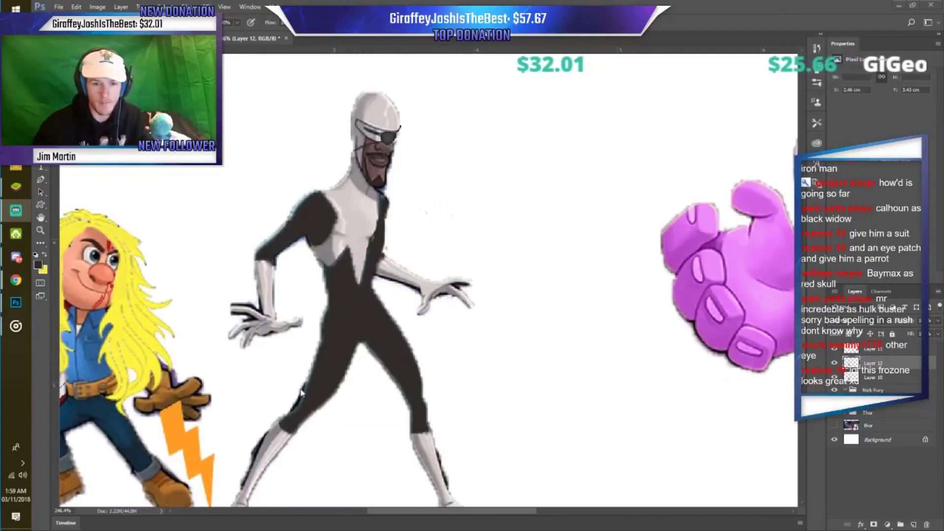
pyautogui.scroll(2, 302, 392)
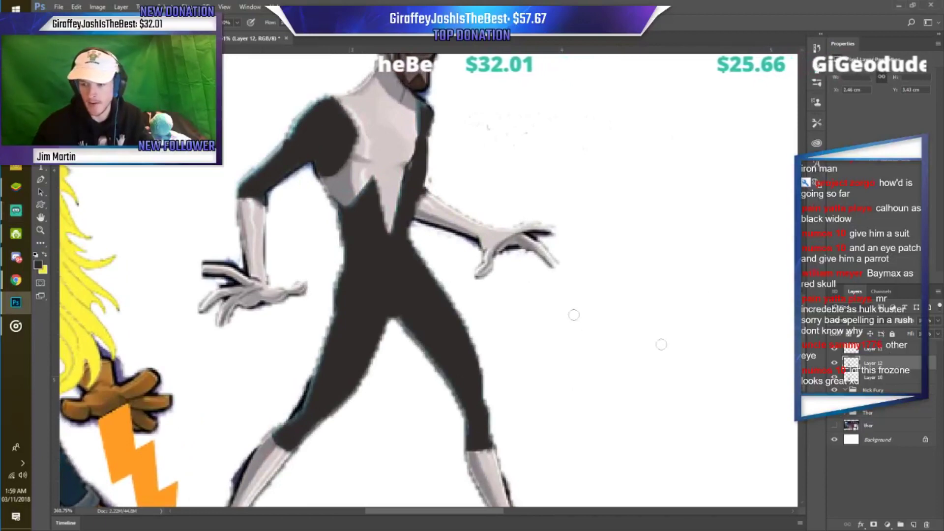
pyautogui.hotkey('alt', ']')
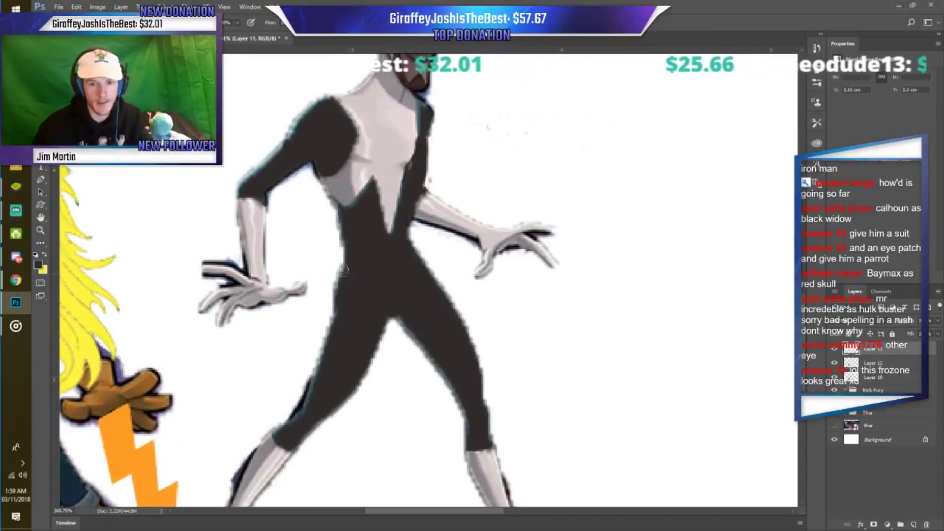
pyautogui.moveTo(341, 268); pyautogui.dragTo(282, 346)
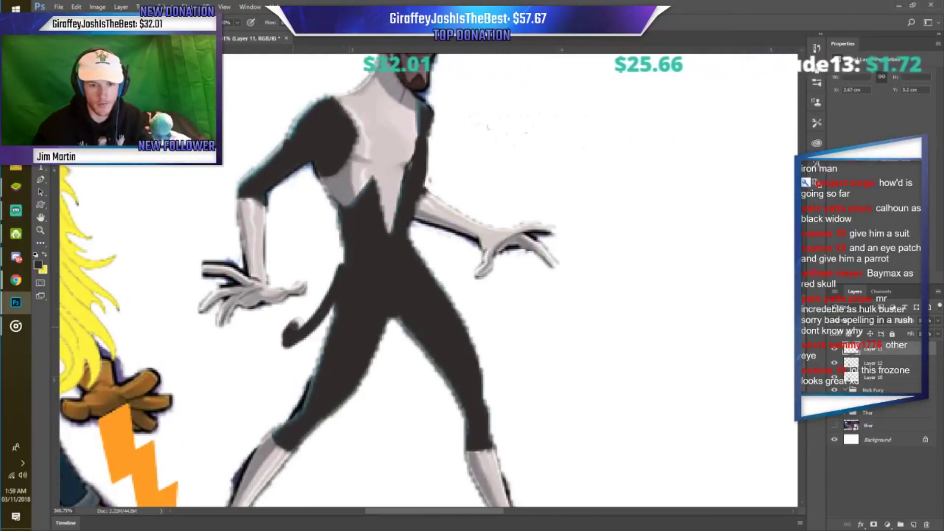
pyautogui.hotkey('ctrl', 'z')
pyautogui.moveTo(339, 268)
pyautogui.mouseDown()
pyautogui.moveTo(274, 353)
pyautogui.moveTo(340, 279)
pyautogui.moveTo(234, 377)
pyautogui.moveTo(352, 297)
pyautogui.mouseUp()
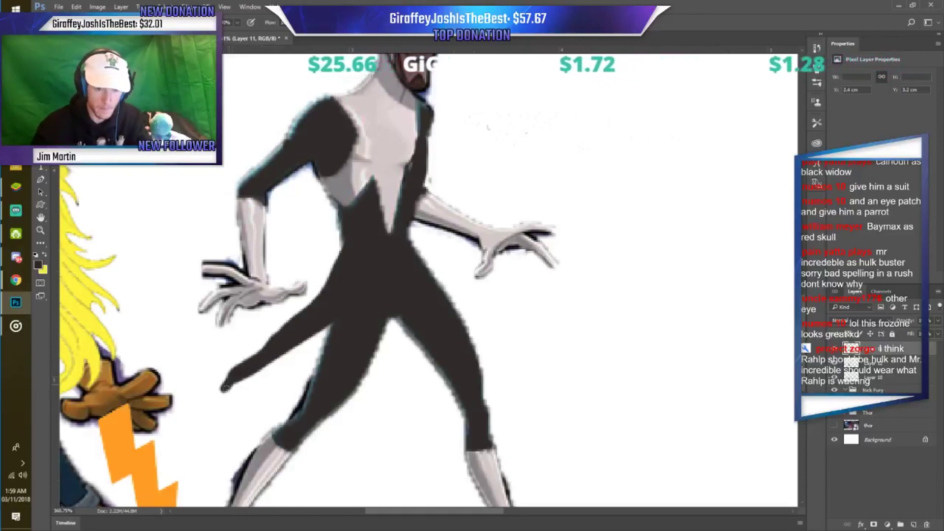
# Add two short brush strokes near the lower left, then fit the whole canvas on screen.
pyautogui.moveTo(225, 386); pyautogui.dragTo(223, 389)
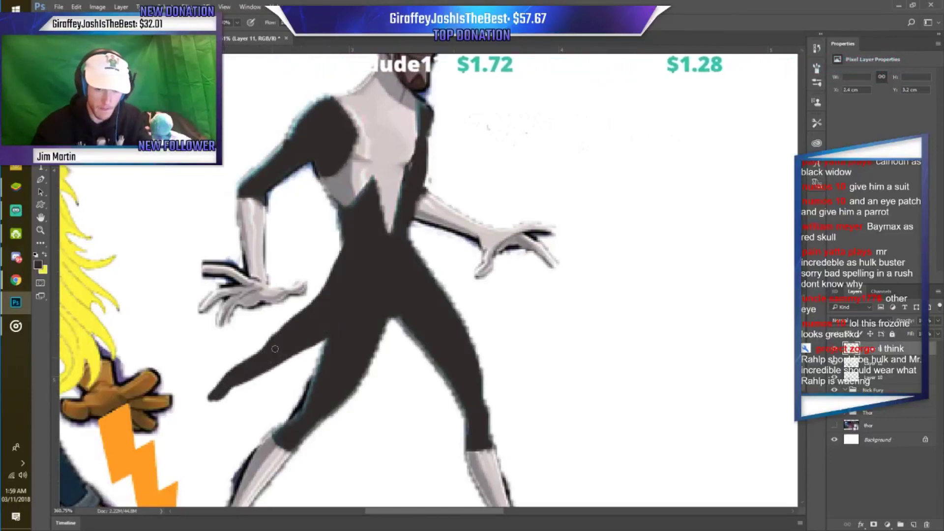
pyautogui.moveTo(219, 399); pyautogui.dragTo(270, 374)
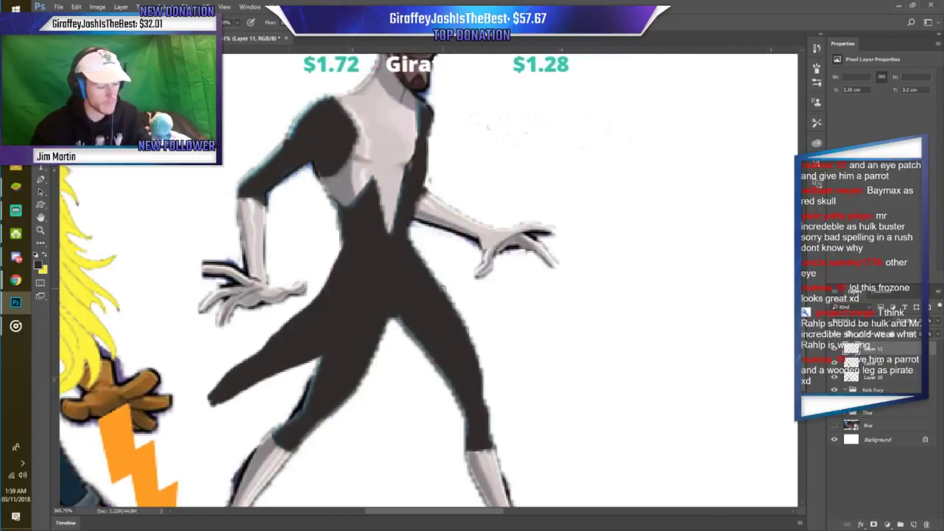
pyautogui.hotkey('ctrl', '0')
pyautogui.scroll(-2, 390, 301)
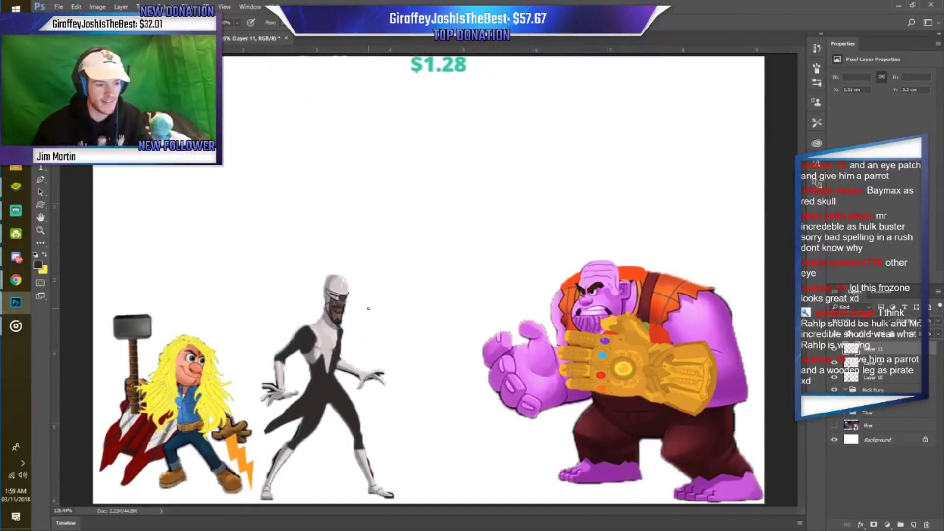
pyautogui.hotkey('ctrl', '0')
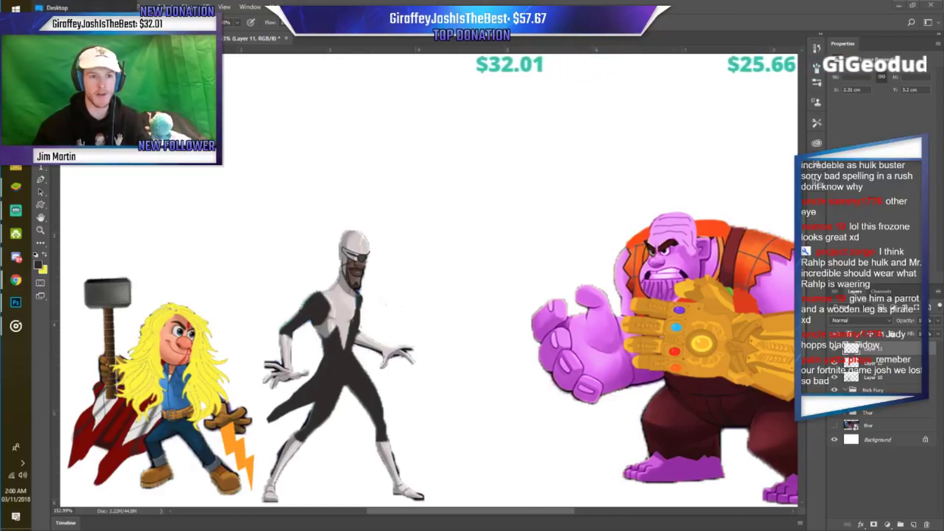
pyautogui.hotkey('alt', 'Tab')
# Place the parrot image and scale it down onto Frozone's shoulder.
pyautogui.moveTo(828, 216); pyautogui.dragTo(558, 300)
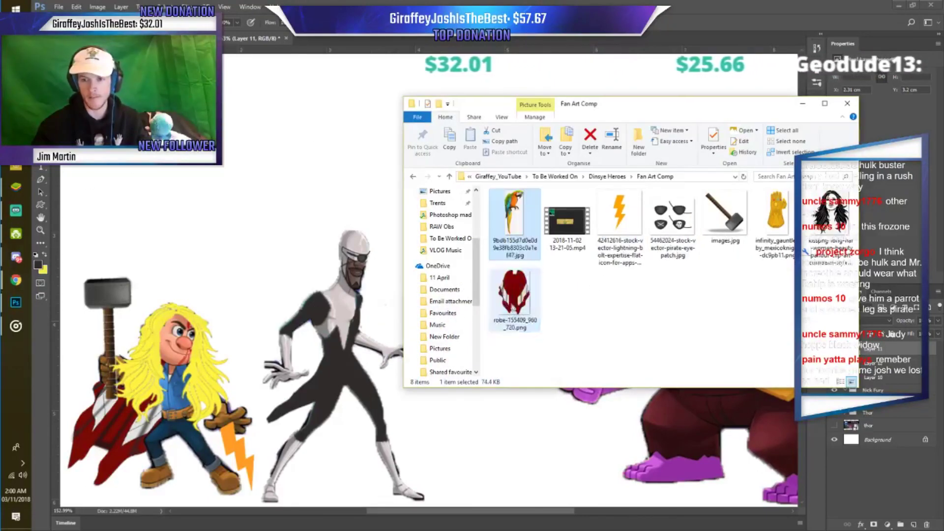
pyautogui.moveTo(515, 216); pyautogui.dragTo(509, 242)
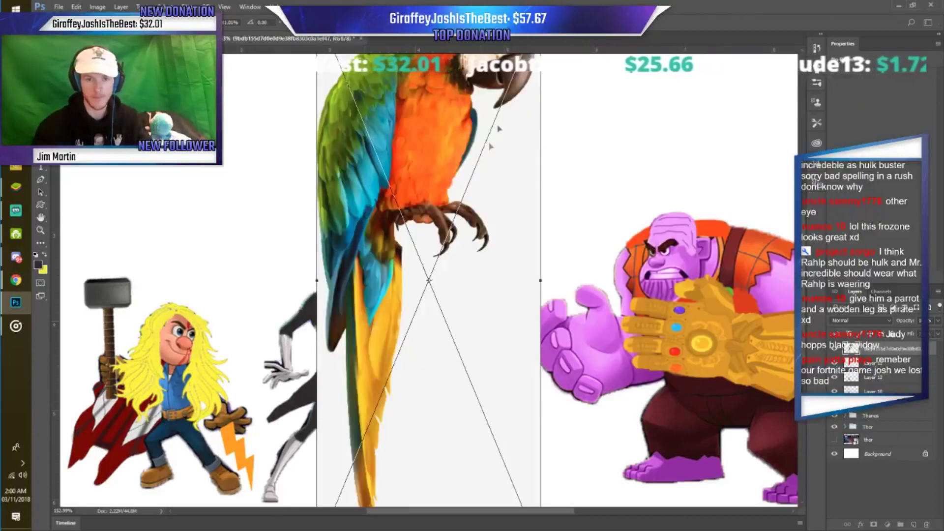
pyautogui.hotkey('ctrl', '0')
pyautogui.moveTo(467, 160); pyautogui.dragTo(405, 315)
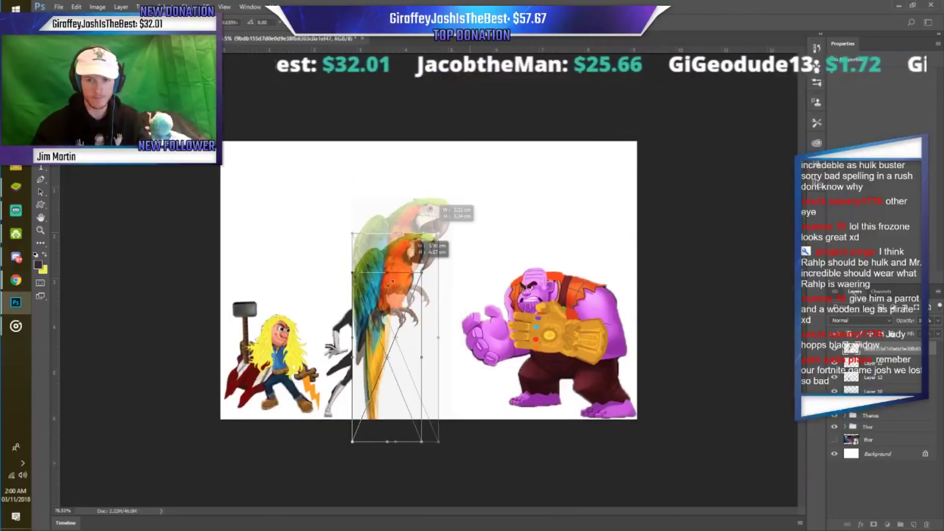
pyautogui.moveTo(378, 378); pyautogui.dragTo(351, 284)
pyautogui.scroll(3, 429, 280)
pyautogui.moveTo(332, 201); pyautogui.dragTo(273, 320)
pyautogui.moveTo(263, 359); pyautogui.dragTo(305, 332)
pyautogui.press('Return')
# Try a rough lasso outline around the parrot, then discard it.
pyautogui.scroll(5, 314, 334)
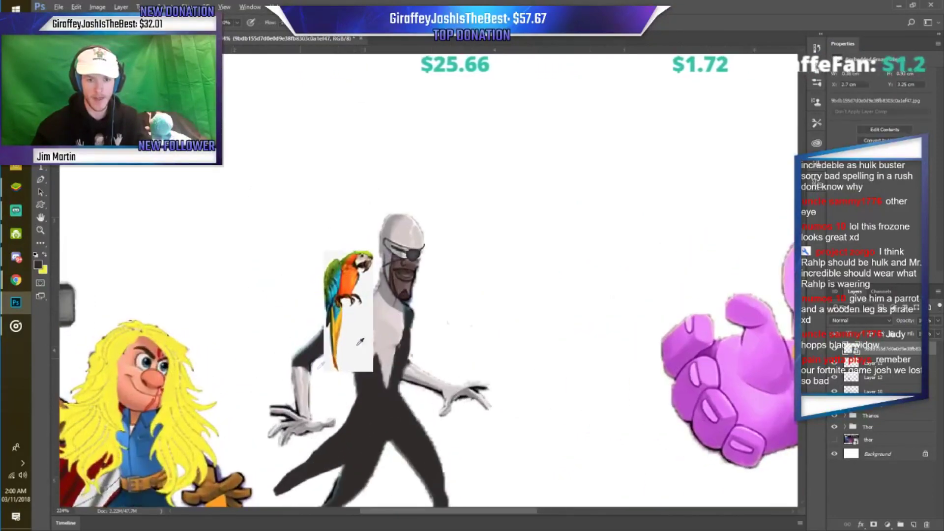
pyautogui.press('e')
pyautogui.press('l')
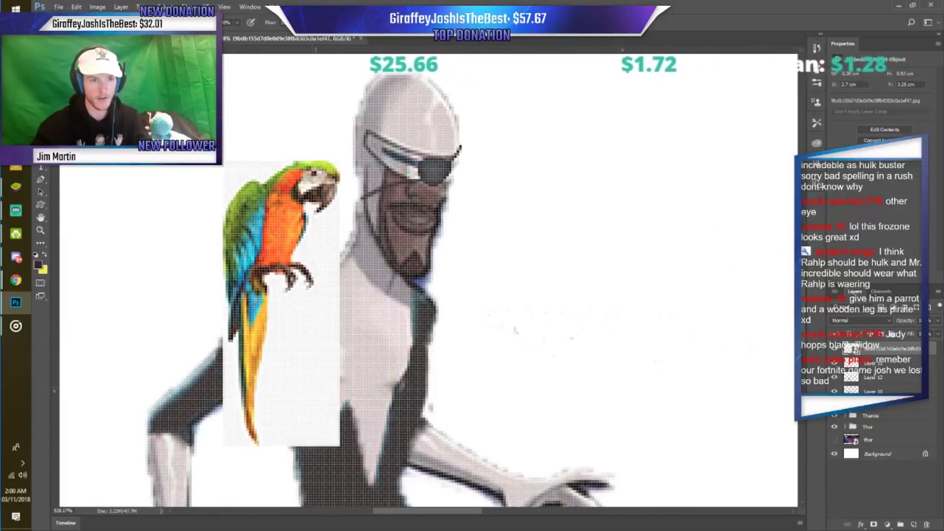
pyautogui.moveTo(295, 175); pyautogui.dragTo(256, 305)
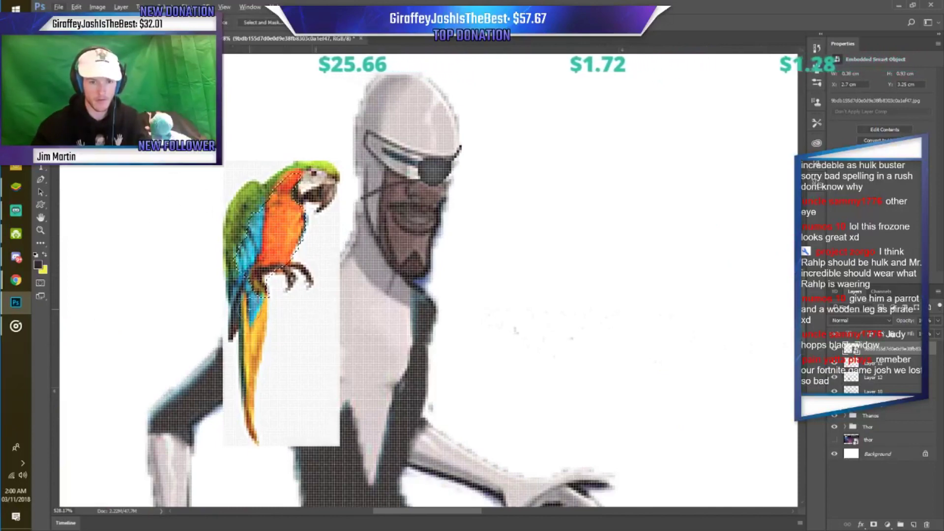
pyautogui.hotkey('ctrl', 'd')
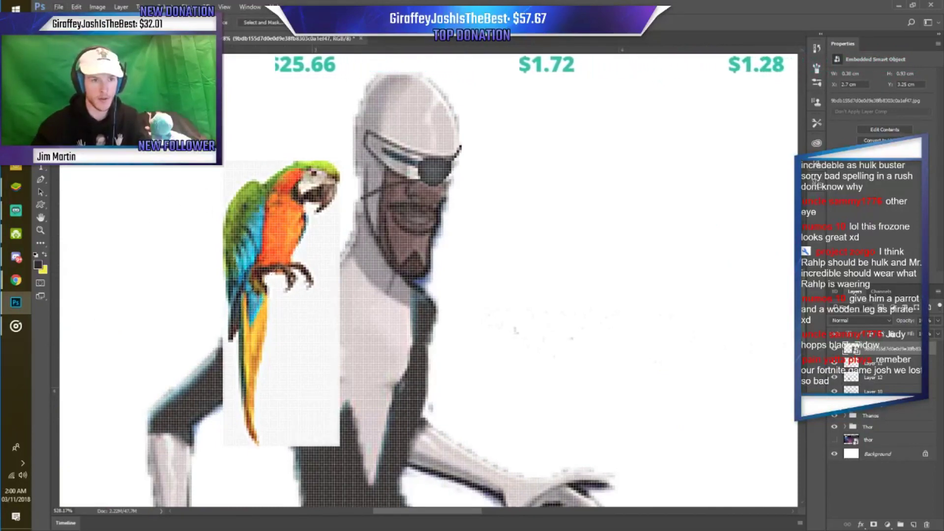
# Rasterize the parrot layer and delete its white background with the Magic Wand.
pyautogui.press('w')
pyautogui.click(311, 363)
pyautogui.press('Delete')
pyautogui.press('Return')
pyautogui.rightClick(884, 350)
pyautogui.click(775, 240)
pyautogui.press('Delete')
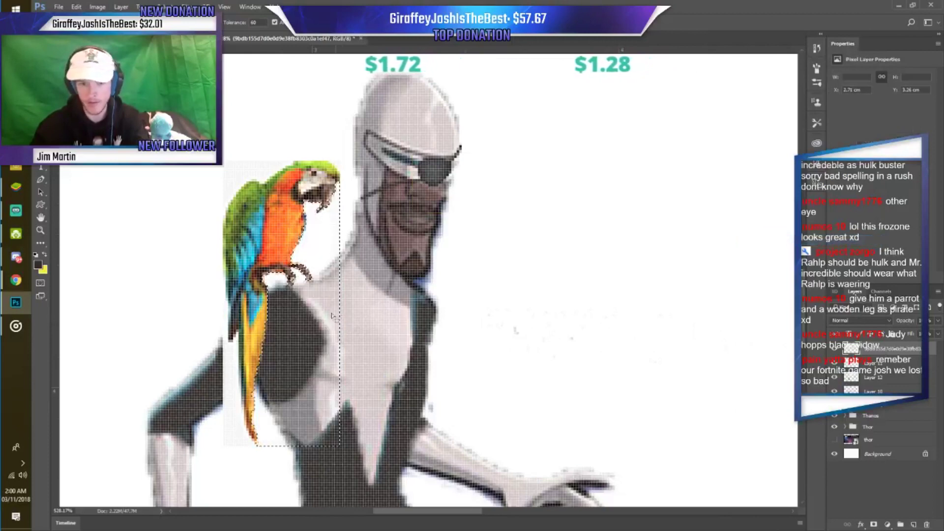
pyautogui.click(243, 350)
pyautogui.press('Delete')
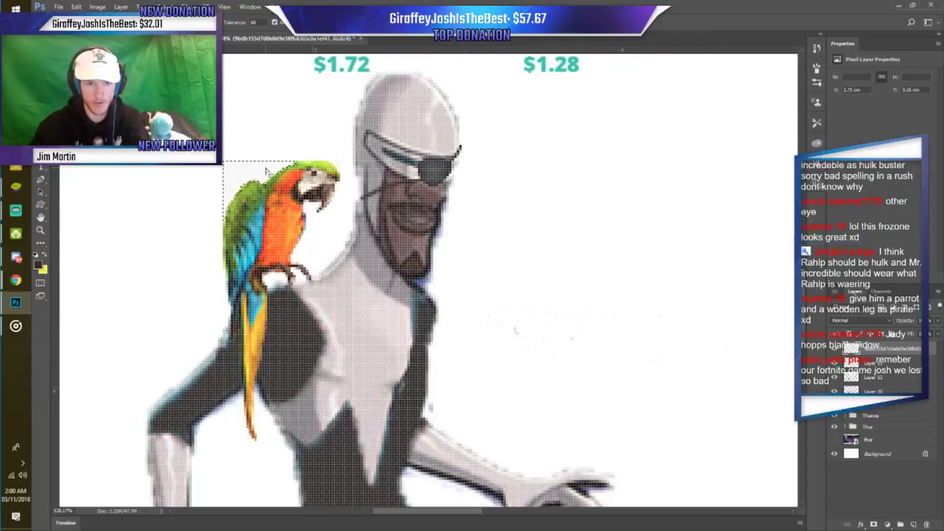
# Deselect and shift the parrot right and down onto the shoulder.
pyautogui.rightClick(278, 192)
pyautogui.click(300, 338)
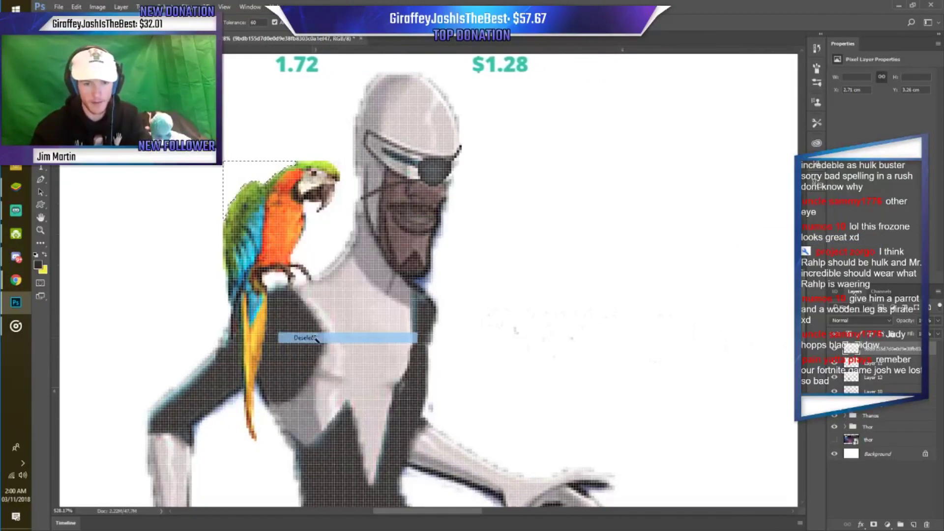
pyautogui.hotkey('ctrl', 't')
pyautogui.moveTo(285, 252)
pyautogui.mouseDown()
pyautogui.moveTo(299, 265)
pyautogui.moveTo(320, 247)
pyautogui.mouseUp()
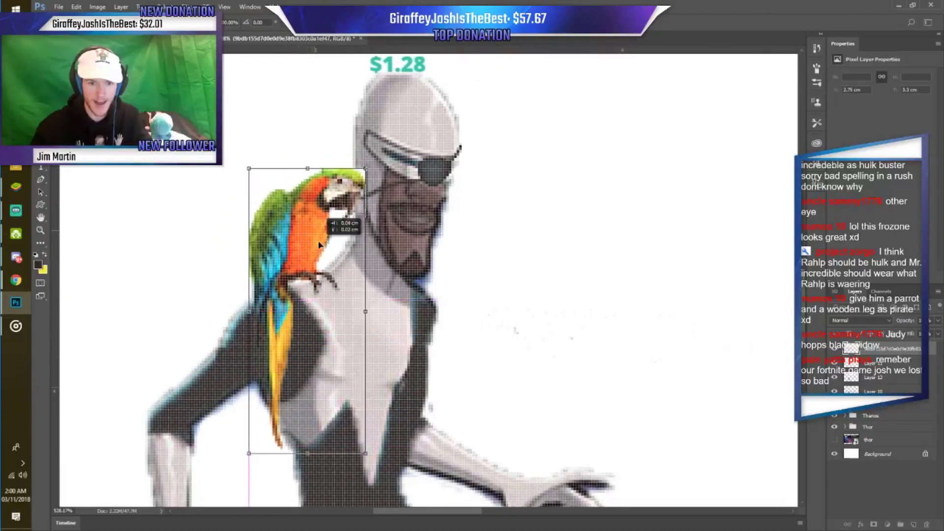
pyautogui.press('Return')
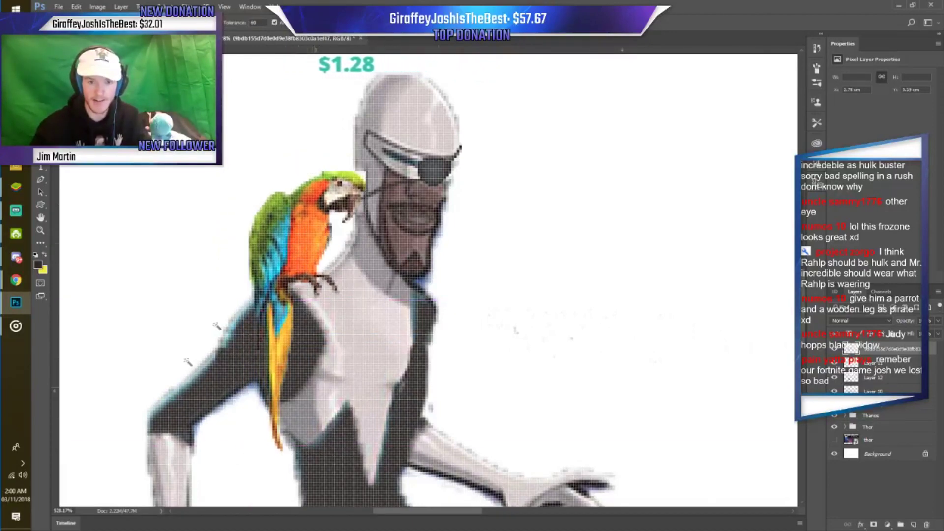
pyautogui.press('w')
pyautogui.scroll(2, 168, 398)
# Brush dark grey over the parrot's blue upper tail and the leftover yellow speck.
pyautogui.press('b')
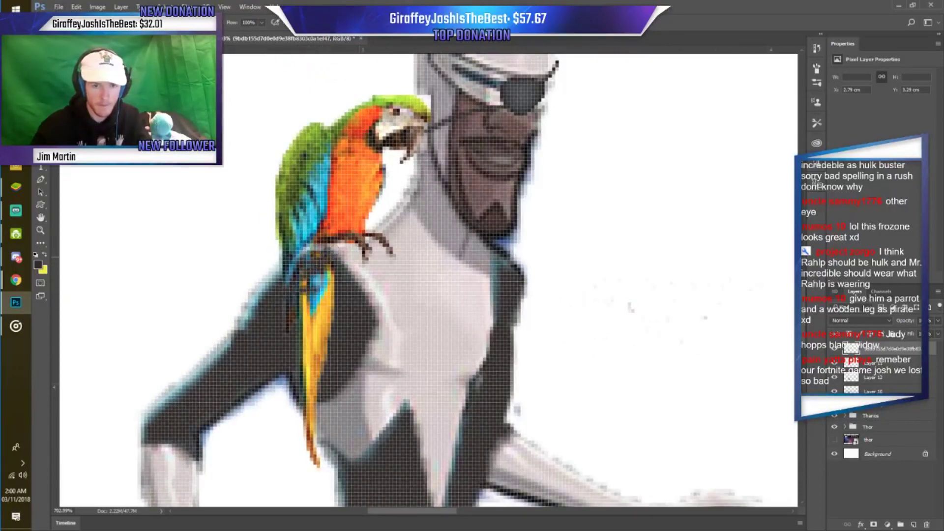
pyautogui.moveTo(319, 334)
pyautogui.mouseDown()
pyautogui.moveTo(322, 268)
pyautogui.moveTo(310, 364)
pyautogui.moveTo(316, 416)
pyautogui.moveTo(327, 332)
pyautogui.mouseUp()
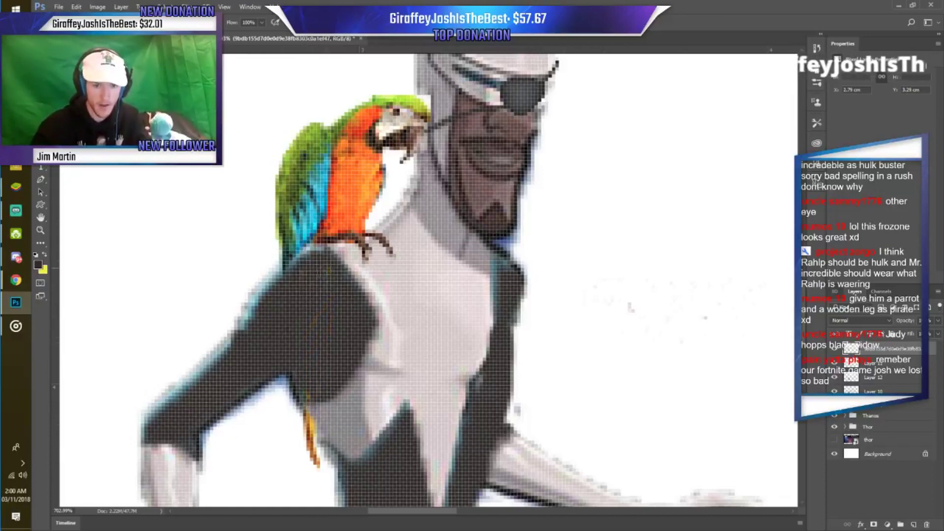
pyautogui.moveTo(310, 397); pyautogui.dragTo(320, 424)
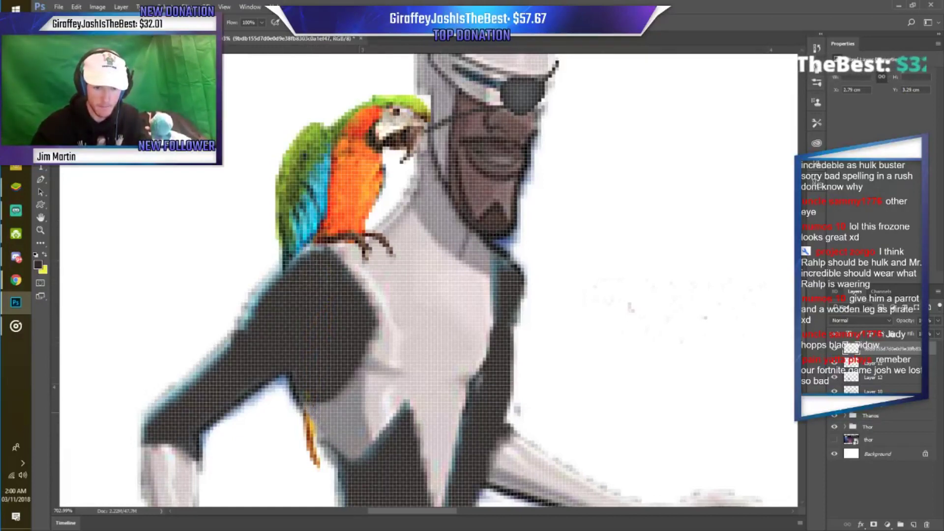
pyautogui.scroll(-5, 521, 323)
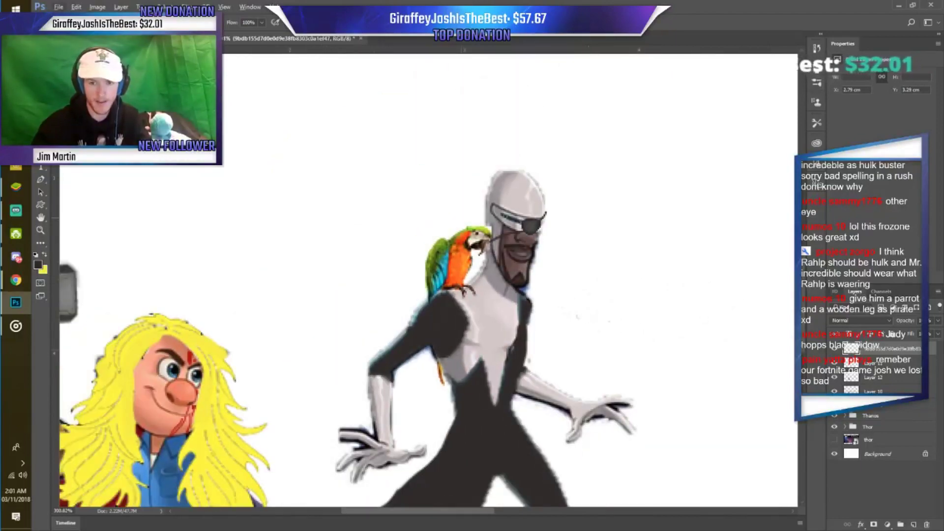
pyautogui.scroll(2, 480, 221)
pyautogui.scroll(3, 480, 222)
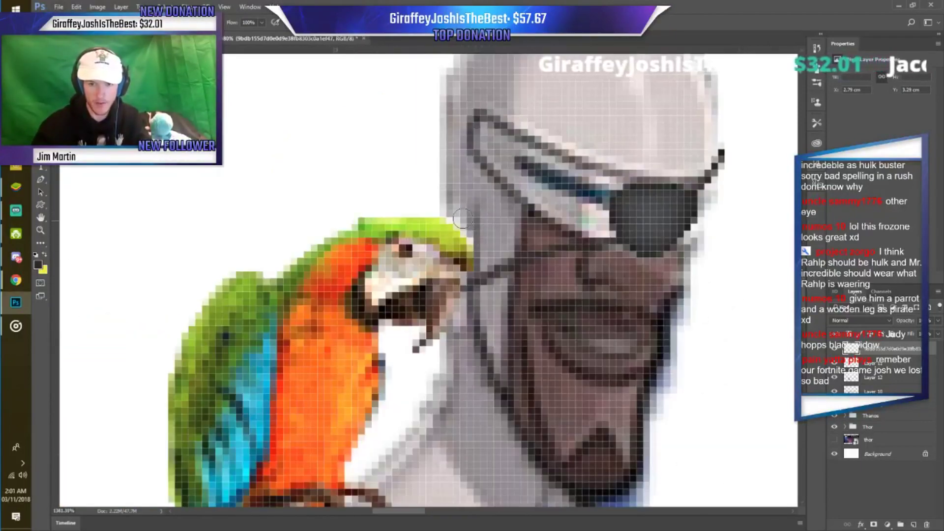
pyautogui.scroll(-3, 482, 242)
pyautogui.scroll(-3, 483, 270)
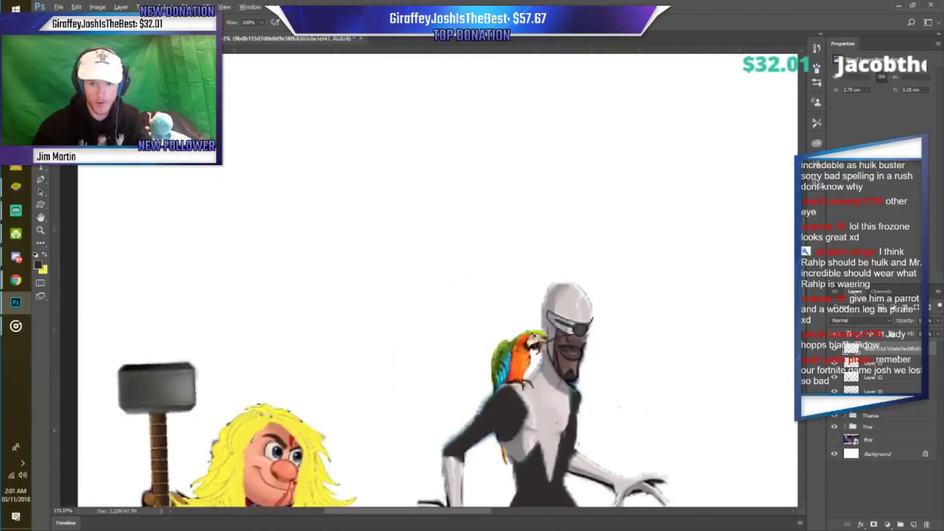
pyautogui.scroll(-2, 482, 344)
pyautogui.scroll(1, 482, 393)
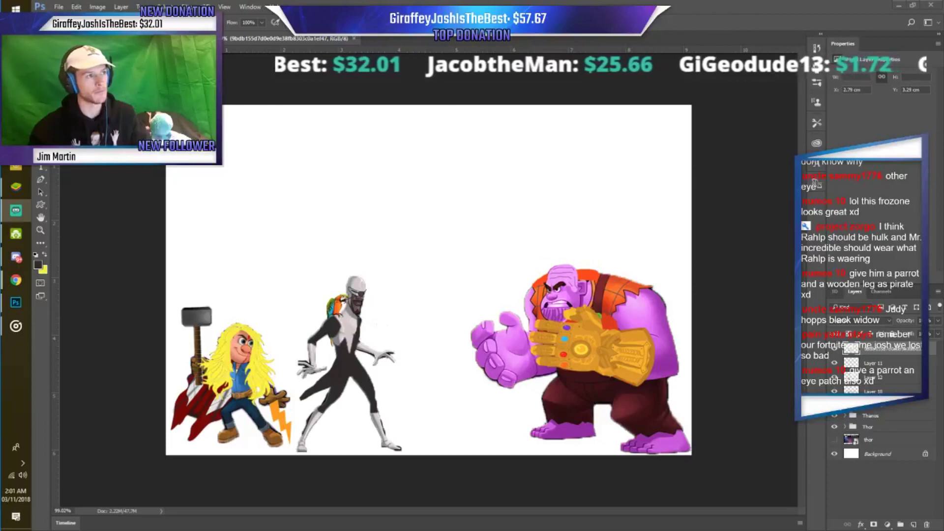
pyautogui.scroll(2, 430, 281)
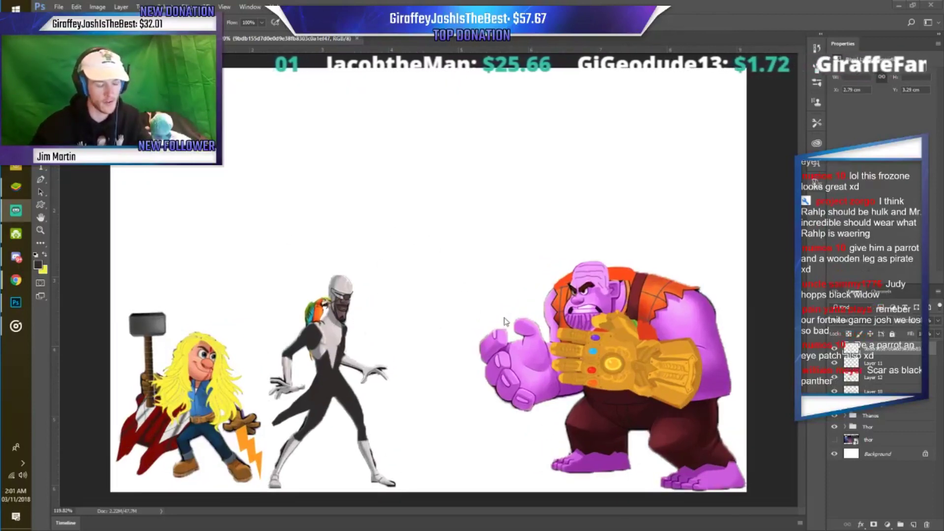
pyautogui.scroll(-2, 503, 323)
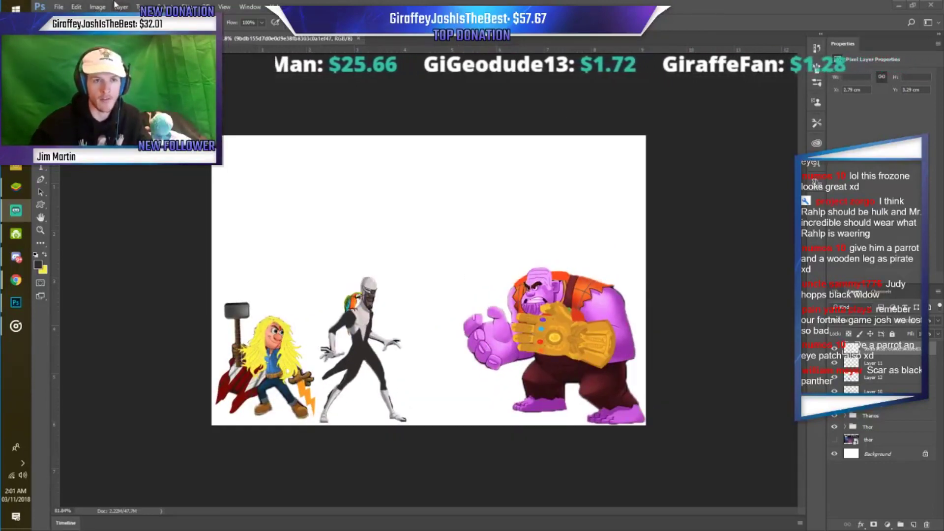
# Widen the canvas to a width of 15 in Canvas Size.
pyautogui.click(98, 7)
pyautogui.click(113, 84)
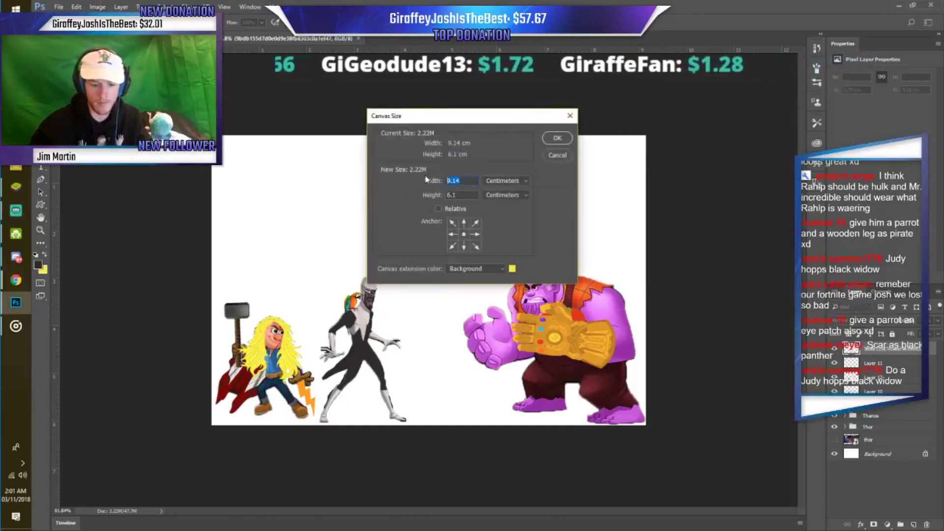
pyautogui.write('15')
pyautogui.press('Return')
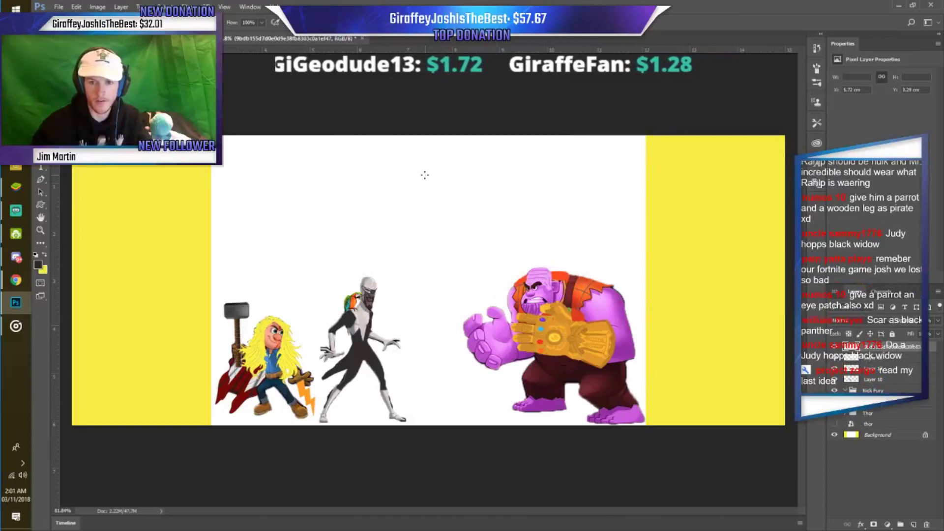
# Hide the Background layer and move Thanos to the right edge of the canvas.
pyautogui.click(834, 436)
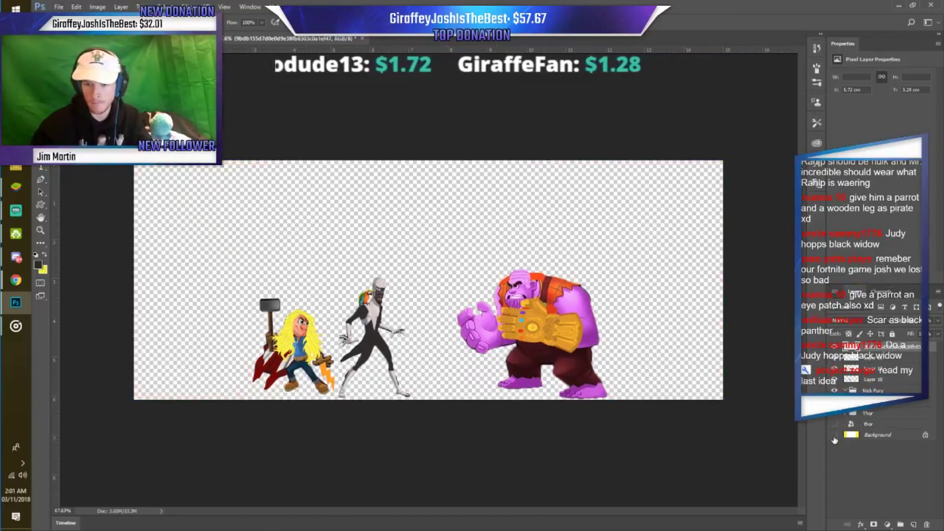
pyautogui.scroll(2, 544, 373)
pyautogui.scroll(-2, 543, 372)
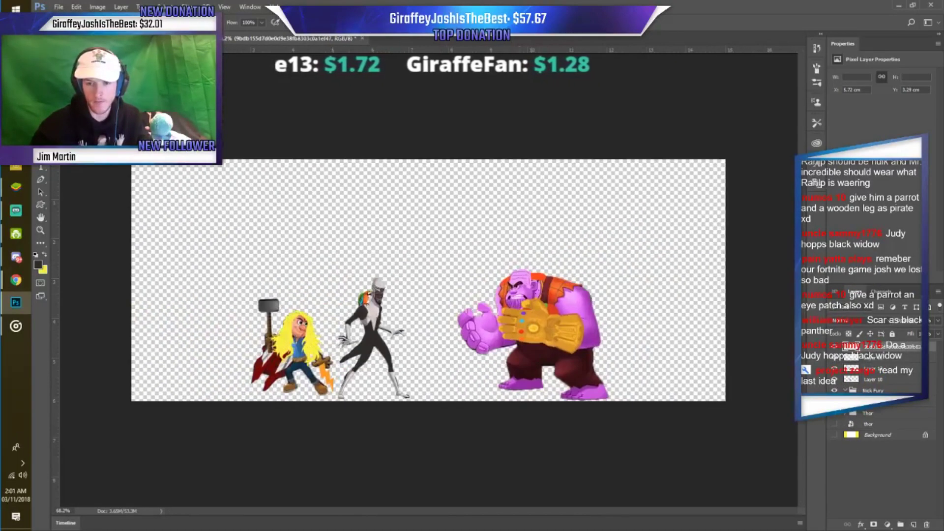
pyautogui.moveTo(582, 368); pyautogui.dragTo(698, 365)
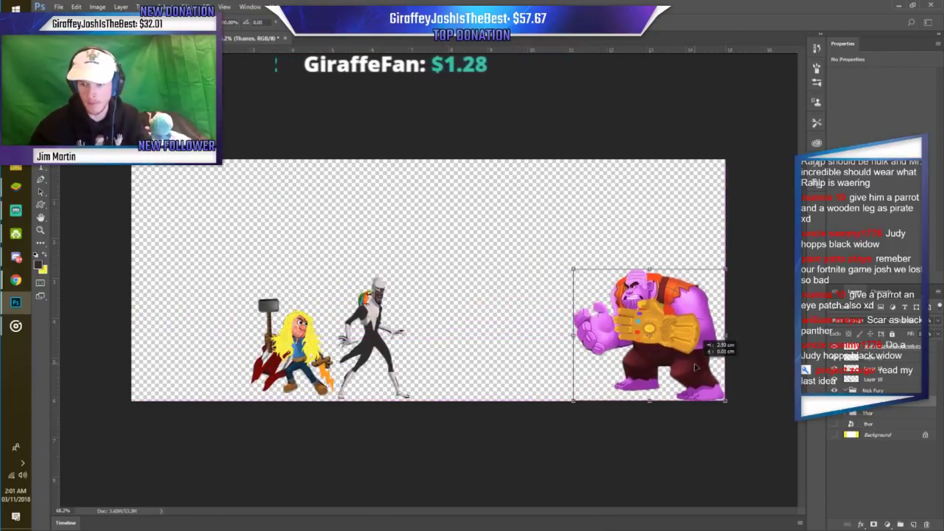
pyautogui.press('Return')
pyautogui.press('b')
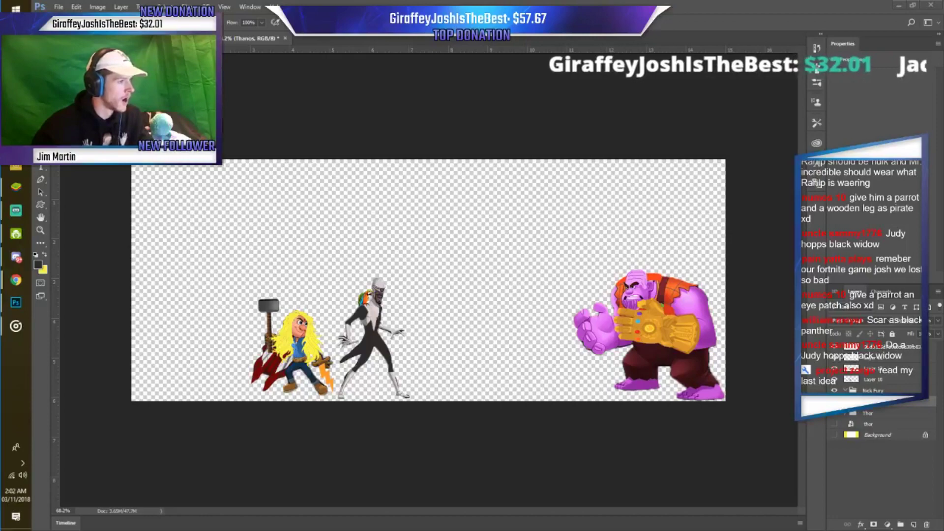
# Place the hulk buster screenshot on the canvas and pick the Nick Fury layer.
pyautogui.moveTo(584, 327); pyautogui.dragTo(566, 201)
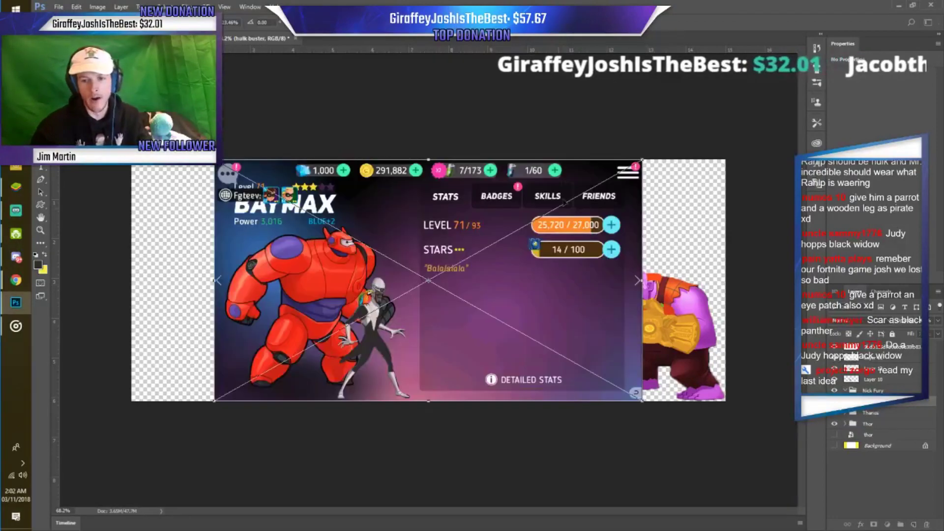
pyautogui.press('Return')
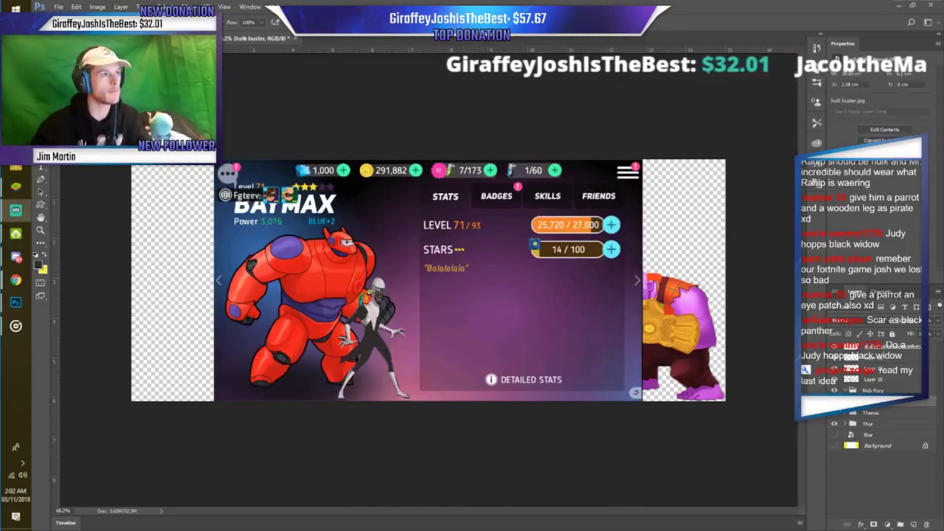
pyautogui.scroll(2, 280, 302)
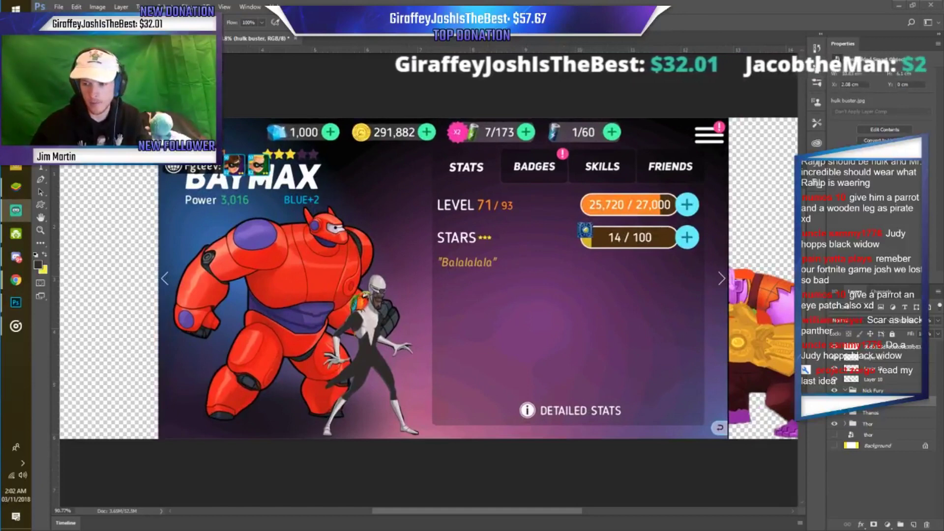
pyautogui.click(877, 390)
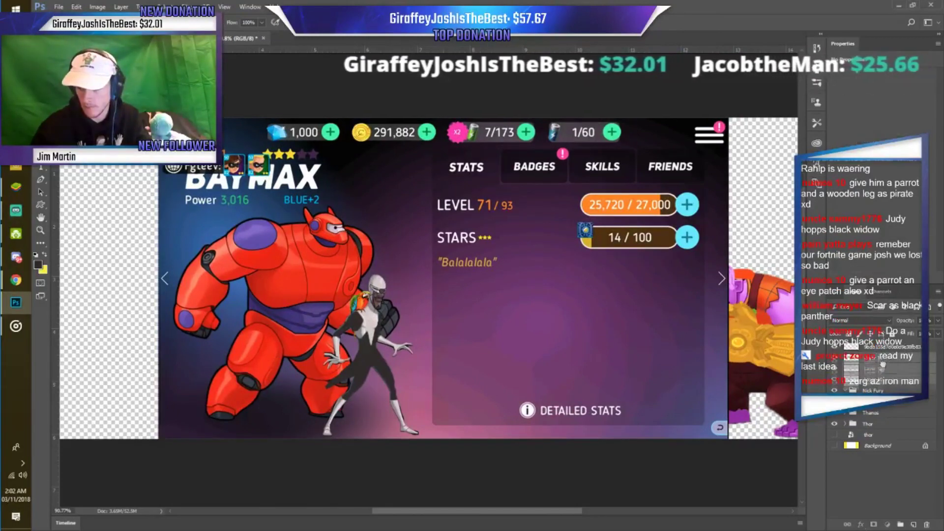
pyautogui.click(845, 359)
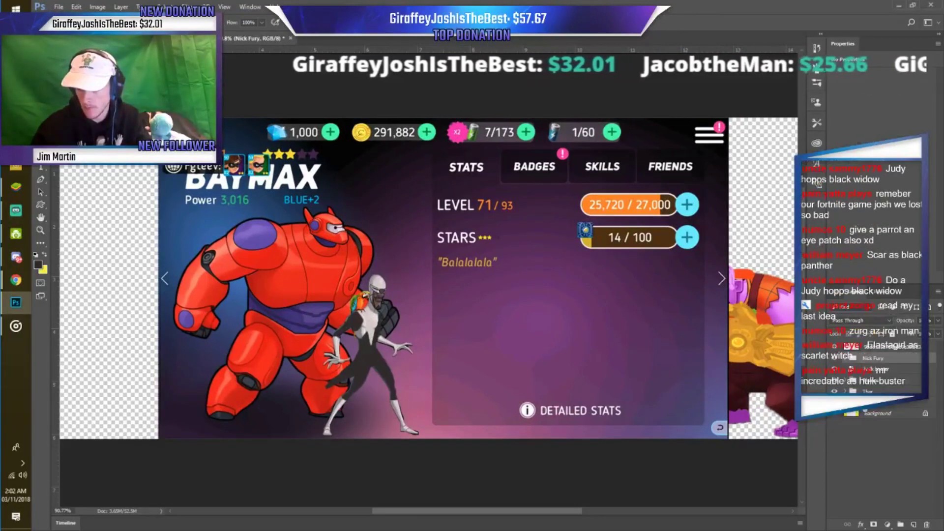
pyautogui.click(875, 357)
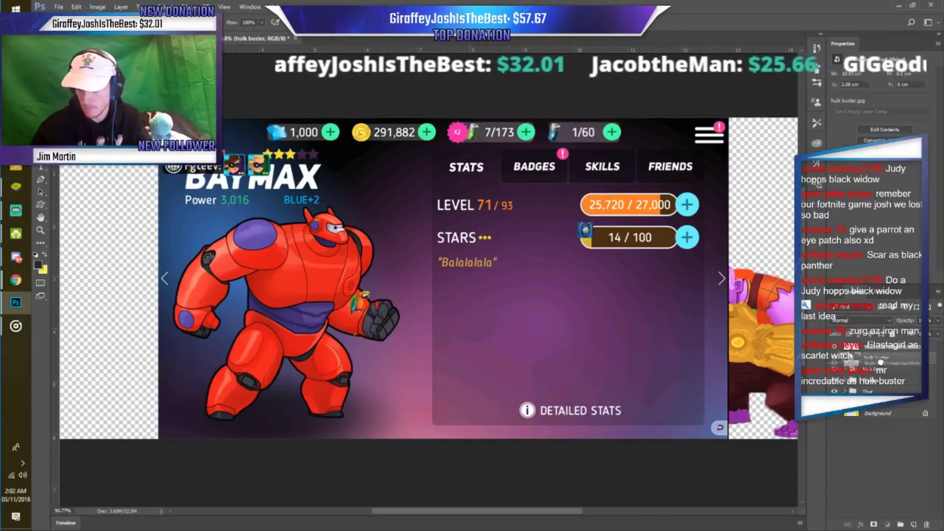
pyautogui.click(880, 353)
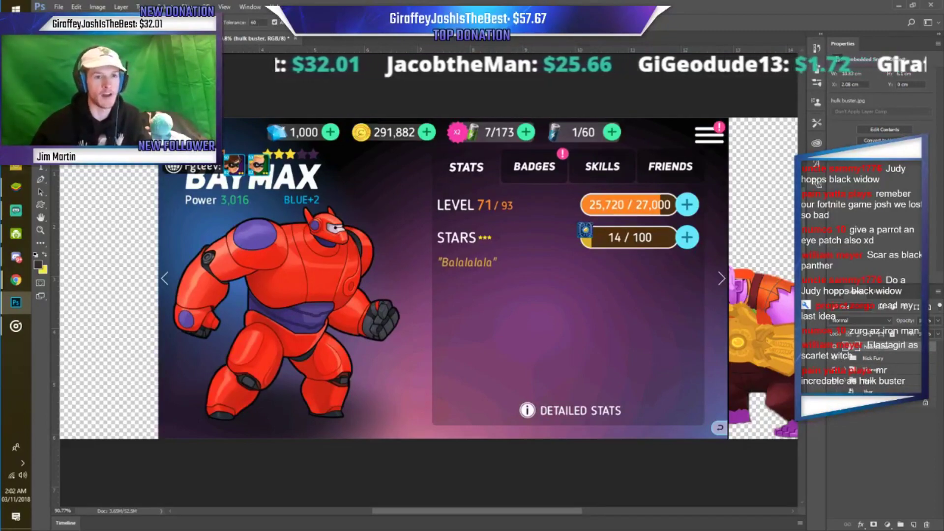
# Select Baymax's red suit from his leg up through fist, chest and head.
pyautogui.click(330, 302)
pyautogui.scroll(1, 329, 302)
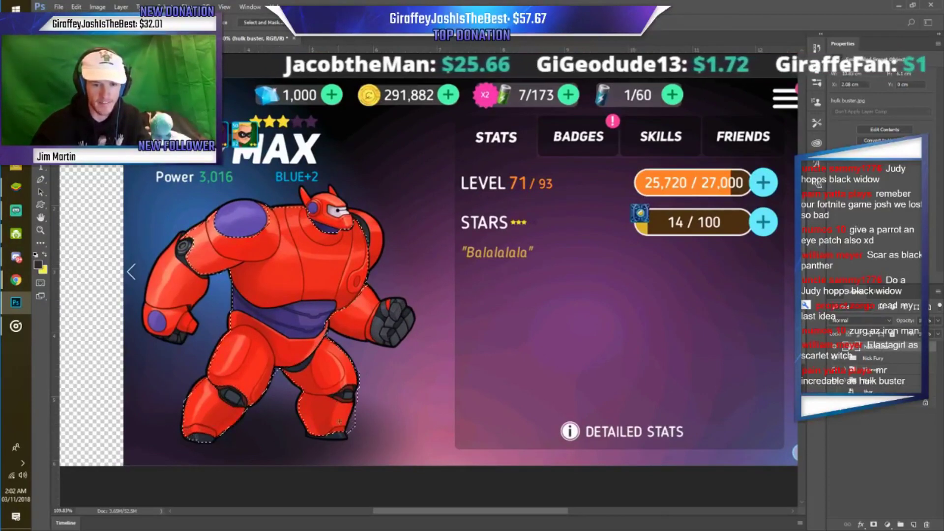
pyautogui.moveTo(339, 440); pyautogui.dragTo(352, 428)
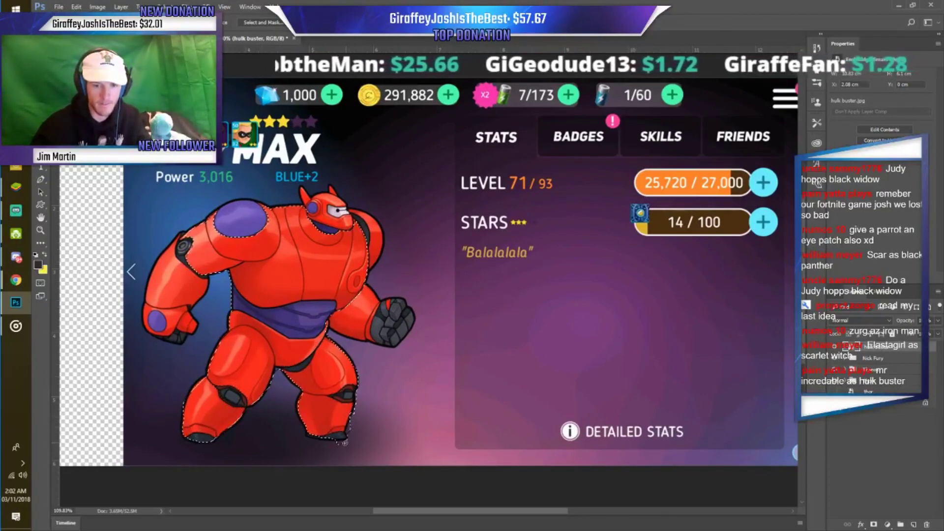
pyautogui.moveTo(311, 338)
pyautogui.mouseDown()
pyautogui.moveTo(378, 327)
pyautogui.moveTo(370, 237)
pyautogui.mouseUp()
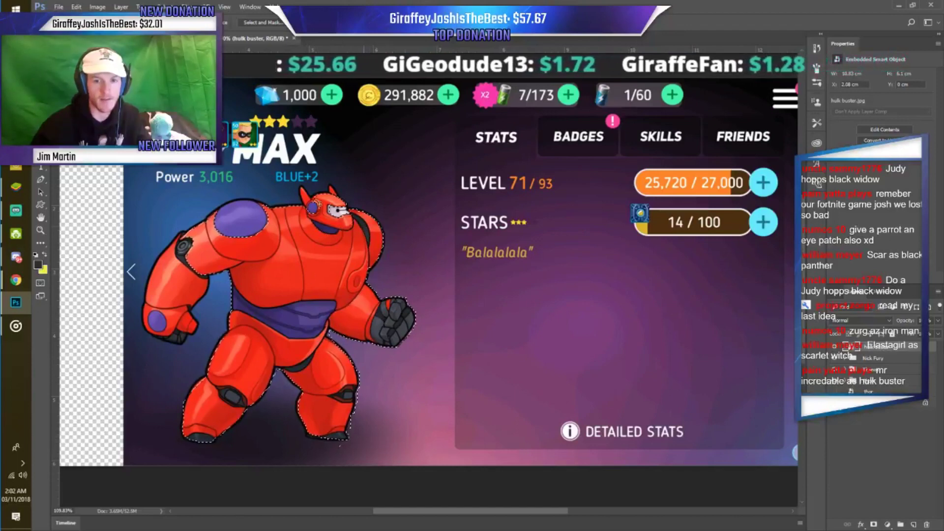
pyautogui.moveTo(301, 197); pyautogui.dragTo(320, 207)
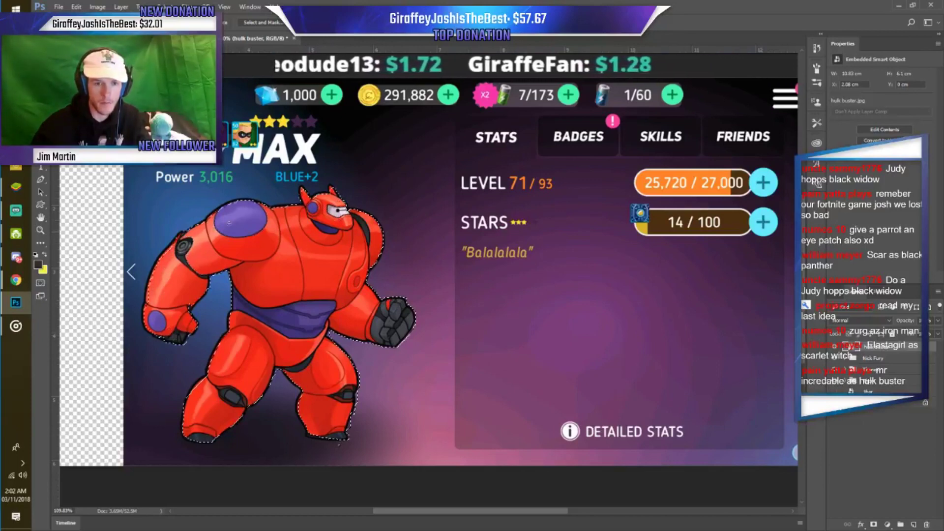
pyautogui.scroll(3, 332, 197)
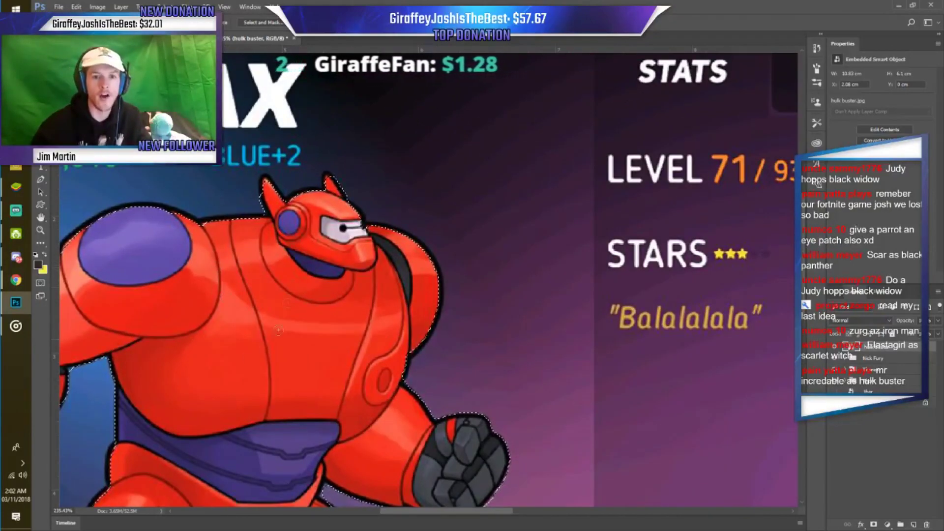
pyautogui.hotkey('ctrl', '0')
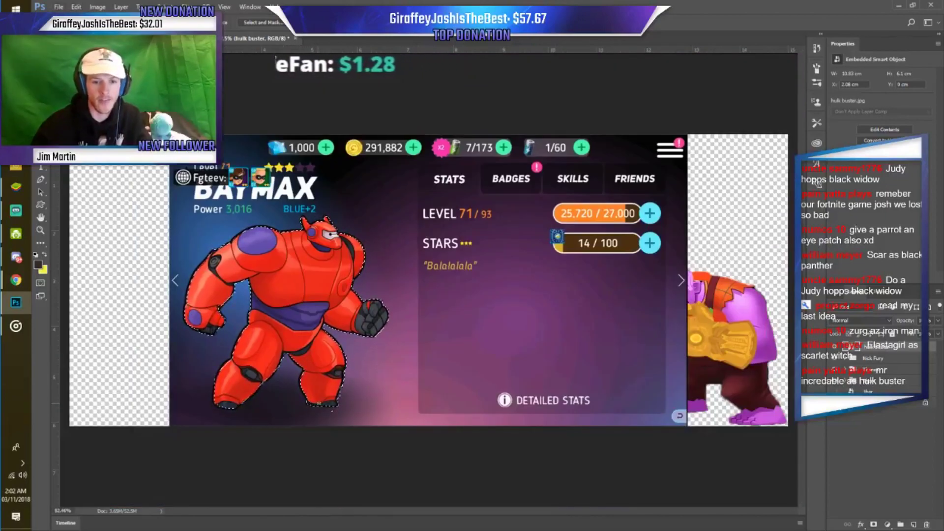
# Copy Baymax onto his own layer and delete the hulk buster screenshot layer.
pyautogui.rightClick(317, 323)
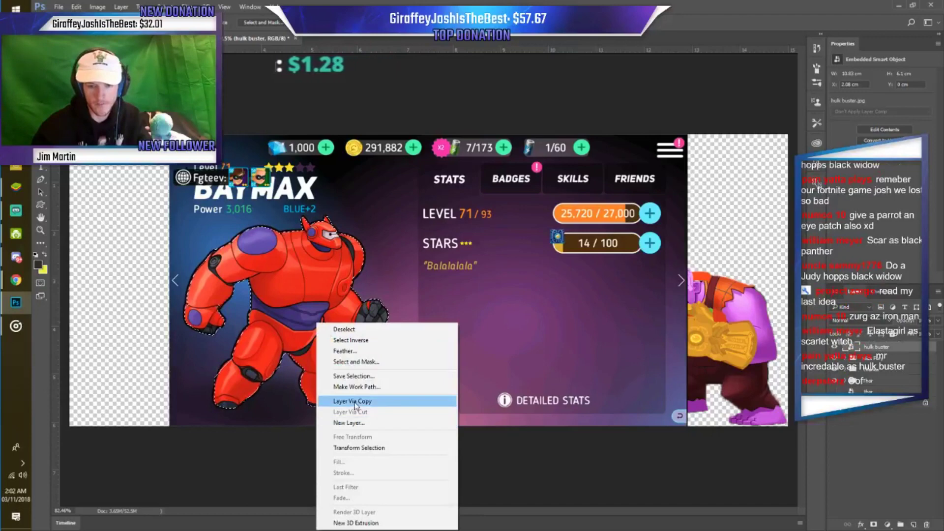
pyautogui.click(355, 402)
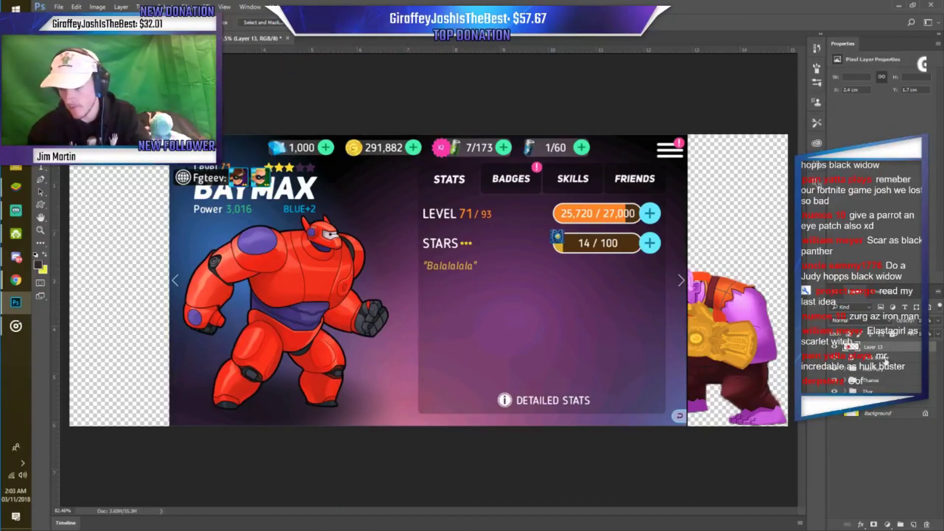
pyautogui.click(885, 362)
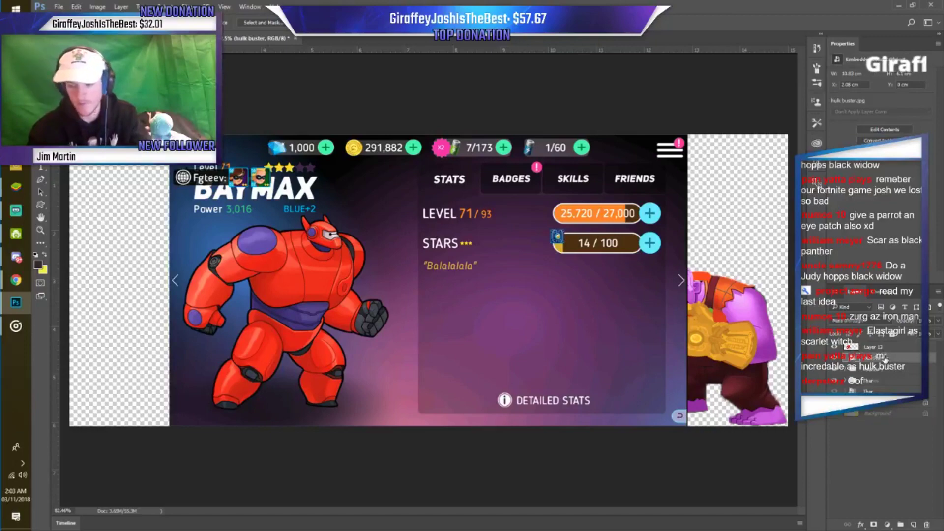
pyautogui.press('Delete')
# Add a layer group, stack Hulk Buster above Layer 13, and switch to BlueStacks.
pyautogui.click(903, 524)
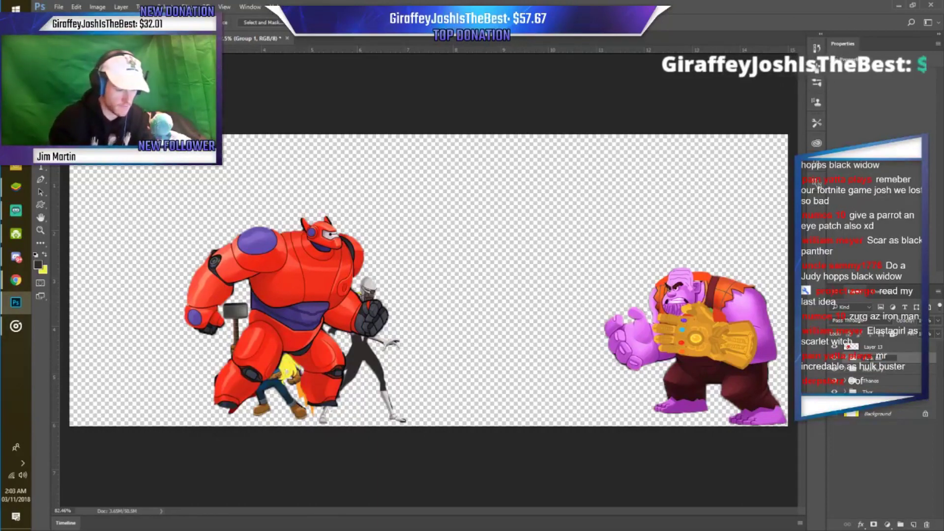
pyautogui.click(868, 358)
pyautogui.moveTo(868, 358); pyautogui.dragTo(855, 350)
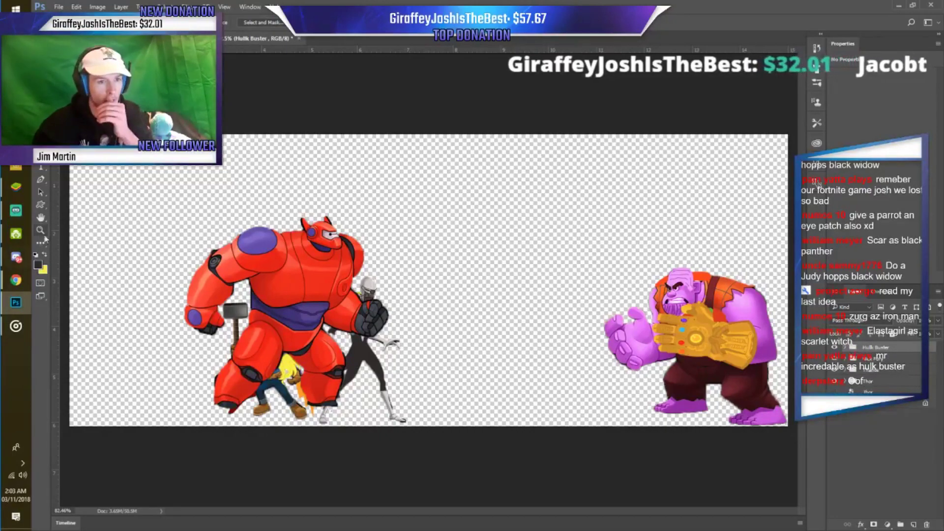
pyautogui.click(22, 189)
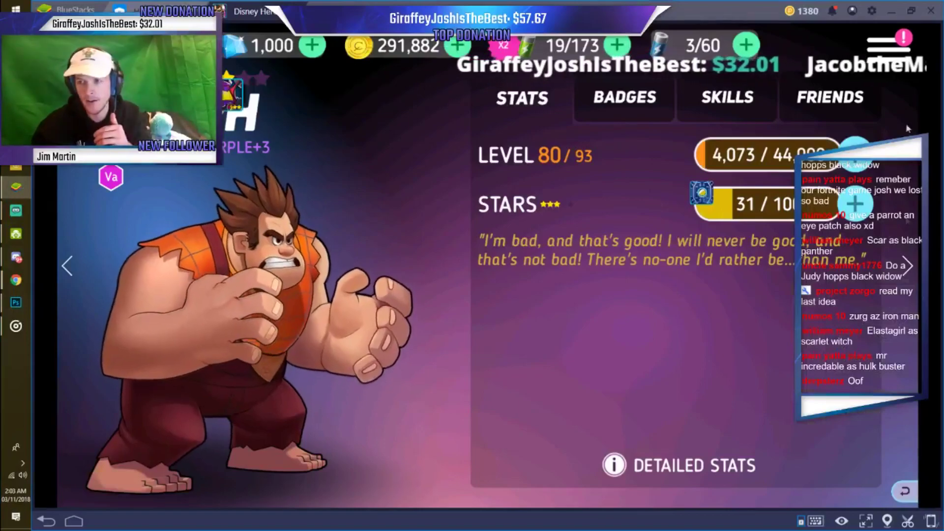
# Go back to the hero roster and open Emperor Zurg's hero screen.
pyautogui.press('Escape')
pyautogui.scroll(5, 406, 280)
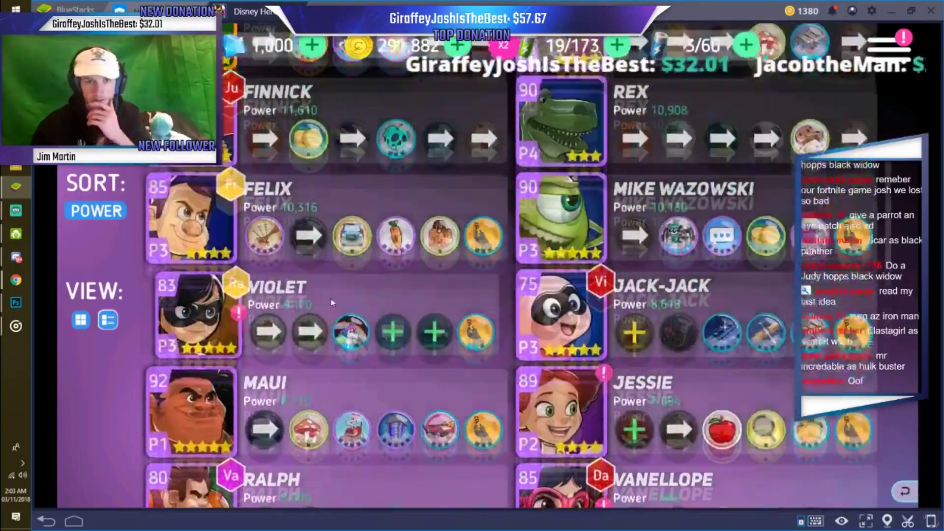
pyautogui.scroll(5, 406, 280)
pyautogui.scroll(5, 406, 281)
pyautogui.scroll(5, 576, 242)
pyautogui.click(382, 181)
# Save a screenshot of Zurg's hero screen as 'i' and return to Photoshop.
pyautogui.click(907, 521)
pyautogui.write('i')
pyautogui.press('Return')
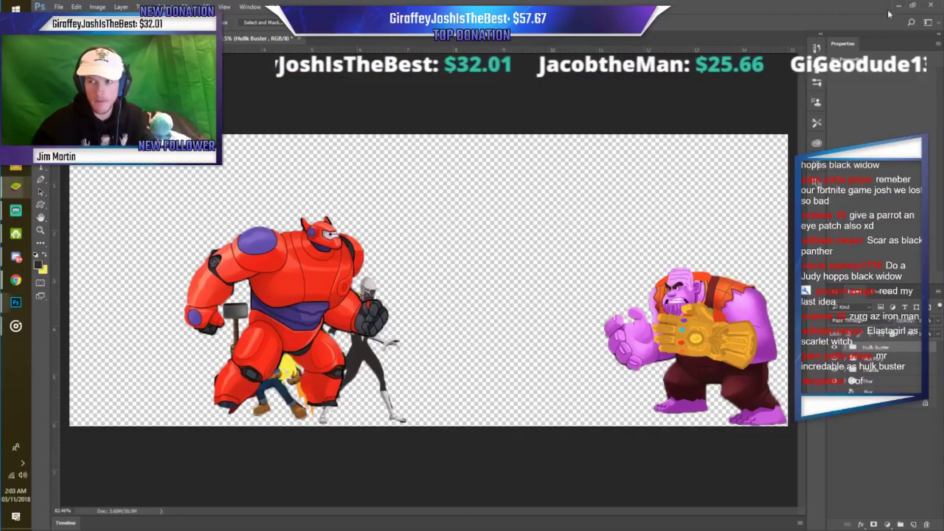
pyautogui.click(16, 302)
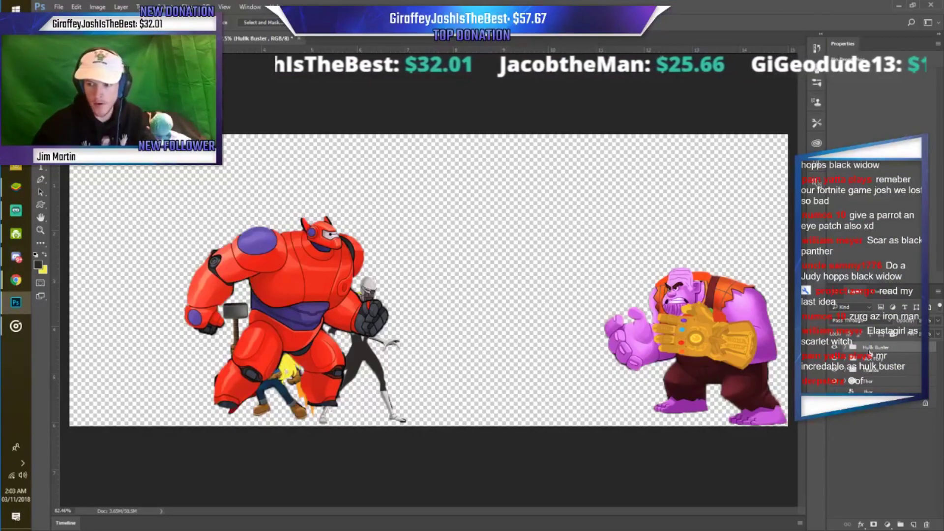
# Hide the Baymax layer, add a blank layer and paste in the Emperor Zurg stats-page screenshot.
pyautogui.click(834, 346)
pyautogui.click(912, 522)
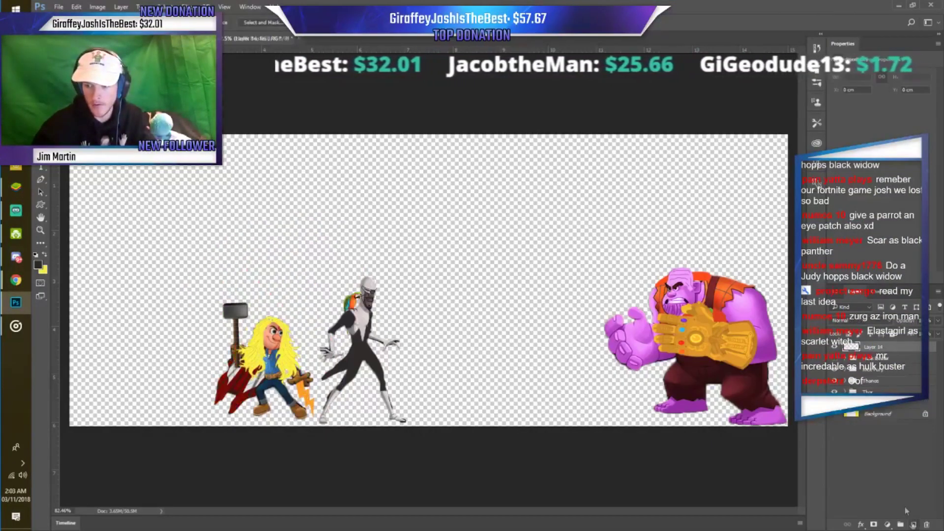
pyautogui.hotkey('alt', 'Tab')
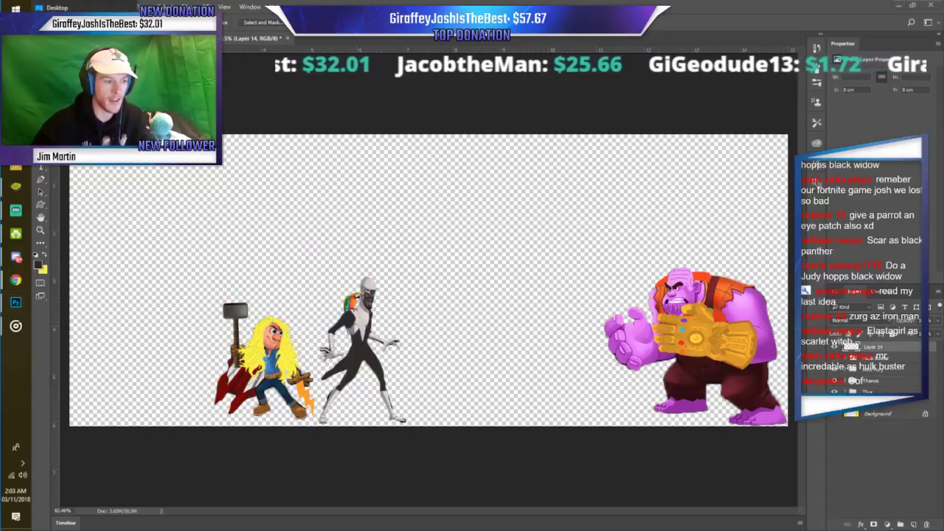
pyautogui.hotkey('alt', 'Tab')
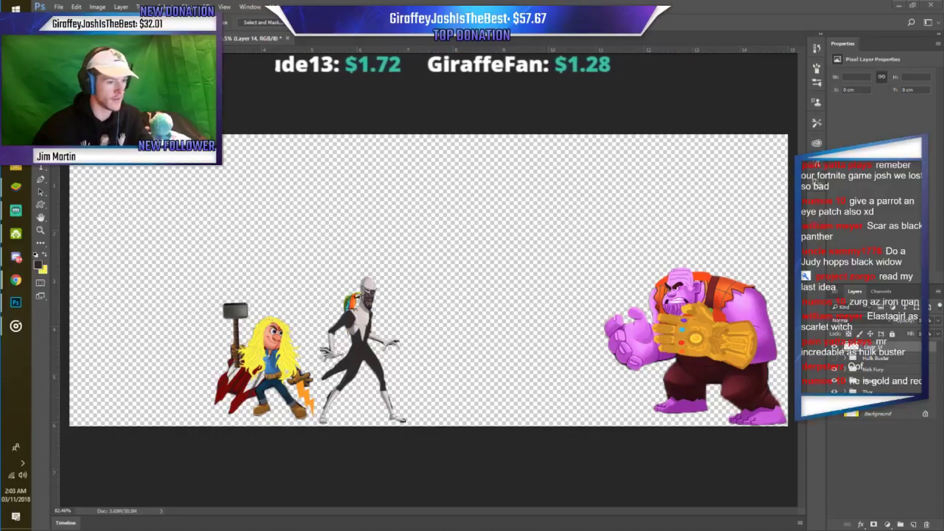
pyautogui.hotkey('ctrl', 'v')
pyautogui.press('Return')
# Quick-select Zurg's robe, cape, hose and gun, then use Layer Via Copy to lift him out.
pyautogui.scroll(3, 443, 225)
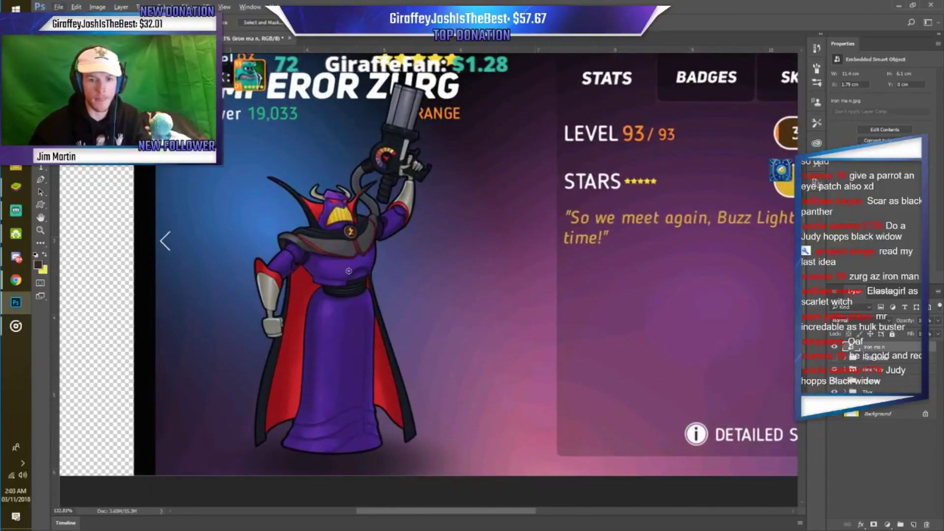
pyautogui.moveTo(347, 399); pyautogui.dragTo(316, 252)
pyautogui.moveTo(306, 295); pyautogui.dragTo(388, 387)
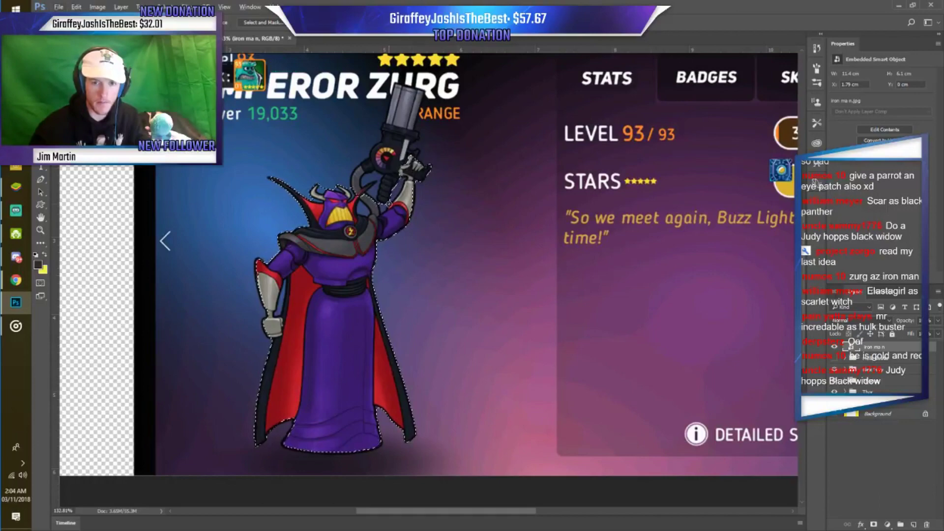
pyautogui.scroll(3, 386, 202)
pyautogui.moveTo(343, 195); pyautogui.dragTo(347, 218)
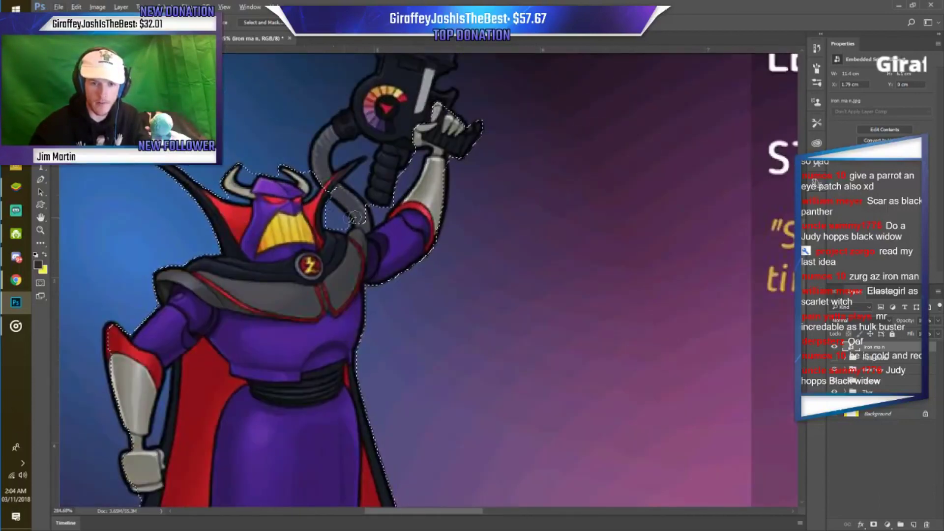
pyautogui.moveTo(395, 184)
pyautogui.mouseDown()
pyautogui.moveTo(354, 124)
pyautogui.moveTo(316, 165)
pyautogui.mouseUp()
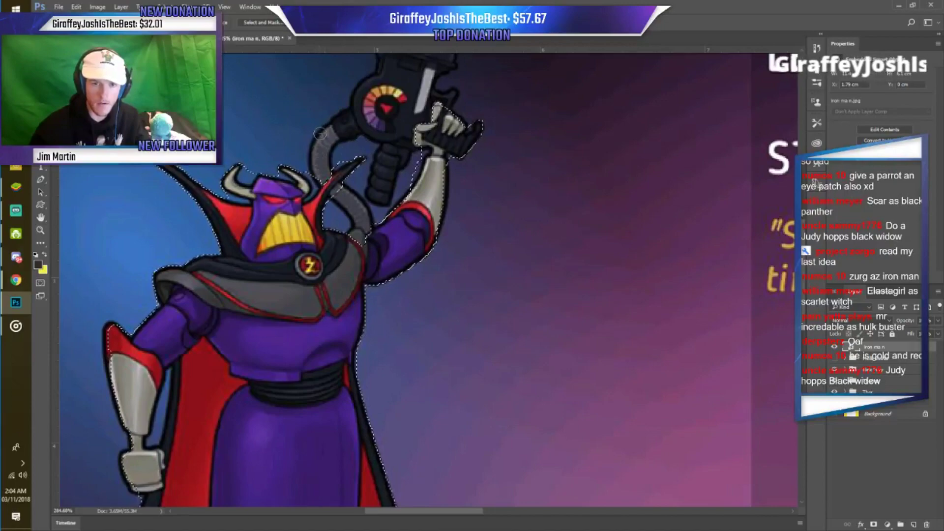
pyautogui.hotkey('ctrl', '0')
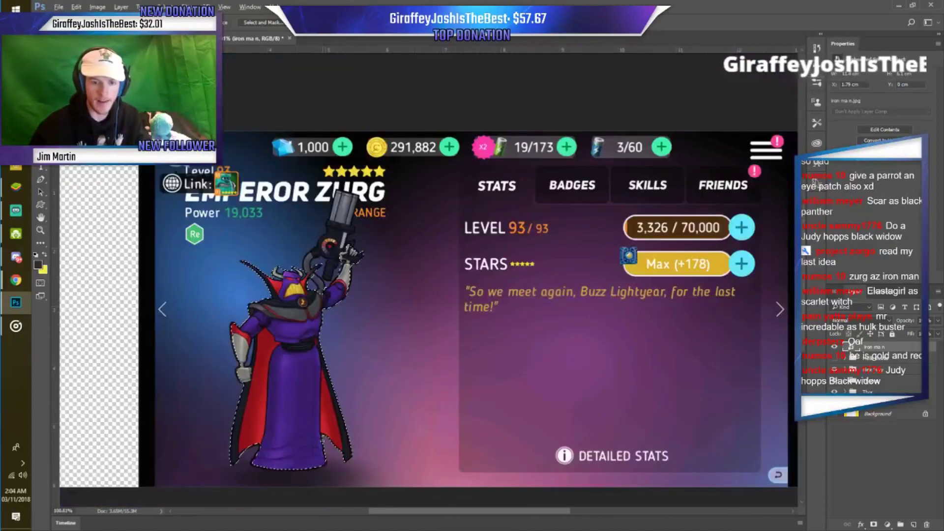
pyautogui.rightClick(306, 201)
pyautogui.click(345, 282)
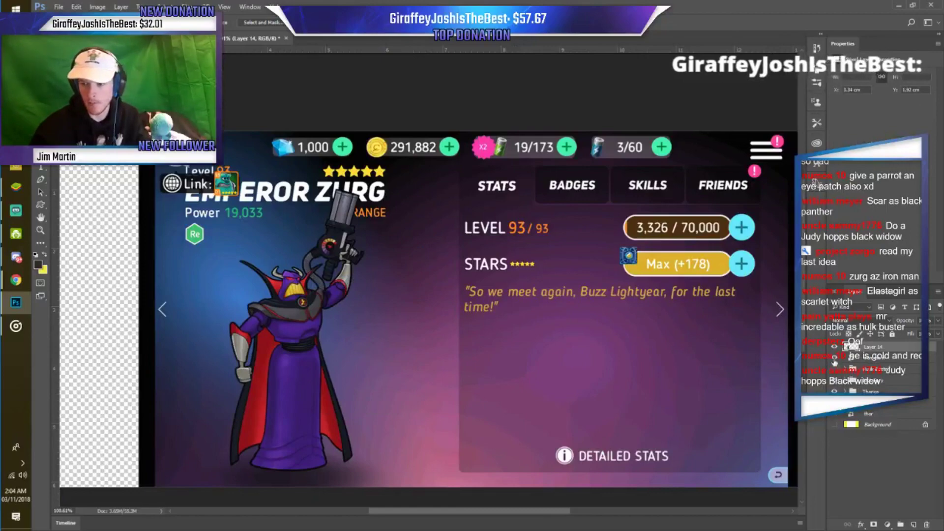
# Hide the screenshot layer, then rotate and move the Zurg cutout up-left into a tilted flying pose.
pyautogui.click(834, 362)
pyautogui.scroll(3, 317, 329)
pyautogui.hotkey('ctrl', 't')
pyautogui.scroll(-2, 262, 283)
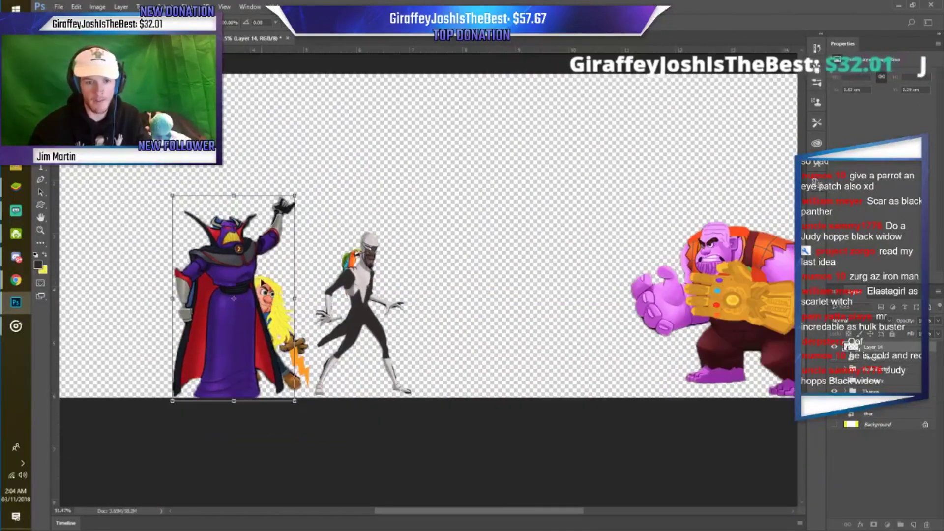
pyautogui.moveTo(302, 402); pyautogui.dragTo(411, 270)
pyautogui.moveTo(261, 324); pyautogui.dragTo(244, 179)
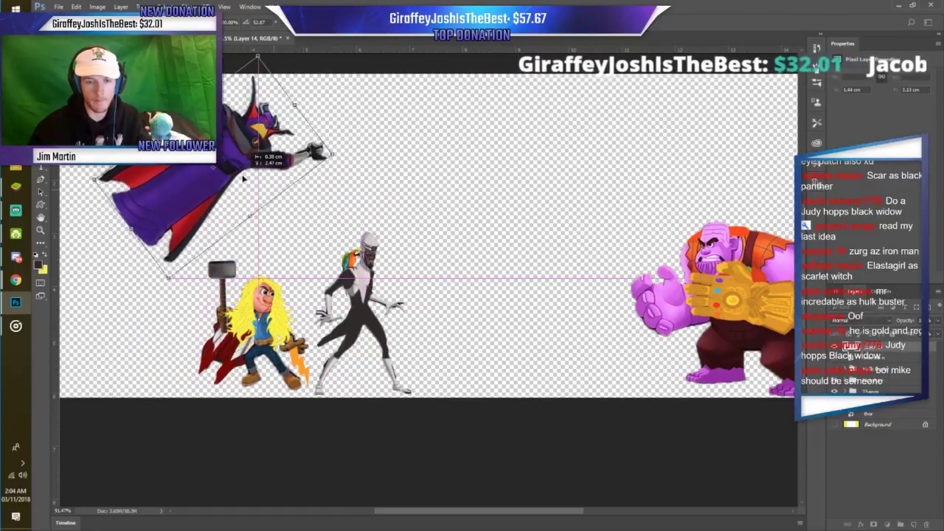
pyautogui.moveTo(364, 147); pyautogui.dragTo(303, 142)
pyautogui.press('Return')
pyautogui.scroll(2, 190, 173)
pyautogui.scroll(1, 218, 259)
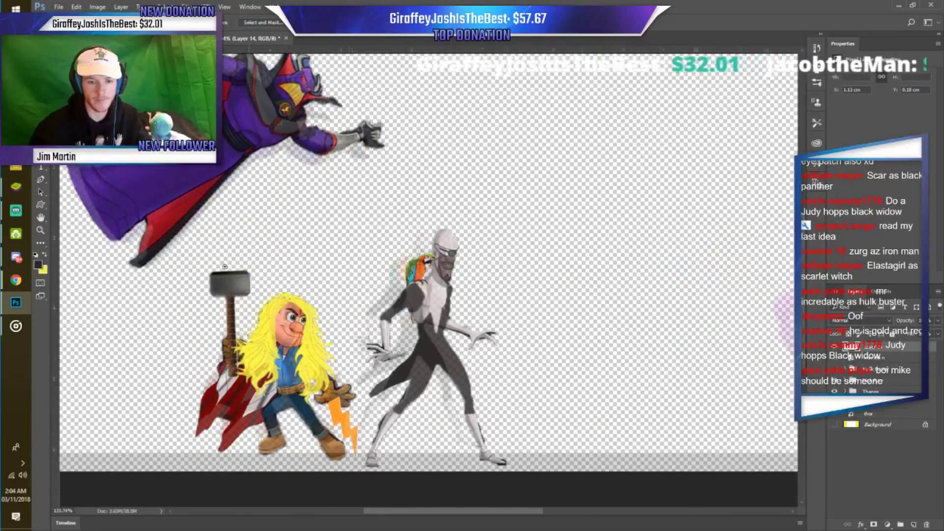
pyautogui.scroll(-3, 197, 246)
pyautogui.scroll(3, 148, 217)
pyautogui.scroll(2, 109, 186)
pyautogui.scroll(1, 147, 191)
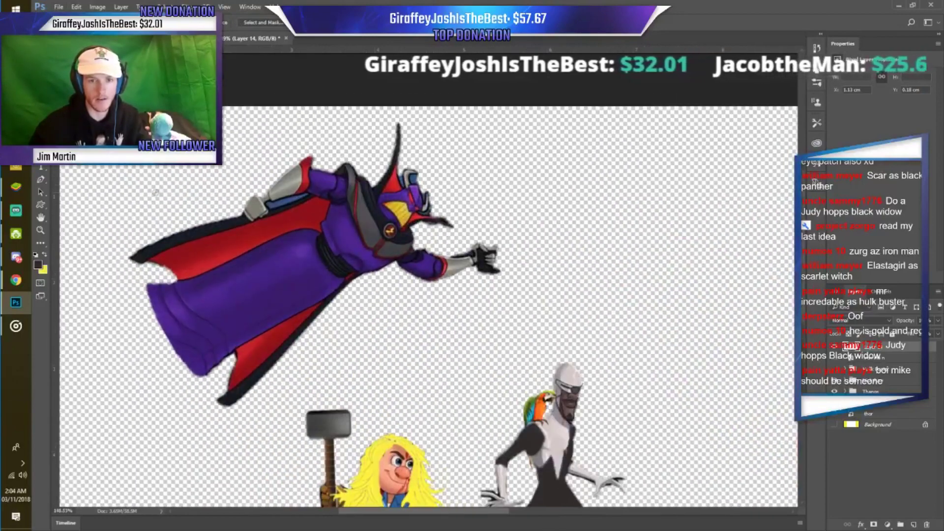
pyautogui.scroll(1, 164, 191)
pyautogui.scroll(1, 163, 169)
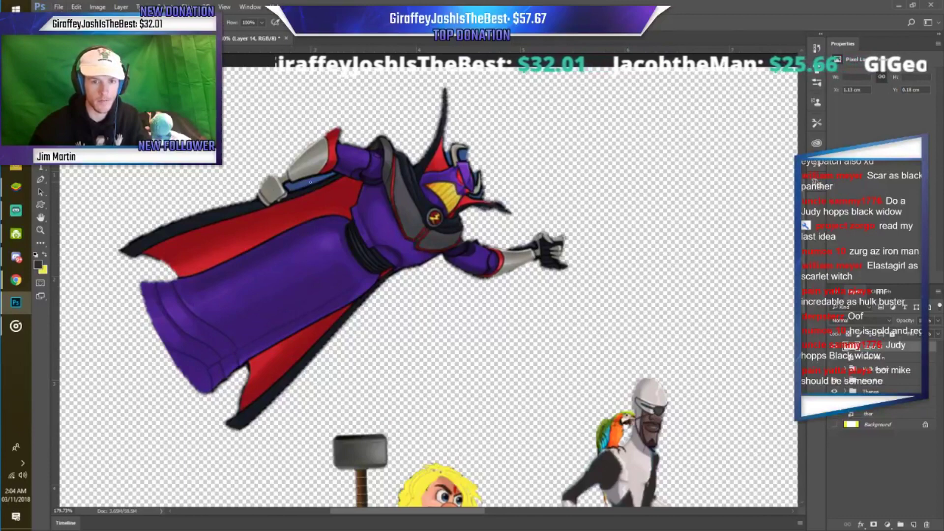
pyautogui.scroll(-3, 305, 206)
pyautogui.scroll(-2, 295, 231)
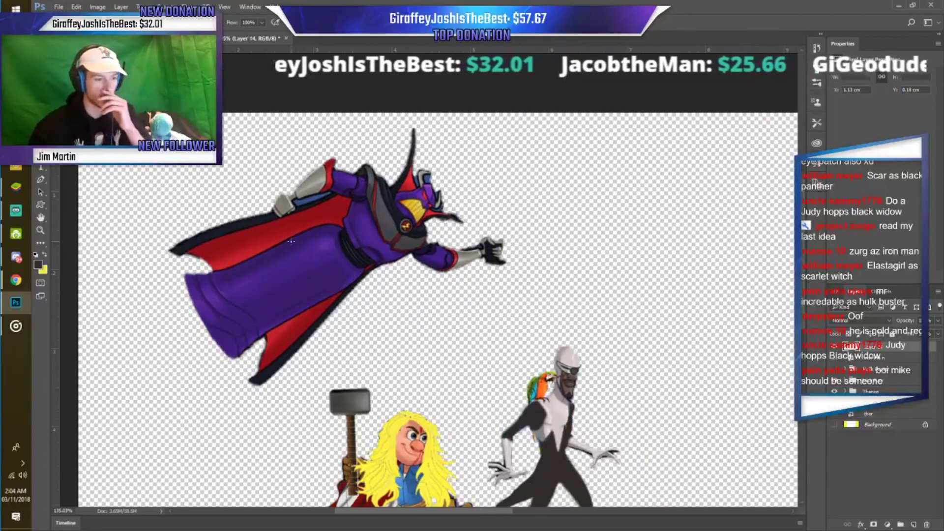
pyautogui.scroll(1, 212, 300)
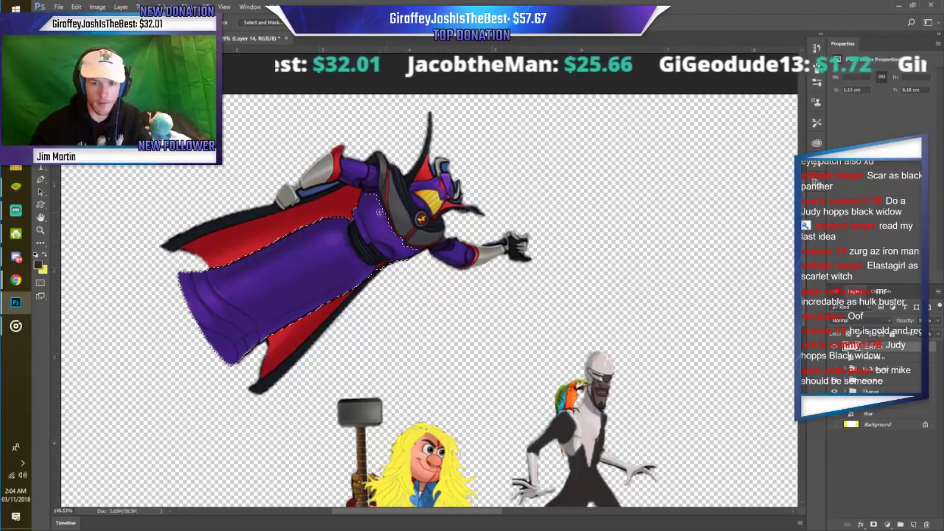
pyautogui.scroll(3, 362, 251)
# Quick-select Zurg's purple torso, forearm and helmet.
pyautogui.moveTo(361, 251)
pyautogui.mouseDown()
pyautogui.moveTo(378, 127)
pyautogui.moveTo(388, 139)
pyautogui.mouseUp()
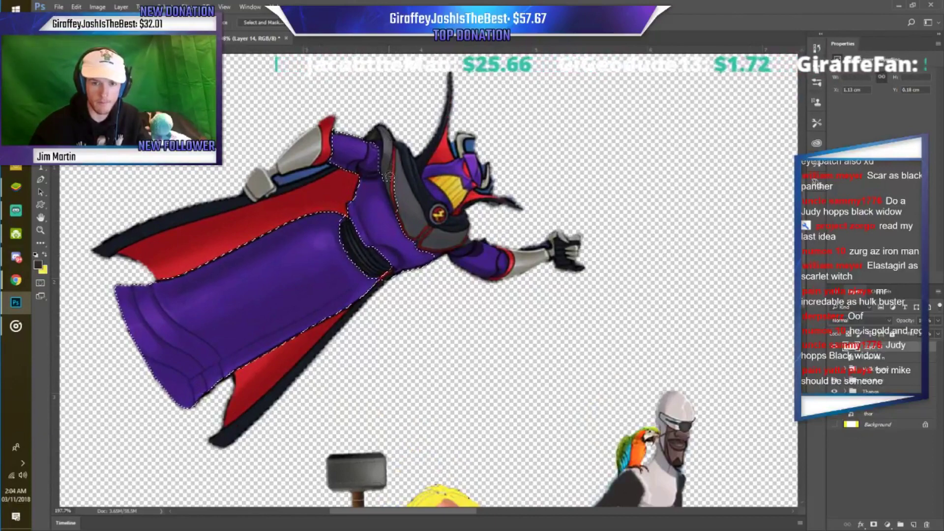
pyautogui.moveTo(398, 203); pyautogui.dragTo(465, 254)
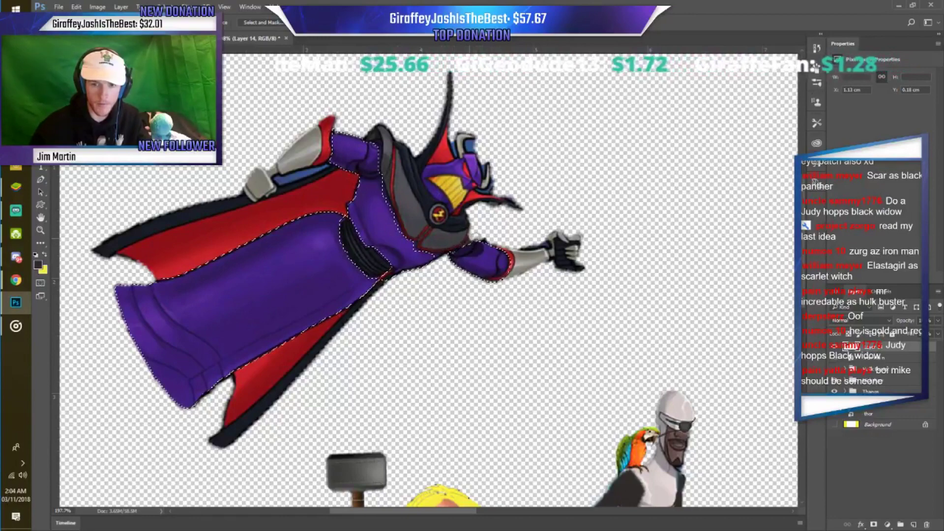
pyautogui.keyDown('alt'); pyautogui.scroll(1, 468, 167); pyautogui.keyUp('alt')
pyautogui.keyDown('alt'); pyautogui.scroll(1, 467, 168); pyautogui.keyUp('alt')
pyautogui.moveTo(472, 169)
pyautogui.mouseDown()
pyautogui.moveTo(480, 177)
pyautogui.moveTo(434, 215)
pyautogui.mouseUp()
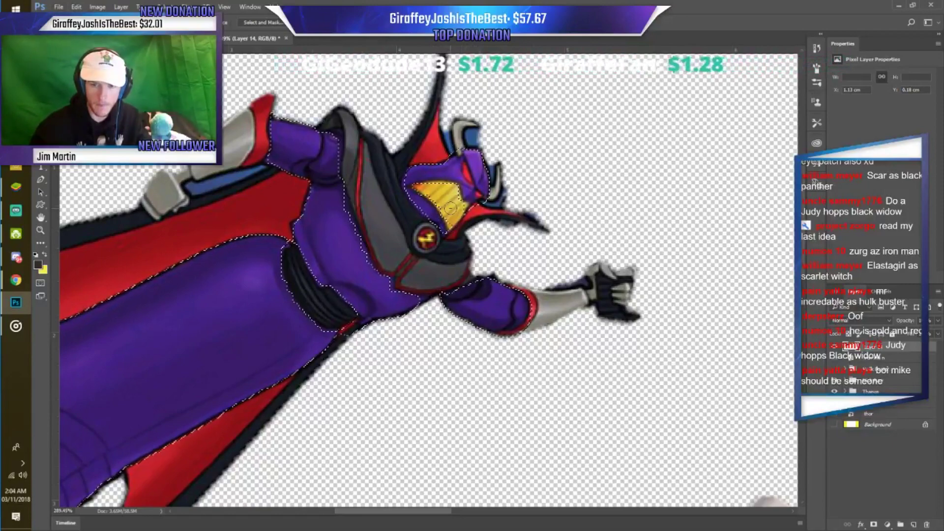
pyautogui.moveTo(456, 199); pyautogui.dragTo(482, 198)
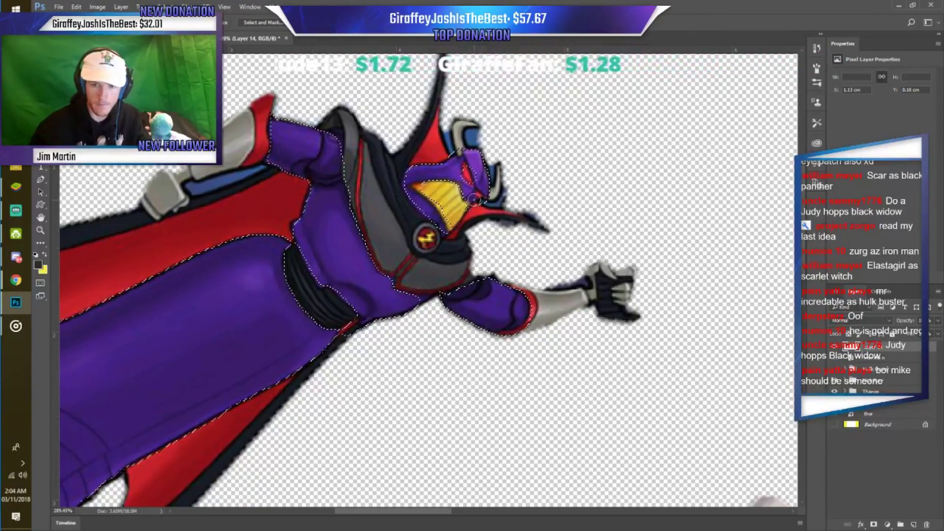
# Refine the selection around Zurg's eye and armour, then copy it to a new layer.
pyautogui.scroll(3, 476, 195)
pyautogui.scroll(3, 477, 197)
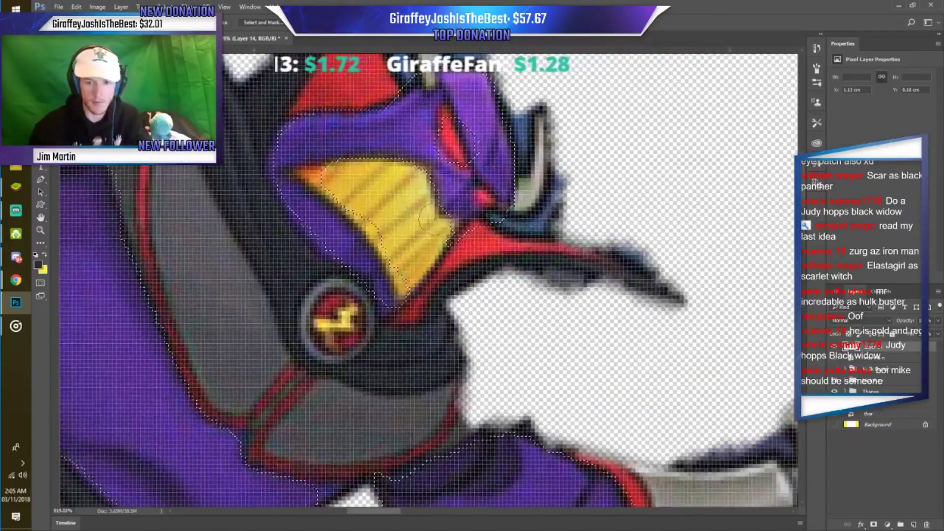
pyautogui.click(479, 198)
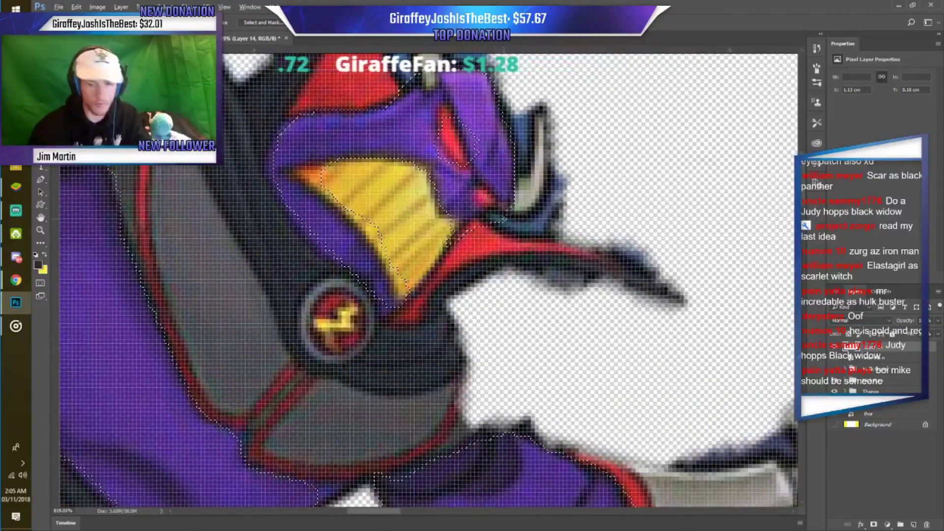
pyautogui.moveTo(488, 228)
pyautogui.mouseDown()
pyautogui.moveTo(491, 215)
pyautogui.moveTo(455, 196)
pyautogui.moveTo(499, 190)
pyautogui.mouseUp()
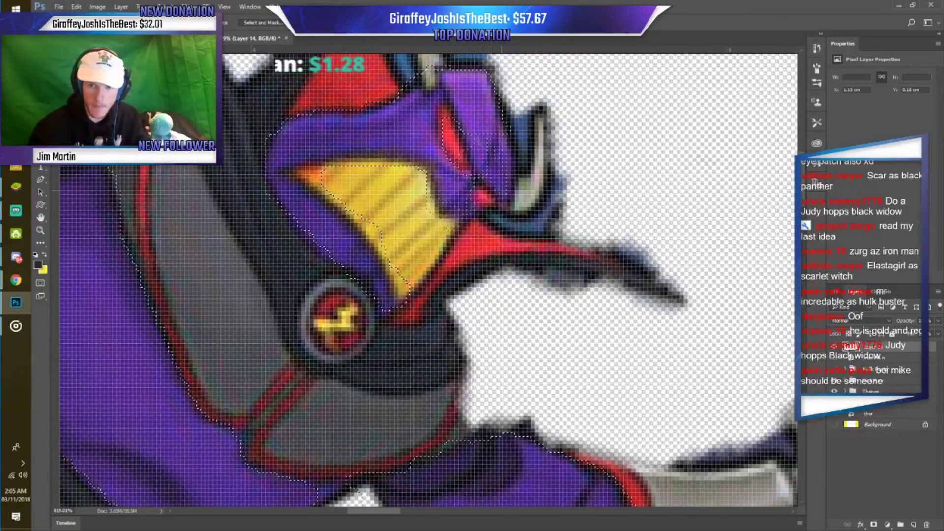
pyautogui.moveTo(485, 196); pyautogui.dragTo(490, 199)
pyautogui.scroll(-3, 474, 202)
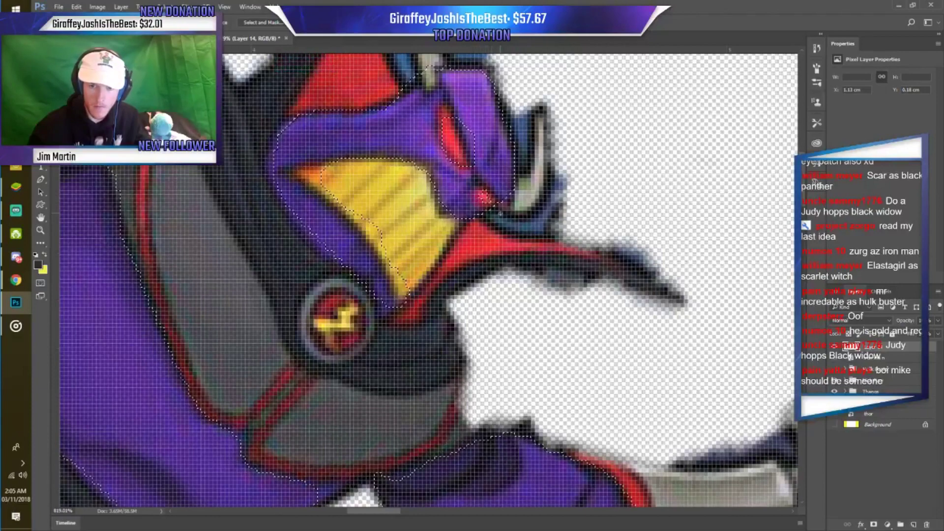
pyautogui.scroll(-3, 443, 246)
pyautogui.scroll(-3, 394, 304)
pyautogui.rightClick(364, 341)
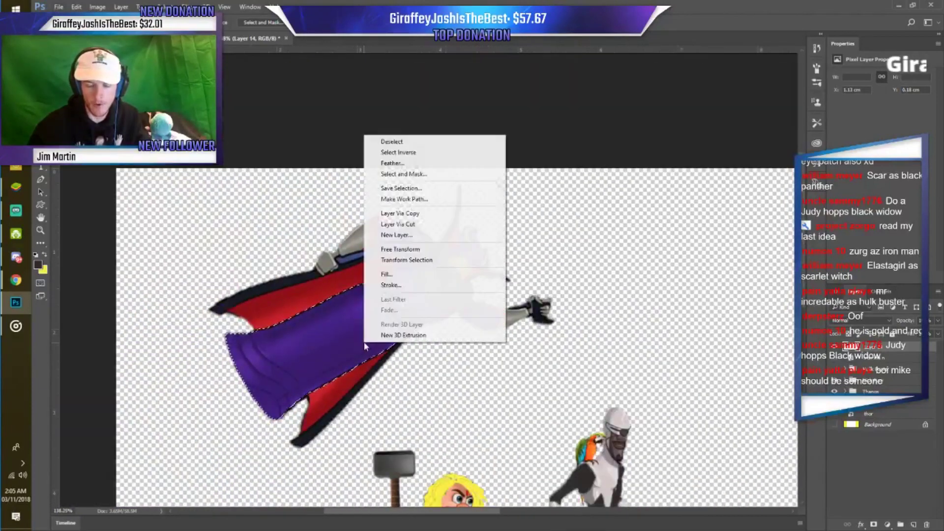
pyautogui.click(432, 212)
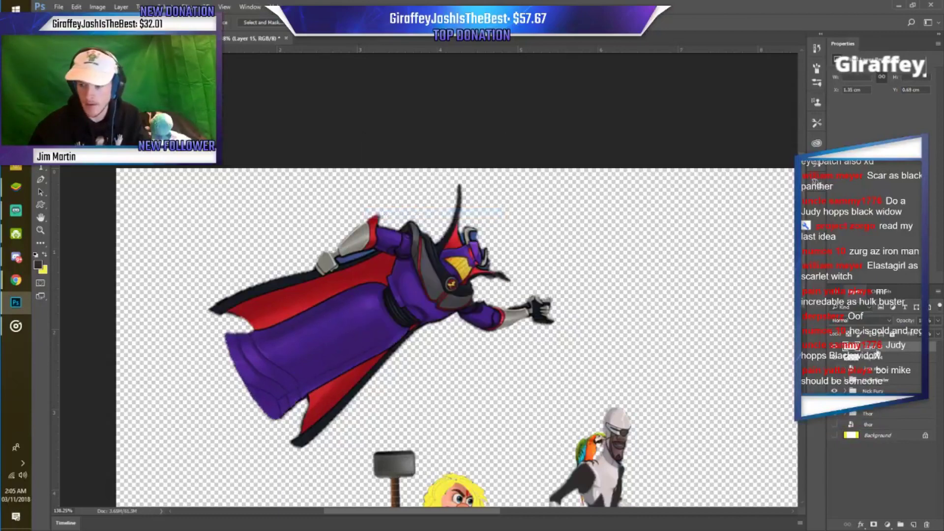
# Give the copied purple-armour layer a red ff1200 Color Overlay.
pyautogui.doubleClick(905, 345)
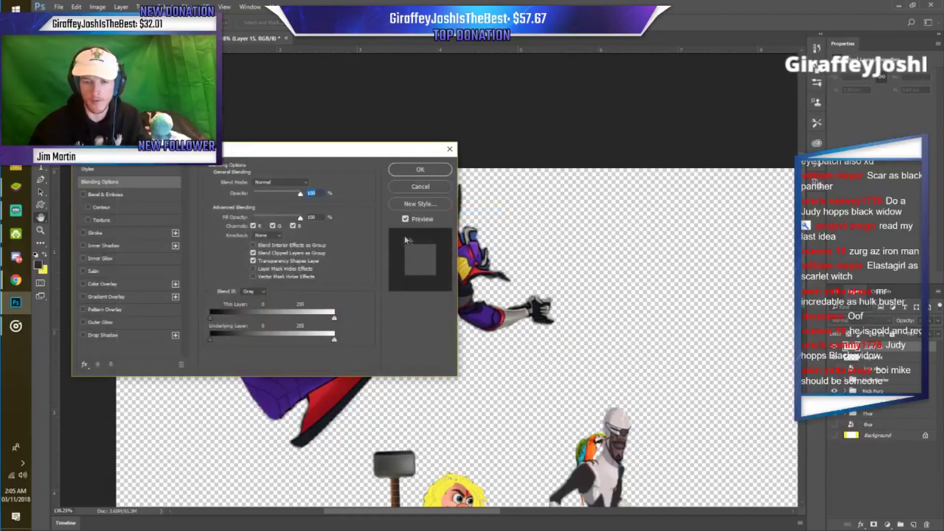
pyautogui.click(85, 283)
pyautogui.moveTo(303, 158); pyautogui.dragTo(671, 128)
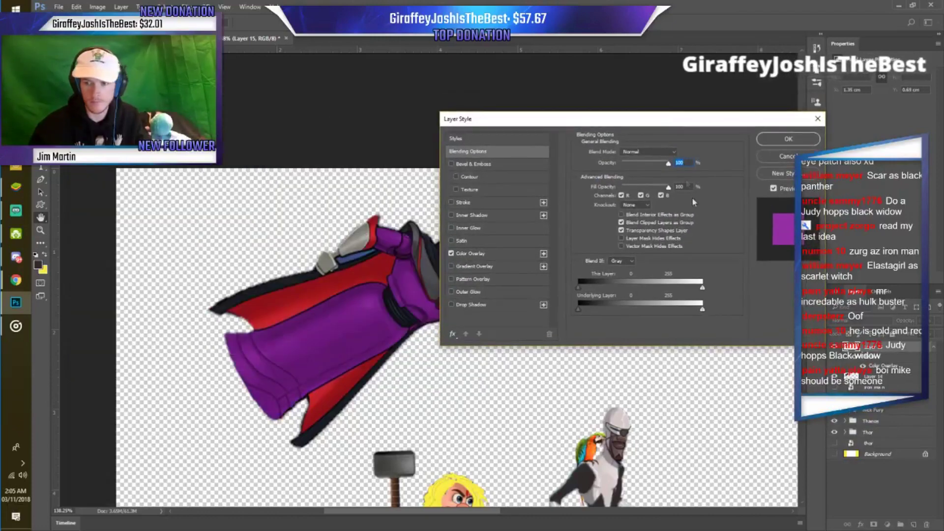
pyautogui.click(470, 253)
pyautogui.click(678, 152)
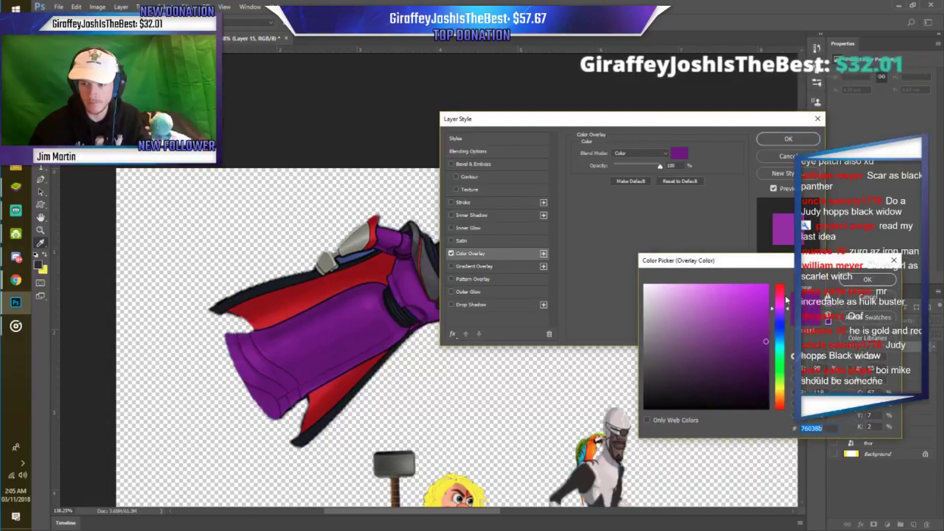
pyautogui.write('ff1200')
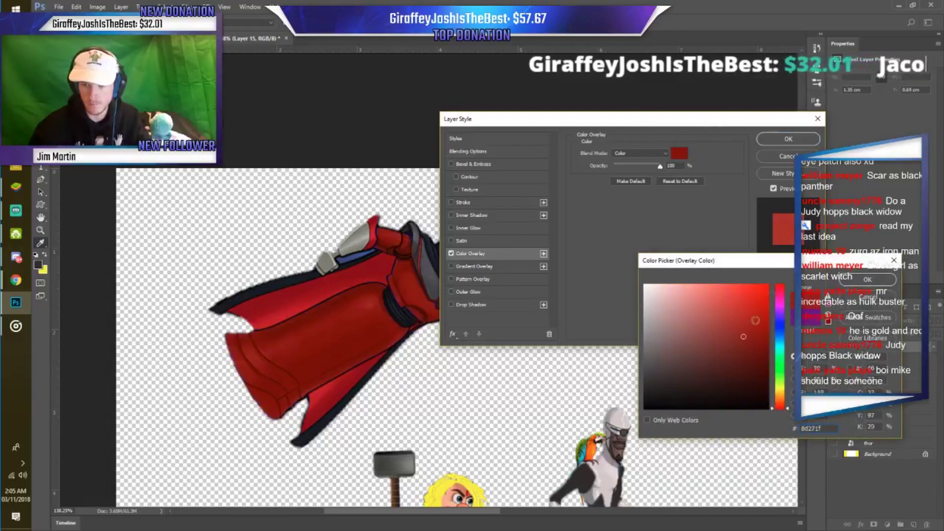
pyautogui.press('Return')
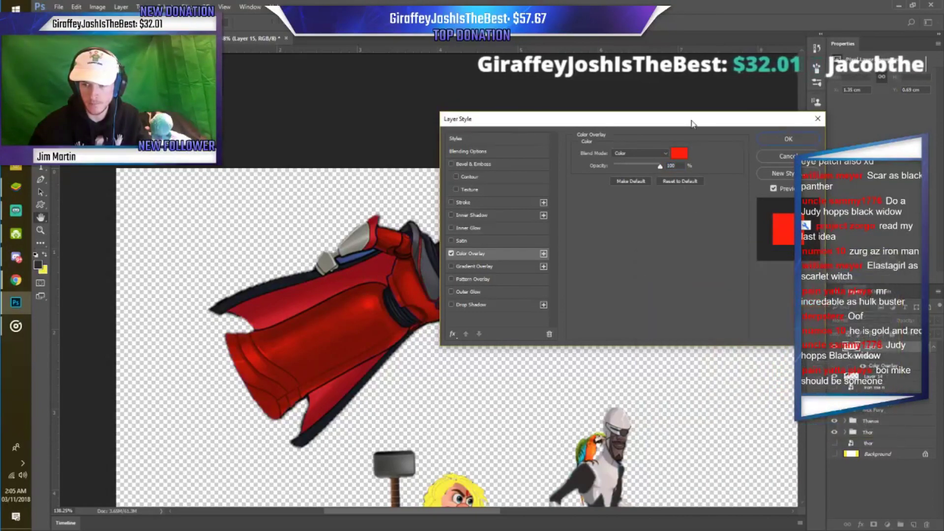
pyautogui.moveTo(692, 123); pyautogui.dragTo(710, 155)
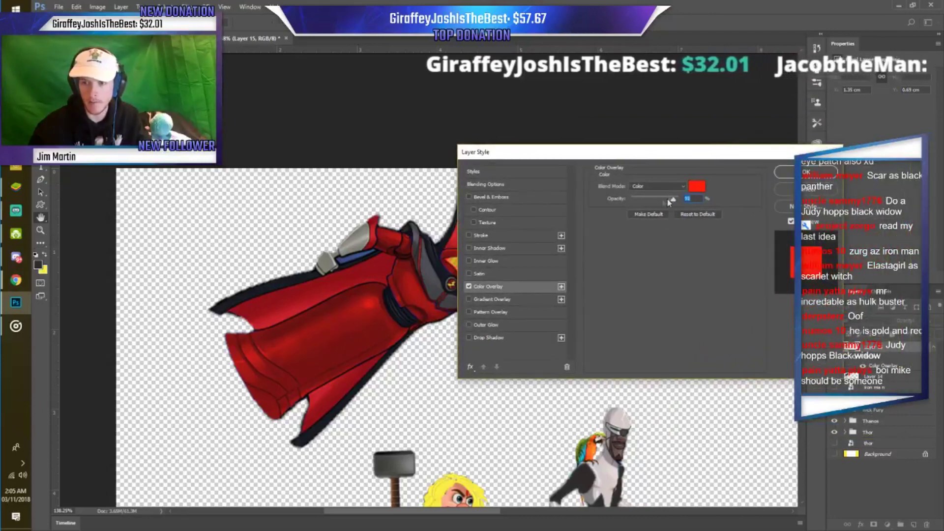
pyautogui.click(787, 172)
pyautogui.scroll(3, 379, 344)
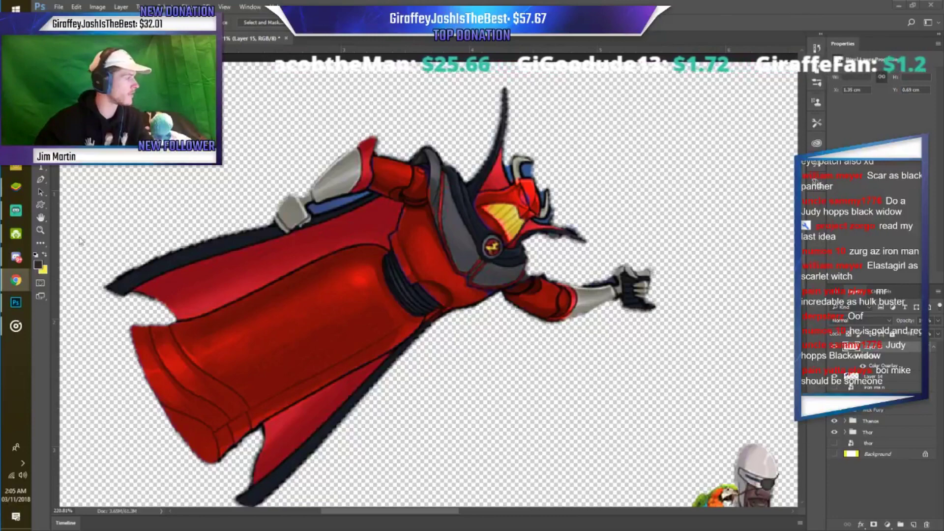
pyautogui.scroll(2, 431, 292)
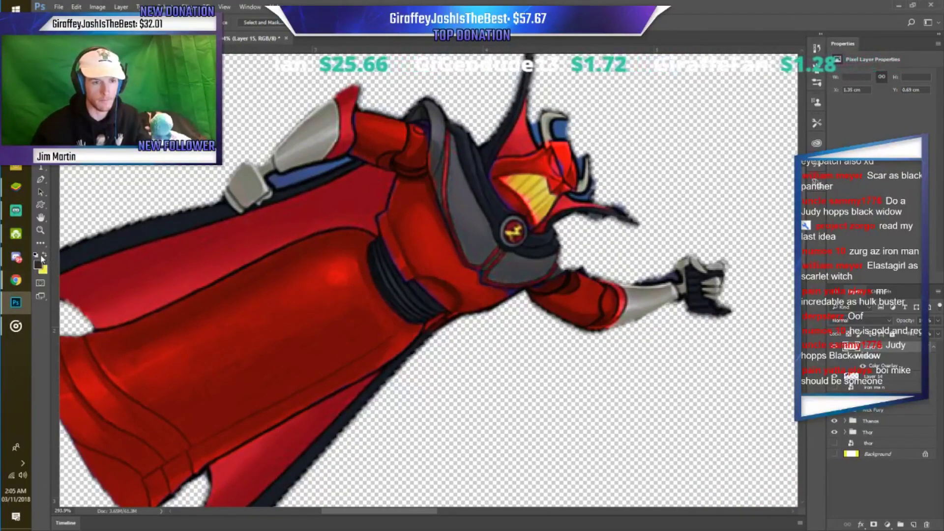
# Add a new empty layer, then try a yellow stroke on the belt and undo it.
pyautogui.scroll(2, 418, 298)
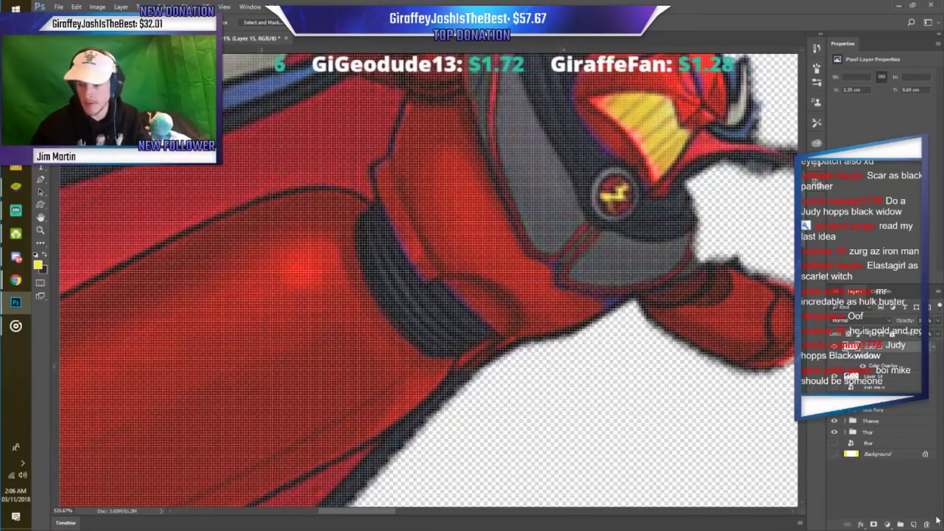
pyautogui.click(913, 525)
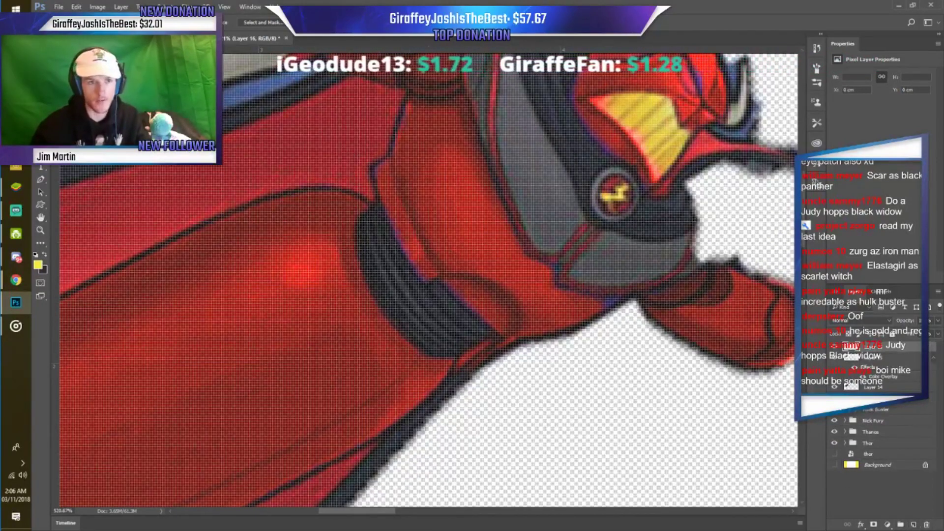
pyautogui.moveTo(465, 283)
pyautogui.mouseDown()
pyautogui.moveTo(428, 305)
pyautogui.moveTo(408, 290)
pyautogui.mouseUp()
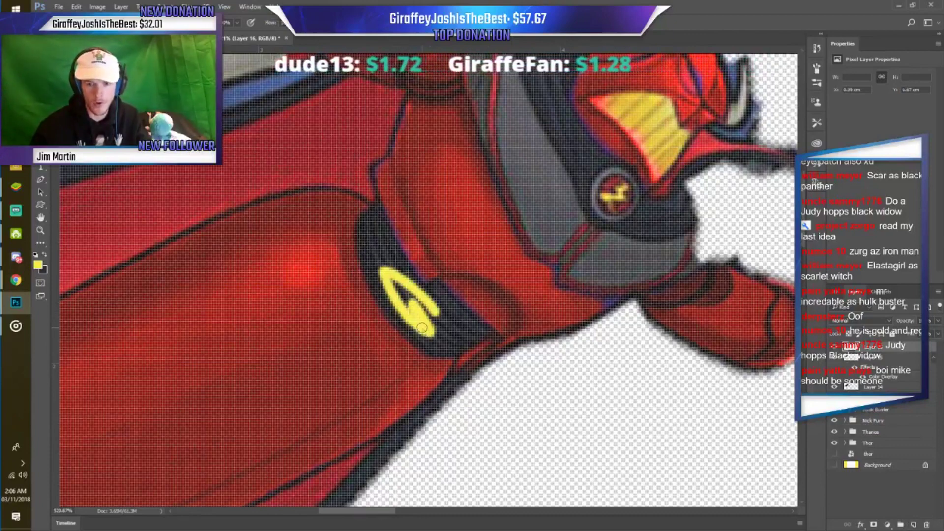
pyautogui.hotkey('ctrl', 'z')
# On Layer 14, quick-select the dark belt across Zurg's waist.
pyautogui.scroll(1, 418, 295)
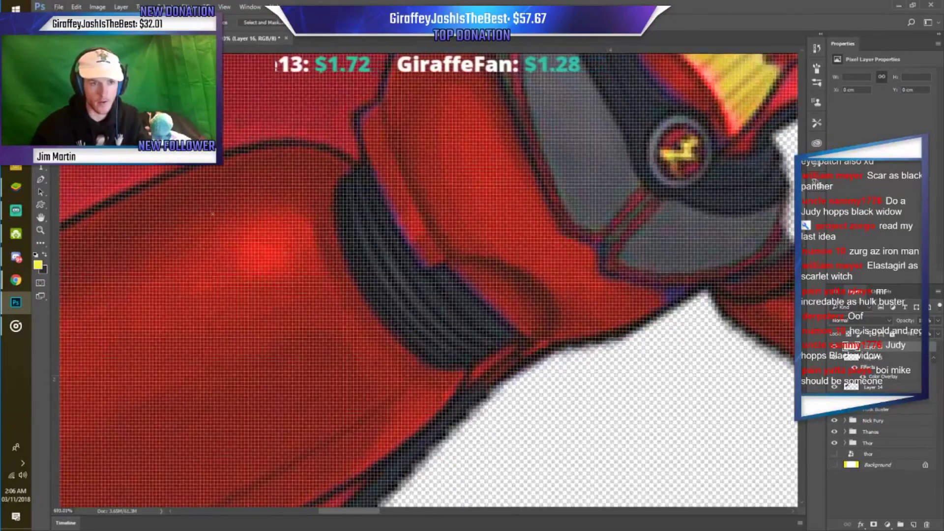
pyautogui.click(878, 387)
pyautogui.moveTo(414, 297)
pyautogui.mouseDown()
pyautogui.moveTo(456, 328)
pyautogui.moveTo(462, 367)
pyautogui.mouseUp()
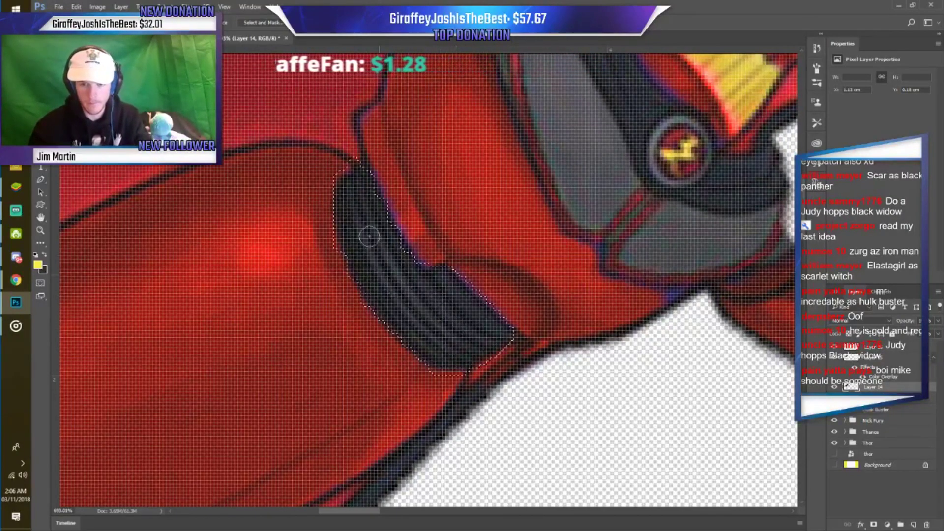
pyautogui.scroll(-1, 462, 366)
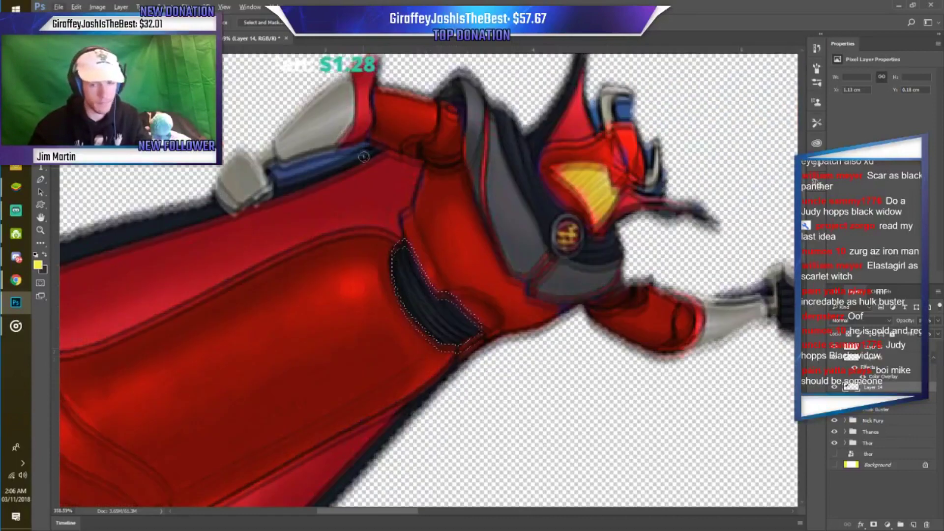
# Add the grey upper-arm plate, gauntlet and chest strap to the belt selection.
pyautogui.scroll(-1, 463, 366)
pyautogui.click(305, 162)
pyautogui.moveTo(306, 162); pyautogui.dragTo(240, 221)
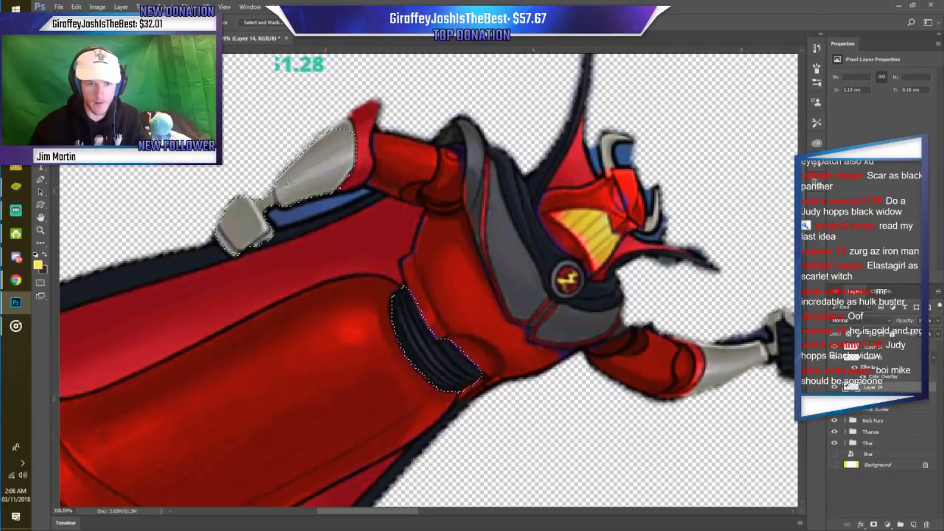
pyautogui.moveTo(495, 227); pyautogui.dragTo(503, 334)
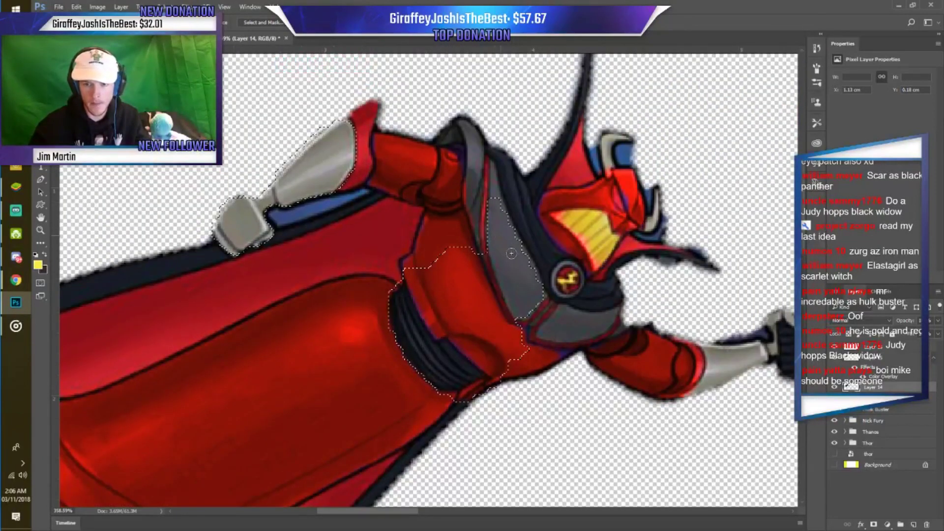
pyautogui.moveTo(523, 368)
pyautogui.mouseDown()
pyautogui.moveTo(556, 326)
pyautogui.moveTo(469, 143)
pyautogui.moveTo(454, 219)
pyautogui.mouseUp()
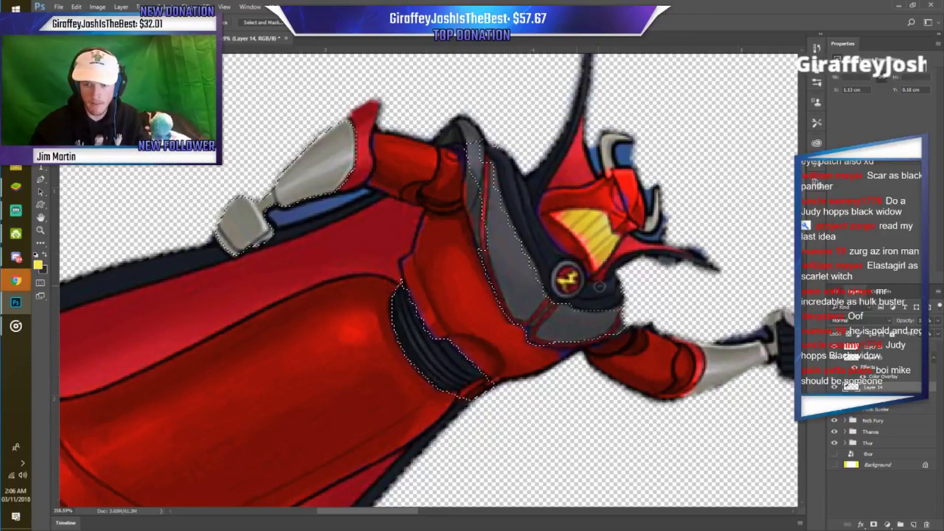
pyautogui.moveTo(455, 220)
pyautogui.mouseDown()
pyautogui.moveTo(457, 131)
pyautogui.moveTo(444, 150)
pyautogui.moveTo(450, 197)
pyautogui.mouseUp()
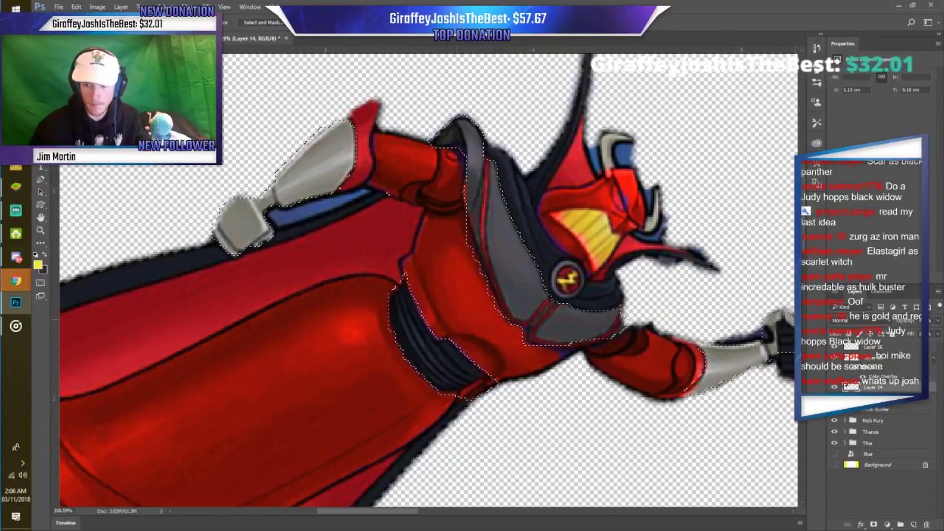
# Add the grey helmet fin to the armour selection.
pyautogui.scroll(-3, 745, 373)
pyautogui.scroll(-1, 713, 295)
pyautogui.scroll(1, 679, 211)
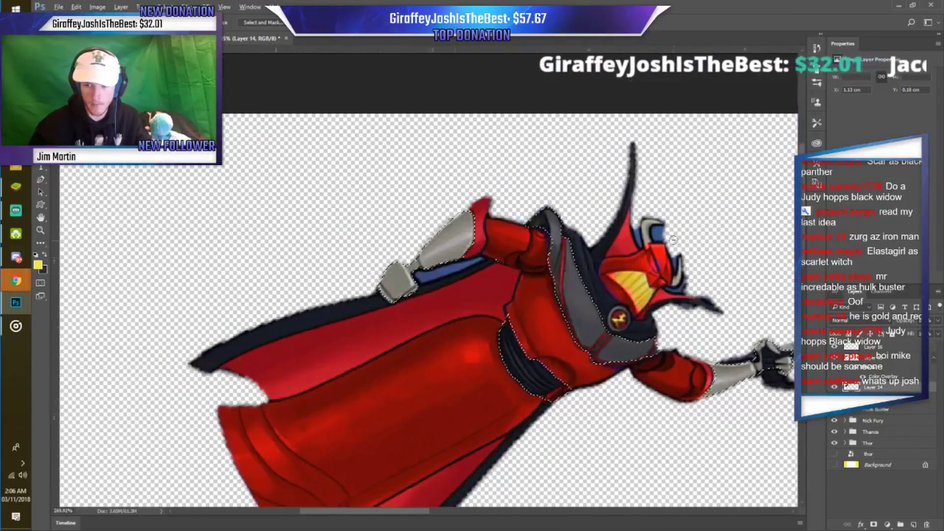
pyautogui.scroll(2, 679, 211)
pyautogui.click(649, 222)
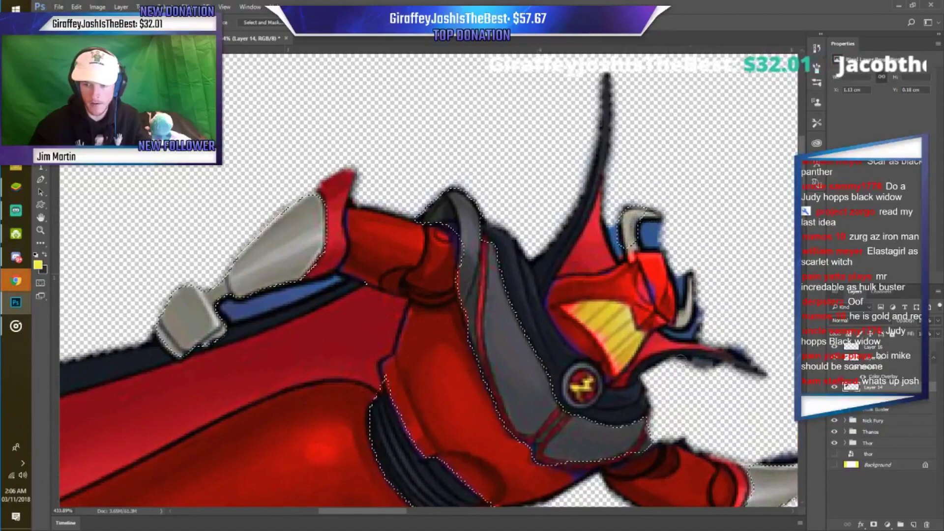
pyautogui.scroll(-3, 531, 286)
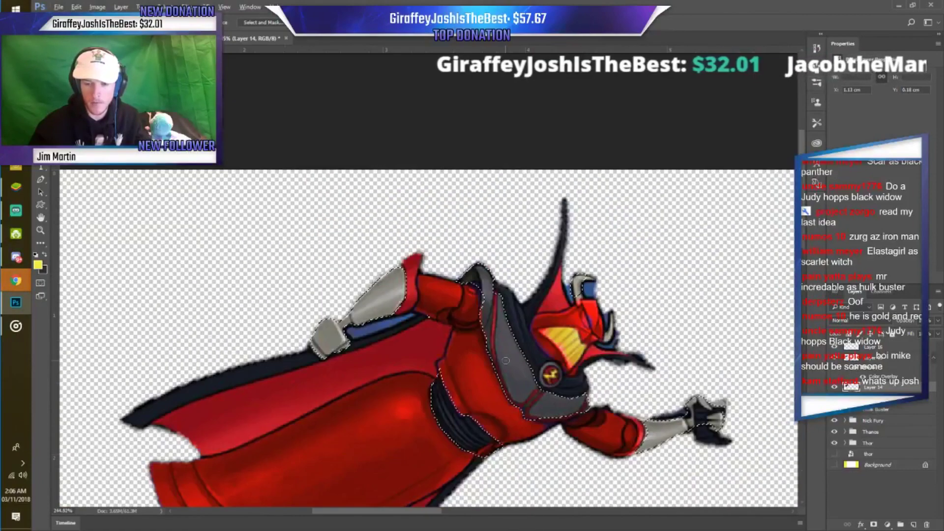
pyautogui.scroll(-2, 518, 377)
pyautogui.rightClick(519, 377)
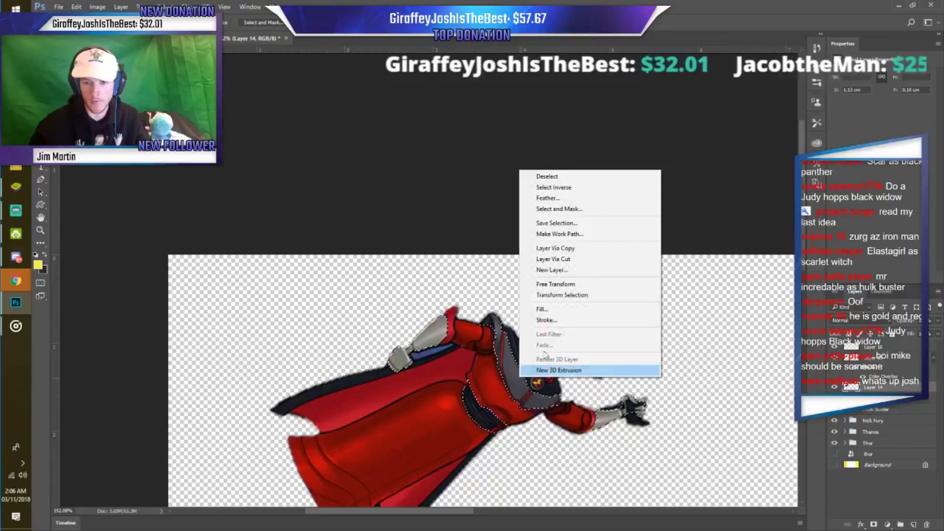
# Copy the grey armour to a new layer and give it a gold ffd200 Color Overlay.
pyautogui.click(585, 248)
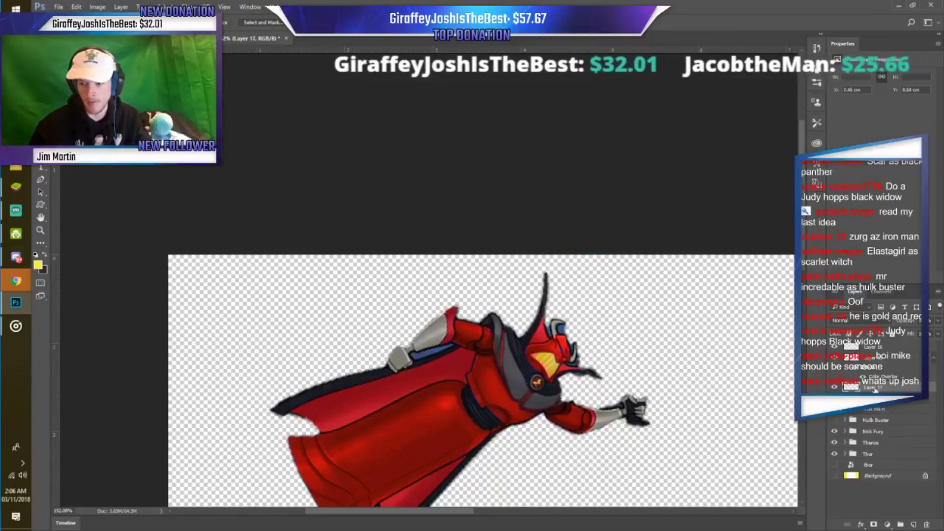
pyautogui.doubleClick(880, 387)
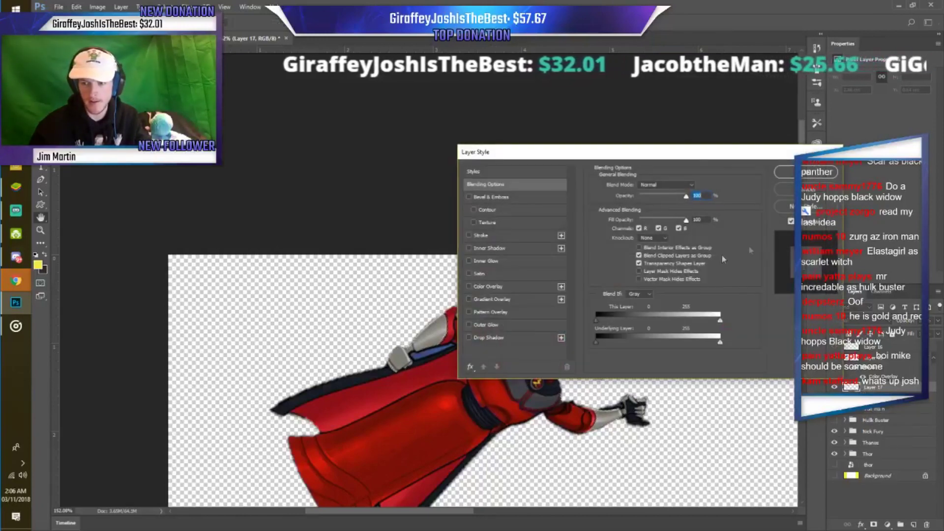
pyautogui.click(484, 287)
pyautogui.click(697, 186)
pyautogui.click(779, 390)
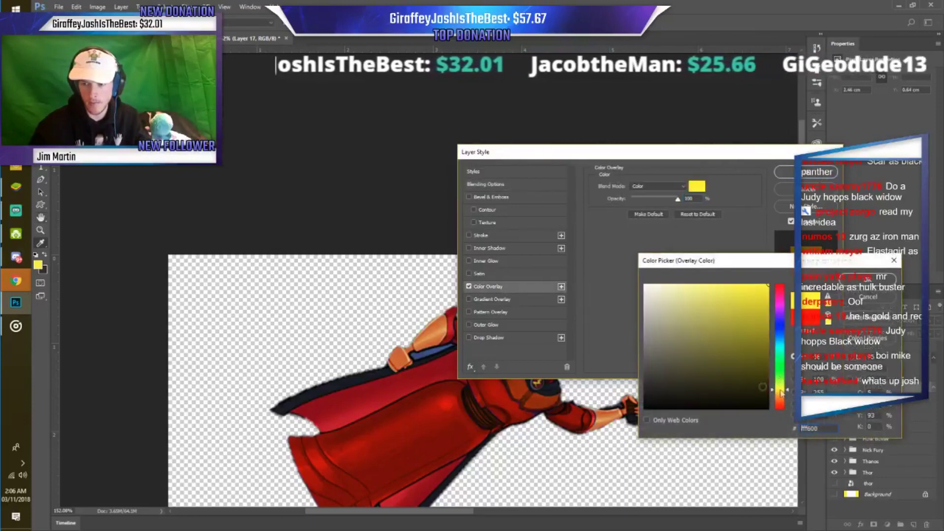
pyautogui.moveTo(751, 343)
pyautogui.mouseDown()
pyautogui.moveTo(766, 330)
pyautogui.moveTo(769, 284)
pyautogui.mouseUp()
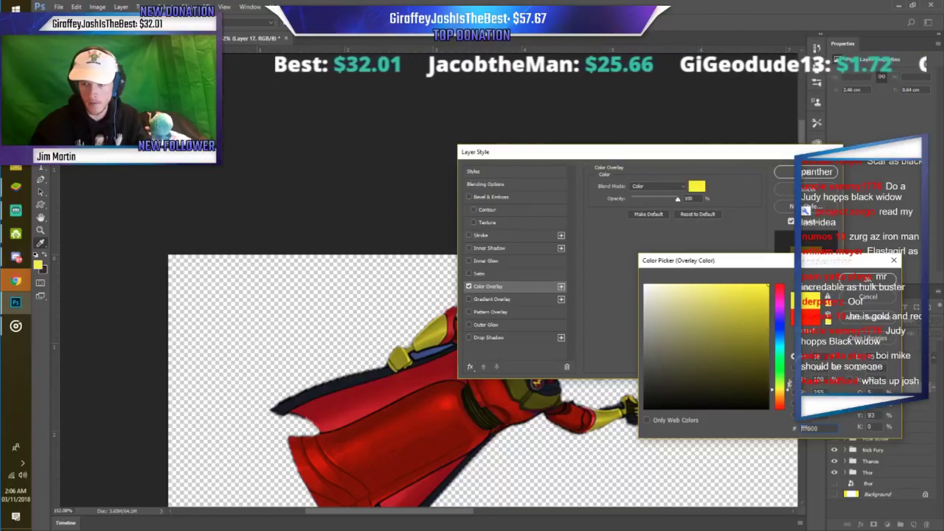
pyautogui.moveTo(789, 391); pyautogui.dragTo(789, 396)
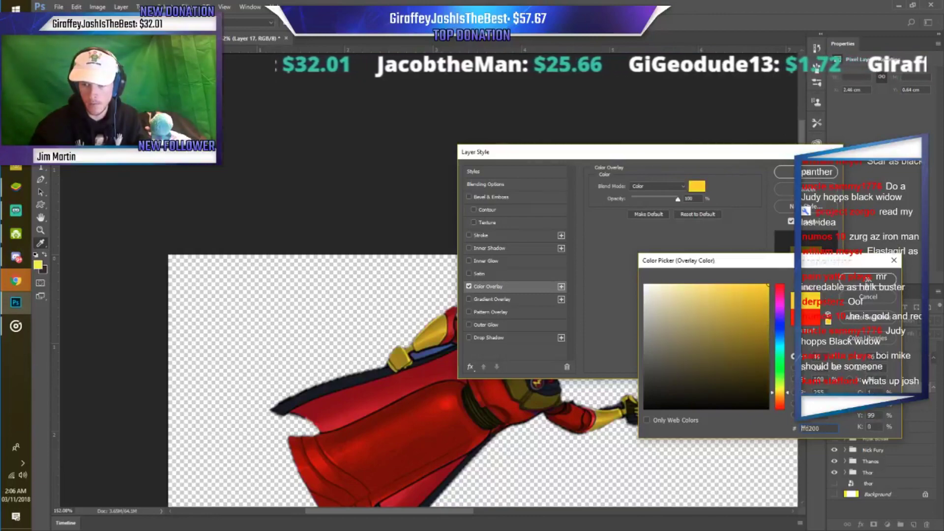
pyautogui.click(868, 282)
pyautogui.click(807, 172)
pyautogui.hotkey('ctrl', '0')
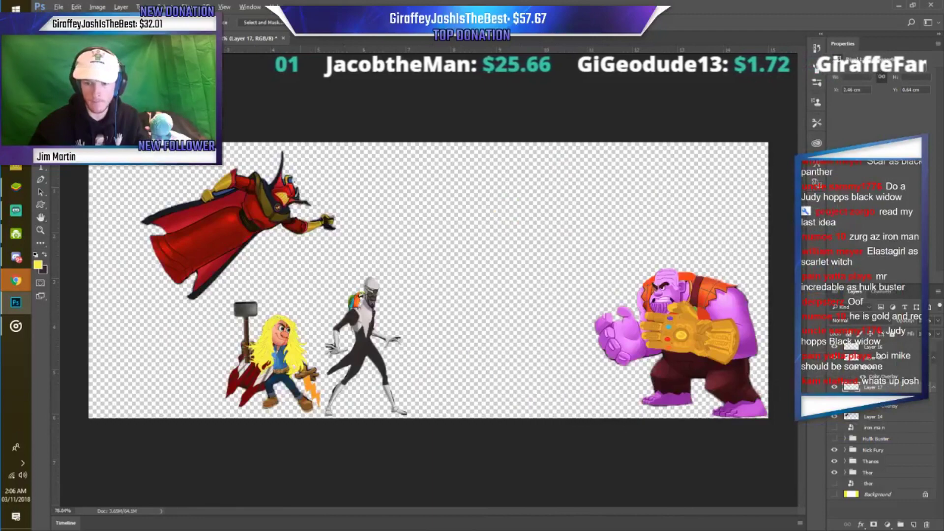
pyautogui.scroll(1, 197, 172)
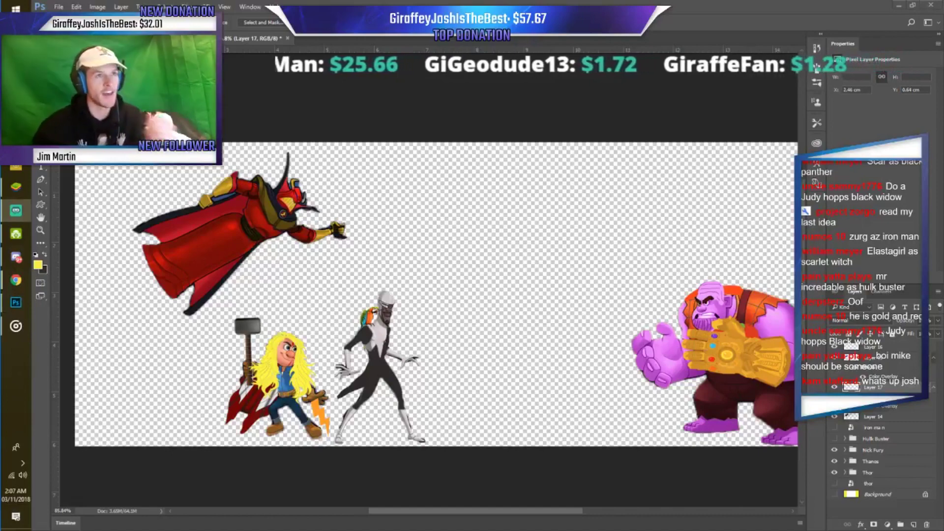
pyautogui.scroll(1, 270, 219)
pyautogui.scroll(-4, 380, 262)
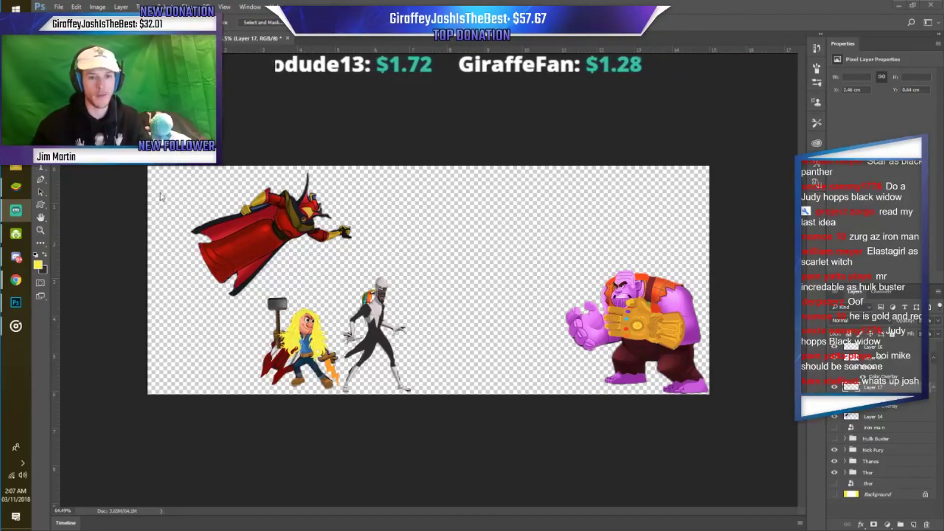
pyautogui.scroll(4, 258, 225)
pyautogui.scroll(3, 295, 217)
pyautogui.scroll(2, 344, 204)
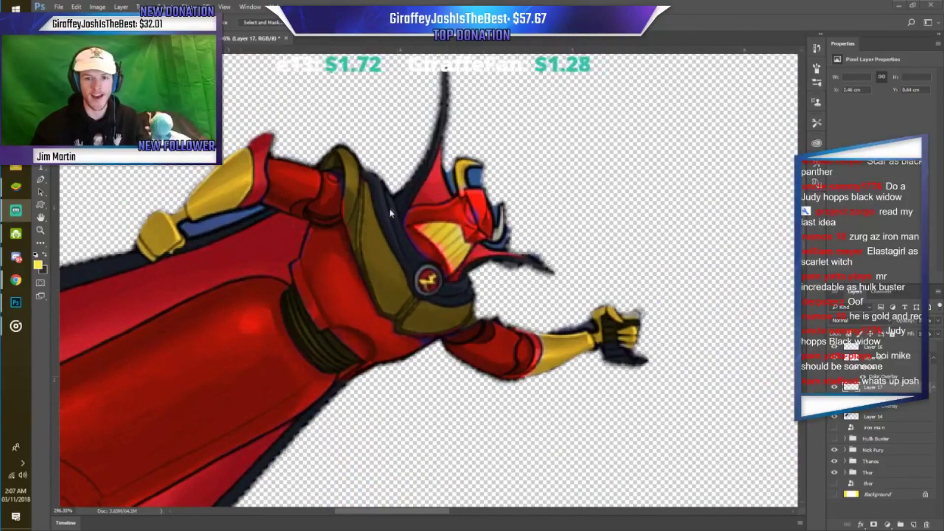
pyautogui.scroll(2, 388, 193)
pyautogui.scroll(-2, 388, 193)
pyautogui.scroll(-1, 390, 219)
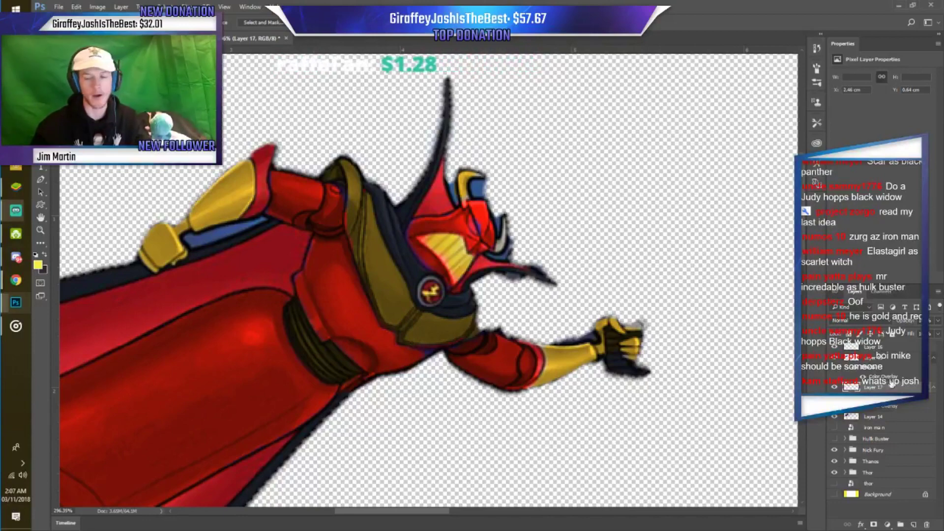
pyautogui.click(873, 416)
# Select Zurg's helmet, face, emblem area, horn tip and dark jaw edges.
pyautogui.moveTo(397, 238); pyautogui.dragTo(452, 187)
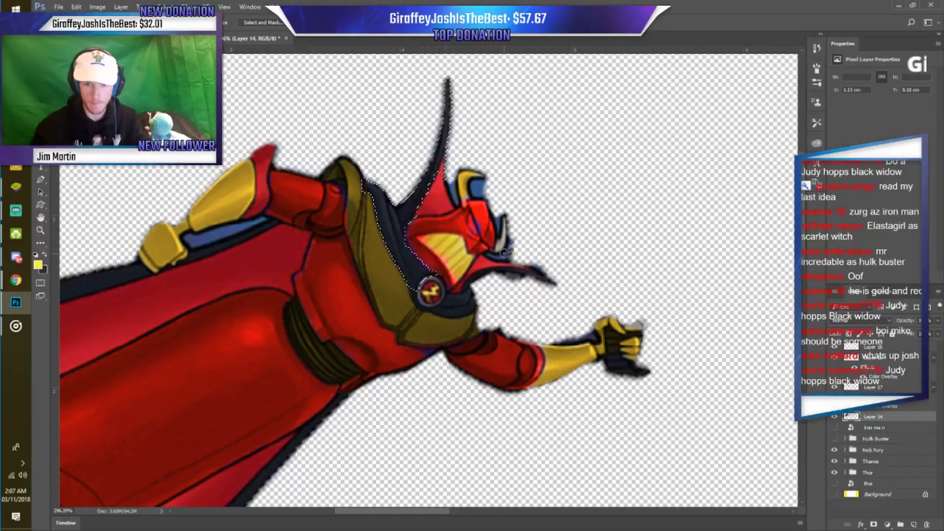
pyautogui.moveTo(432, 260); pyautogui.dragTo(455, 278)
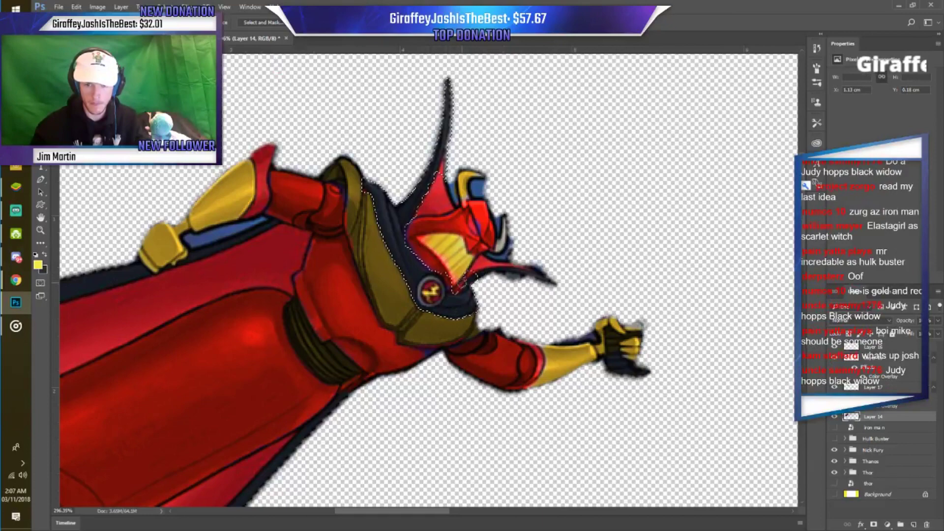
pyautogui.moveTo(435, 186); pyautogui.dragTo(448, 99)
pyautogui.moveTo(484, 308)
pyautogui.mouseDown()
pyautogui.moveTo(503, 270)
pyautogui.moveTo(489, 263)
pyautogui.mouseUp()
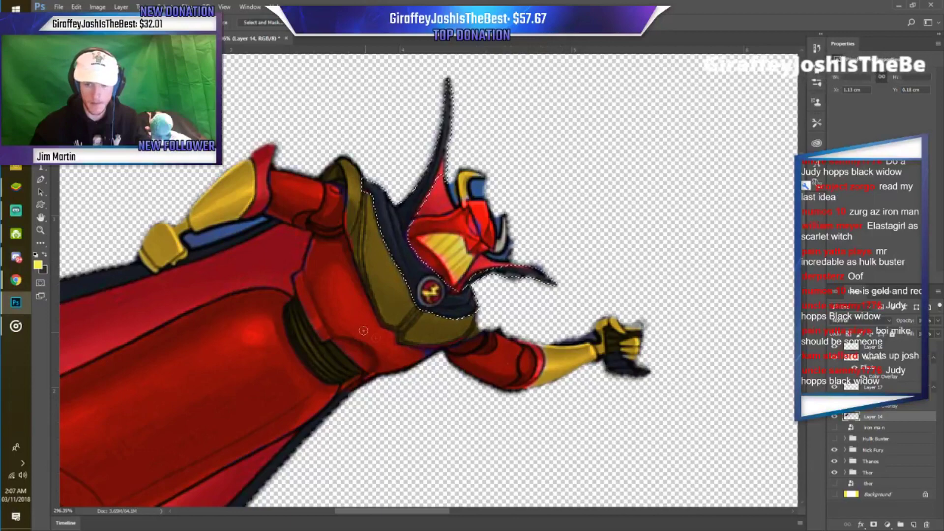
# Add the cape's dark lower edge and the shoulder trim to the selection.
pyautogui.scroll(-2, 363, 330)
pyautogui.scroll(-1, 294, 374)
pyautogui.scroll(1, 221, 426)
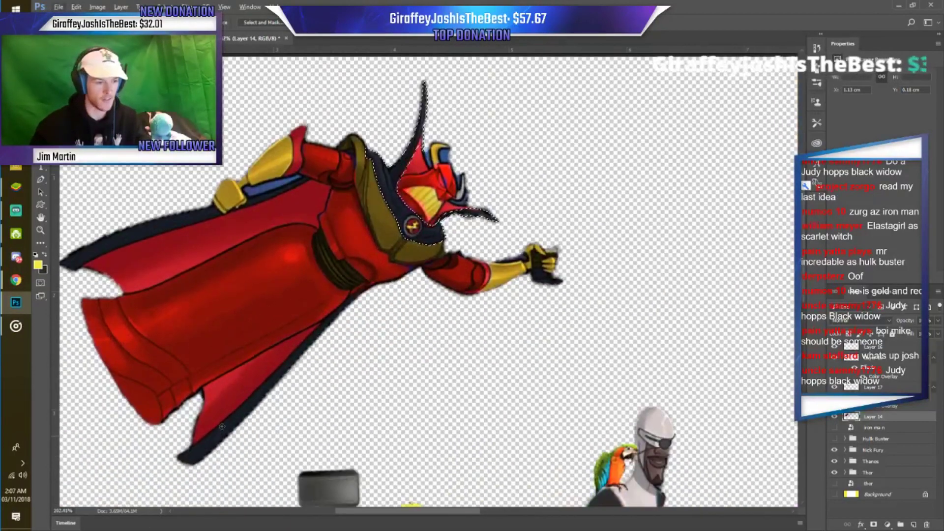
pyautogui.scroll(-1, 222, 426)
pyautogui.scroll(-1, 187, 374)
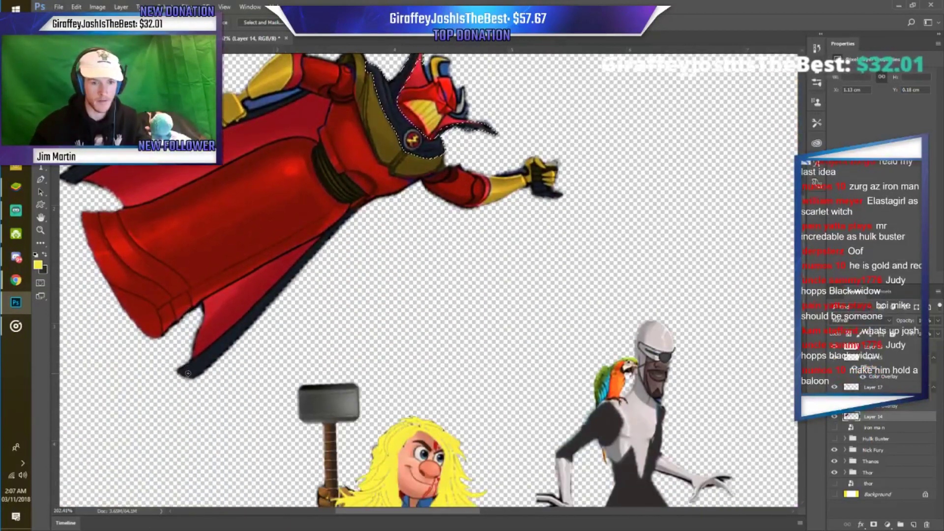
pyautogui.moveTo(188, 373); pyautogui.dragTo(356, 209)
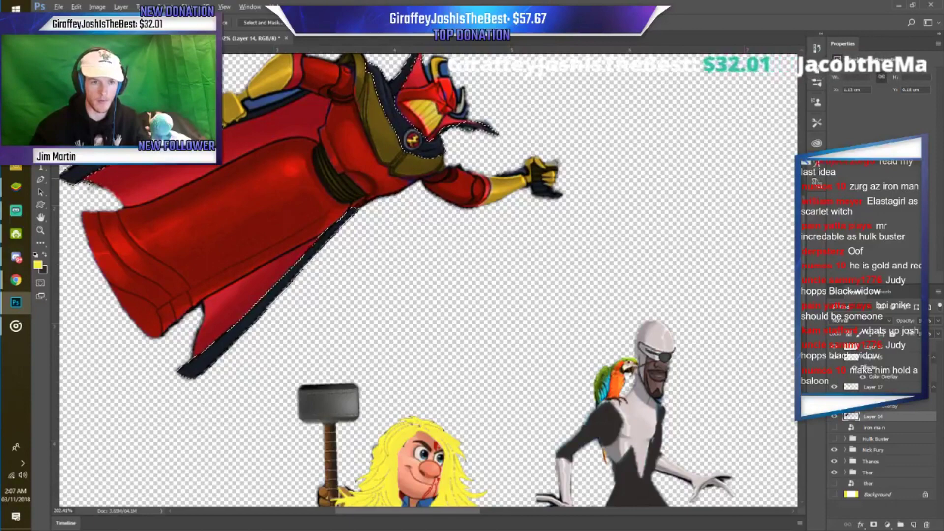
pyautogui.moveTo(288, 104)
pyautogui.mouseDown()
pyautogui.moveTo(312, 111)
pyautogui.moveTo(281, 137)
pyautogui.moveTo(260, 315)
pyautogui.moveTo(231, 344)
pyautogui.mouseUp()
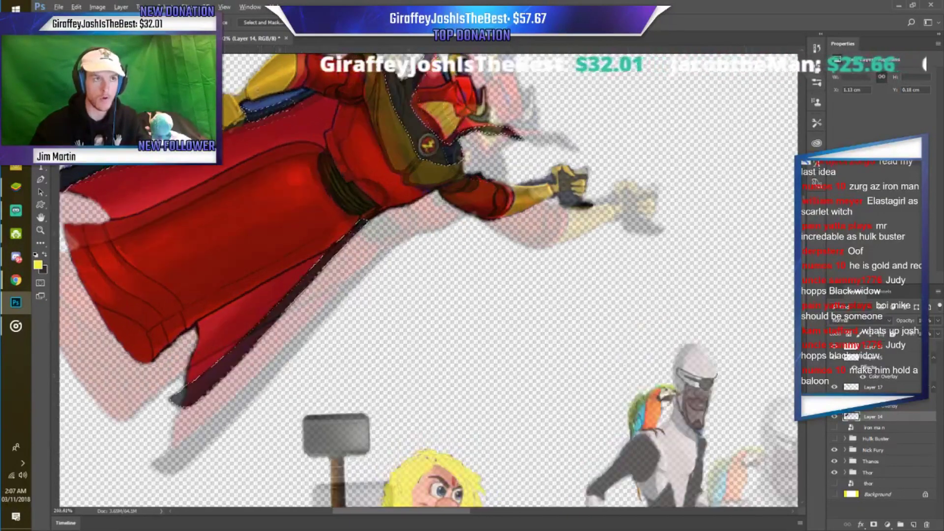
pyautogui.scroll(3, 250, 86)
pyautogui.moveTo(315, 123); pyautogui.dragTo(360, 99)
pyautogui.scroll(-3, 306, 186)
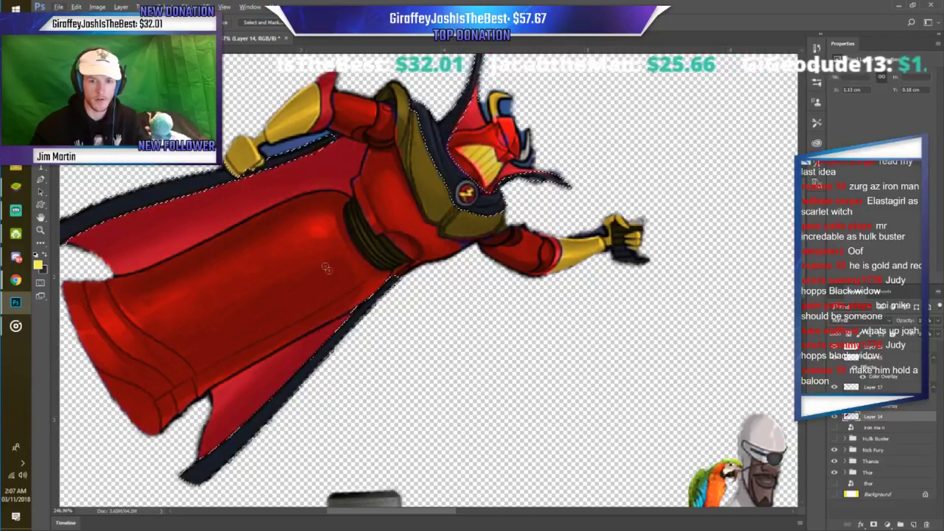
pyautogui.scroll(-4, 345, 305)
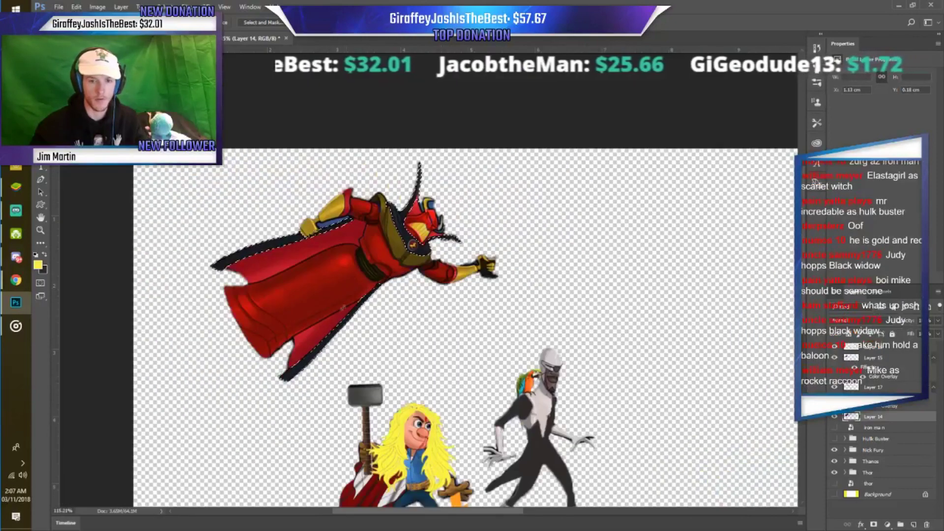
pyautogui.rightClick(331, 342)
# Copy the dark trim to a new layer and give it a blue 3600ff Color Overlay.
pyautogui.click(389, 213)
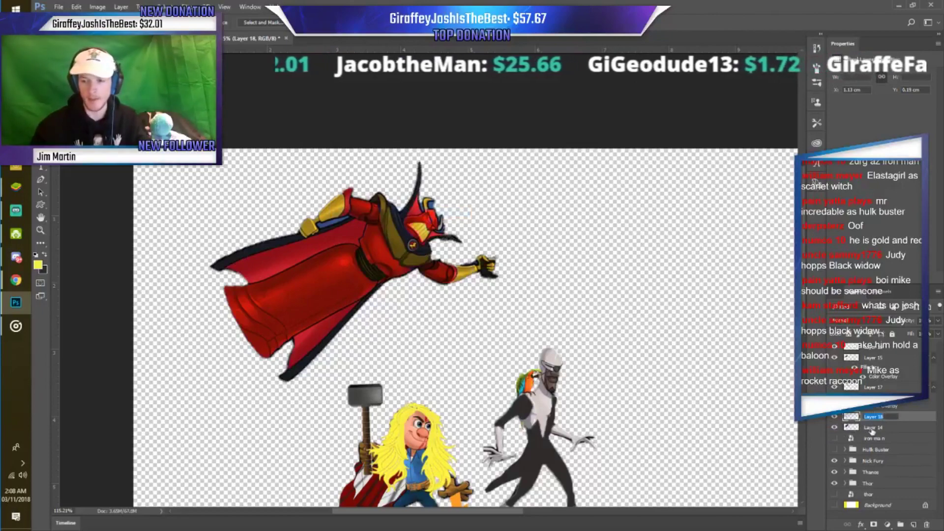
pyautogui.doubleClick(899, 416)
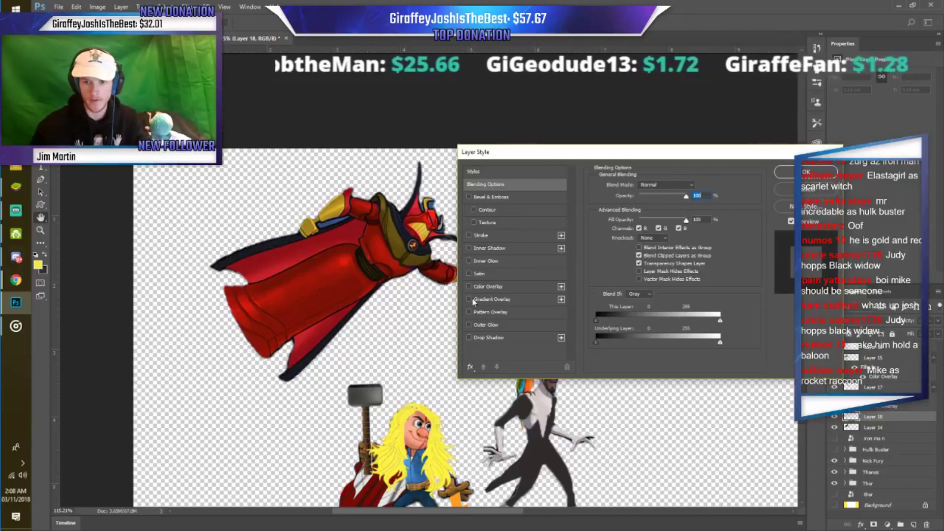
pyautogui.click(497, 287)
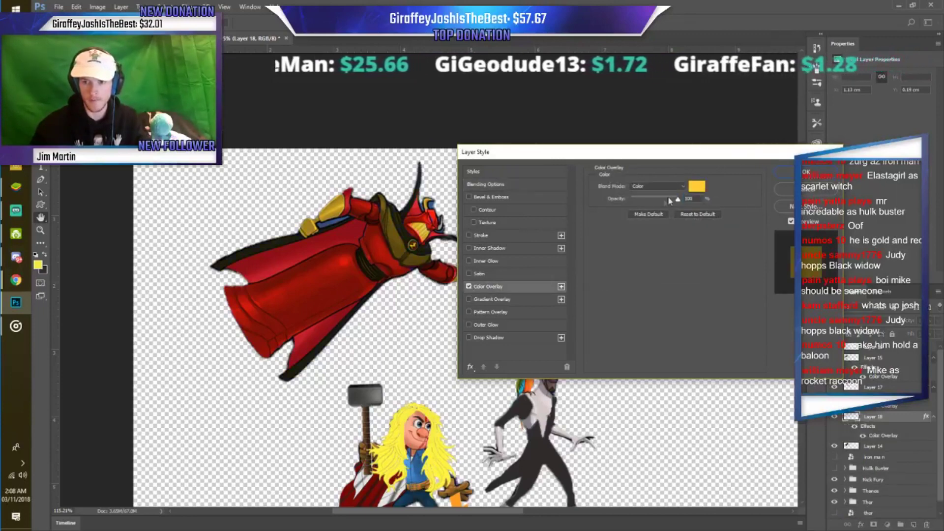
pyautogui.click(703, 189)
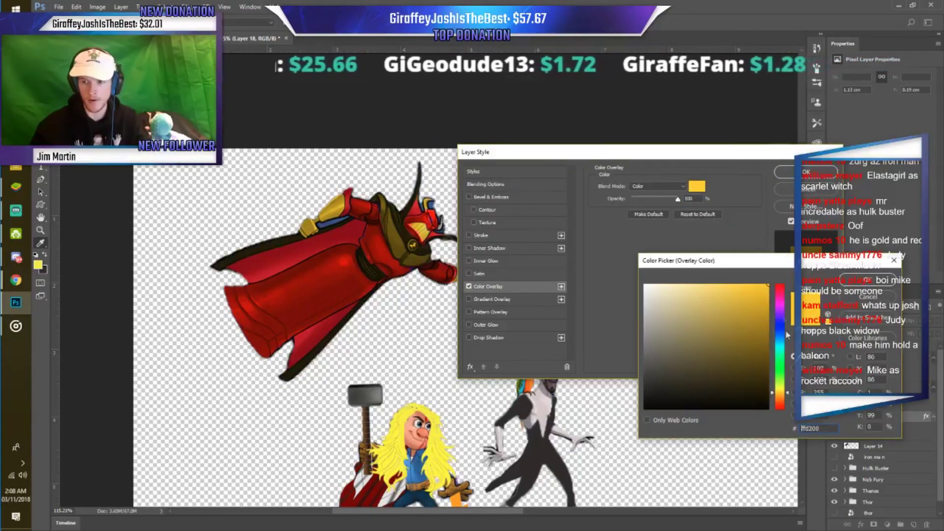
pyautogui.moveTo(788, 403); pyautogui.dragTo(793, 391)
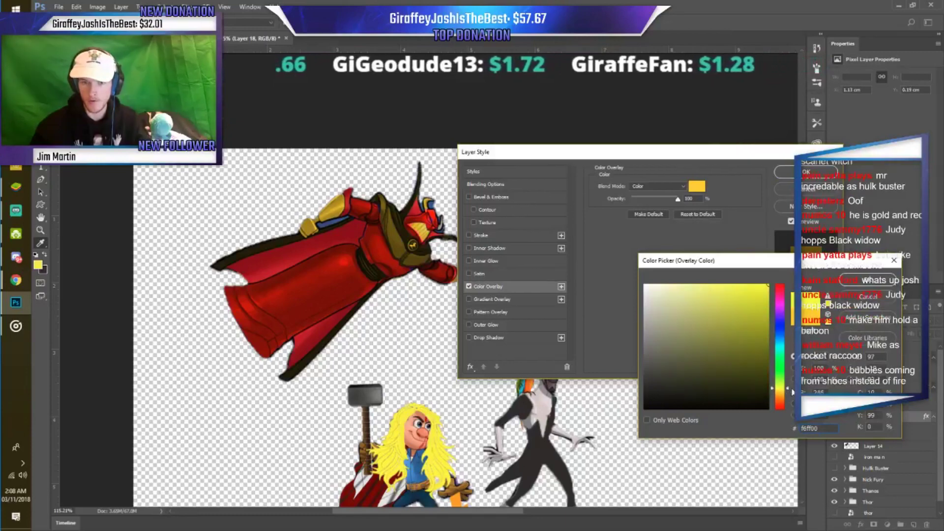
pyautogui.moveTo(777, 328); pyautogui.dragTo(776, 322)
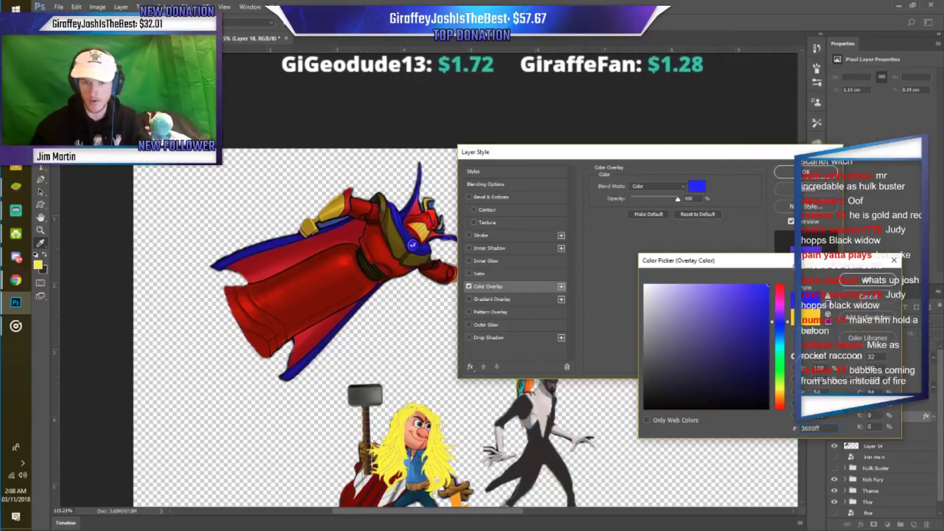
pyautogui.click(867, 280)
pyautogui.click(787, 172)
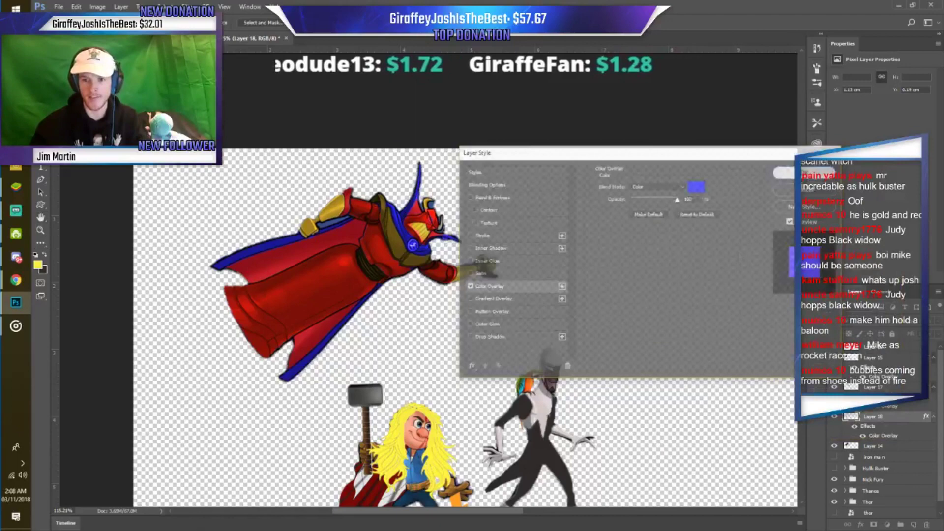
pyautogui.scroll(-2, 526, 345)
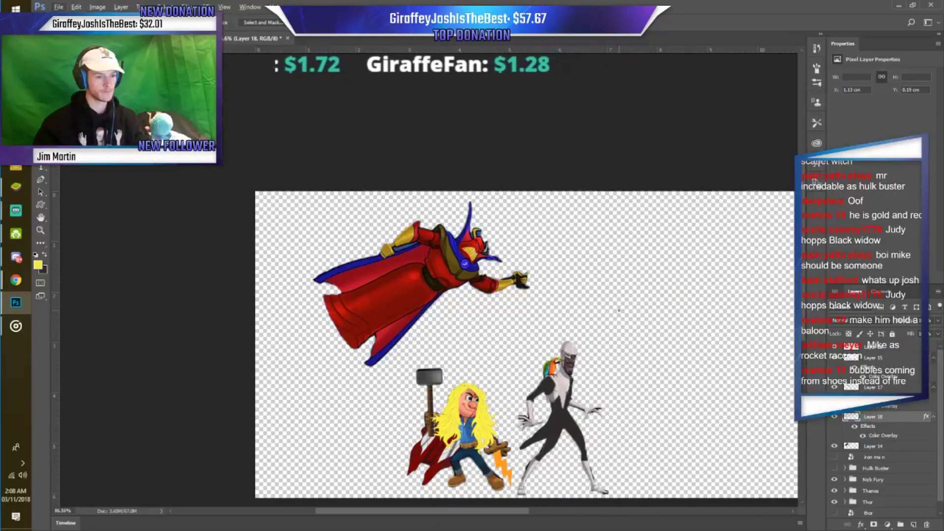
pyautogui.scroll(2, 307, 376)
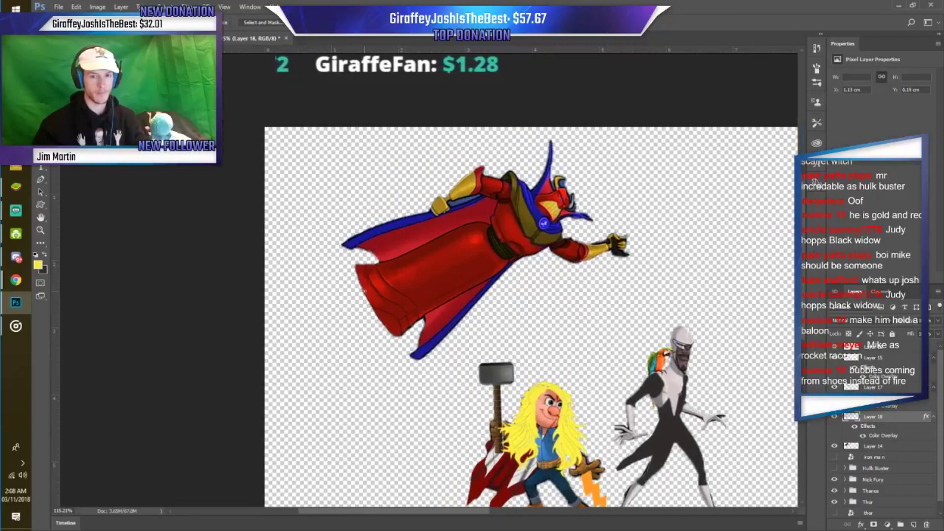
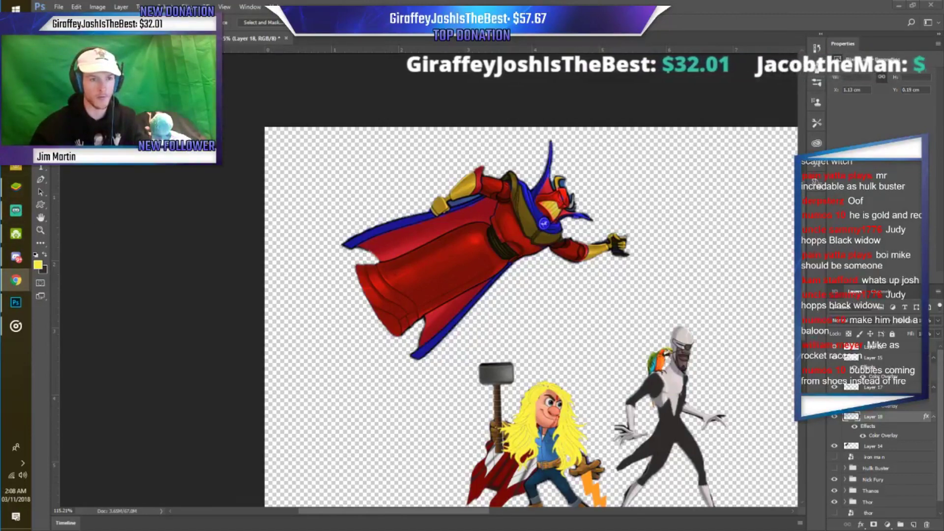
# Try dropping the robe and bubbles images onto the artwork, cancelling both placements.
pyautogui.hotkey('alt', 'Tab')
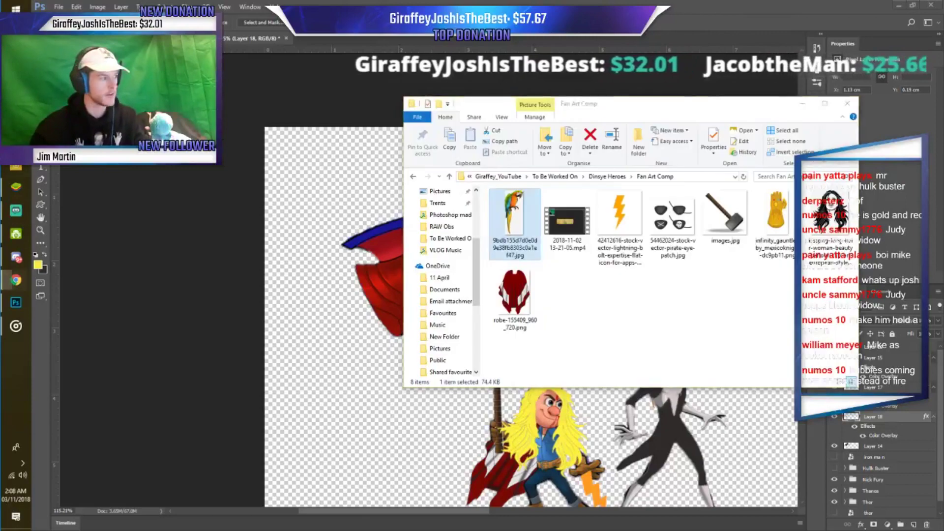
pyautogui.moveTo(514, 292); pyautogui.dragTo(408, 319)
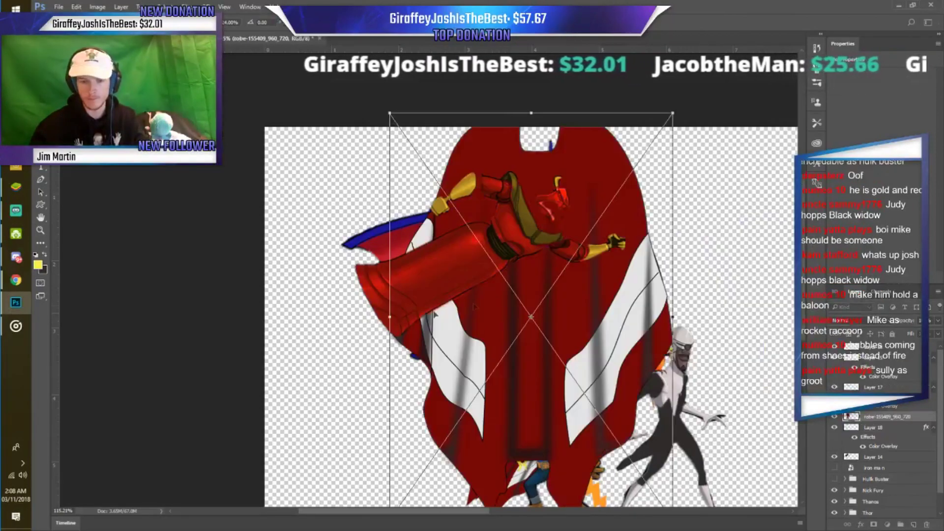
pyautogui.press('Escape')
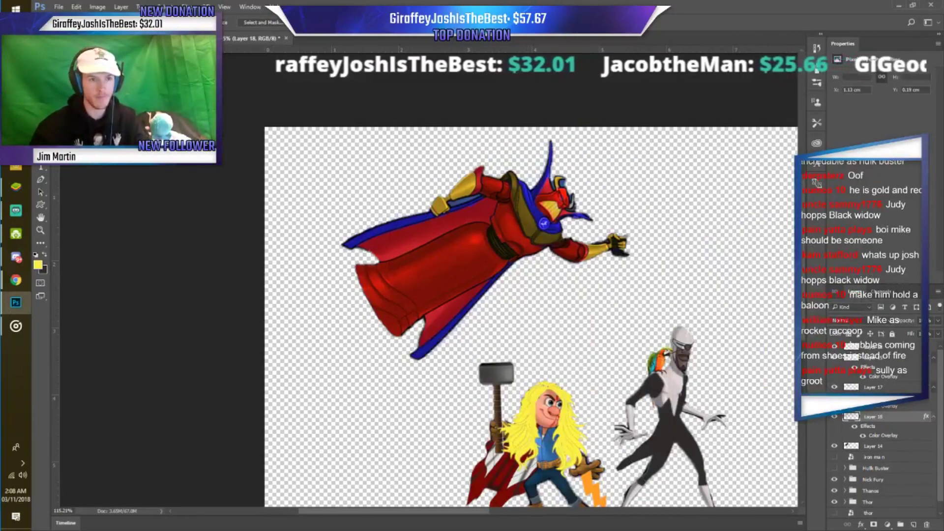
pyautogui.hotkey('alt', 'Tab')
pyautogui.moveTo(725, 216)
pyautogui.mouseDown()
pyautogui.moveTo(318, 327)
pyautogui.moveTo(419, 315)
pyautogui.mouseUp()
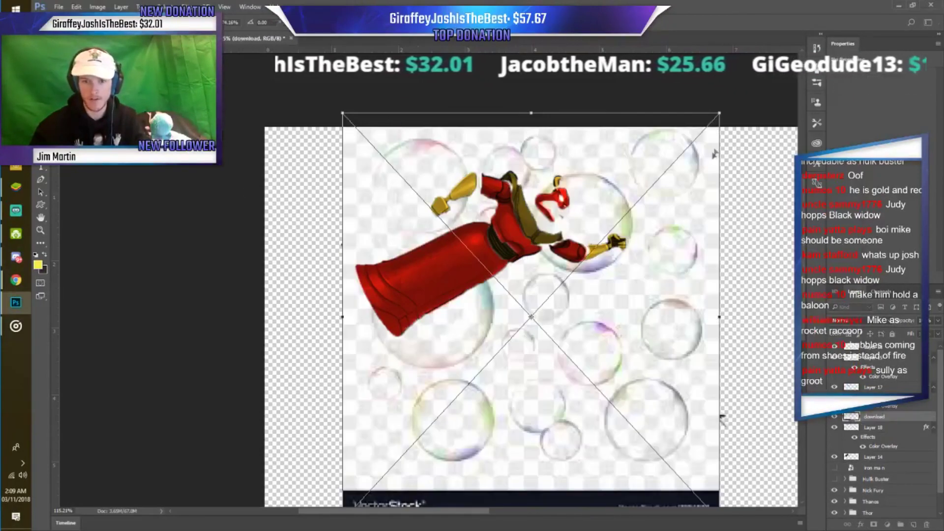
pyautogui.moveTo(719, 113); pyautogui.dragTo(445, 414)
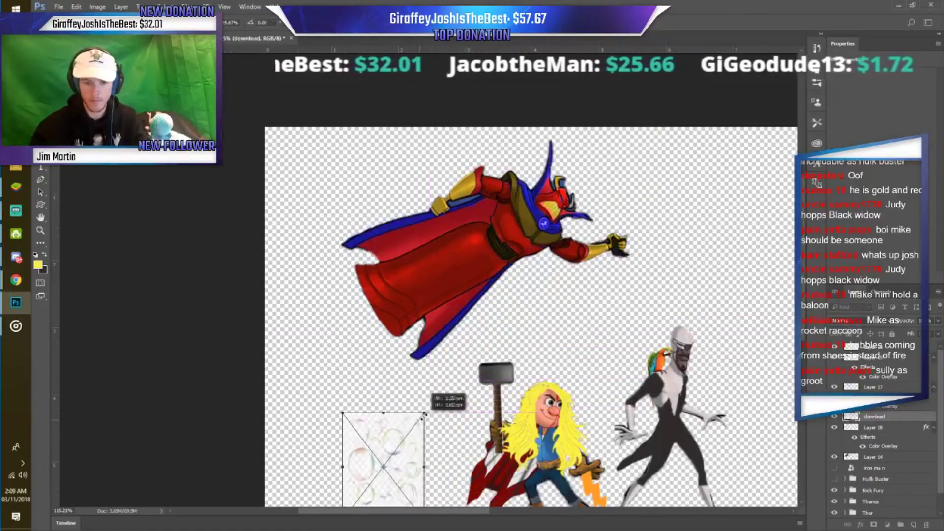
pyautogui.press('Escape')
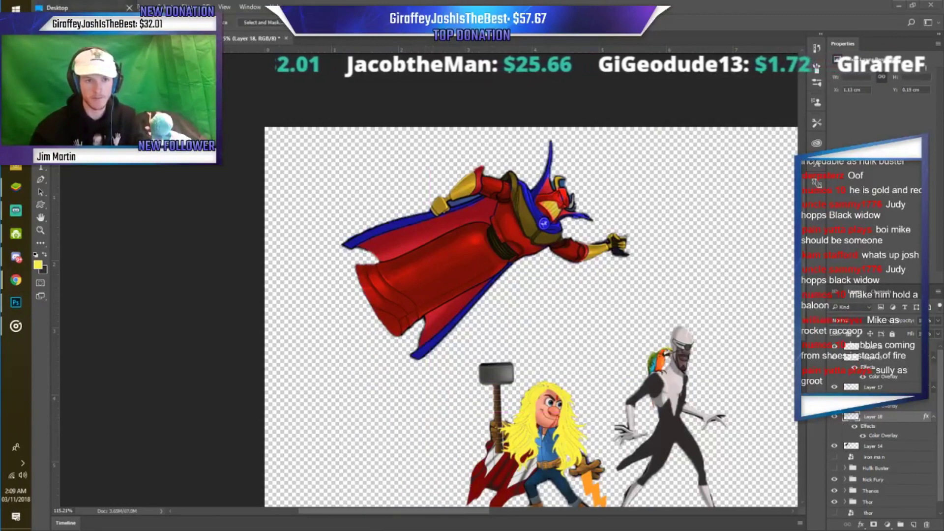
# Place the bubbles image again, shrunk small at the lower left below Zurg's cape, and commit it.
pyautogui.hotkey('alt', 'Tab')
pyautogui.moveTo(731, 219); pyautogui.dragTo(721, 417)
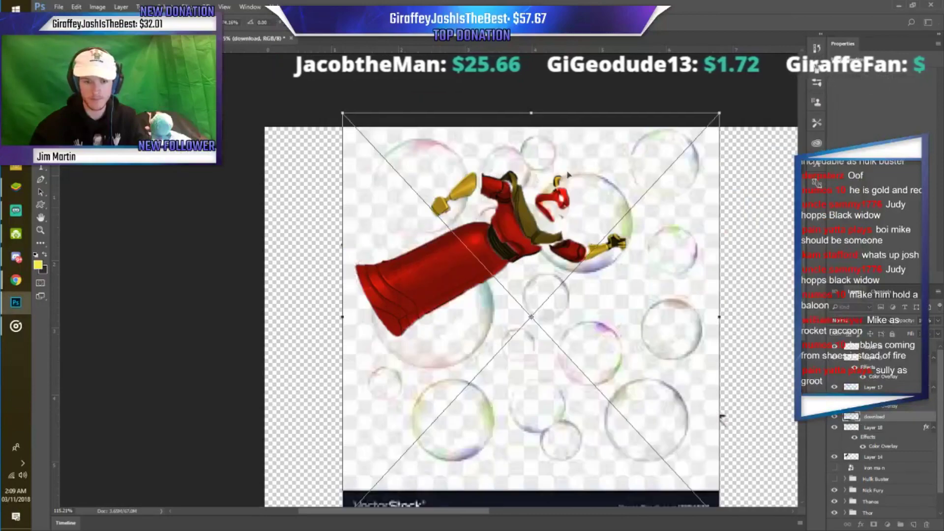
pyautogui.moveTo(718, 116)
pyautogui.mouseDown()
pyautogui.moveTo(432, 411)
pyautogui.moveTo(342, 356)
pyautogui.mouseUp()
pyautogui.scroll(2, 343, 356)
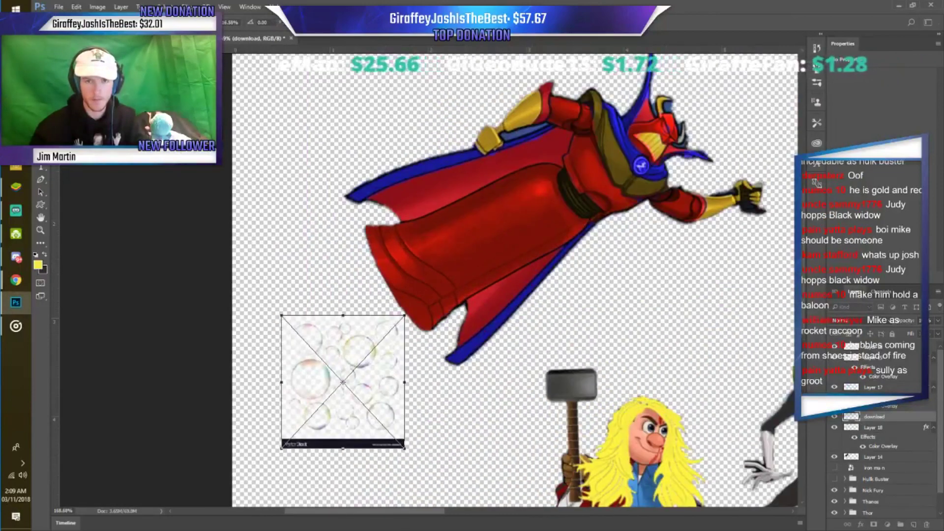
pyautogui.press('Return')
pyautogui.scroll(2, 360, 353)
pyautogui.scroll(1, 359, 353)
pyautogui.moveTo(353, 345); pyautogui.dragTo(378, 382)
# Magic Wand-select the bubbles and try deleting them, dismissing the smart object error.
pyautogui.hotkey('shift', 'w')
pyautogui.click(253, 364)
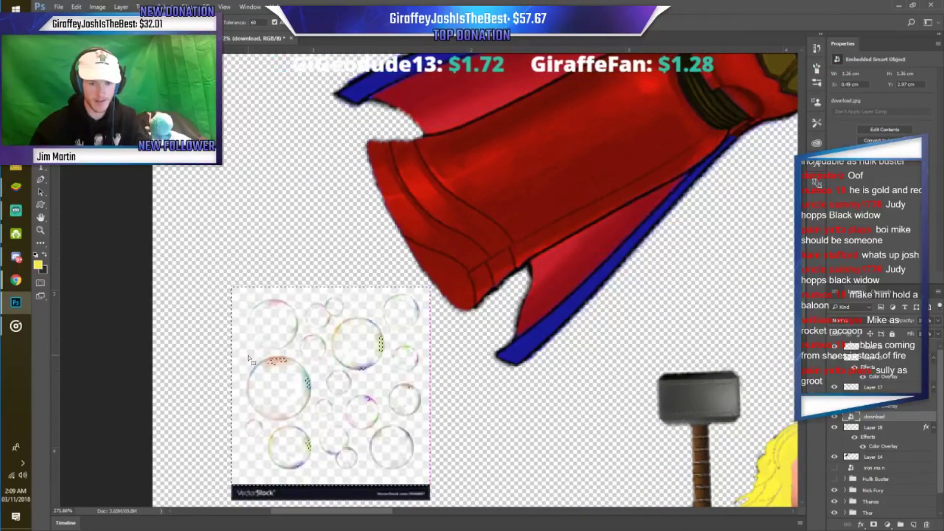
pyautogui.click(250, 360)
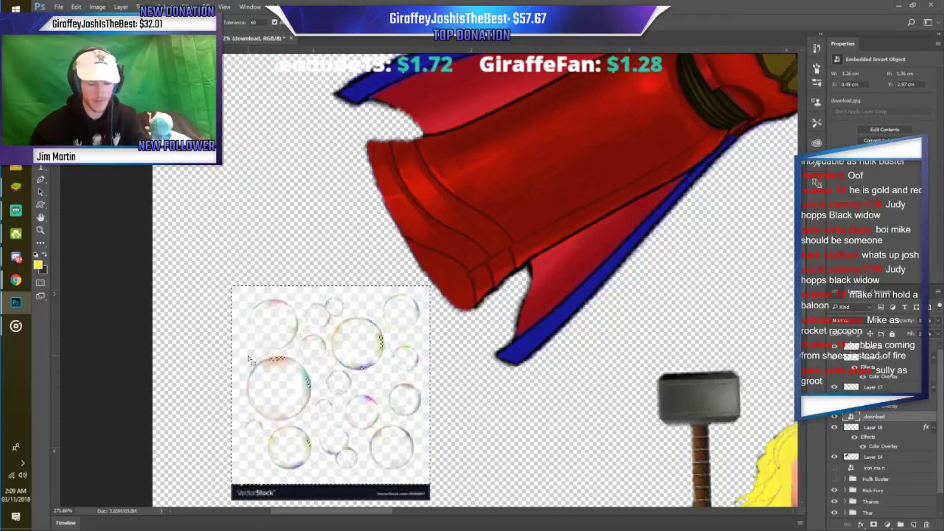
pyautogui.press('Delete')
pyautogui.click(492, 203)
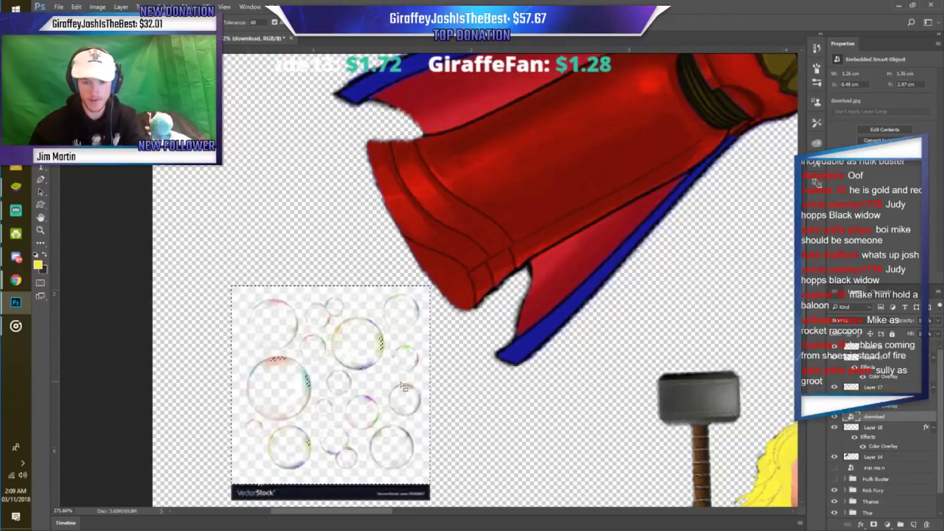
# Dismiss the error again and delete the bubbles layer from the artwork.
pyautogui.press('Delete')
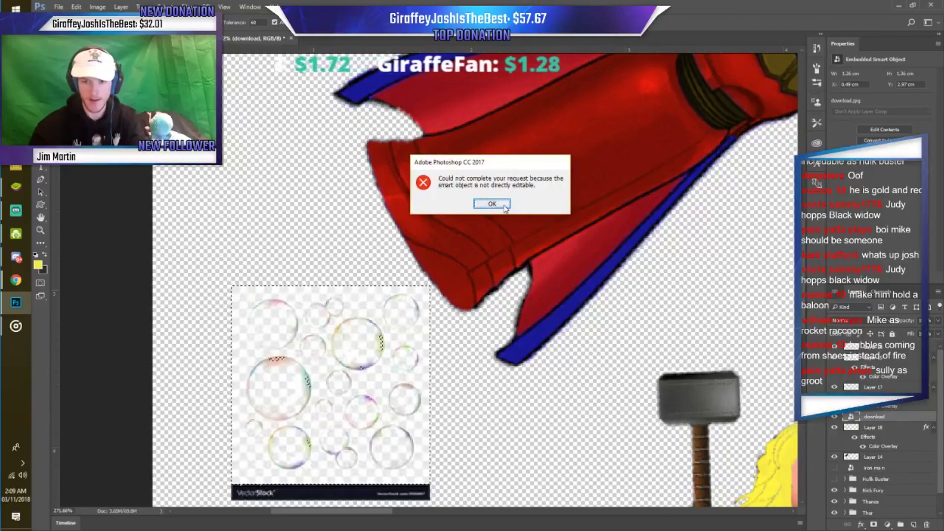
pyautogui.click(503, 206)
pyautogui.press('Delete')
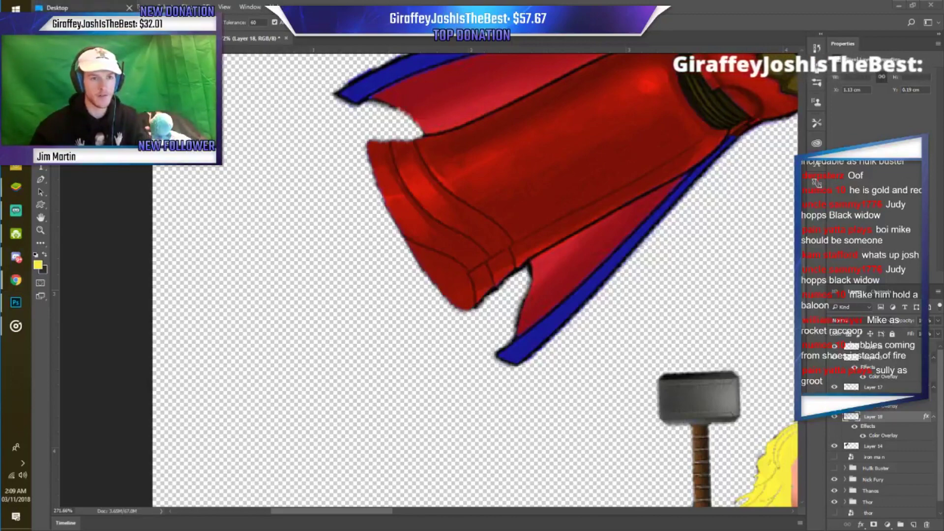
pyautogui.hotkey('alt', 'Tab')
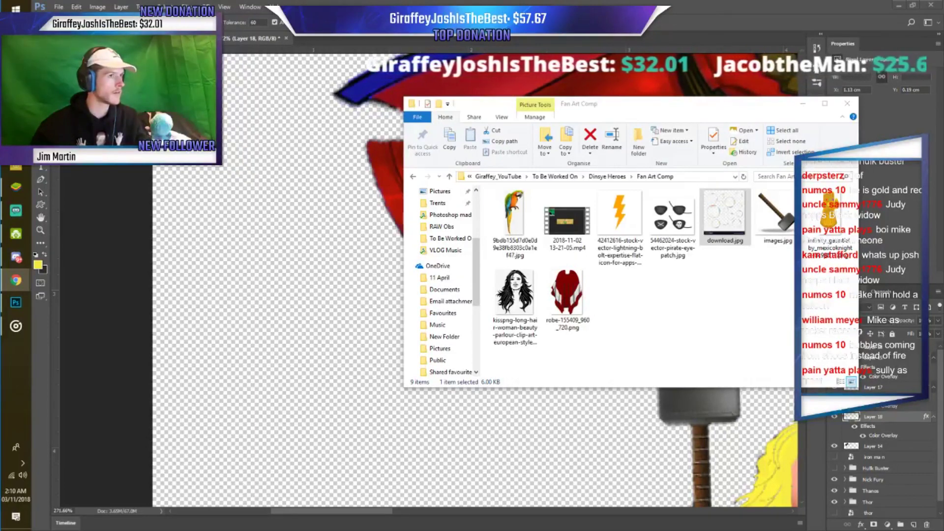
# Close the file window, fit the whole artwork on screen, and switch to the Disney Heroes game.
pyautogui.hotkey('alt', 'Tab')
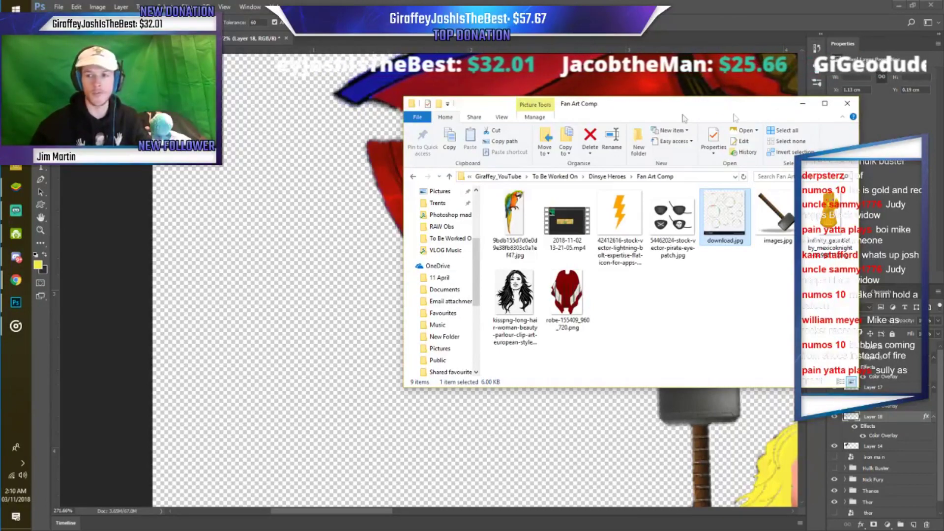
pyautogui.click(847, 103)
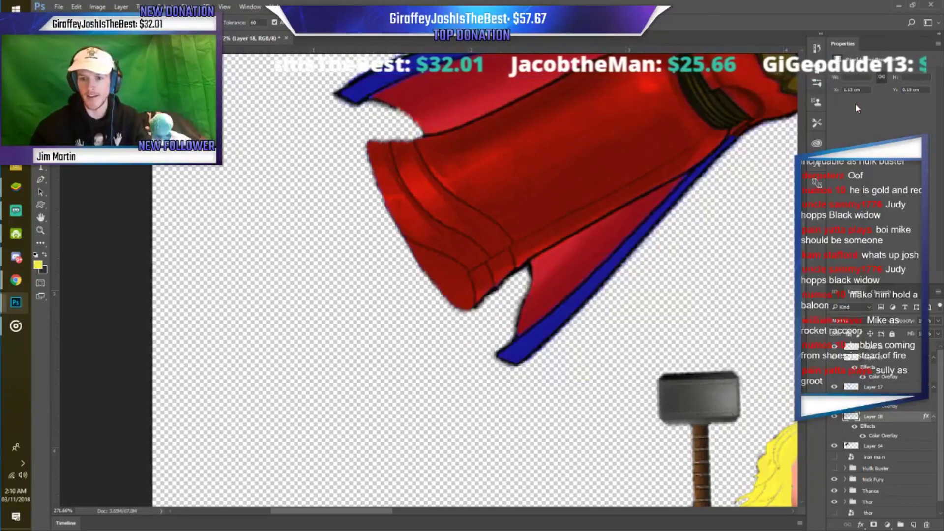
pyautogui.hotkey('ctrl', '0')
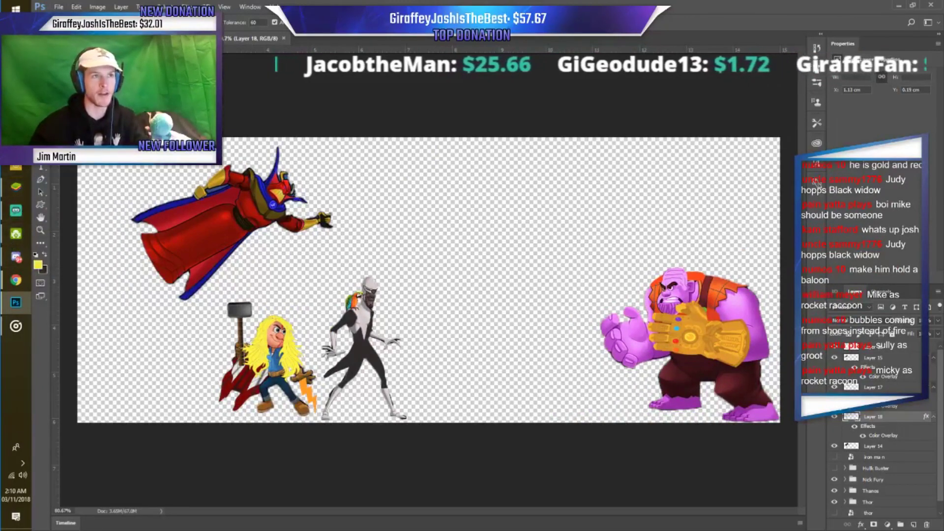
pyautogui.click(16, 280)
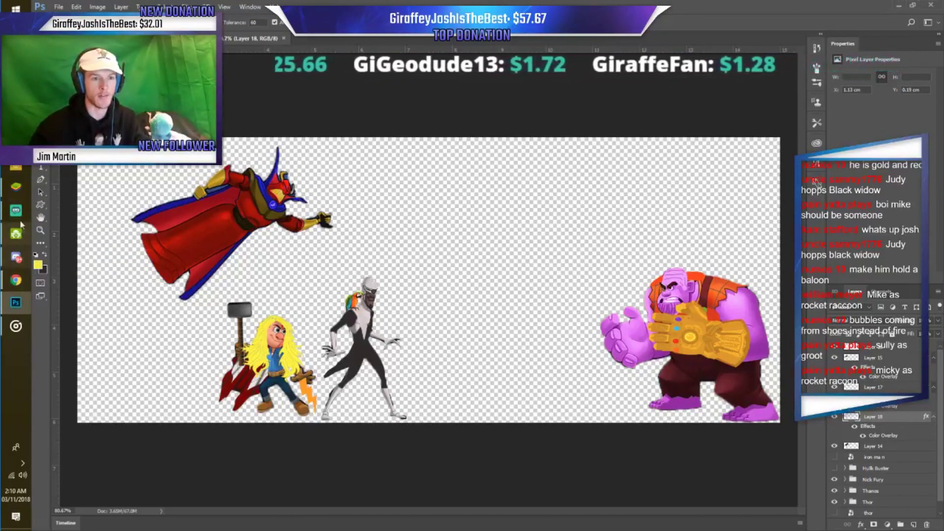
pyautogui.click(13, 194)
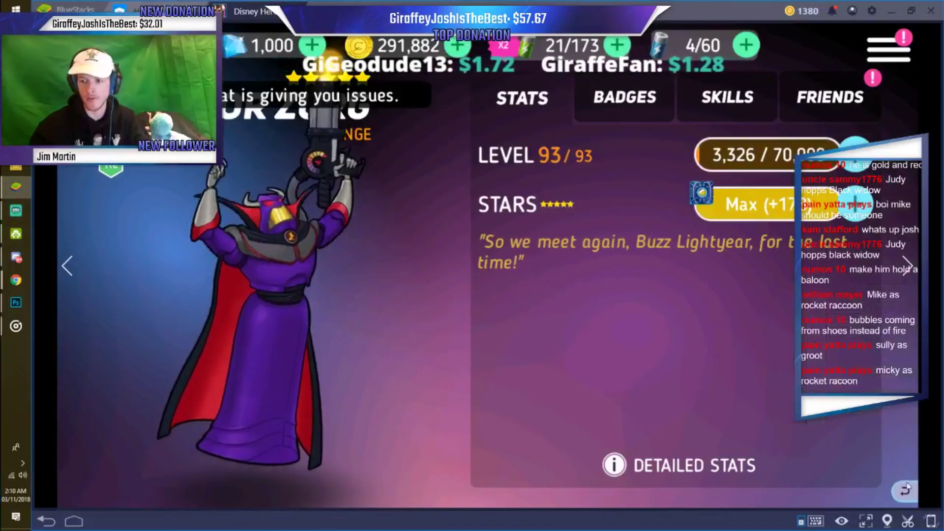
# Capture Sulley & Boo's hero stats screen as a screenshot named 'sul' and return to Photoshop.
pyautogui.press('Escape')
pyautogui.click(327, 121)
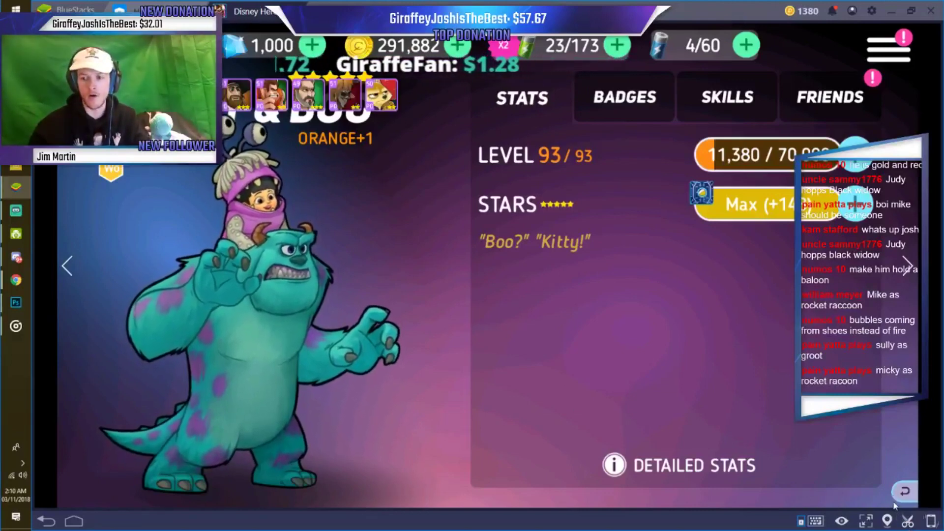
pyautogui.click(907, 521)
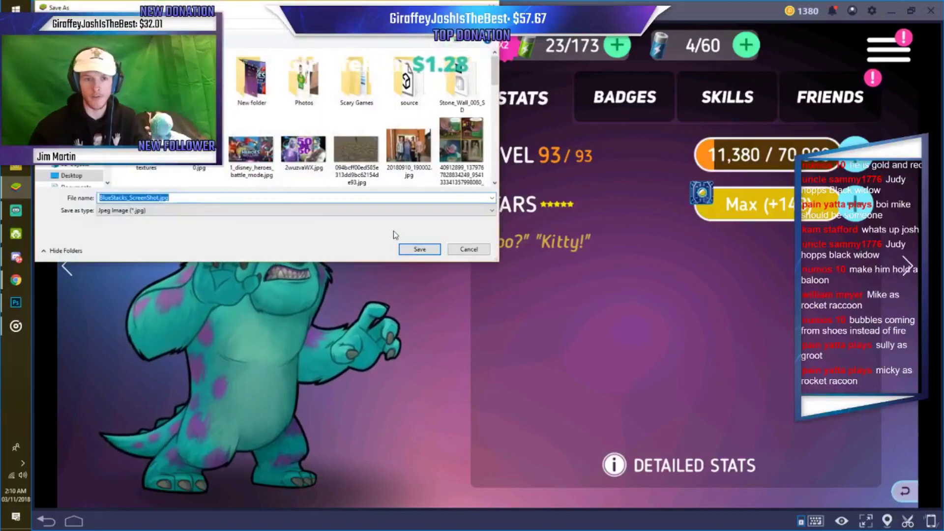
pyautogui.write('sul')
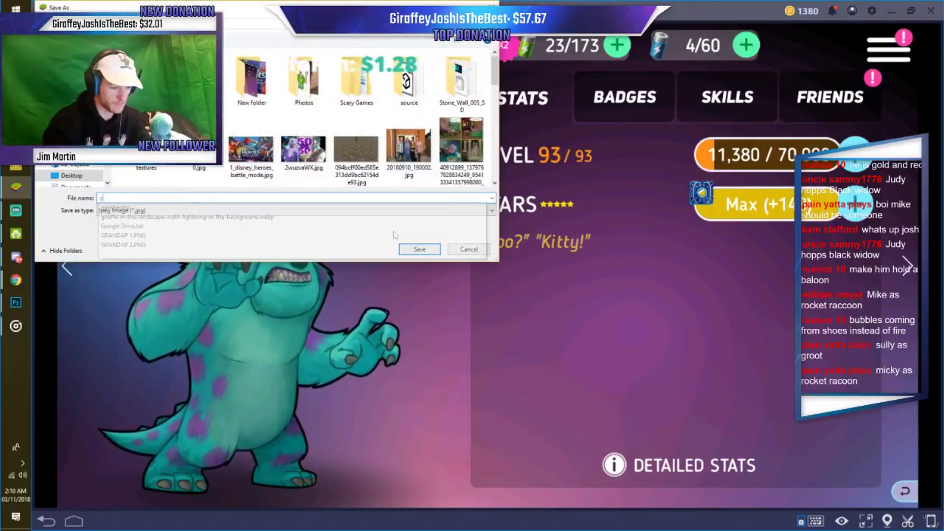
pyautogui.press('Return')
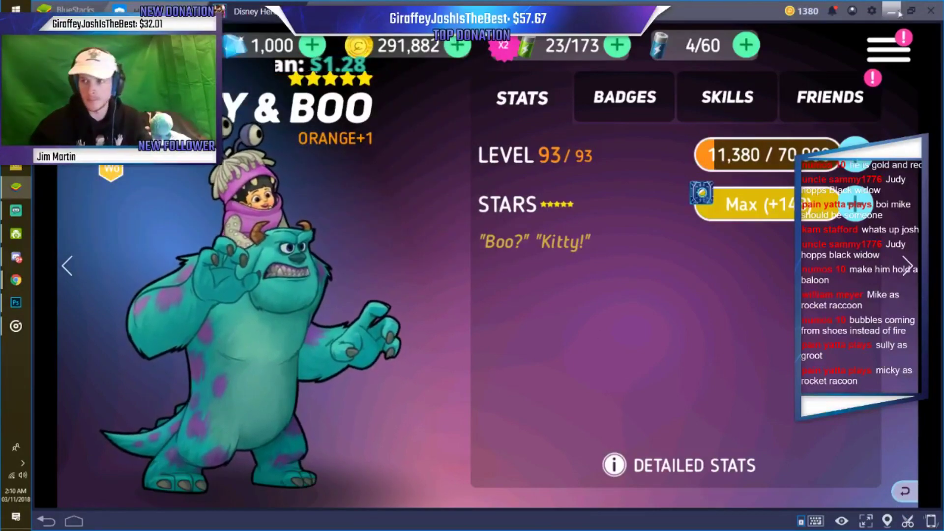
pyautogui.hotkey('alt', 'Tab')
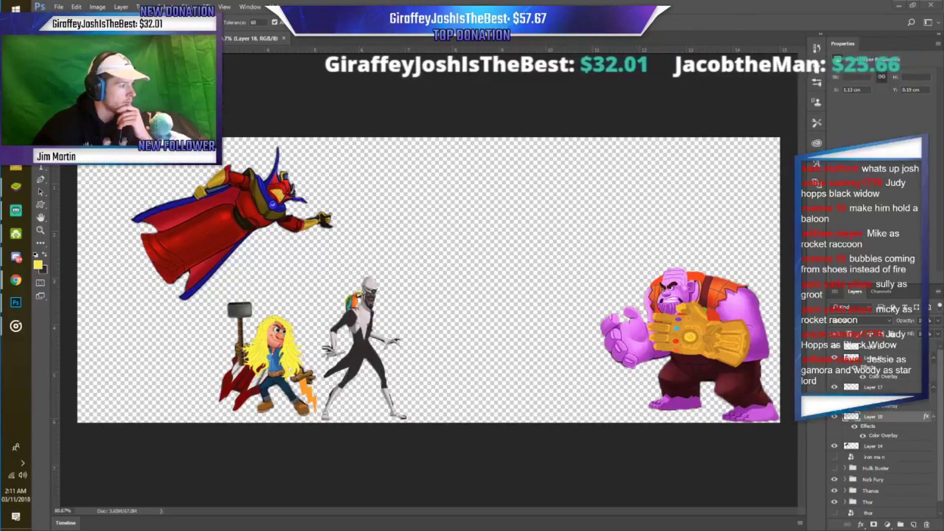
# Drop the Sulley & Boo screenshot onto the artwork and group the iron man layer as 'Iron Man'.
pyautogui.moveTo(15, 302); pyautogui.dragTo(246, 256)
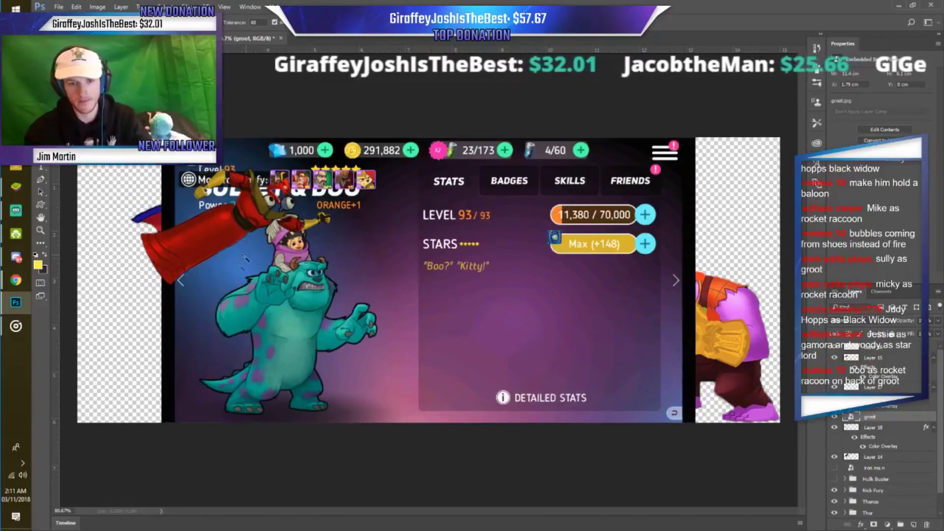
pyautogui.scroll(1, 246, 256)
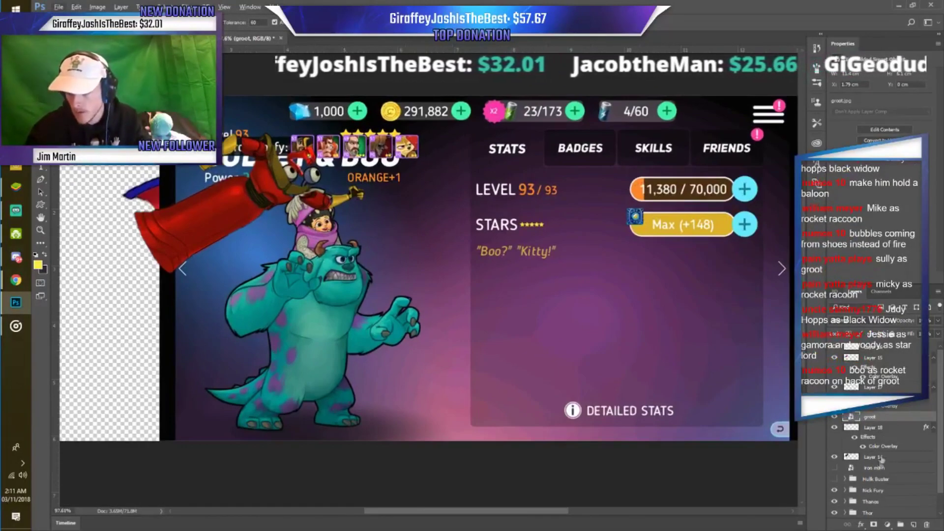
pyautogui.click(861, 470)
pyautogui.hotkey('ctrl', 'g')
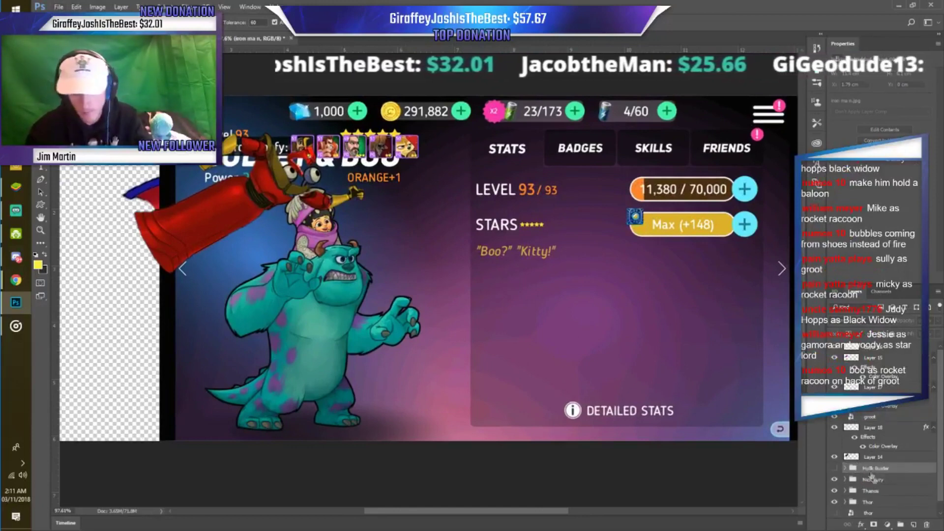
pyautogui.doubleClick(869, 468)
pyautogui.write('Iron')
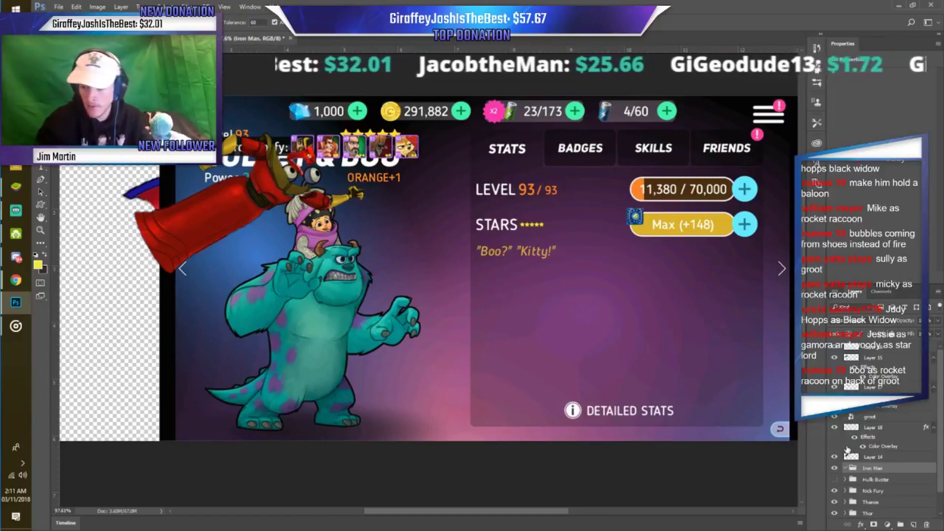
pyautogui.write(' Man')
pyautogui.press('Return')
# Move Layer 18 into the collapsed Iron Man group and select the Sulley screenshot layer.
pyautogui.click(885, 388)
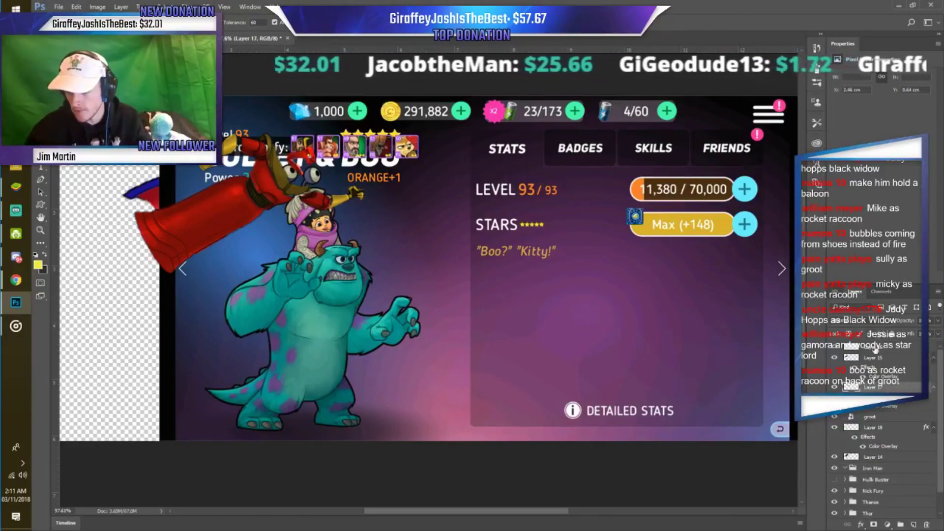
pyautogui.keyDown('ctrl'); pyautogui.click(868, 389); pyautogui.keyUp('ctrl')
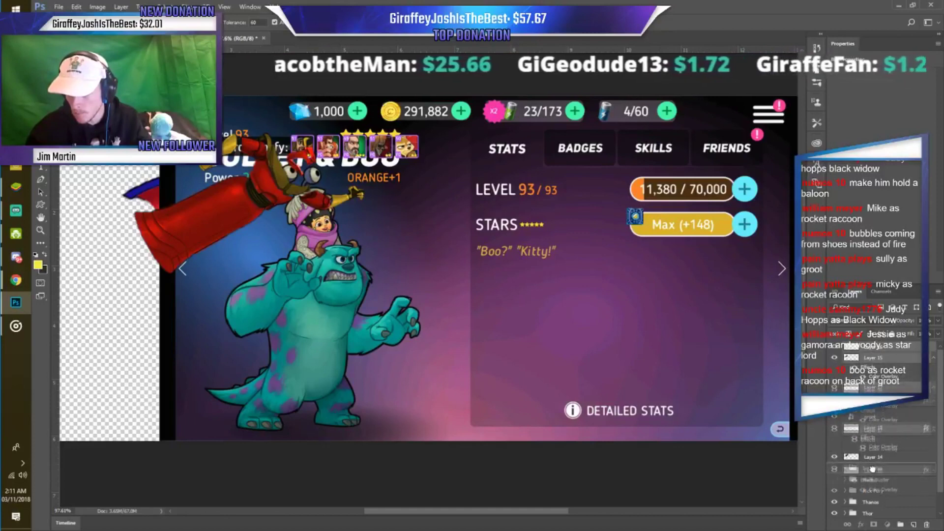
pyautogui.moveTo(875, 430); pyautogui.dragTo(864, 469)
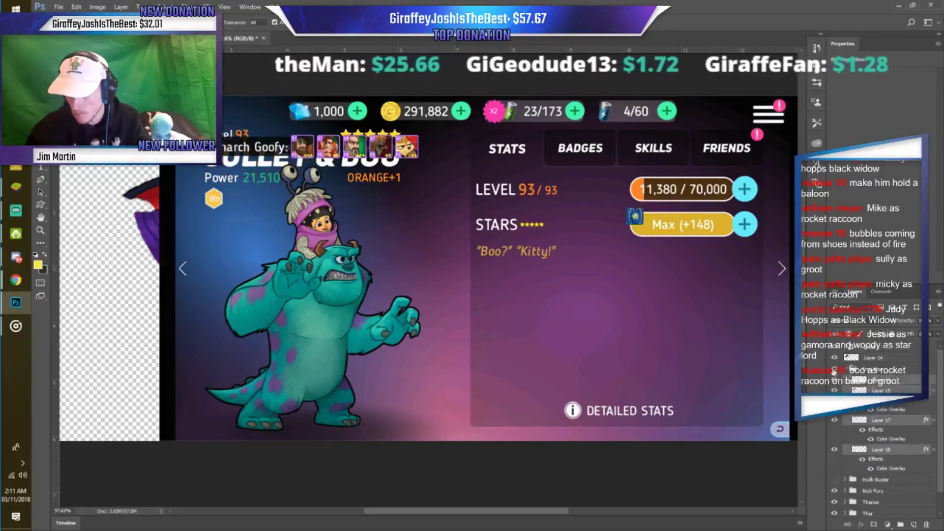
pyautogui.click(846, 370)
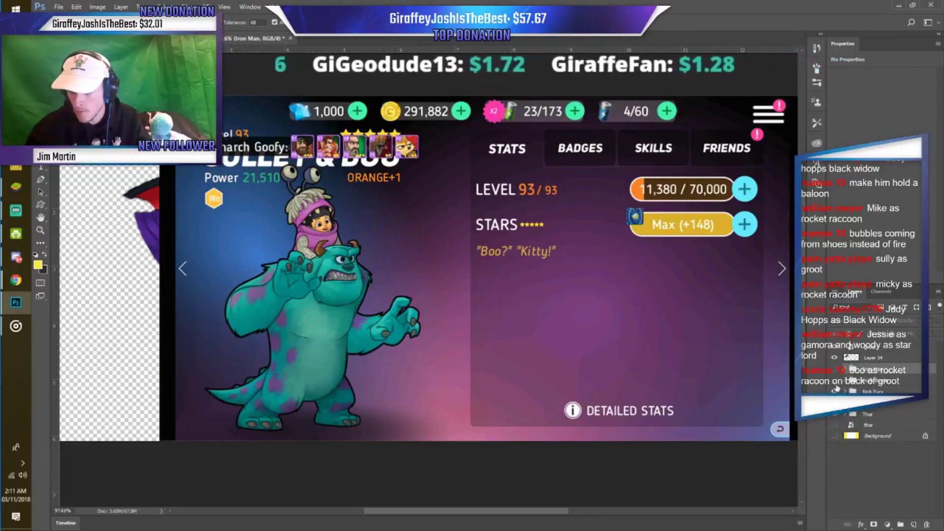
pyautogui.click(858, 357)
pyautogui.click(834, 347)
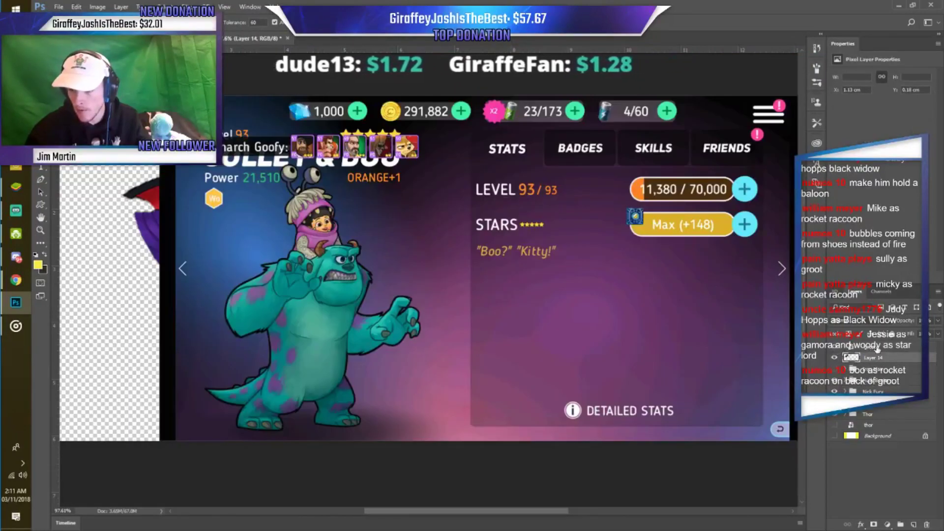
pyautogui.click(875, 346)
pyautogui.scroll(2, 324, 325)
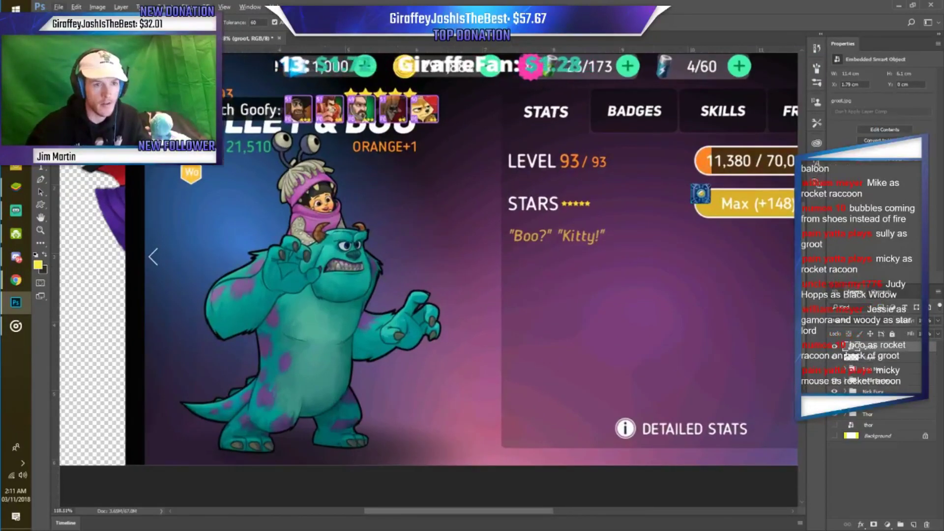
# Quick-select Sulley's body, legs, tail and head up around Boo's hat.
pyautogui.hotkey('shift', 'w')
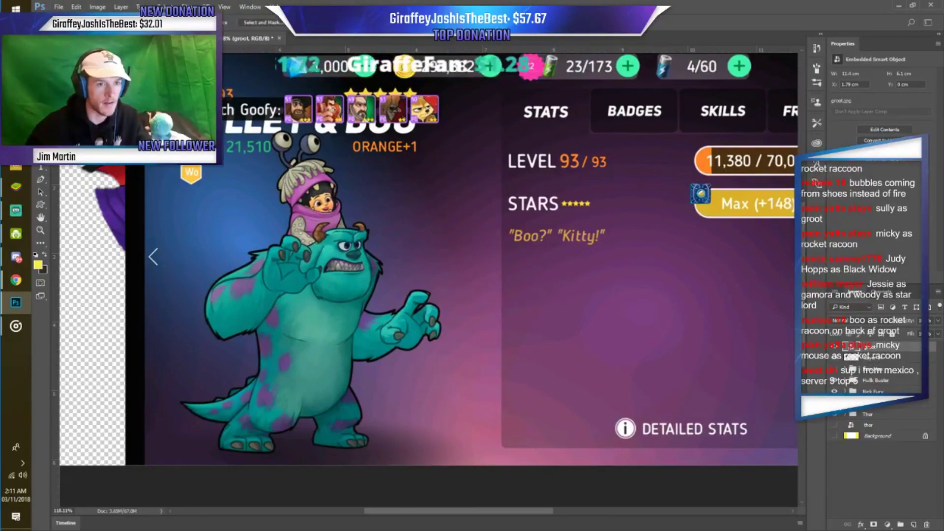
pyautogui.scroll(2, 188, 364)
pyautogui.scroll(-1, 283, 357)
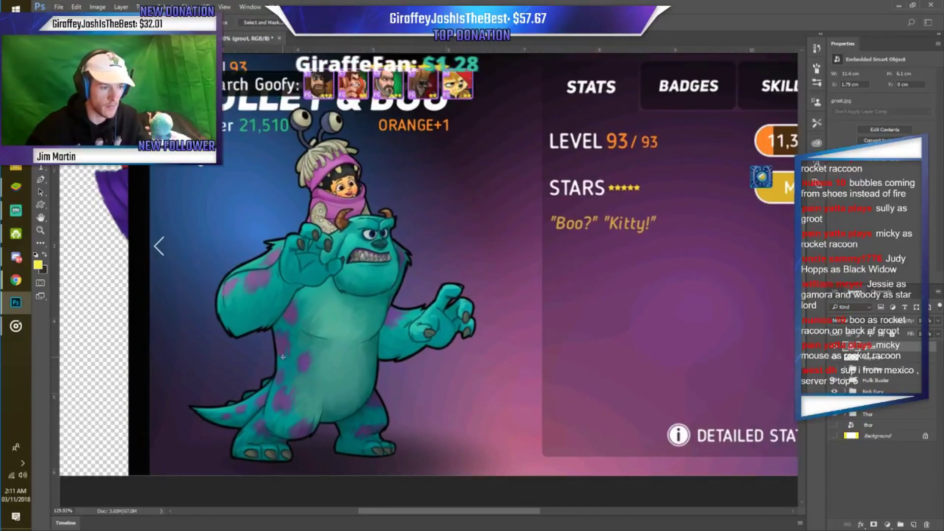
pyautogui.moveTo(355, 351); pyautogui.dragTo(214, 416)
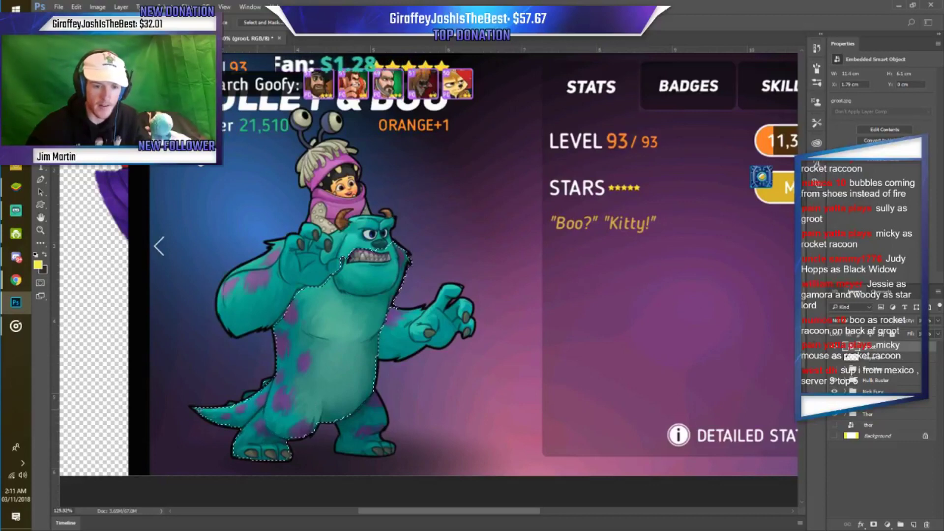
pyautogui.moveTo(248, 399)
pyautogui.mouseDown()
pyautogui.moveTo(387, 450)
pyautogui.moveTo(428, 332)
pyautogui.moveTo(329, 273)
pyautogui.mouseUp()
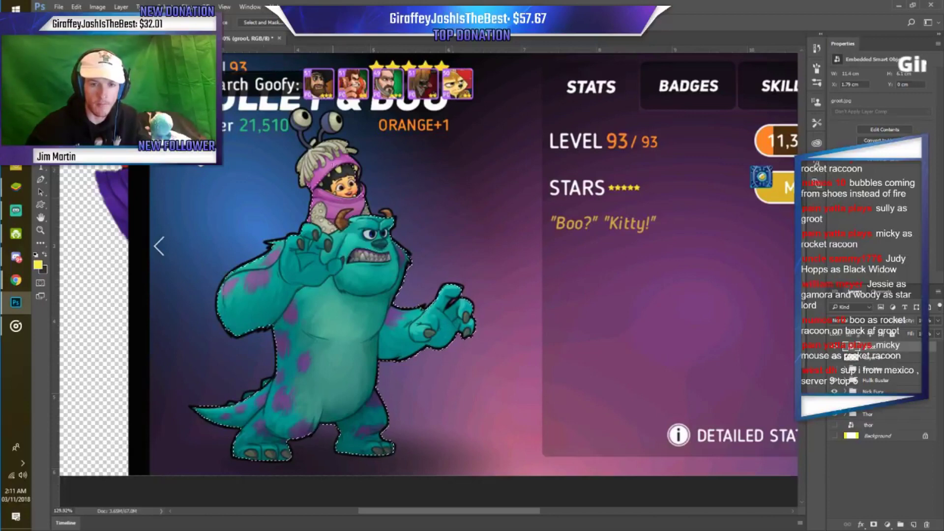
pyautogui.moveTo(362, 190); pyautogui.dragTo(379, 213)
# Trim Boo out of the selection, copy Sulley to a new layer, and delete the screenshot layer.
pyautogui.hotkey('ctrl', '+')
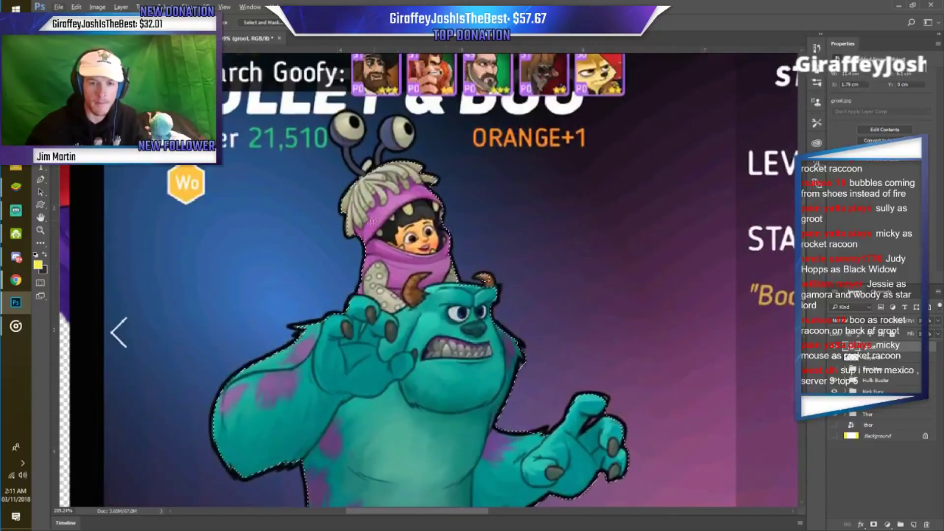
pyautogui.scroll(3, 370, 224)
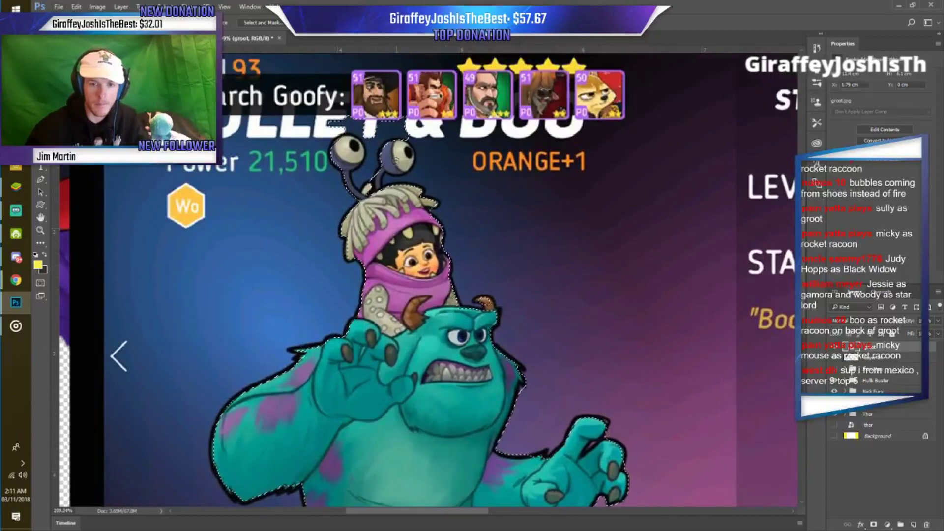
pyautogui.moveTo(432, 236); pyautogui.dragTo(393, 270)
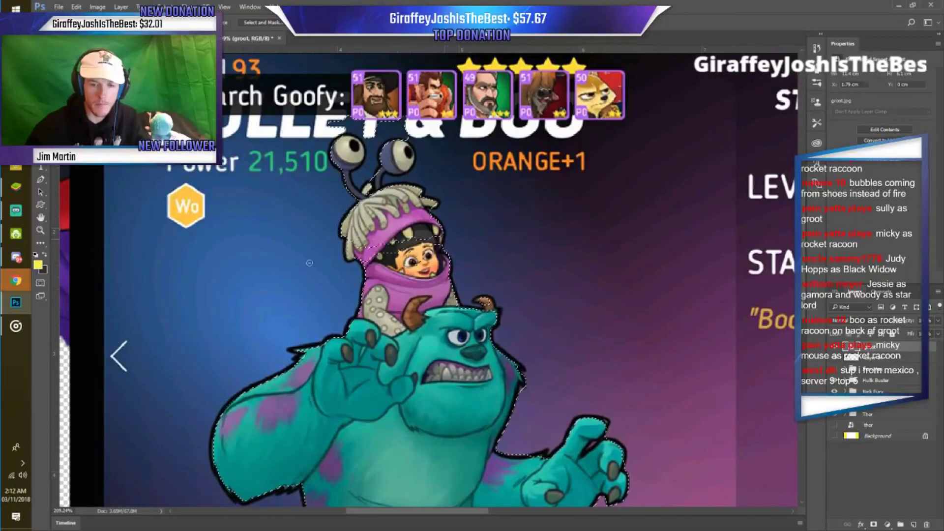
pyautogui.moveTo(341, 182); pyautogui.dragTo(333, 151)
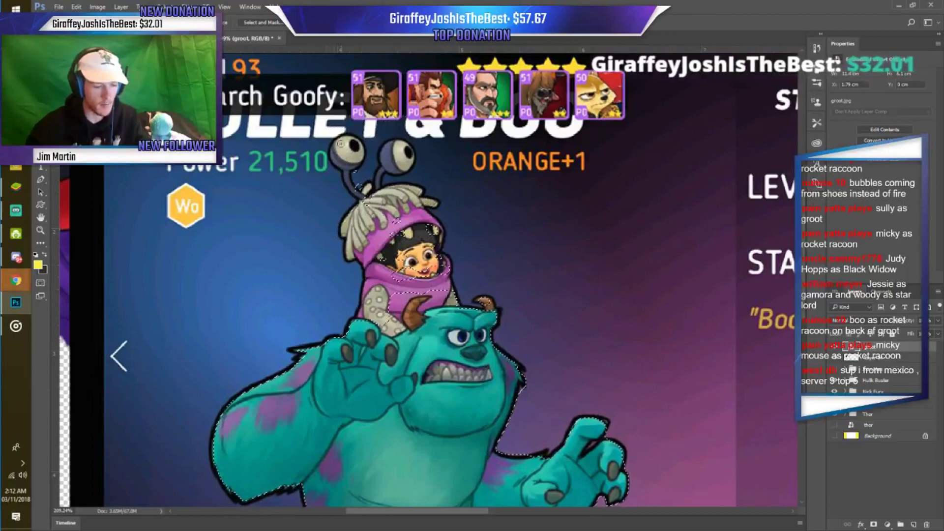
pyautogui.moveTo(401, 275); pyautogui.dragTo(391, 346)
pyautogui.scroll(-5, 391, 346)
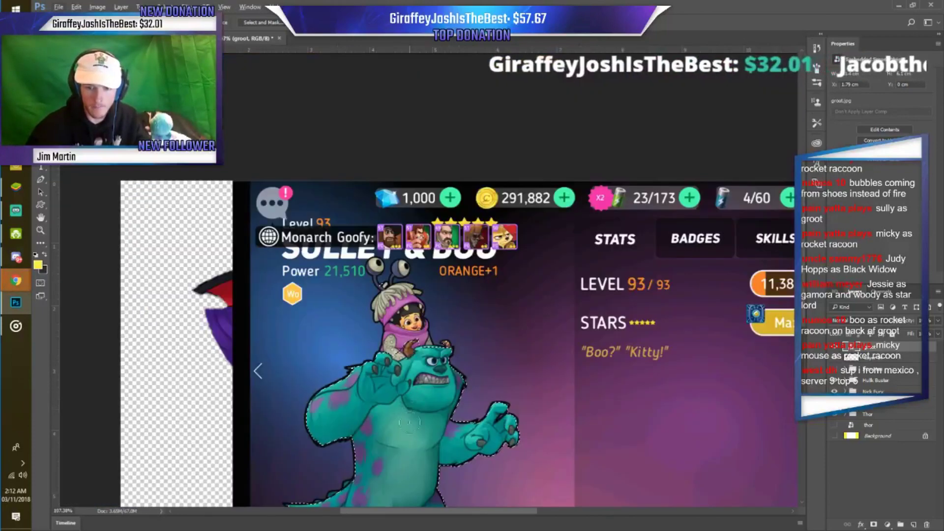
pyautogui.rightClick(412, 318)
pyautogui.click(456, 411)
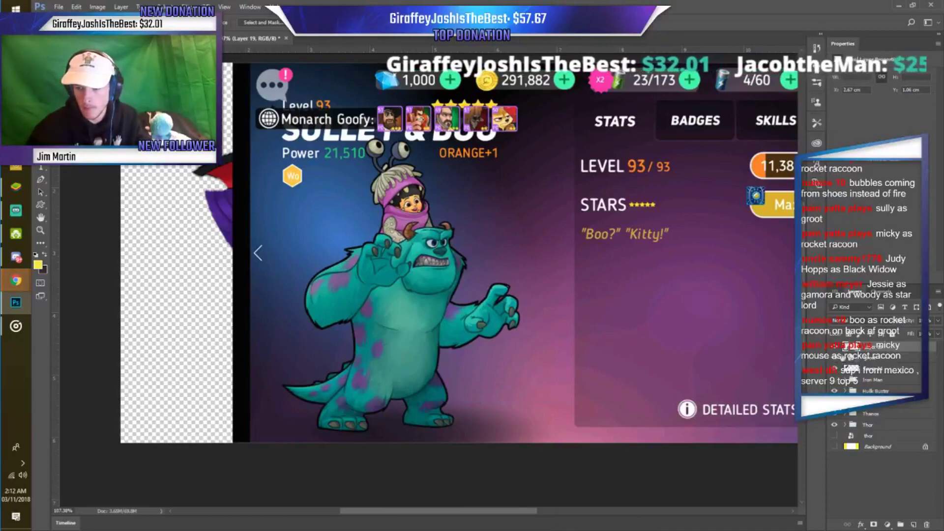
pyautogui.press('Delete')
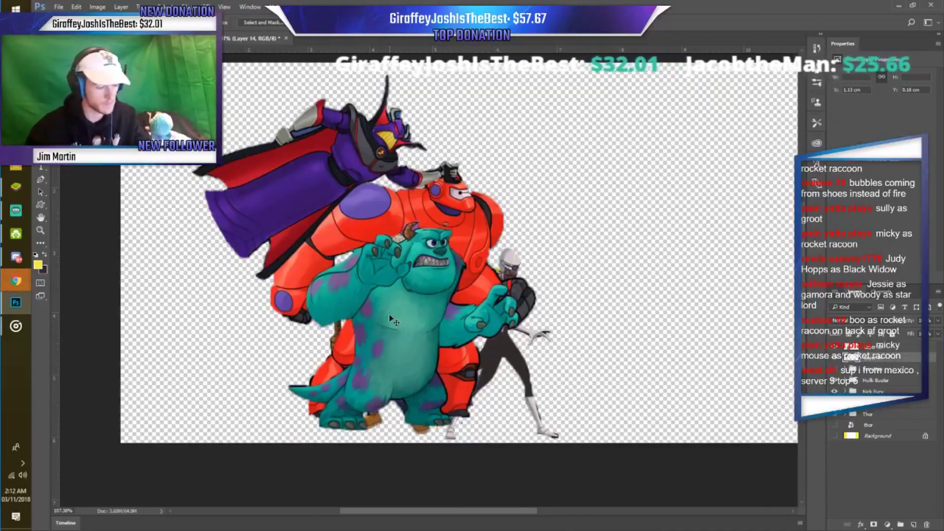
# Move Layer 16 to the group's bottom, show Layer 18, and hide the Hulk Buster Baymax.
pyautogui.click(845, 370)
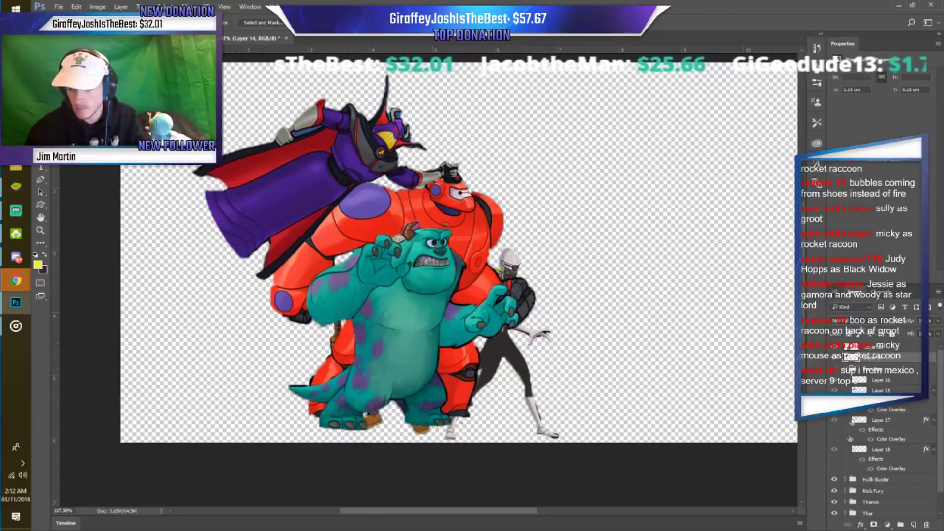
pyautogui.scroll(-1, 869, 412)
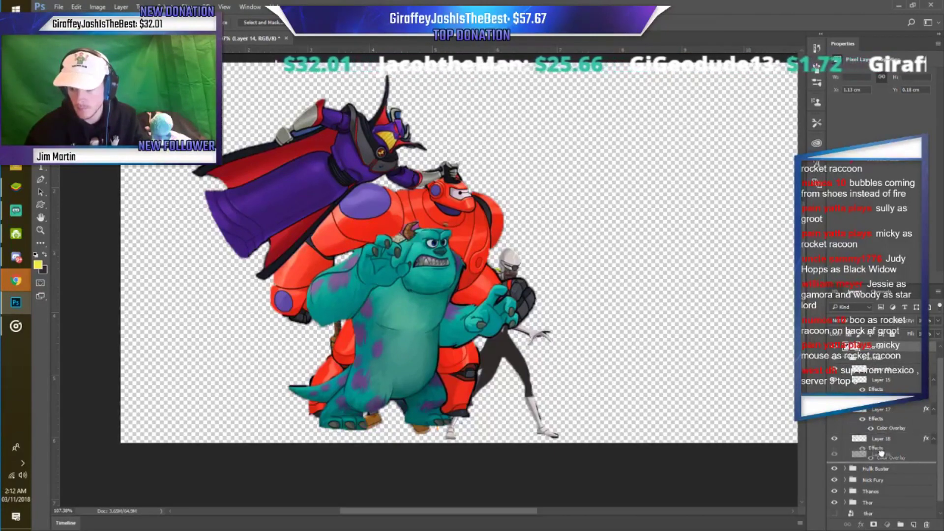
pyautogui.moveTo(878, 378); pyautogui.dragTo(882, 457)
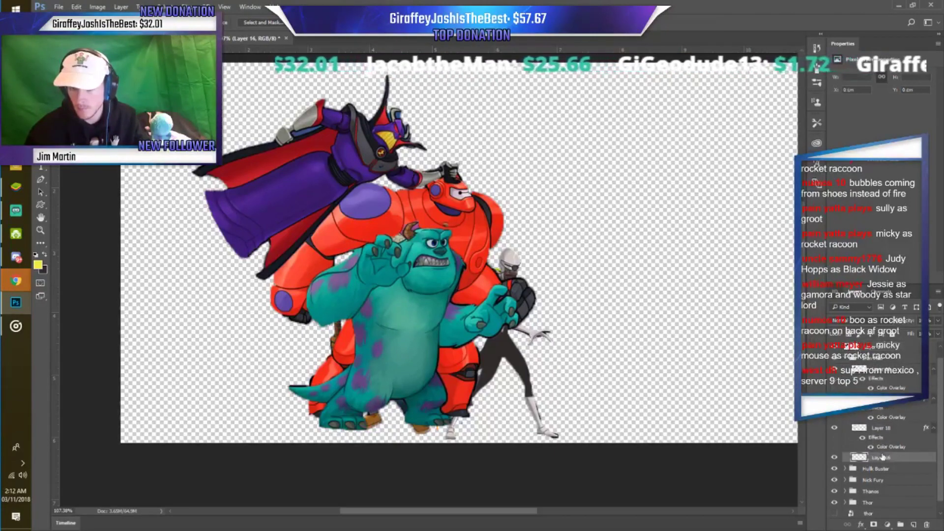
pyautogui.click(834, 428)
pyautogui.click(870, 434)
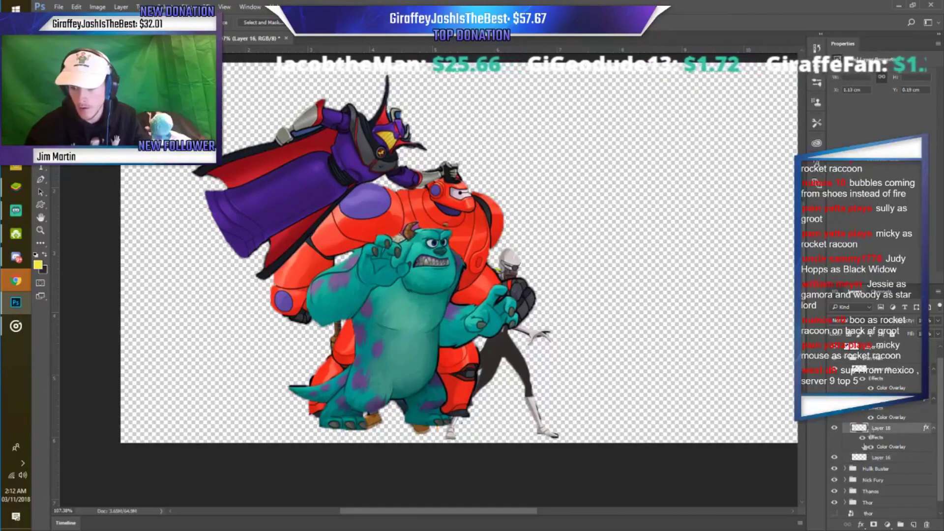
pyautogui.click(857, 458)
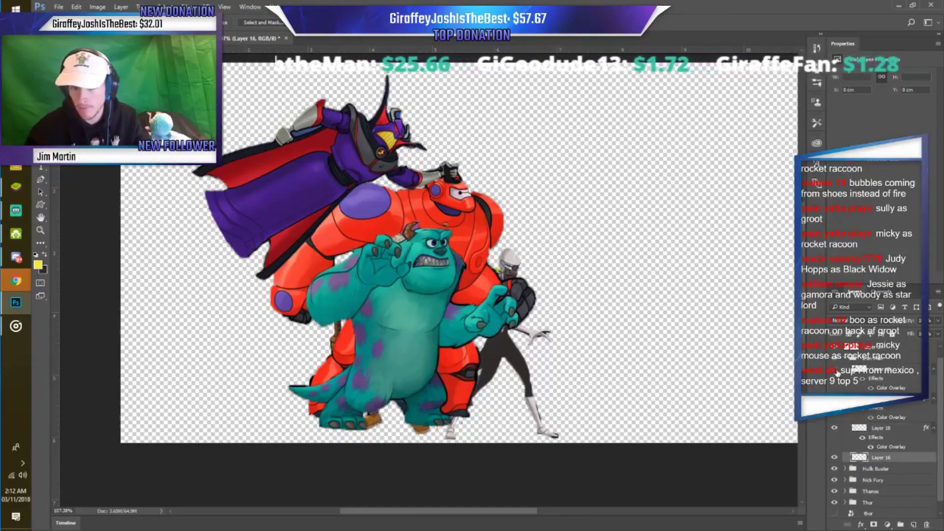
pyautogui.click(834, 468)
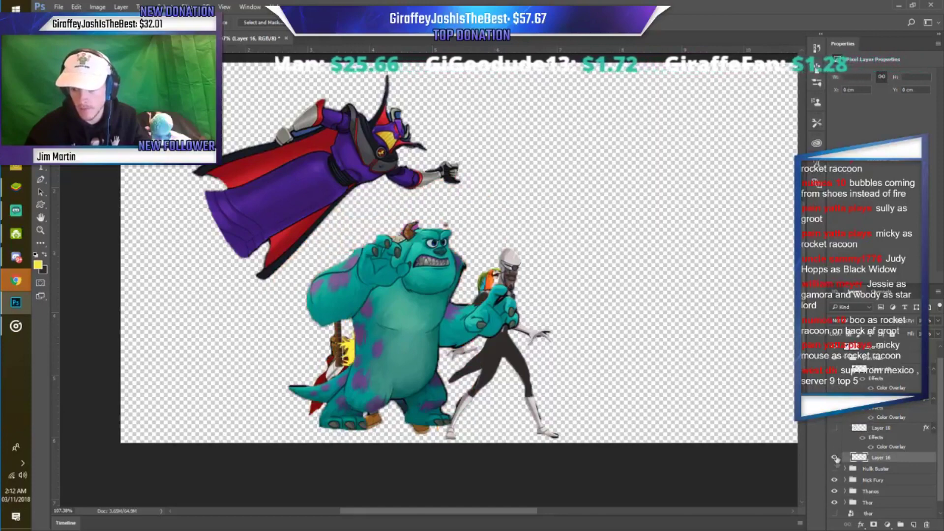
# Delete the Zurg layer, show red armour Layers 17 and 18, and move Layer 14 above Layer 16.
pyautogui.click(873, 346)
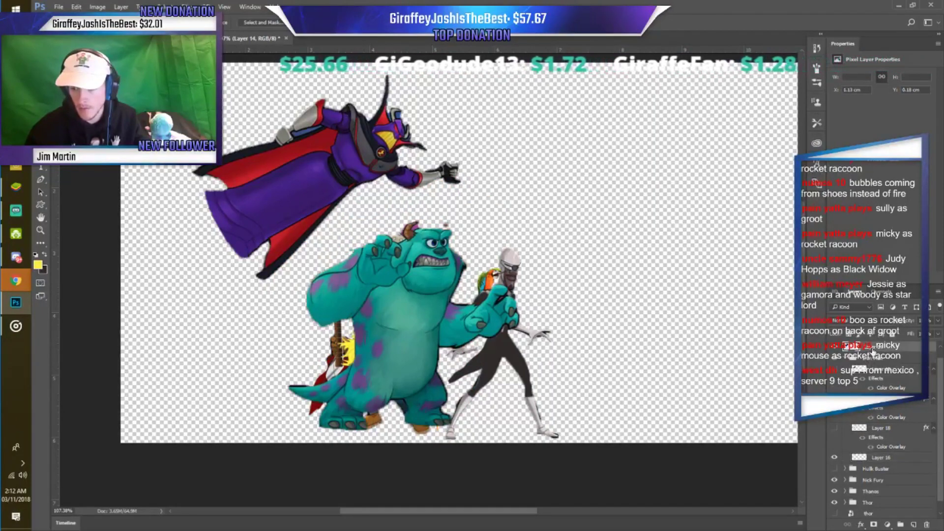
pyautogui.press('Delete')
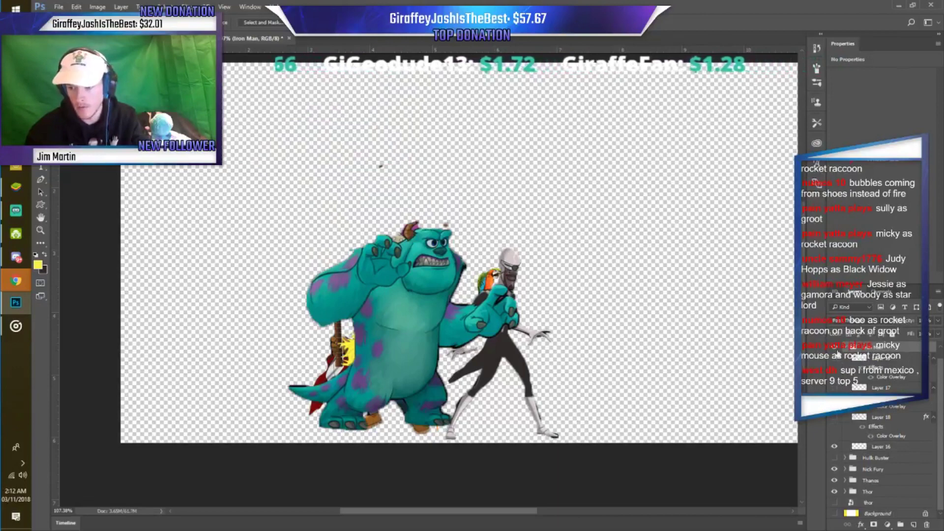
pyautogui.click(835, 387)
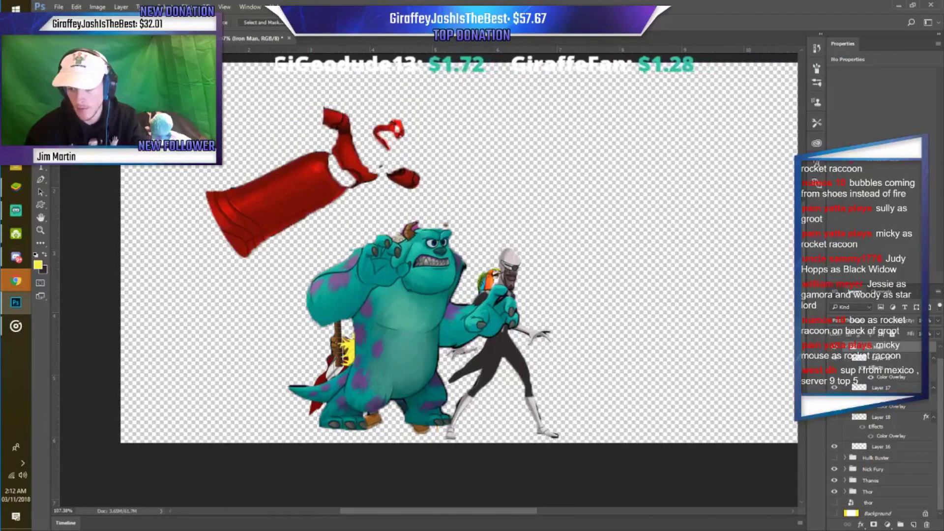
pyautogui.click(835, 417)
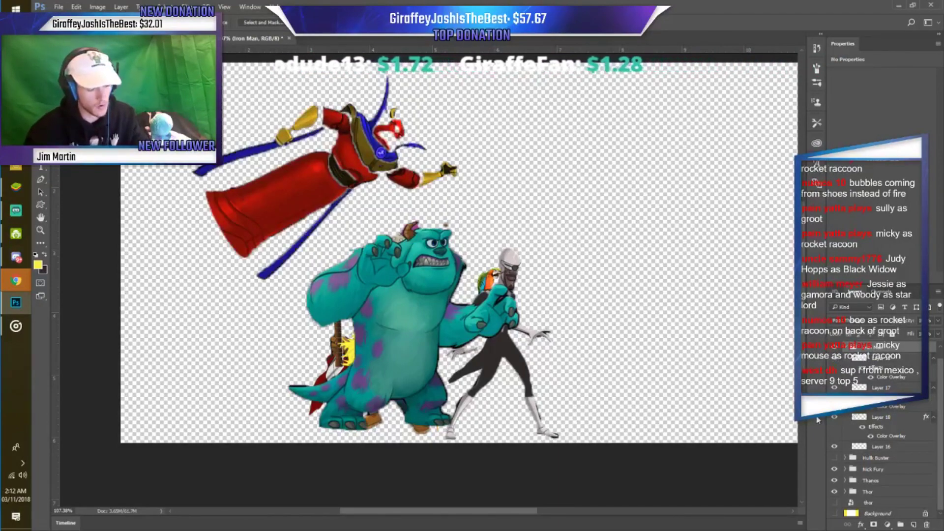
pyautogui.scroll(1, 834, 424)
pyautogui.moveTo(872, 351); pyautogui.dragTo(880, 454)
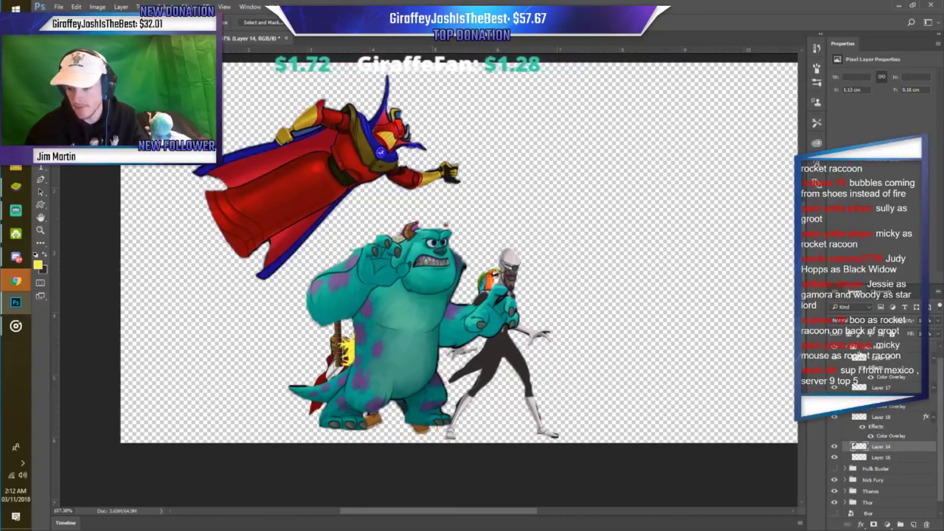
pyautogui.click(849, 350)
pyautogui.scroll(-5, 846, 349)
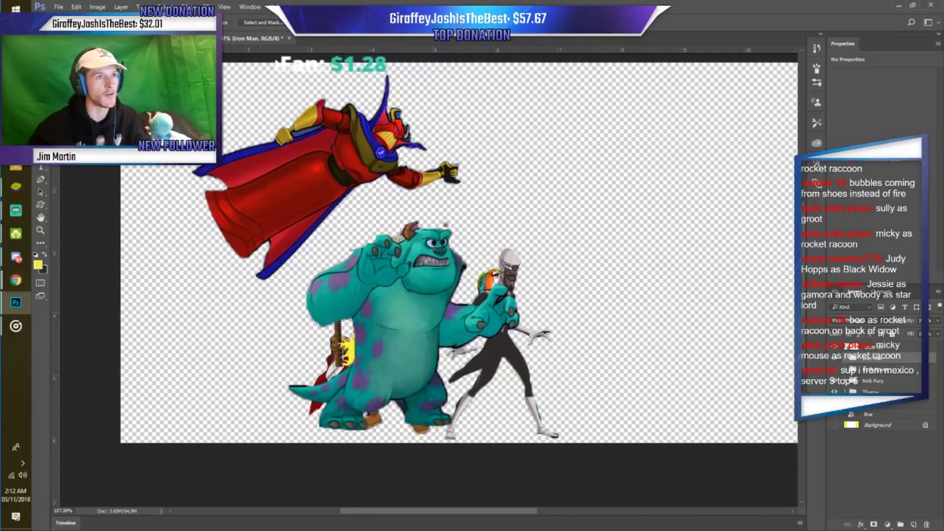
pyautogui.click(895, 356)
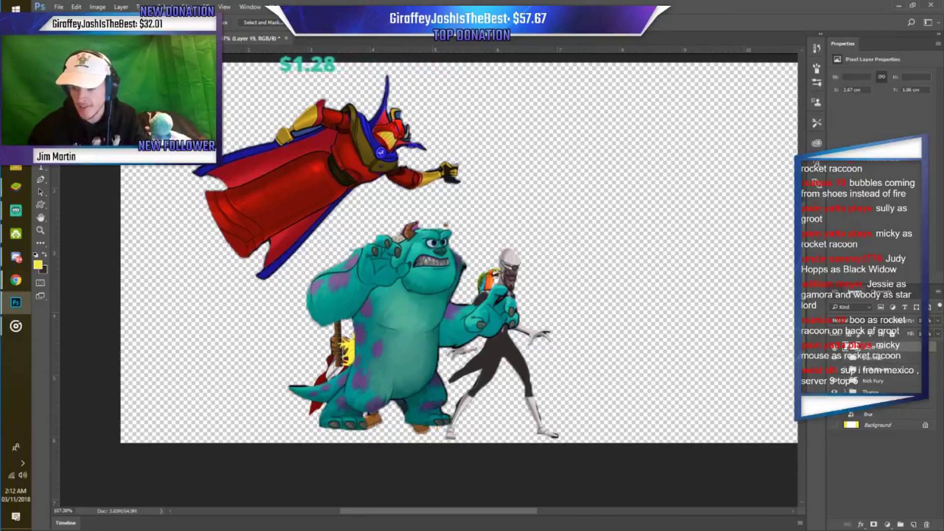
# Drag Sully right beside Frozone and free-transform him smaller, narrower and slightly taller.
pyautogui.moveTo(387, 369)
pyautogui.mouseDown()
pyautogui.moveTo(678, 370)
pyautogui.moveTo(682, 381)
pyautogui.mouseUp()
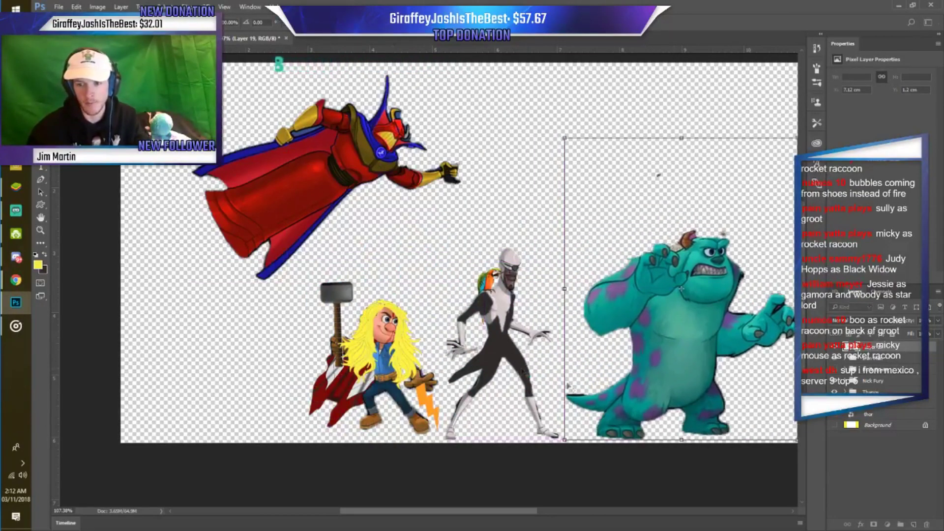
pyautogui.scroll(-3, 681, 289)
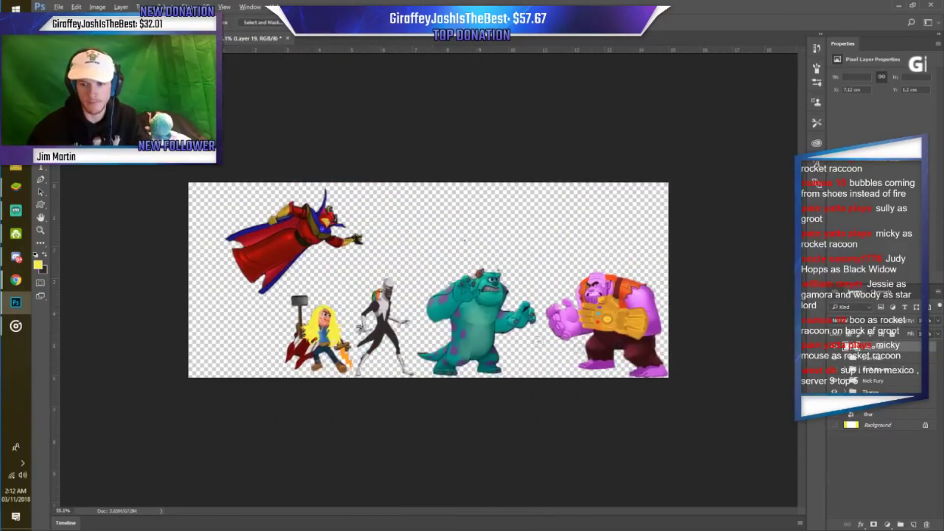
pyautogui.scroll(2, 492, 338)
pyautogui.hotkey('ctrl', 't')
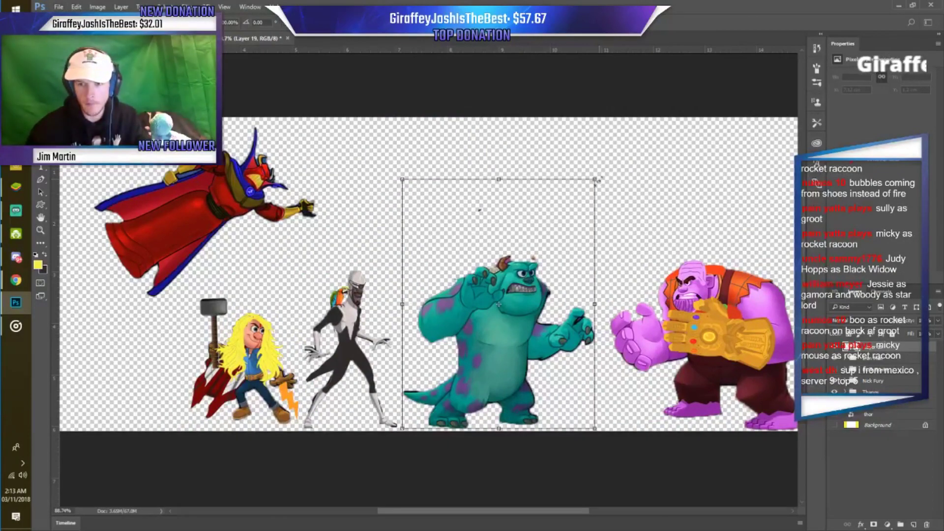
pyautogui.moveTo(596, 179); pyautogui.dragTo(546, 242)
pyautogui.moveTo(547, 334); pyautogui.dragTo(516, 335)
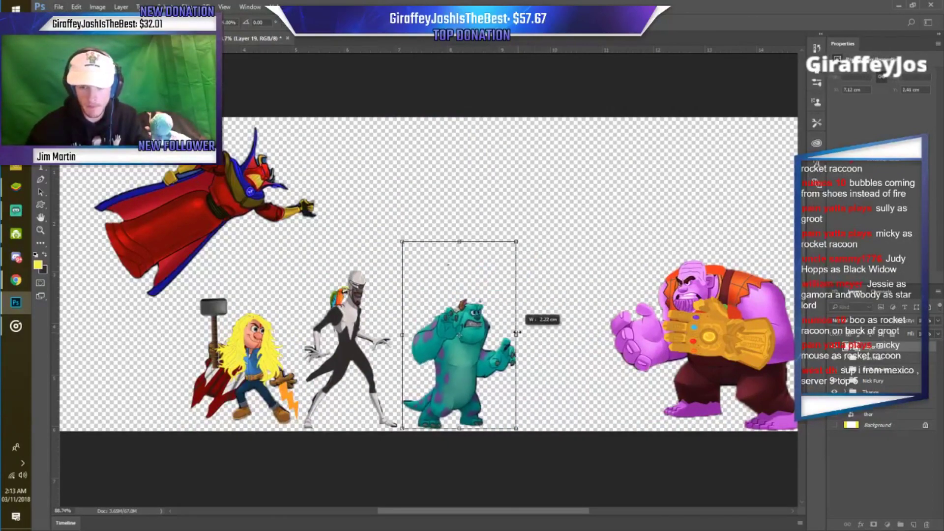
pyautogui.moveTo(514, 241); pyautogui.dragTo(525, 226)
pyautogui.moveTo(464, 225); pyautogui.dragTo(466, 179)
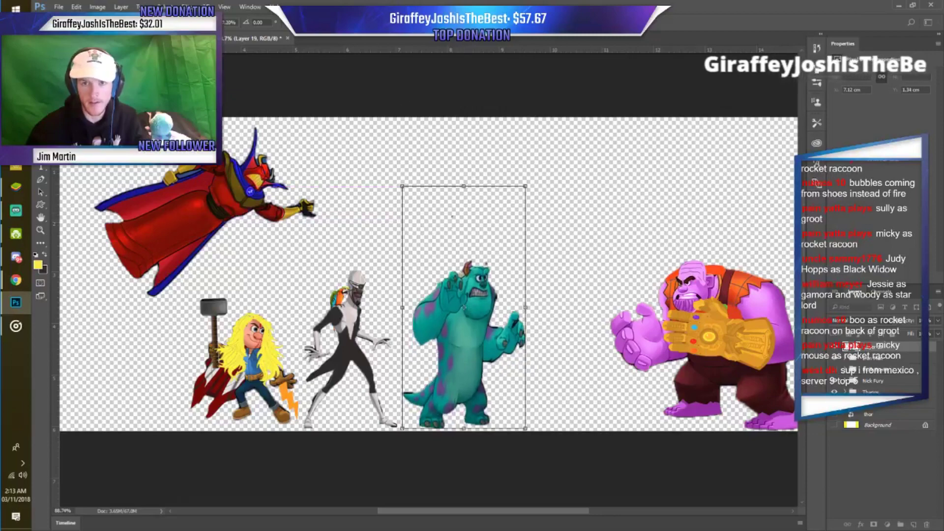
pyautogui.press('Return')
pyautogui.scroll(2, 474, 372)
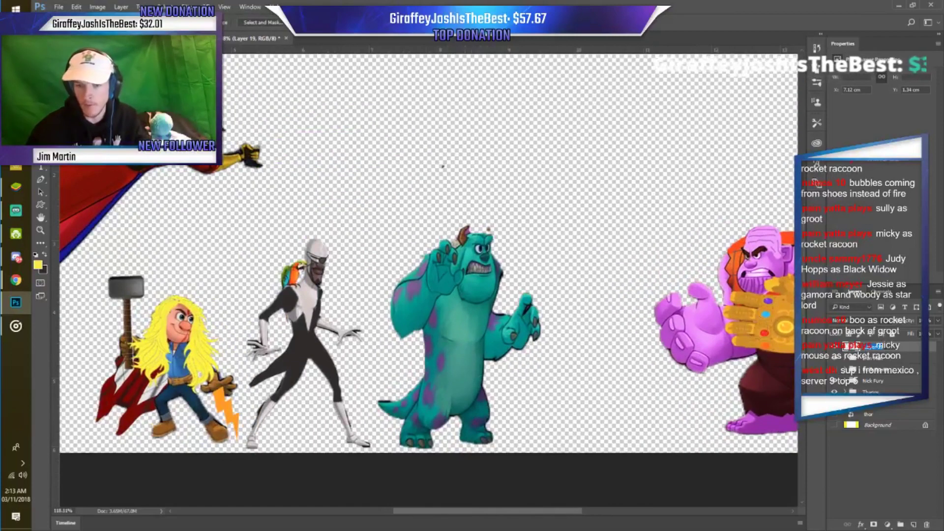
# Give Sully's layer a dark orange-brown #923801 Color Overlay.
pyautogui.doubleClick(856, 353)
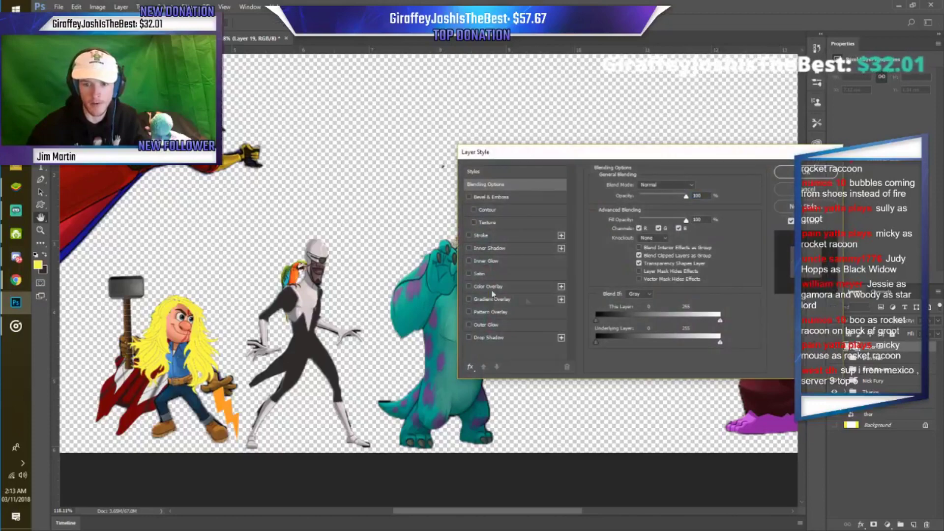
pyautogui.click(487, 286)
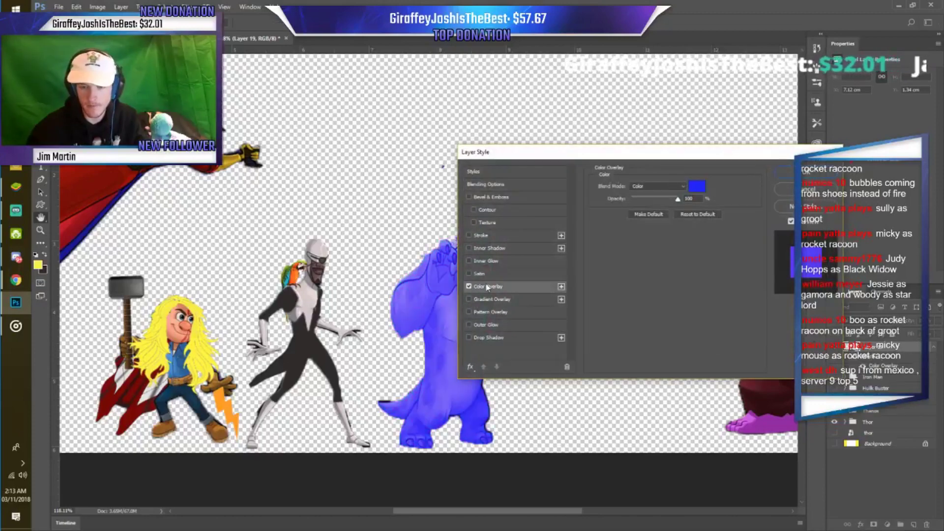
pyautogui.click(697, 186)
pyautogui.click(781, 404)
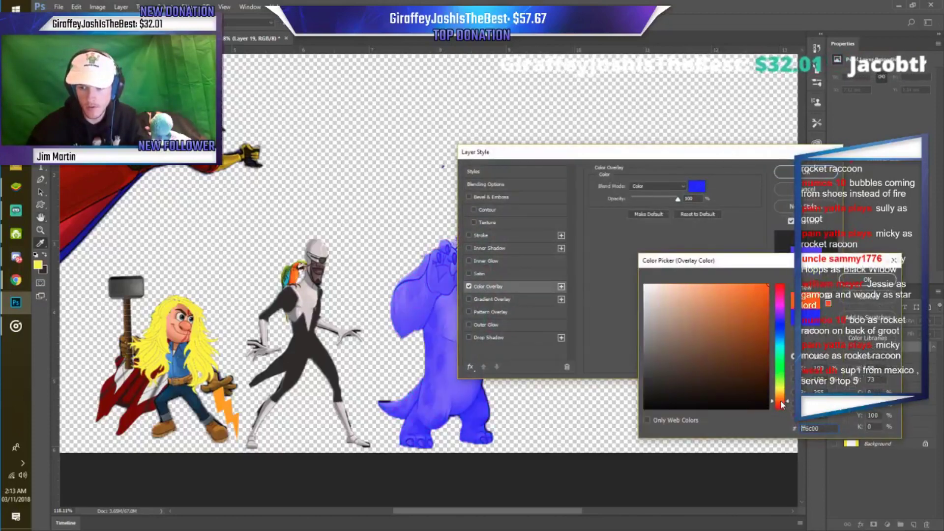
pyautogui.click(768, 337)
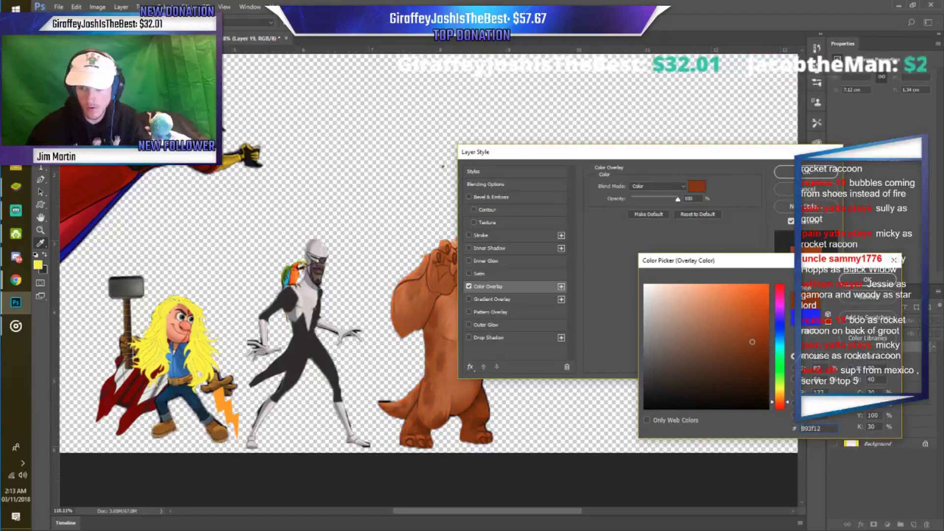
pyautogui.press('Return')
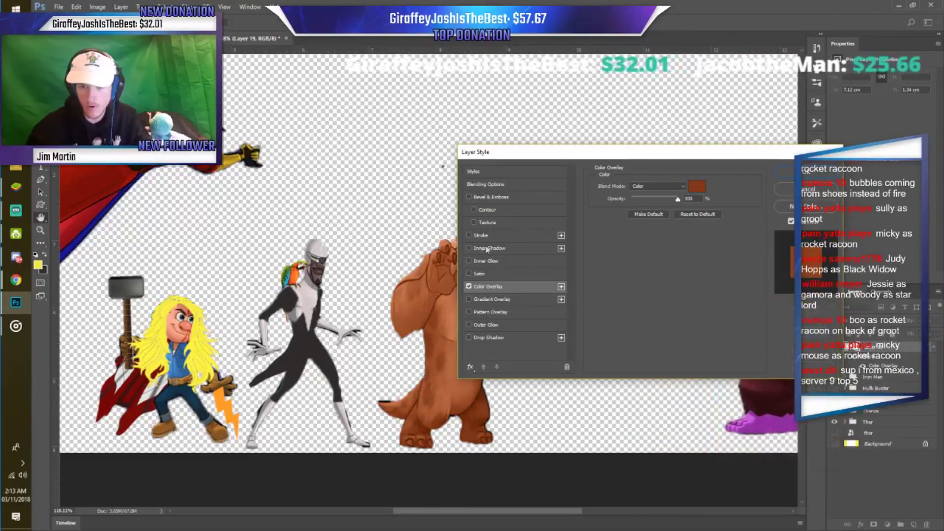
# Enable Bevel & Emboss with a contour on Sully's layer.
pyautogui.click(474, 223)
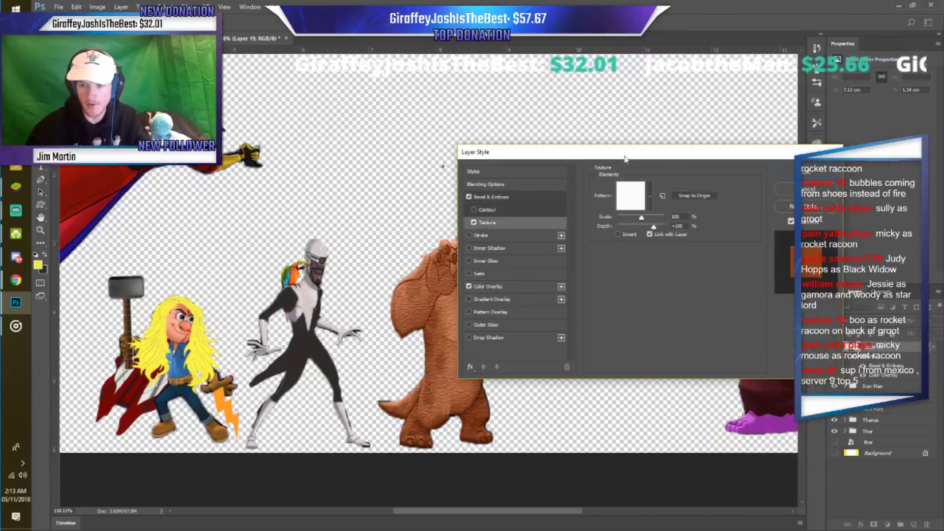
pyautogui.moveTo(625, 158); pyautogui.dragTo(723, 176)
pyautogui.click(590, 215)
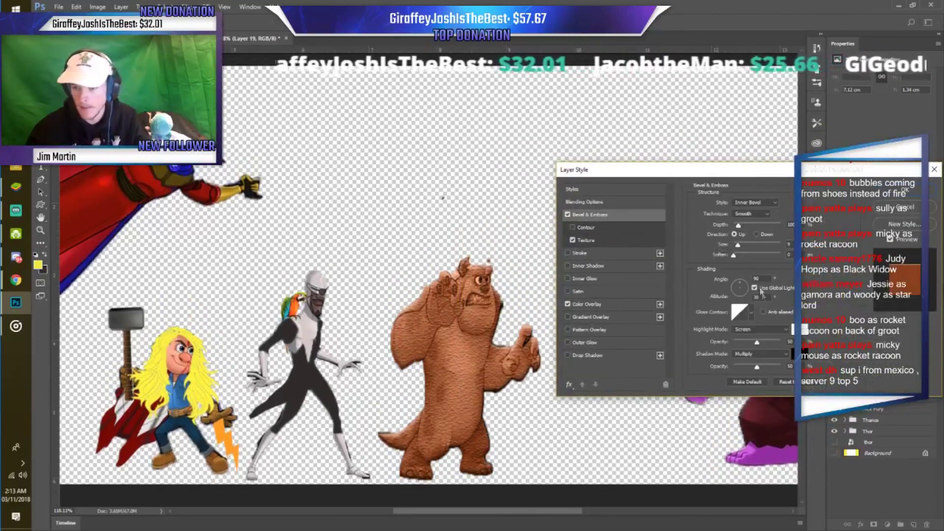
pyautogui.scroll(-1, 428, 295)
pyautogui.click(573, 228)
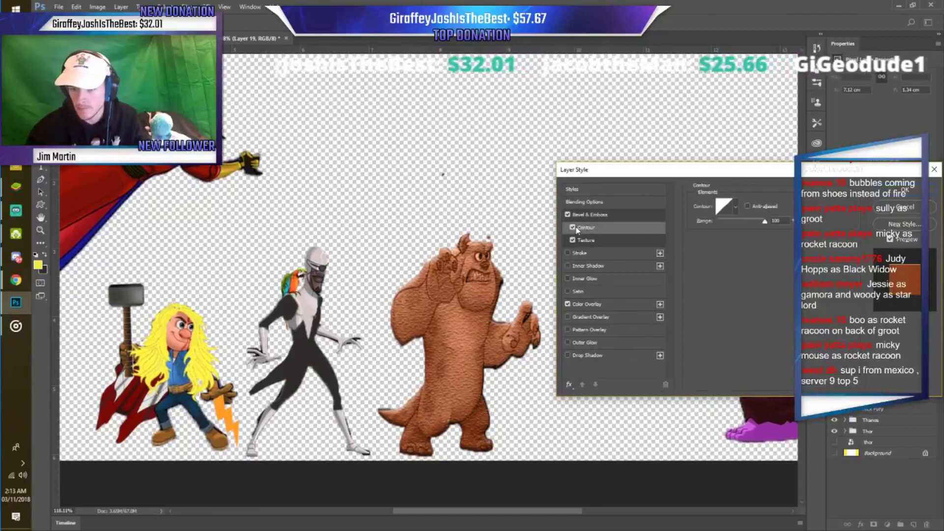
pyautogui.click(580, 241)
# Add a rocky noise texture pattern to the emboss at Scale 11.
pyautogui.click(729, 216)
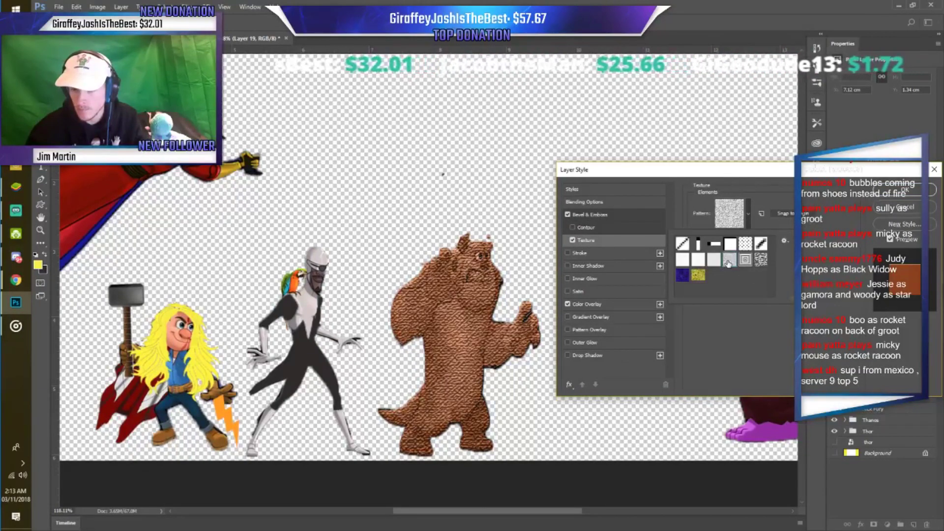
pyautogui.click(744, 260)
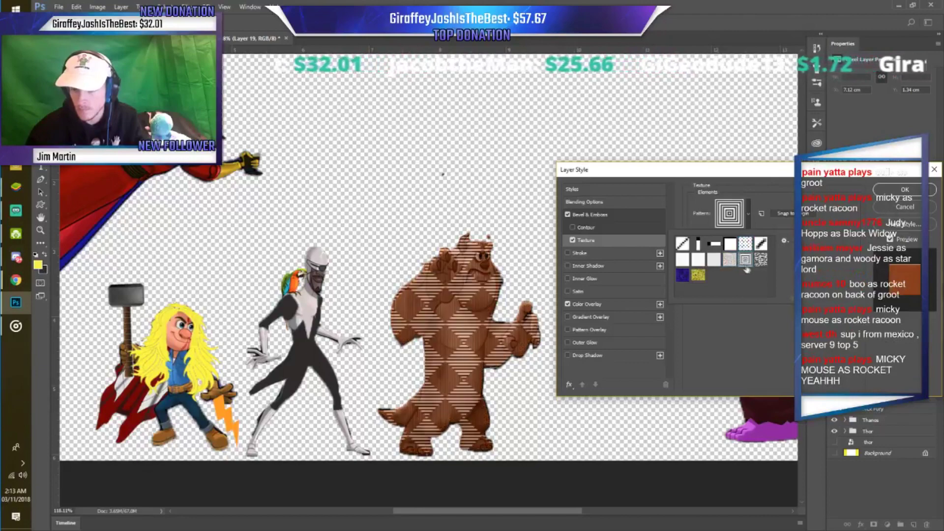
pyautogui.click(759, 259)
pyautogui.click(777, 218)
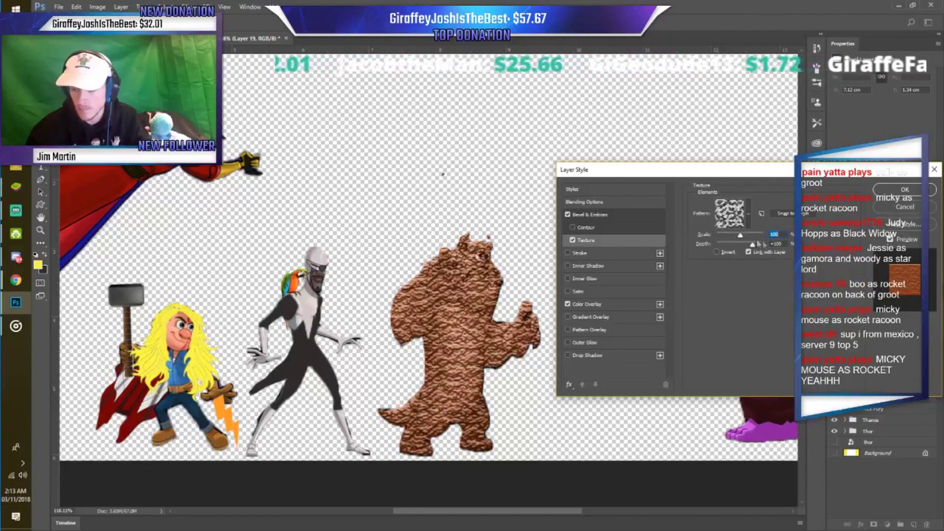
pyautogui.moveTo(739, 234)
pyautogui.mouseDown()
pyautogui.moveTo(719, 234)
pyautogui.moveTo(741, 245)
pyautogui.mouseUp()
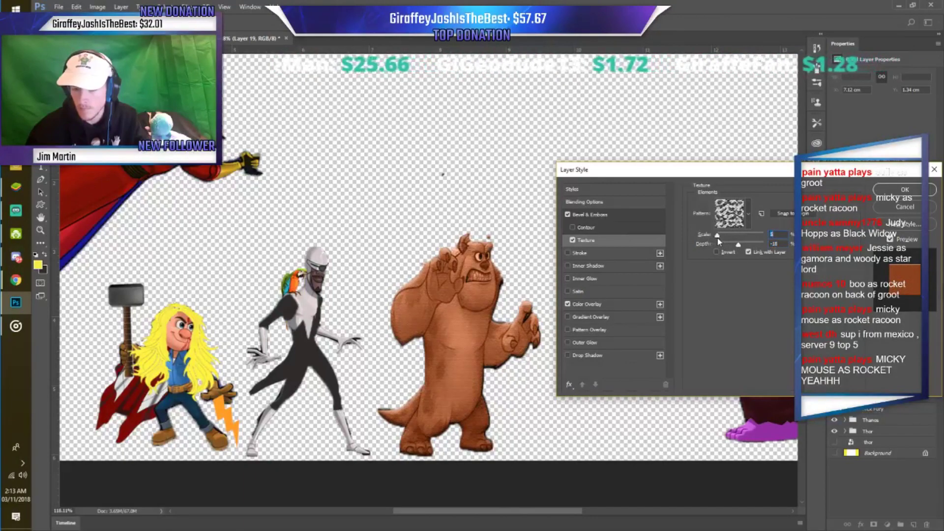
pyautogui.moveTo(721, 240); pyautogui.dragTo(716, 243)
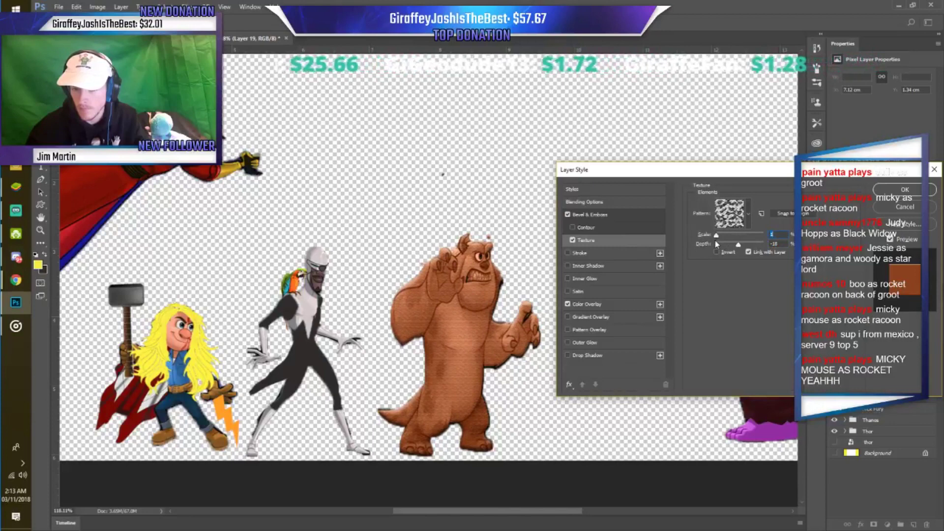
pyautogui.click(718, 241)
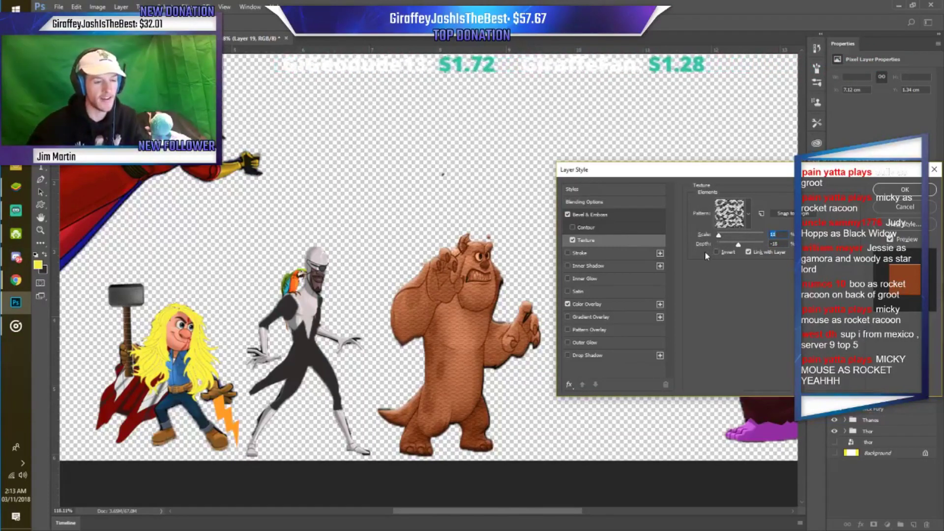
# Switch the texture to a light speckled pattern and apply the layer style.
pyautogui.click(733, 217)
pyautogui.click(688, 277)
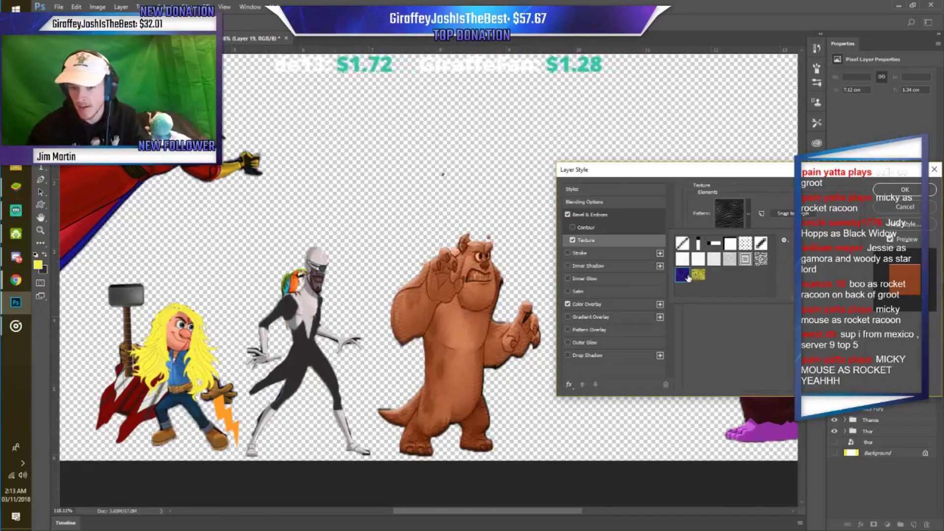
pyautogui.click(698, 275)
pyautogui.click(682, 275)
pyautogui.click(698, 275)
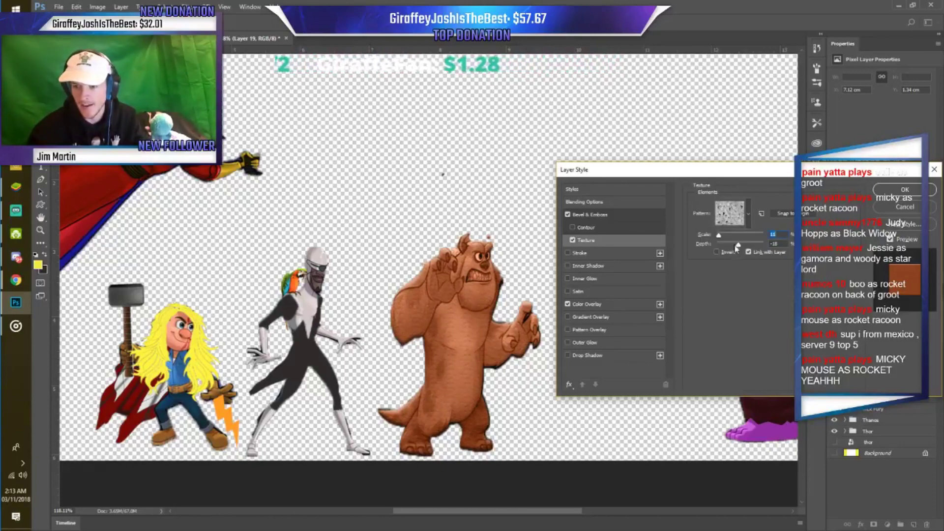
pyautogui.moveTo(750, 170); pyautogui.dragTo(700, 164)
pyautogui.click(854, 184)
pyautogui.scroll(2, 434, 379)
pyautogui.scroll(2, 434, 380)
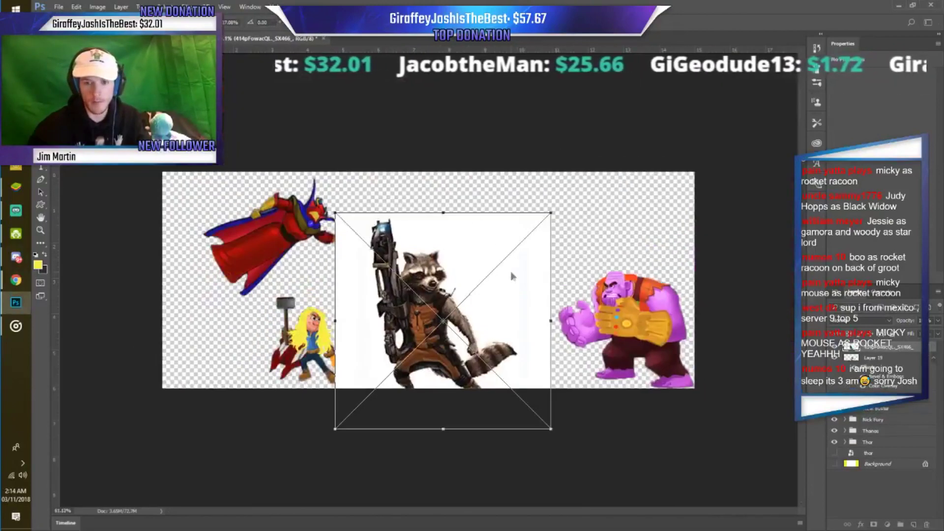
# Centre the Rocket Raccoon picture in the scene and commit its placement.
pyautogui.moveTo(539, 235); pyautogui.dragTo(553, 201)
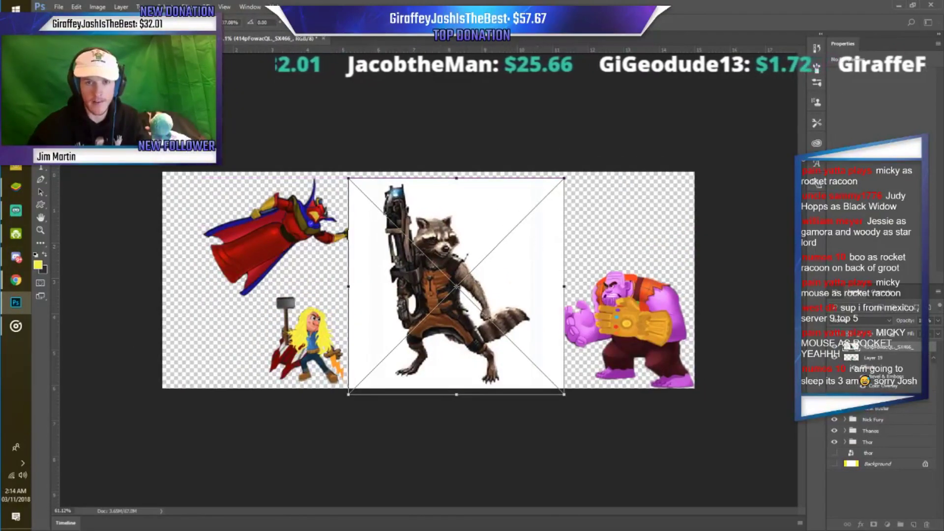
pyautogui.press('Return')
pyautogui.scroll(2, 469, 308)
pyautogui.scroll(1, 470, 307)
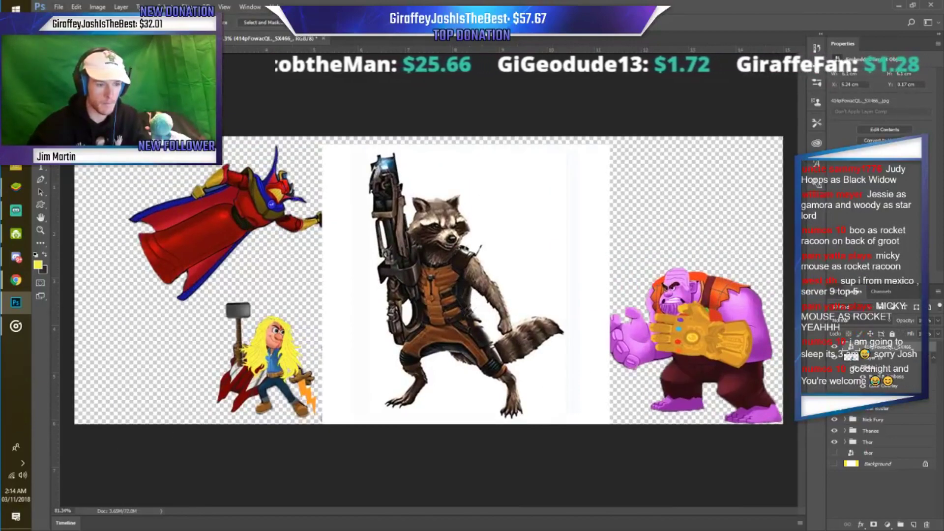
pyautogui.hotkey('alt', 'Tab')
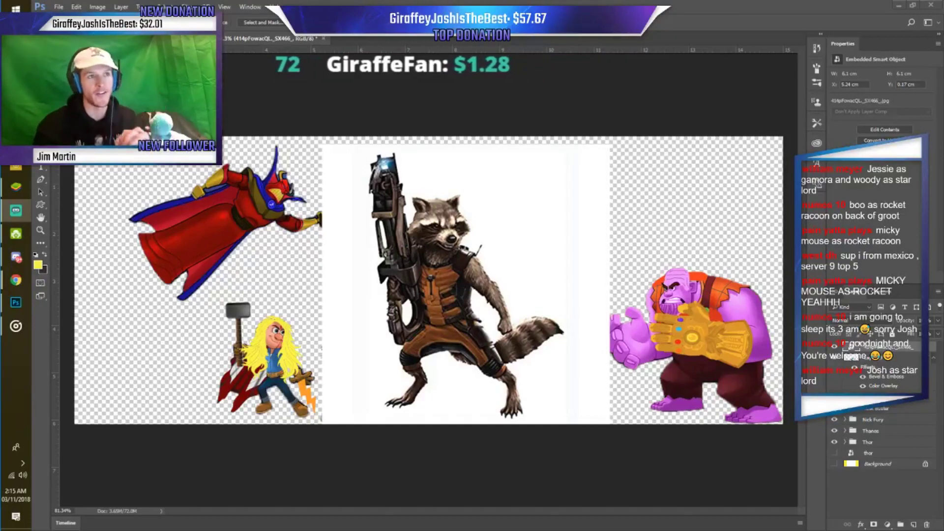
# Select Rocket Raccoon's head, legs and gun in his white-backed photo.
pyautogui.scroll(2, 430, 240)
pyautogui.moveTo(464, 185)
pyautogui.mouseDown()
pyautogui.moveTo(440, 265)
pyautogui.moveTo(438, 360)
pyautogui.moveTo(497, 413)
pyautogui.moveTo(522, 381)
pyautogui.moveTo(585, 371)
pyautogui.mouseUp()
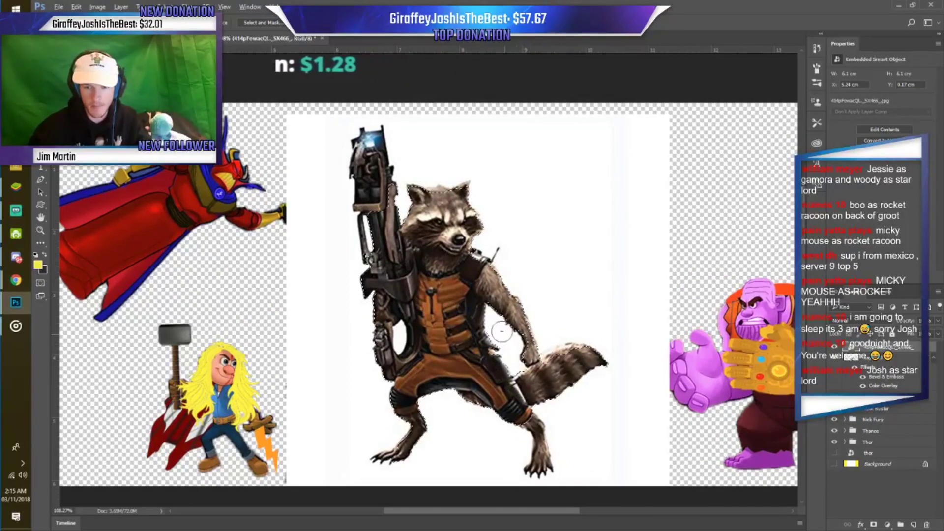
pyautogui.moveTo(535, 418)
pyautogui.mouseDown()
pyautogui.moveTo(548, 474)
pyautogui.moveTo(453, 443)
pyautogui.moveTo(379, 485)
pyautogui.moveTo(506, 449)
pyautogui.moveTo(552, 444)
pyautogui.moveTo(548, 454)
pyautogui.mouseUp()
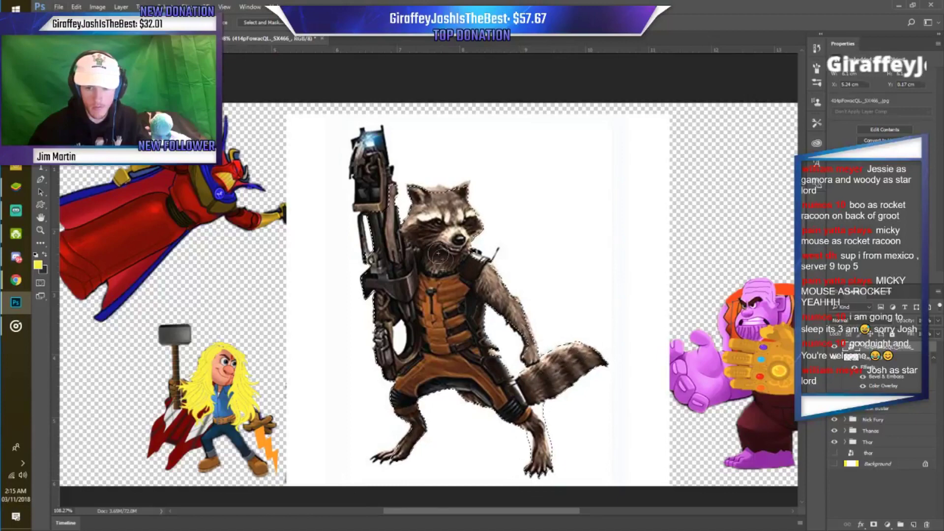
pyautogui.moveTo(369, 162); pyautogui.dragTo(379, 240)
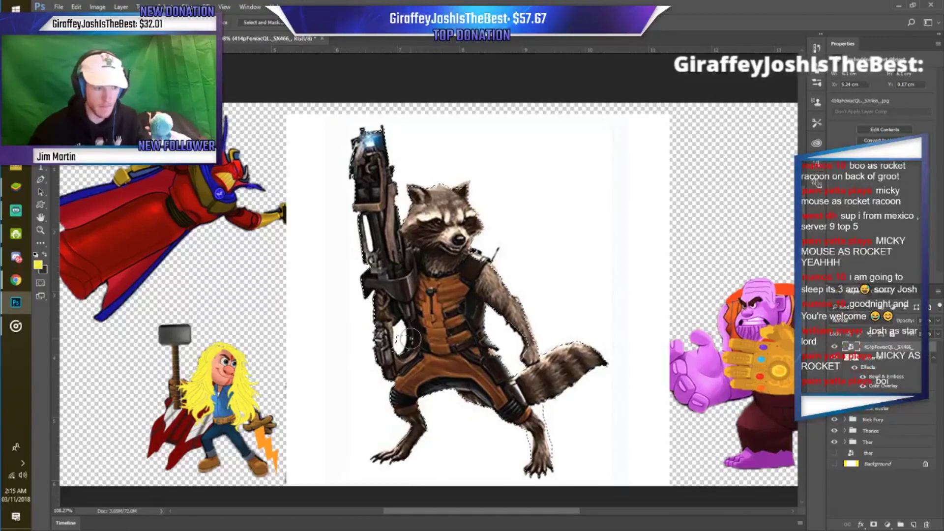
# Copy the Rocket selection onto new Layer 20 with Layer Via Copy.
pyautogui.scroll(-2, 410, 339)
pyautogui.scroll(-2, 407, 339)
pyautogui.hscroll(-1, 427, 427)
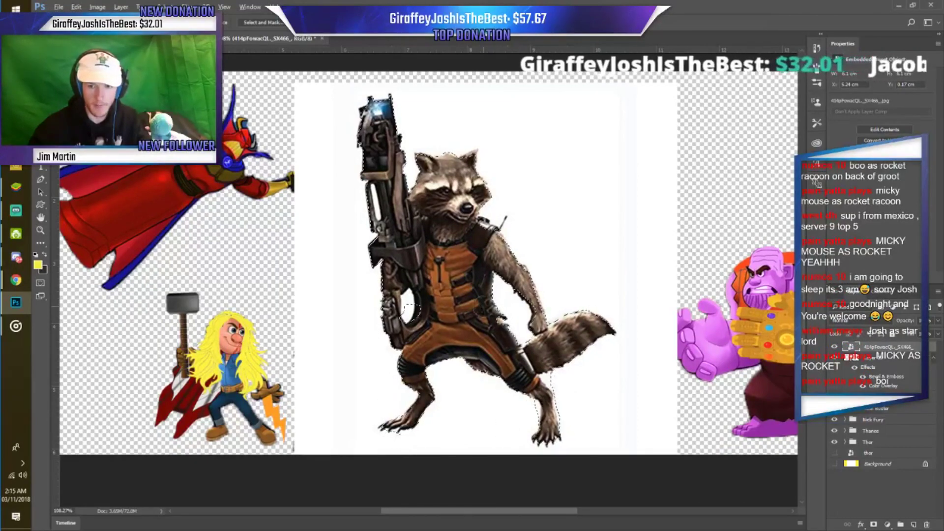
pyautogui.scroll(-1, 445, 278)
pyautogui.rightClick(445, 279)
pyautogui.click(487, 355)
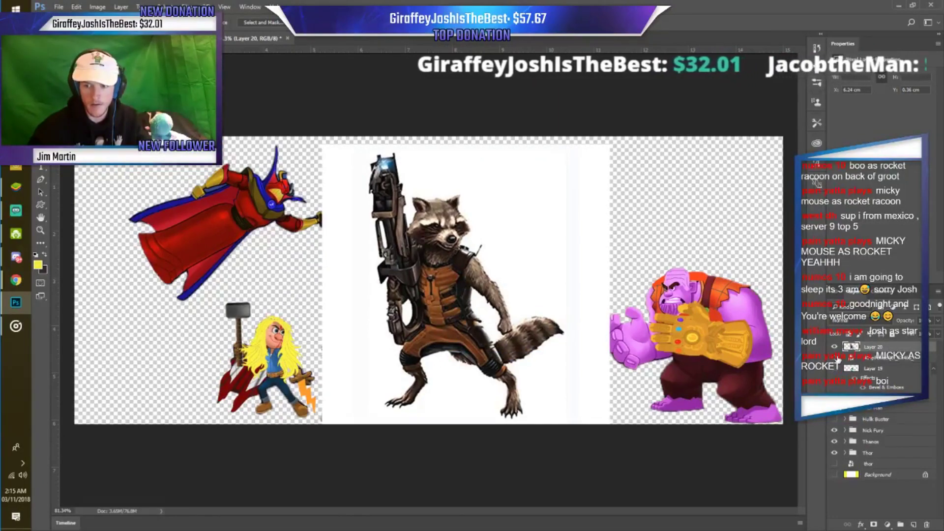
# Hide the original Rocket photo and shrink the Rocket copy onto the monster's head.
pyautogui.click(837, 359)
pyautogui.scroll(3, 521, 335)
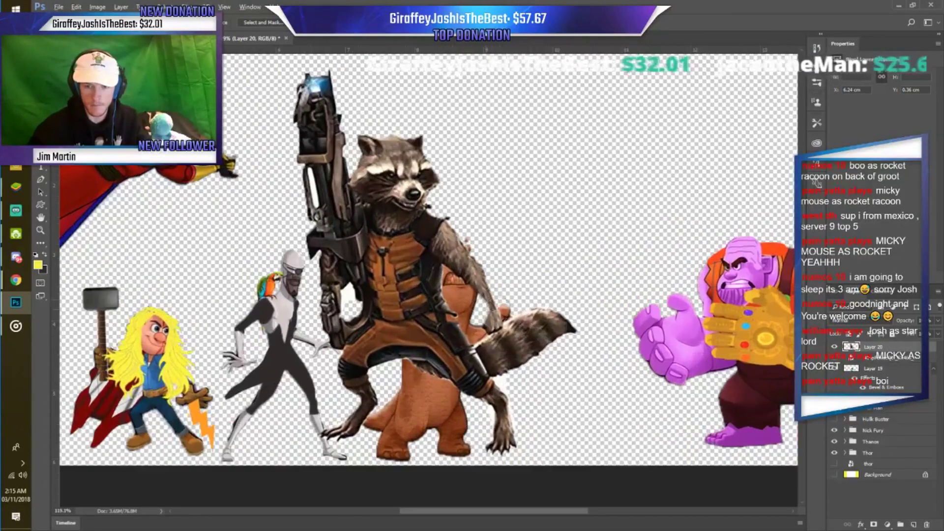
pyautogui.hotkey('ctrl', 't')
pyautogui.moveTo(589, 477)
pyautogui.mouseDown()
pyautogui.moveTo(442, 232)
pyautogui.moveTo(333, 143)
pyautogui.moveTo(440, 248)
pyautogui.mouseUp()
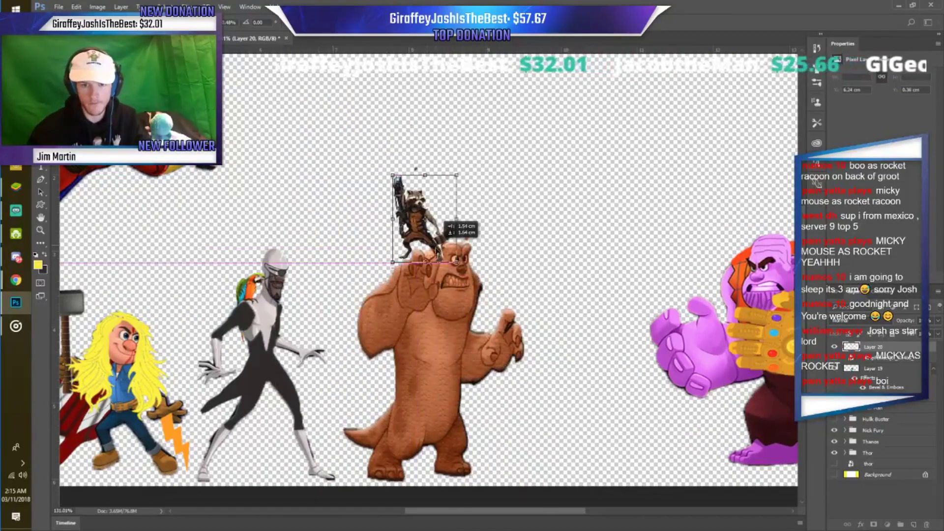
pyautogui.moveTo(442, 237)
pyautogui.mouseDown()
pyautogui.moveTo(460, 238)
pyautogui.moveTo(399, 235)
pyautogui.mouseUp()
pyautogui.scroll(3, 457, 241)
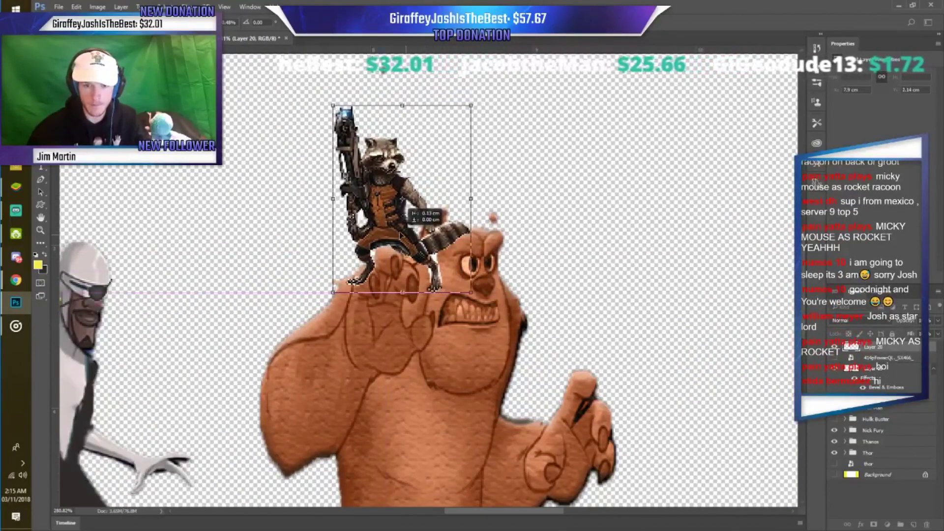
pyautogui.moveTo(400, 235); pyautogui.dragTo(394, 235)
# Flip Rocket horizontally, then flip him back to his original direction.
pyautogui.rightClick(396, 222)
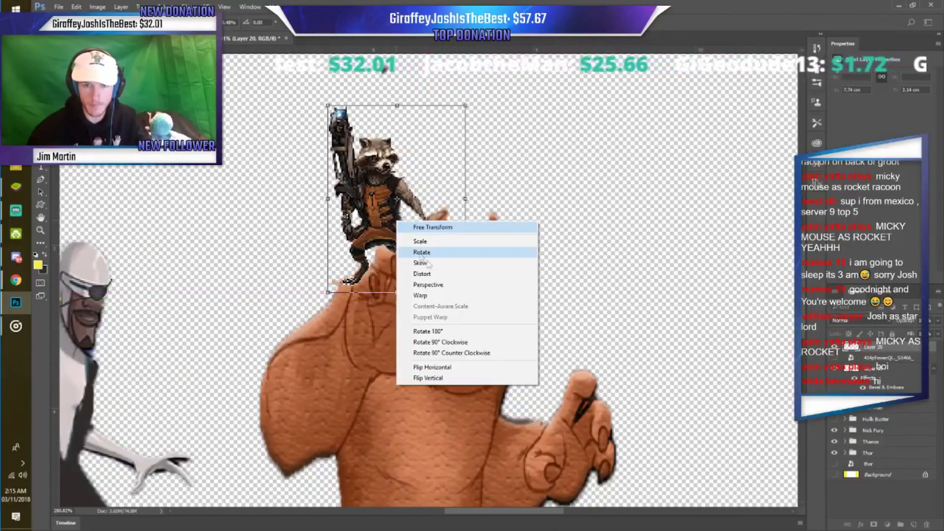
pyautogui.click(460, 367)
pyautogui.moveTo(420, 242); pyautogui.dragTo(417, 243)
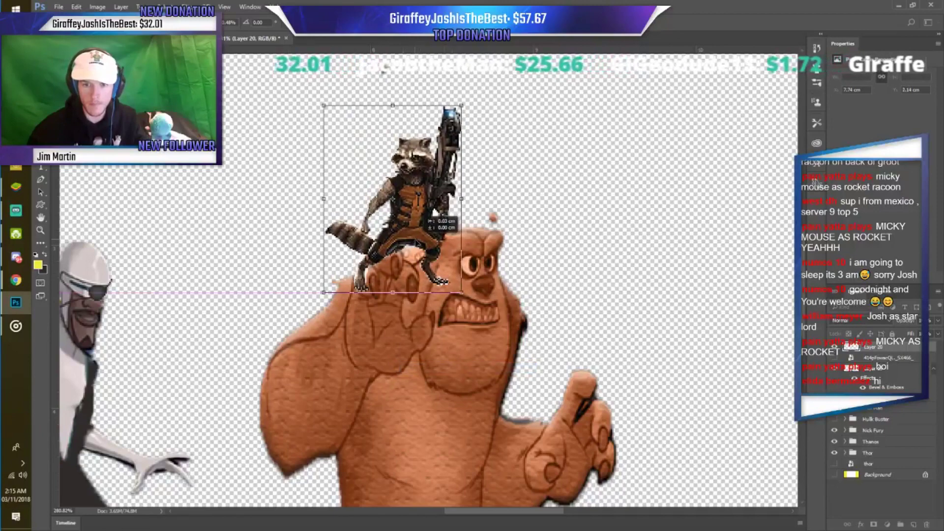
pyautogui.rightClick(417, 241)
pyautogui.click(492, 387)
pyautogui.moveTo(415, 256); pyautogui.dragTo(418, 242)
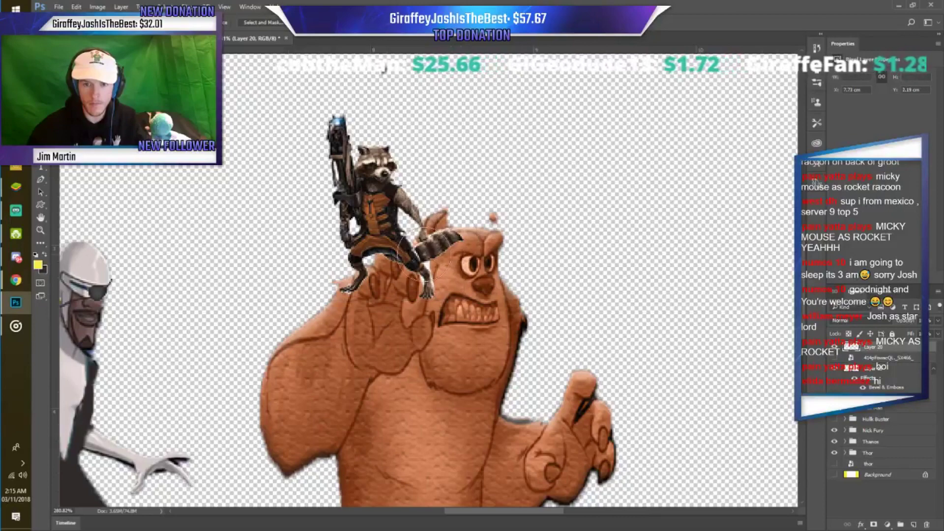
# Enlarge Rocket by about a fifth, raise him atop the head, and apply the transform.
pyautogui.moveTo(406, 262); pyautogui.dragTo(460, 258)
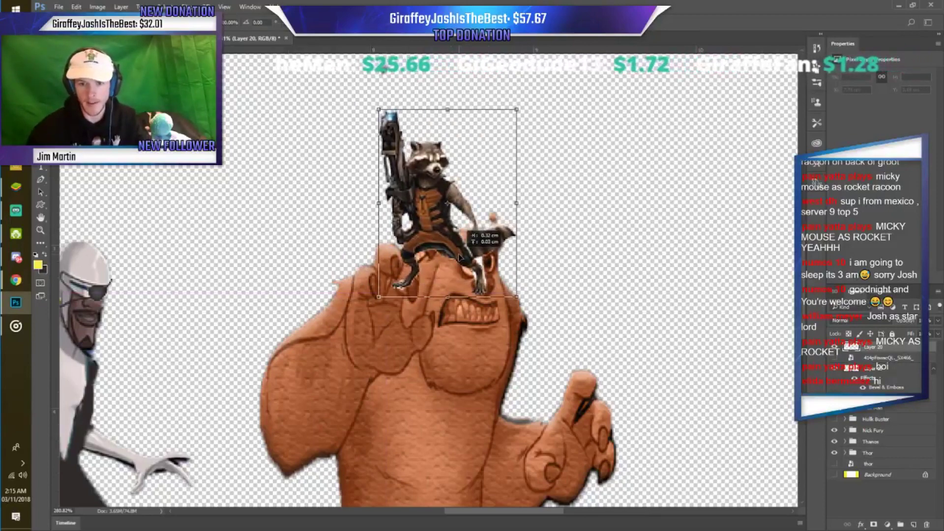
pyautogui.moveTo(516, 296); pyautogui.dragTo(547, 338)
pyautogui.moveTo(497, 265); pyautogui.dragTo(497, 234)
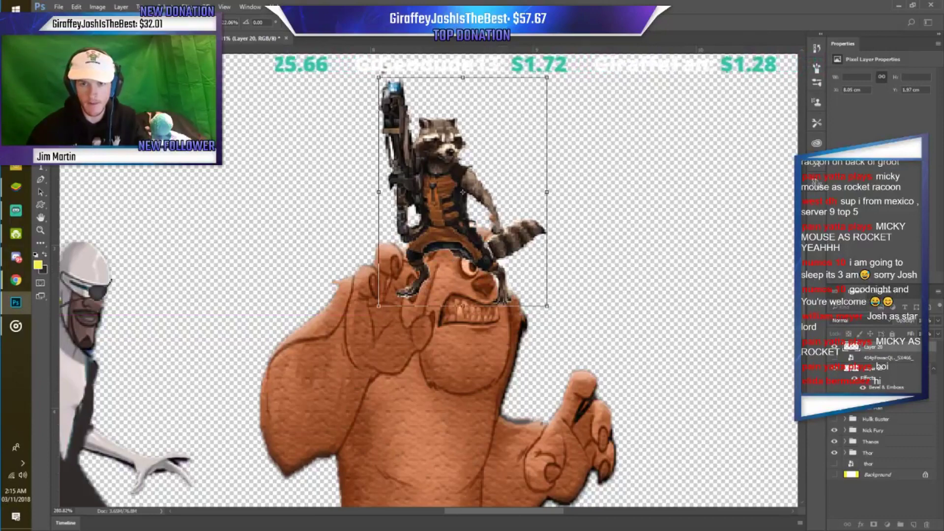
pyautogui.press('Return')
# Erase Rocket's feet where they overlap the monster's face, zooming in to check the result.
pyautogui.press('e')
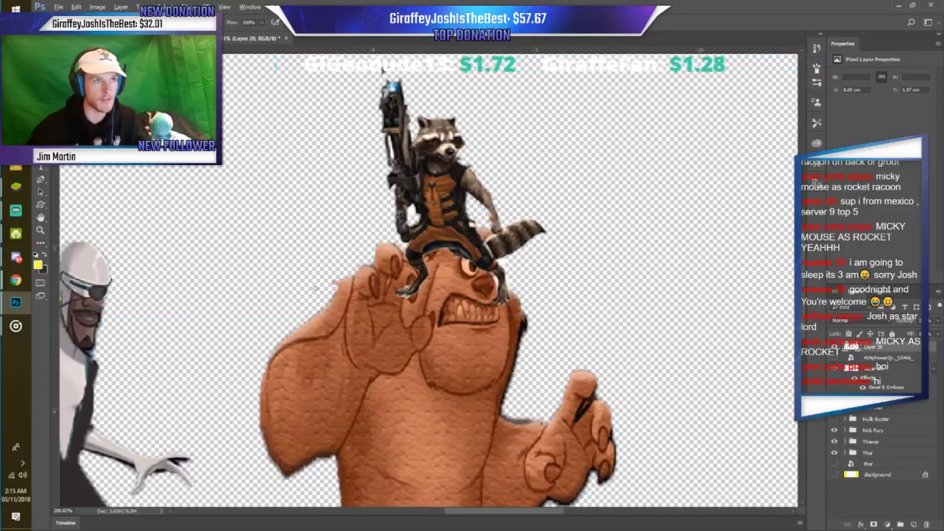
pyautogui.scroll(2, 366, 310)
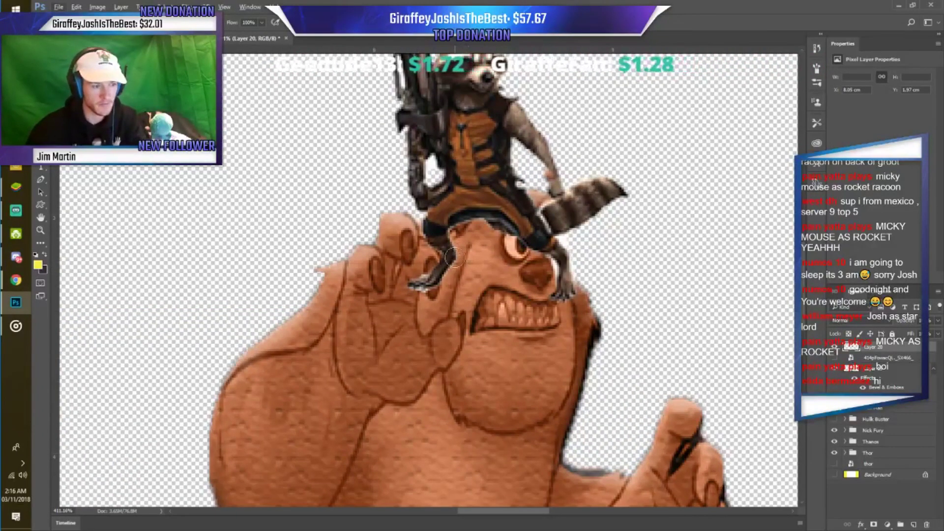
pyautogui.moveTo(431, 270)
pyautogui.mouseDown()
pyautogui.moveTo(529, 303)
pyautogui.moveTo(504, 248)
pyautogui.moveTo(462, 235)
pyautogui.moveTo(427, 246)
pyautogui.mouseUp()
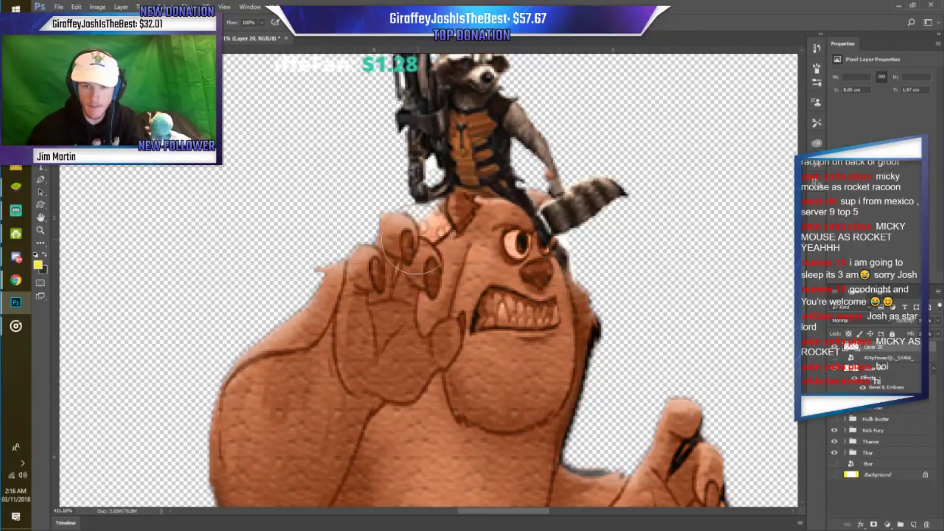
pyautogui.moveTo(427, 246)
pyautogui.mouseDown()
pyautogui.moveTo(511, 241)
pyautogui.moveTo(541, 253)
pyautogui.mouseUp()
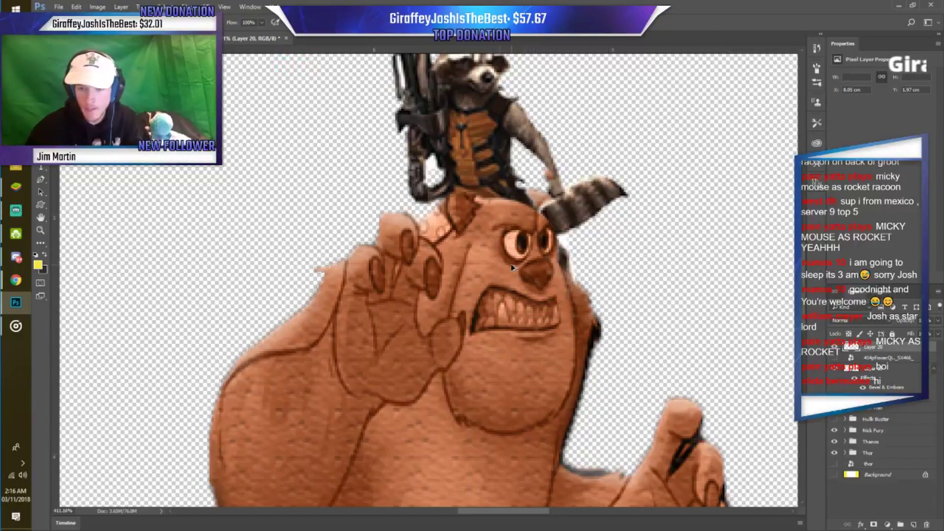
pyautogui.hotkey('alt', 'z')
pyautogui.hotkey('alt', 'z')
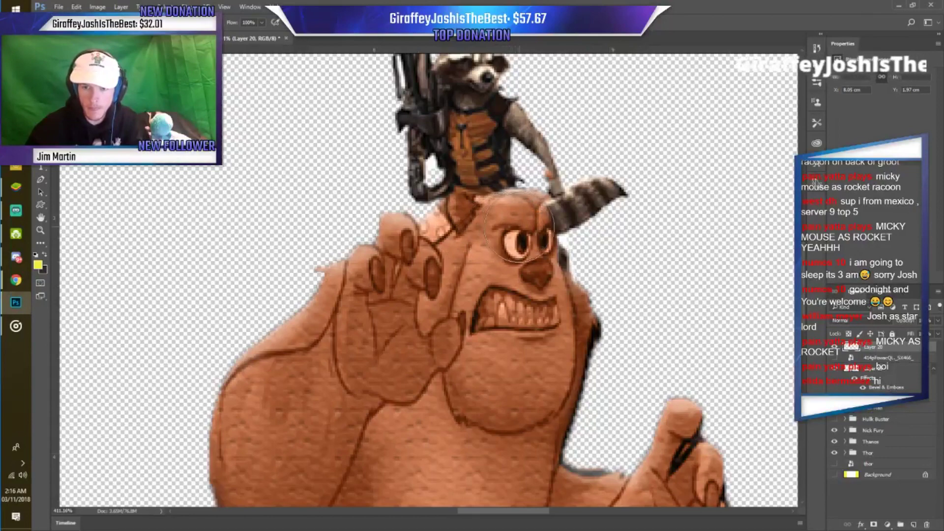
pyautogui.scroll(2, 523, 229)
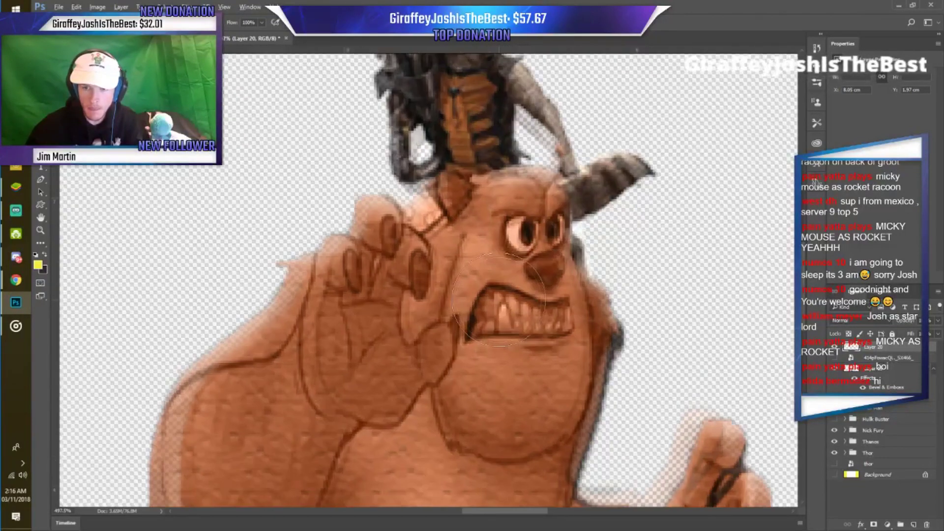
pyautogui.scroll(2, 526, 216)
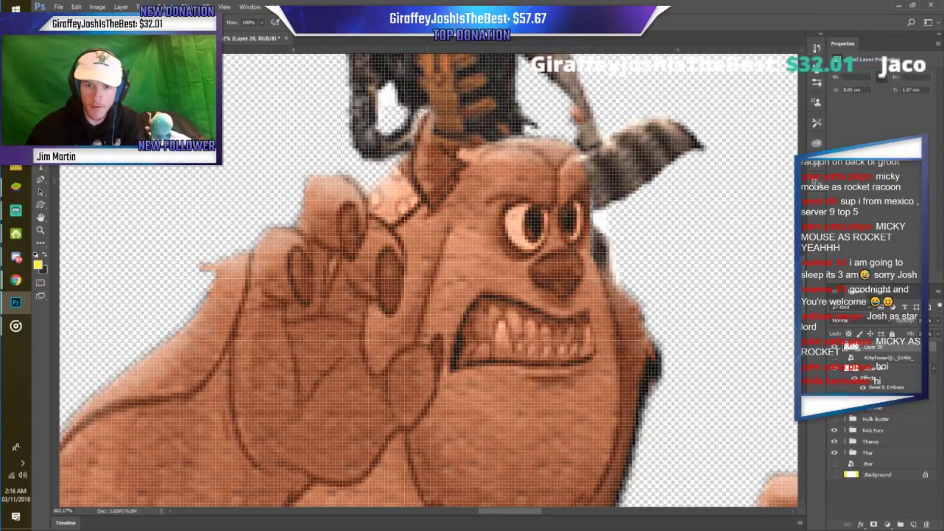
pyautogui.scroll(2, 423, 120)
pyautogui.scroll(1, 436, 118)
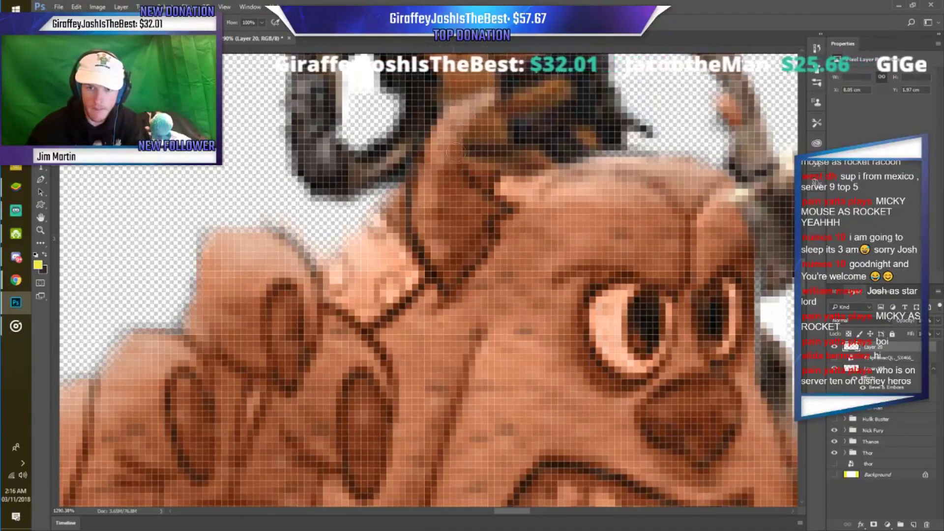
pyautogui.scroll(-5, 562, 240)
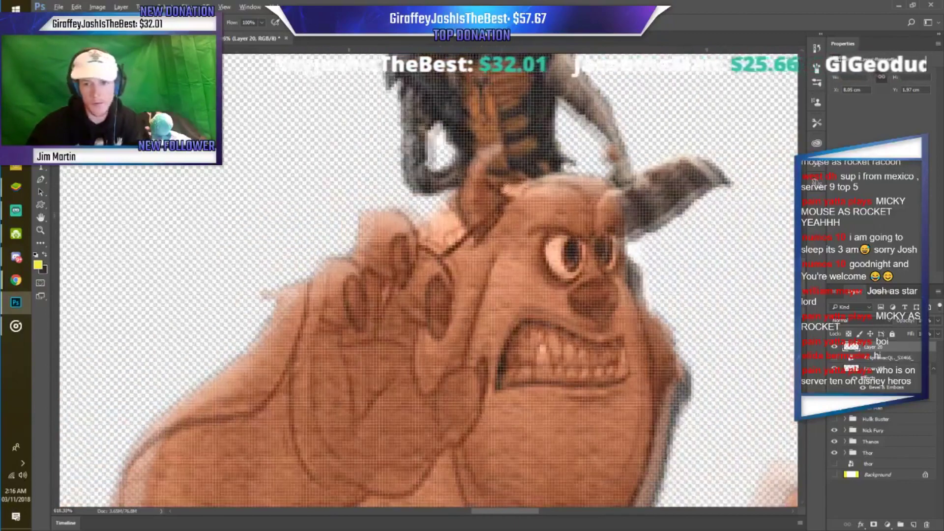
pyautogui.scroll(-4, 563, 239)
pyautogui.scroll(3, 601, 270)
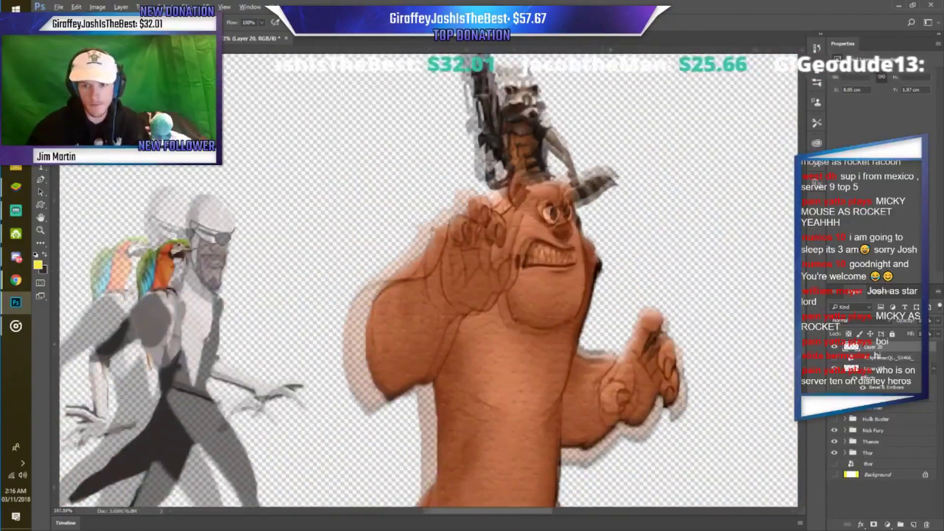
# Add a new layer group for Rocket and the monster, named 'Groot'.
pyautogui.scroll(-3, 604, 249)
pyautogui.scroll(-1, 602, 272)
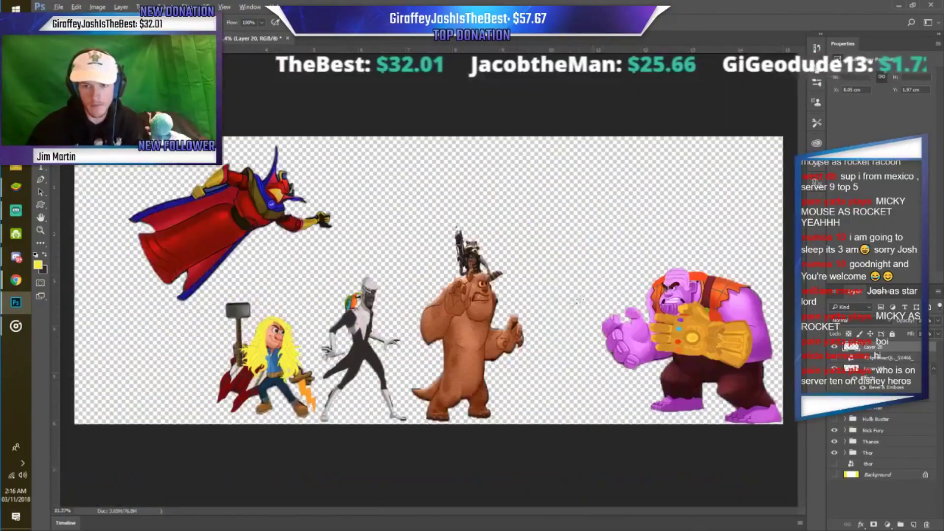
pyautogui.scroll(1, 602, 276)
pyautogui.scroll(-2, 540, 322)
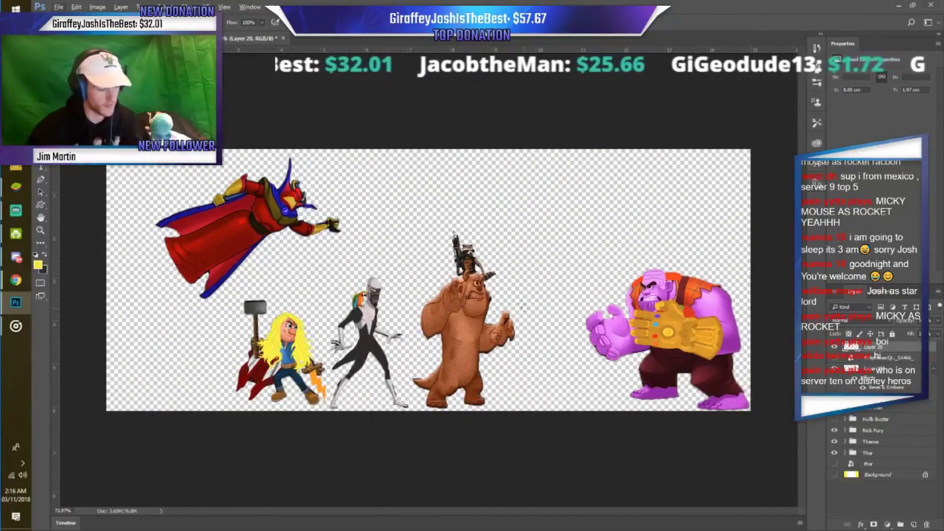
pyautogui.scroll(2, 458, 337)
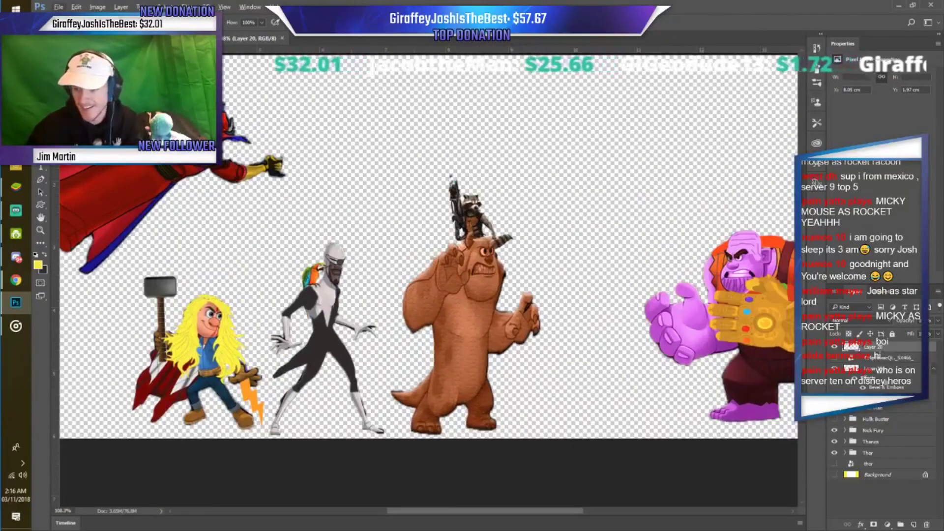
pyautogui.click(902, 525)
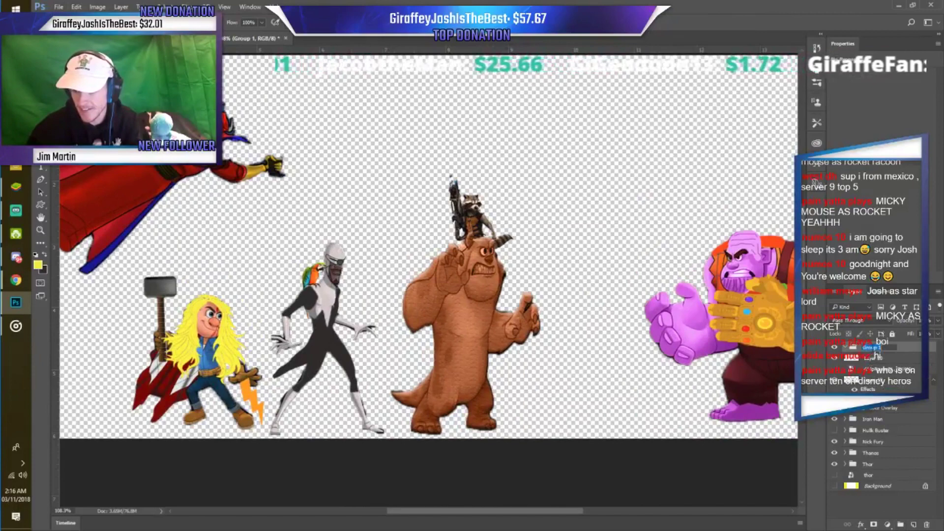
pyautogui.write('Groot')
pyautogui.press('Return')
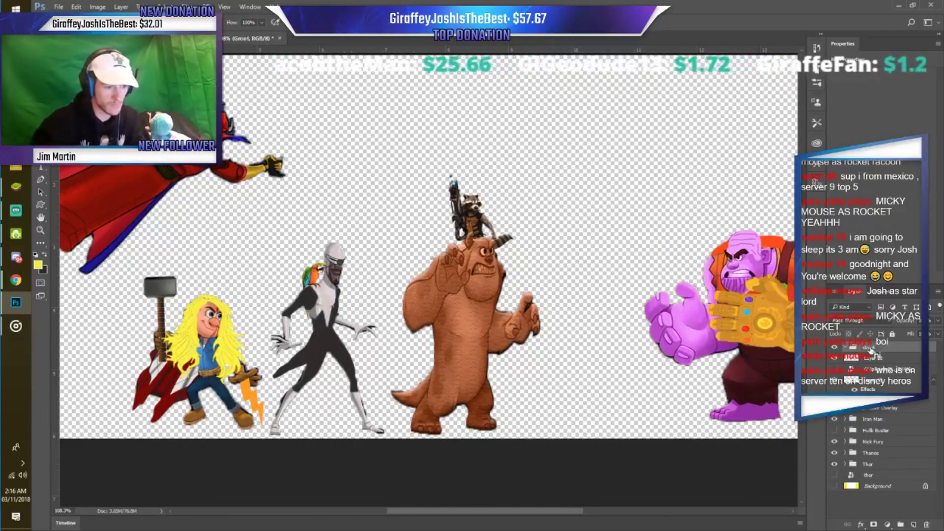